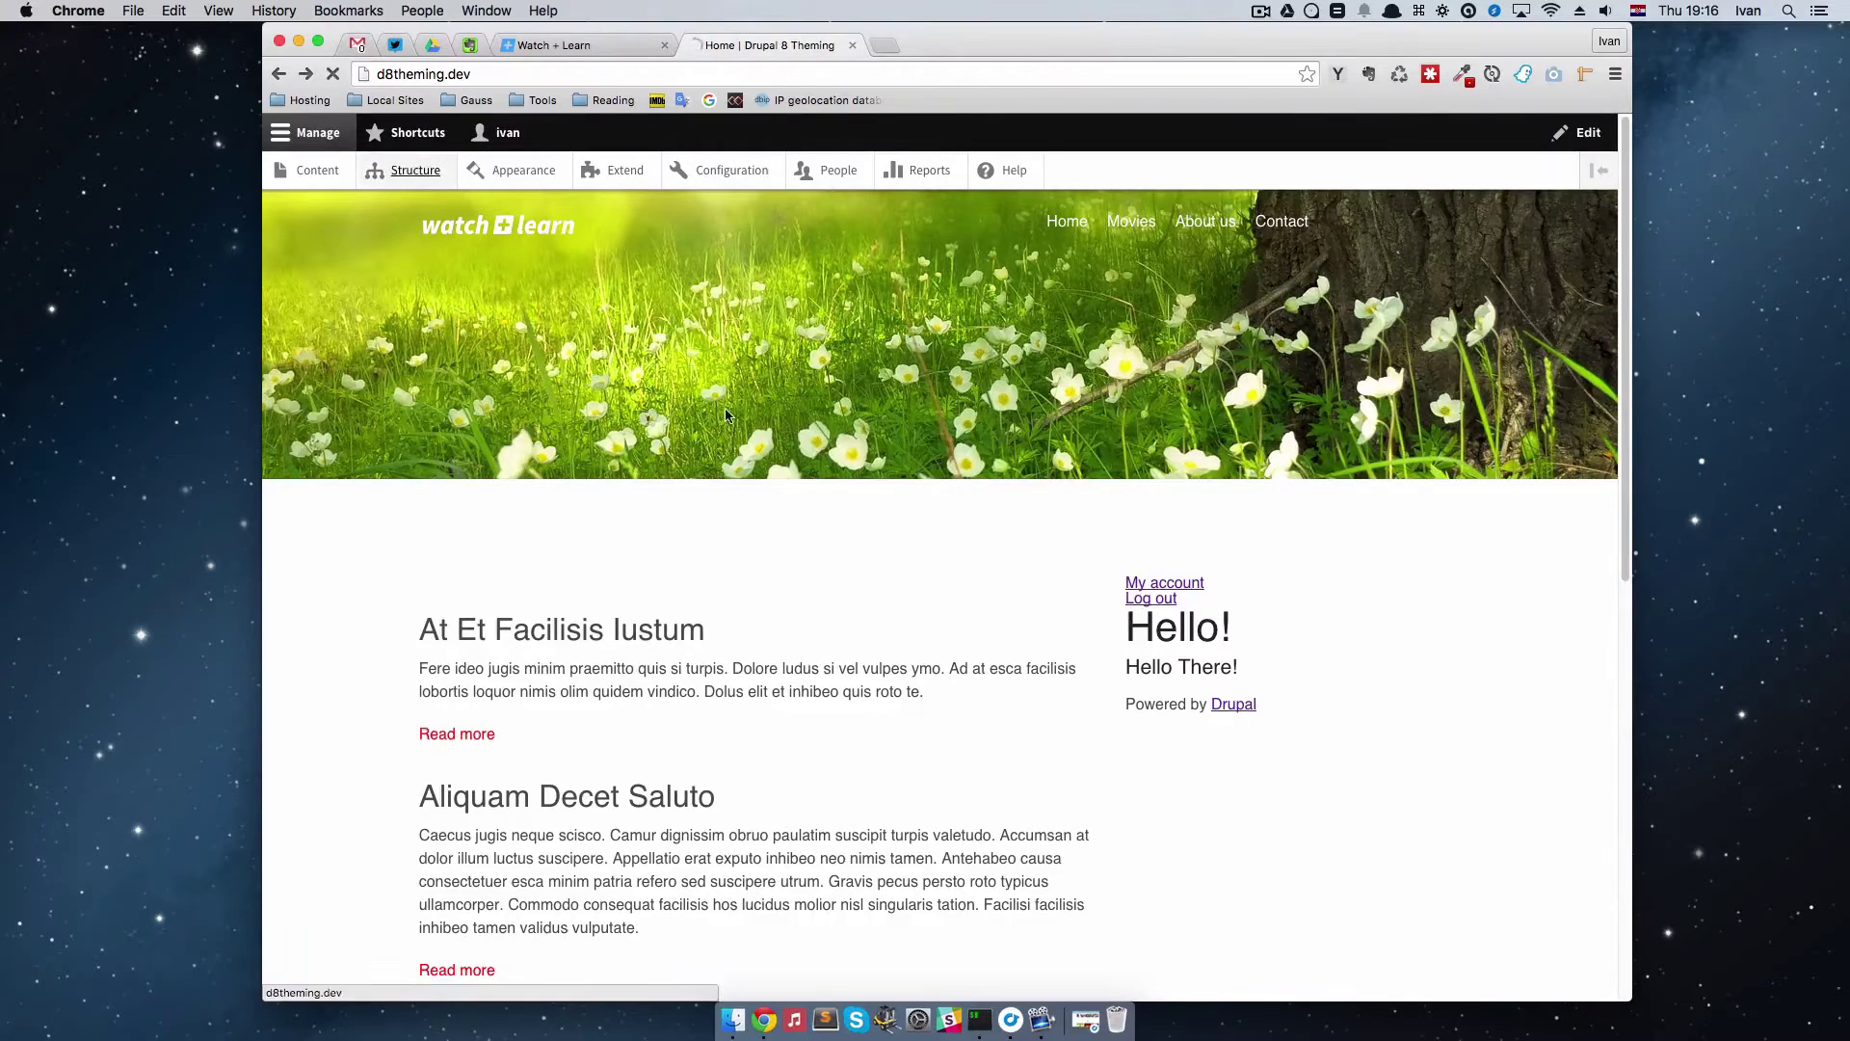
# Step: Create a new content type named Movies and save it to continue to its fields
pyautogui.click(415, 170)
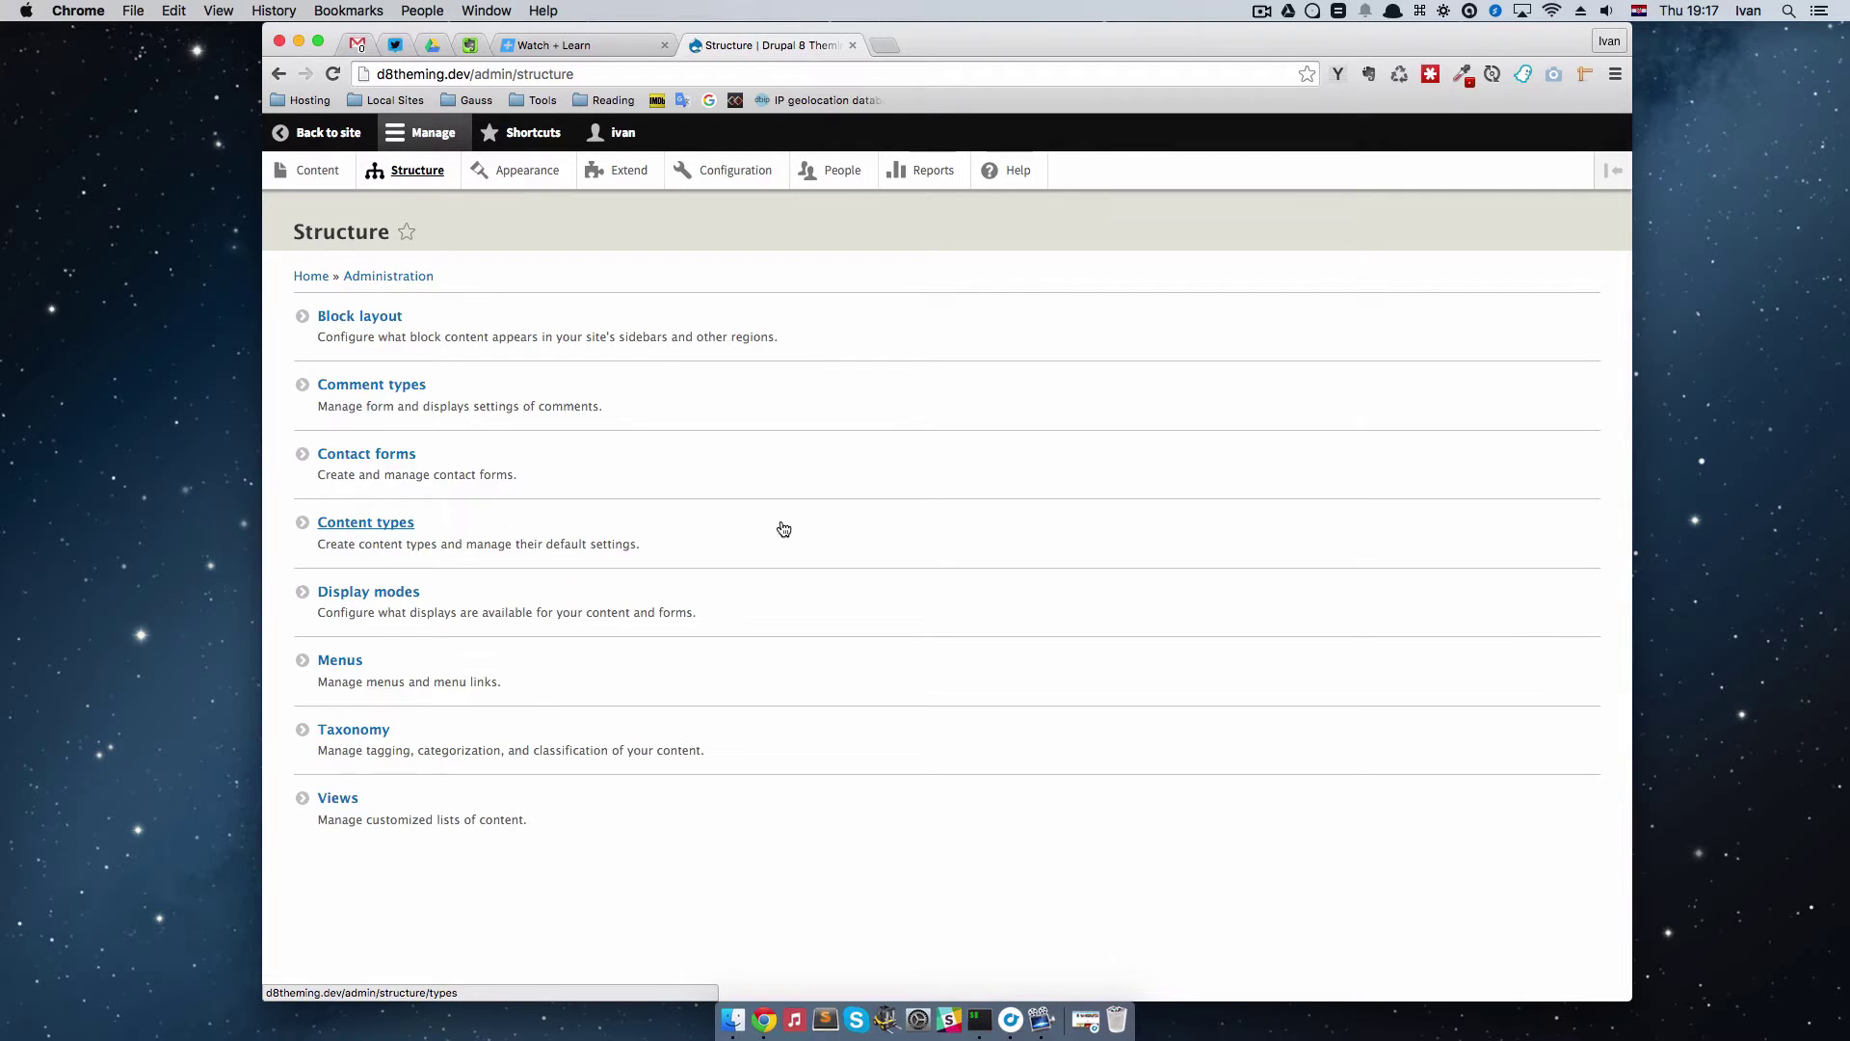
pyautogui.click(392, 526)
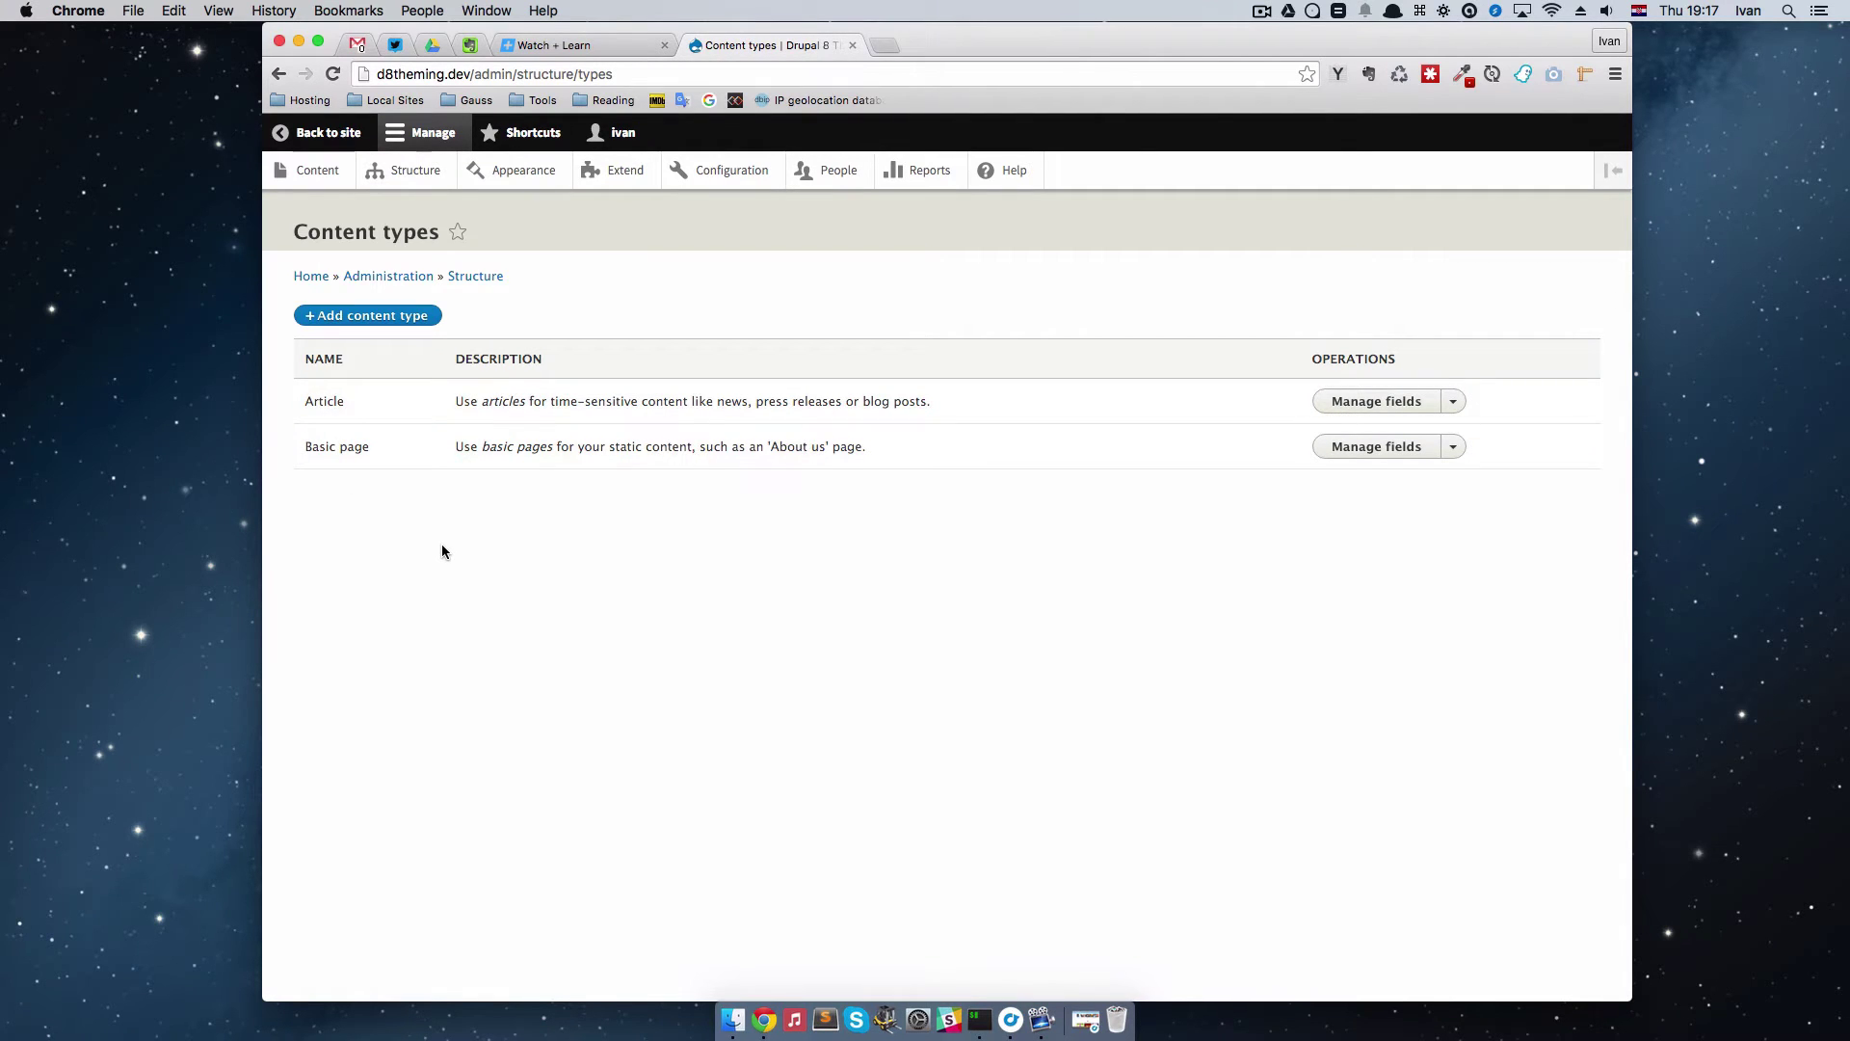
pyautogui.click(405, 318)
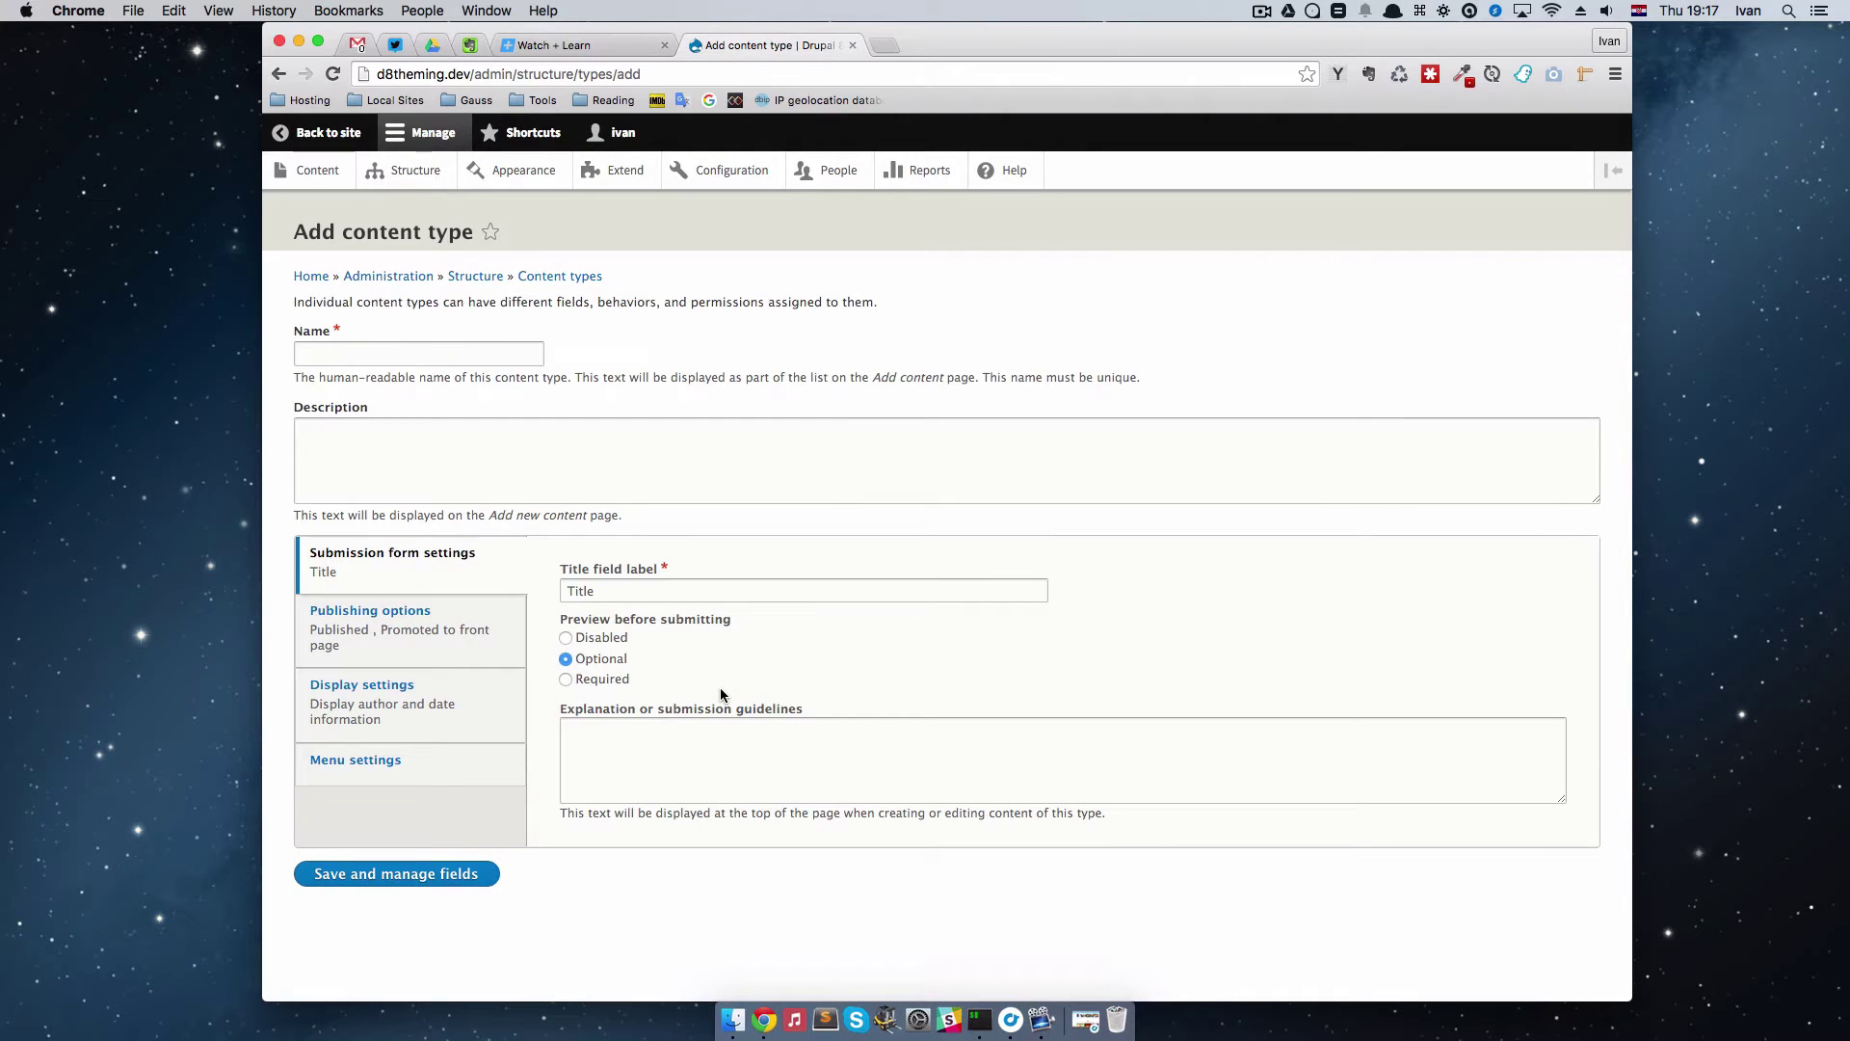
pyautogui.click(395, 355)
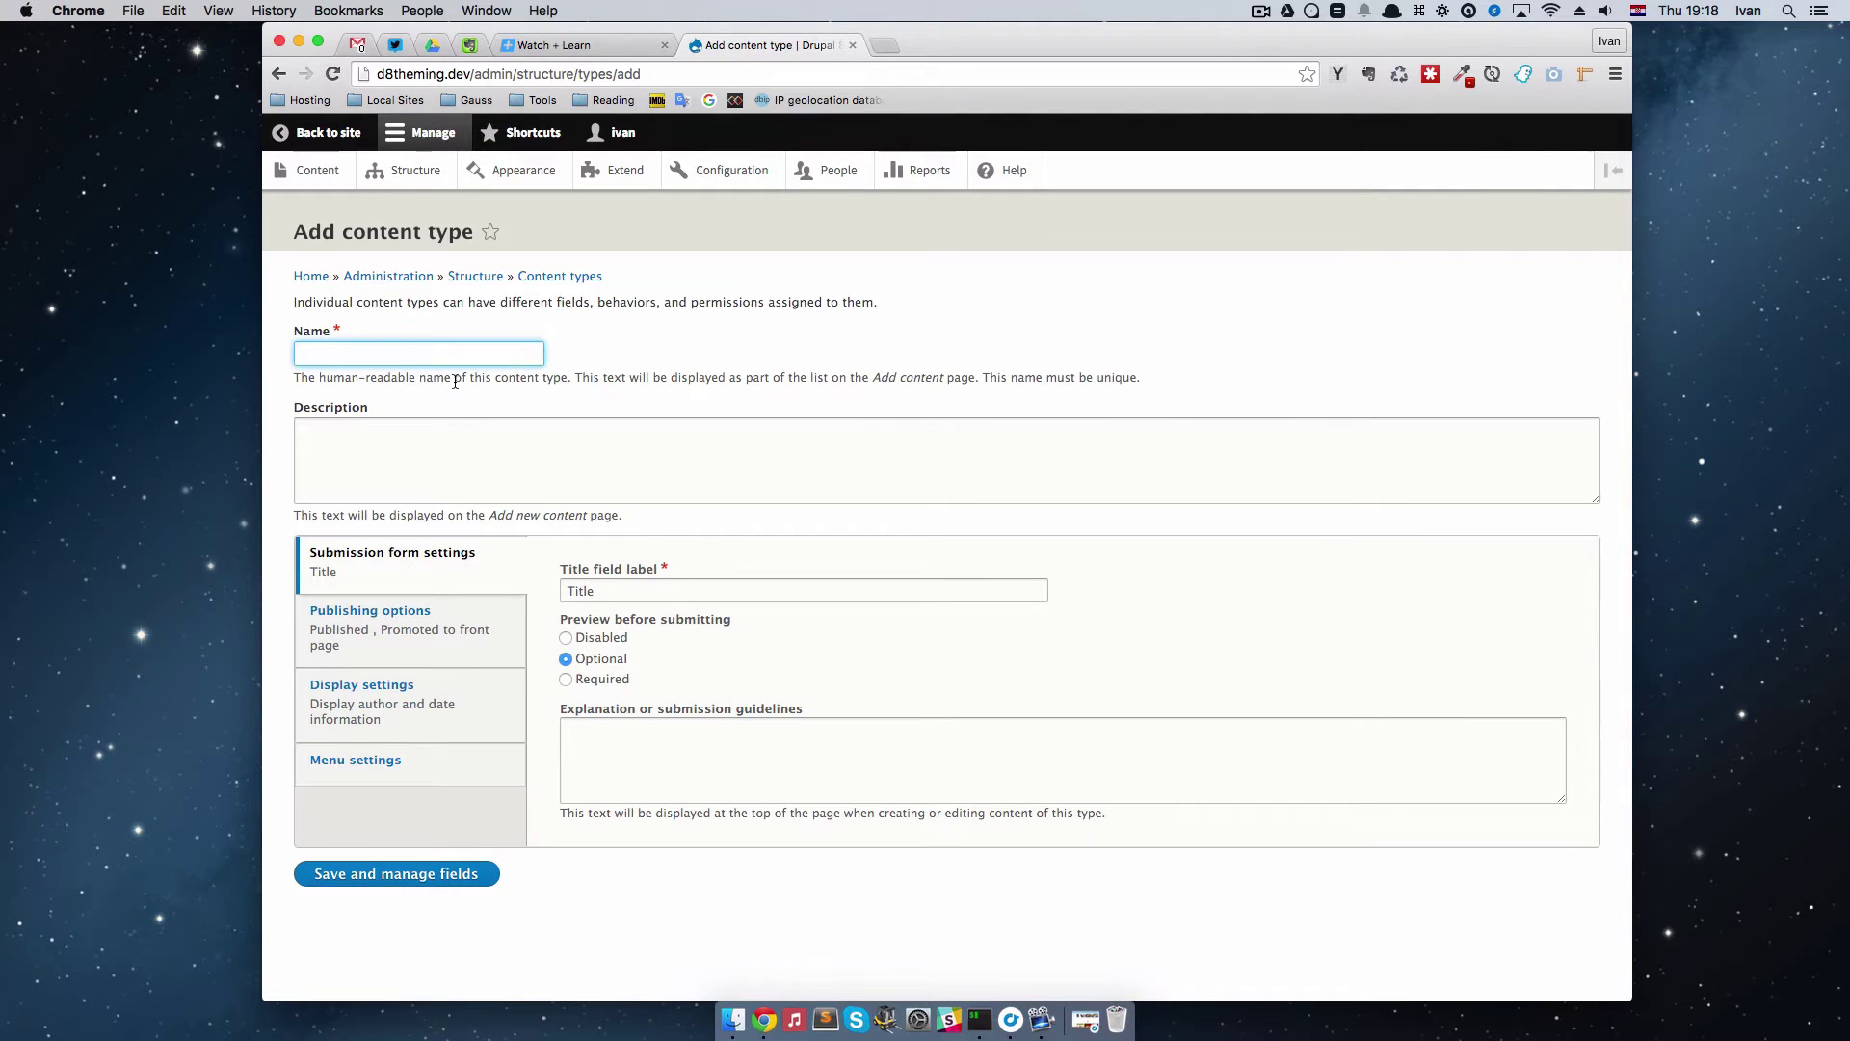
pyautogui.write('Movies')
pyautogui.press('Tab')
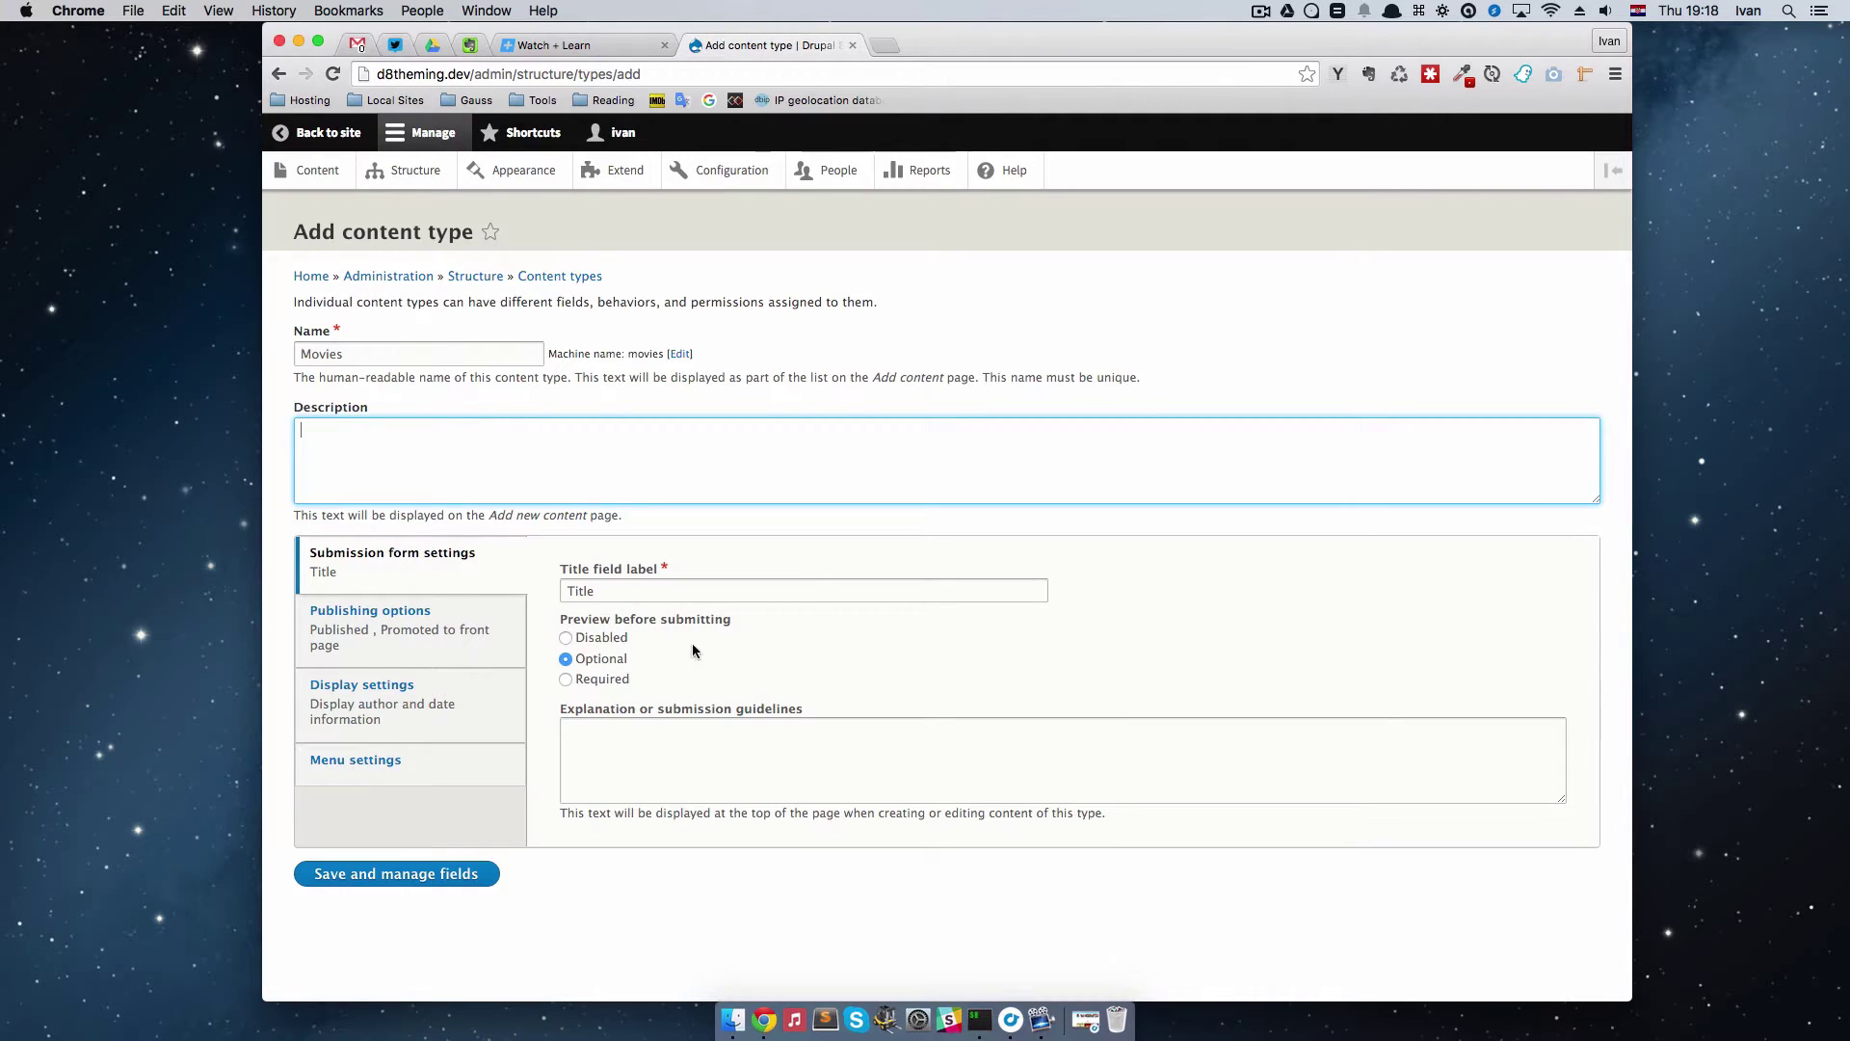
pyautogui.click(428, 875)
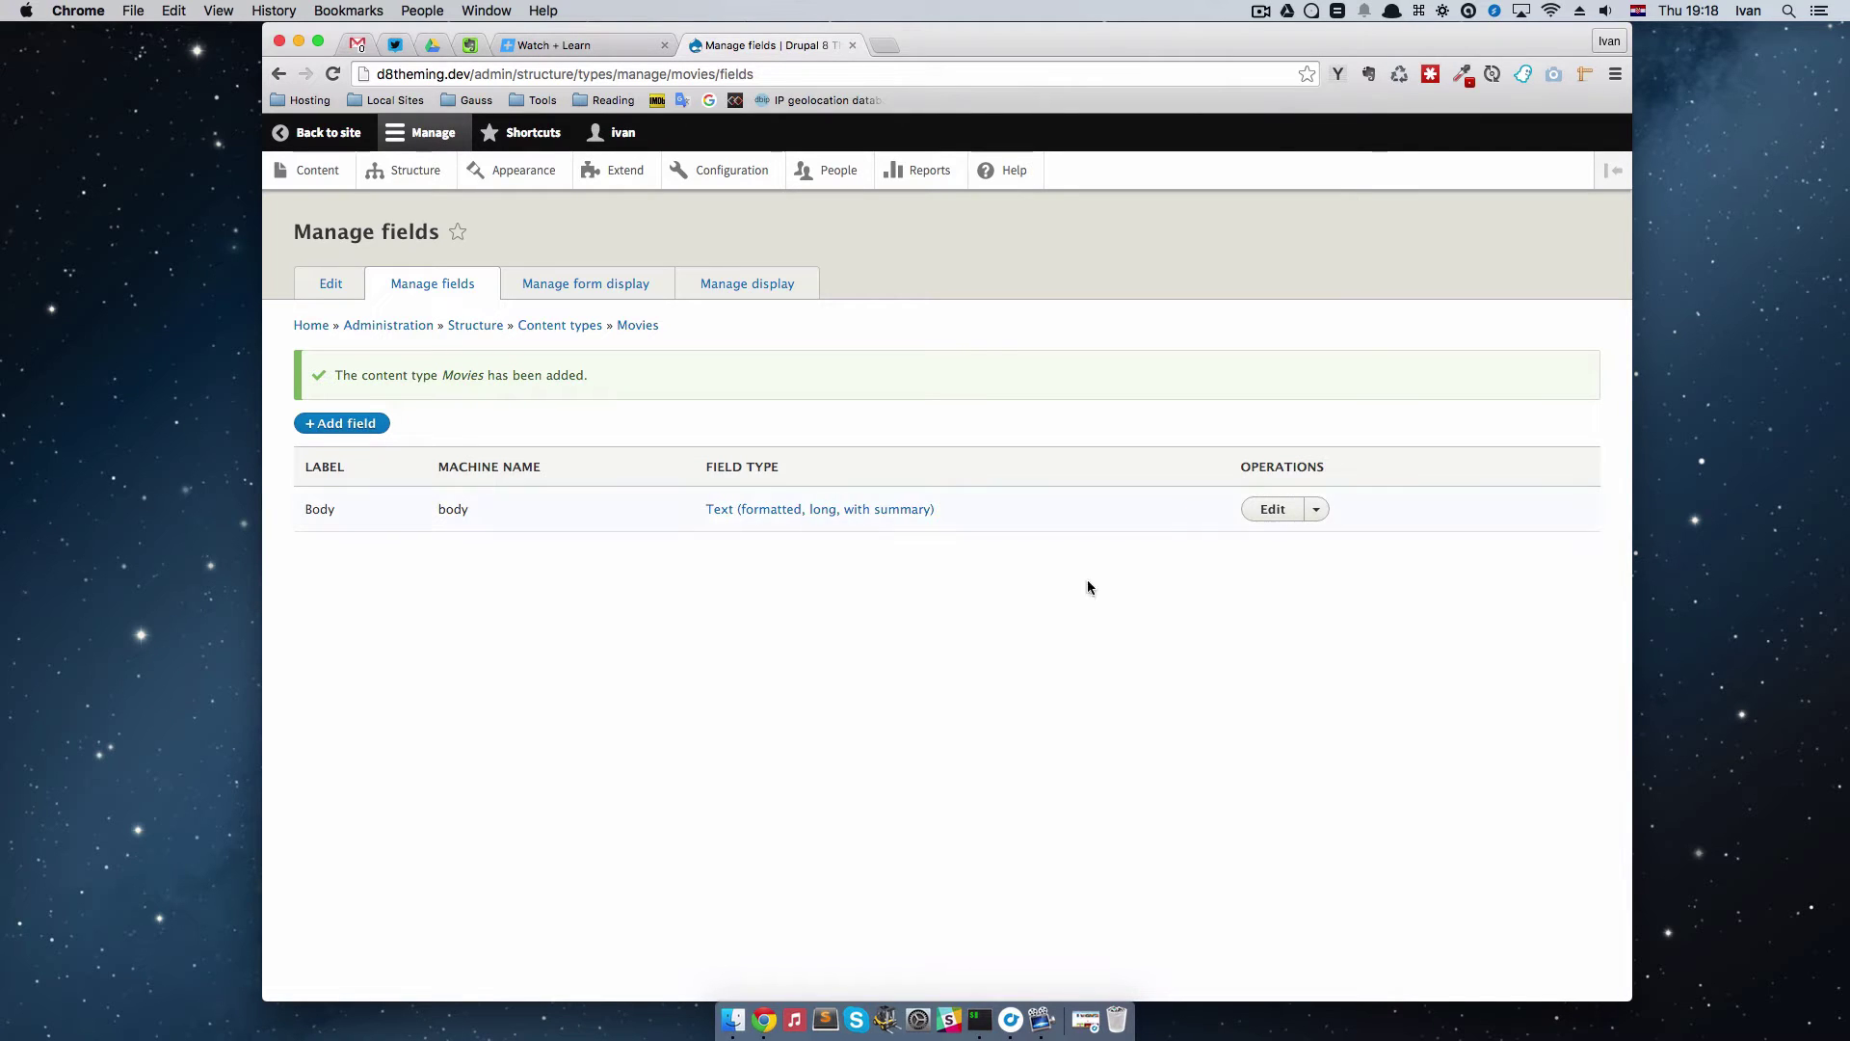
# Step: Add a Text (plain) field labelled Director to the Movies content type and save it with the default settings
pyautogui.click(1316, 510)
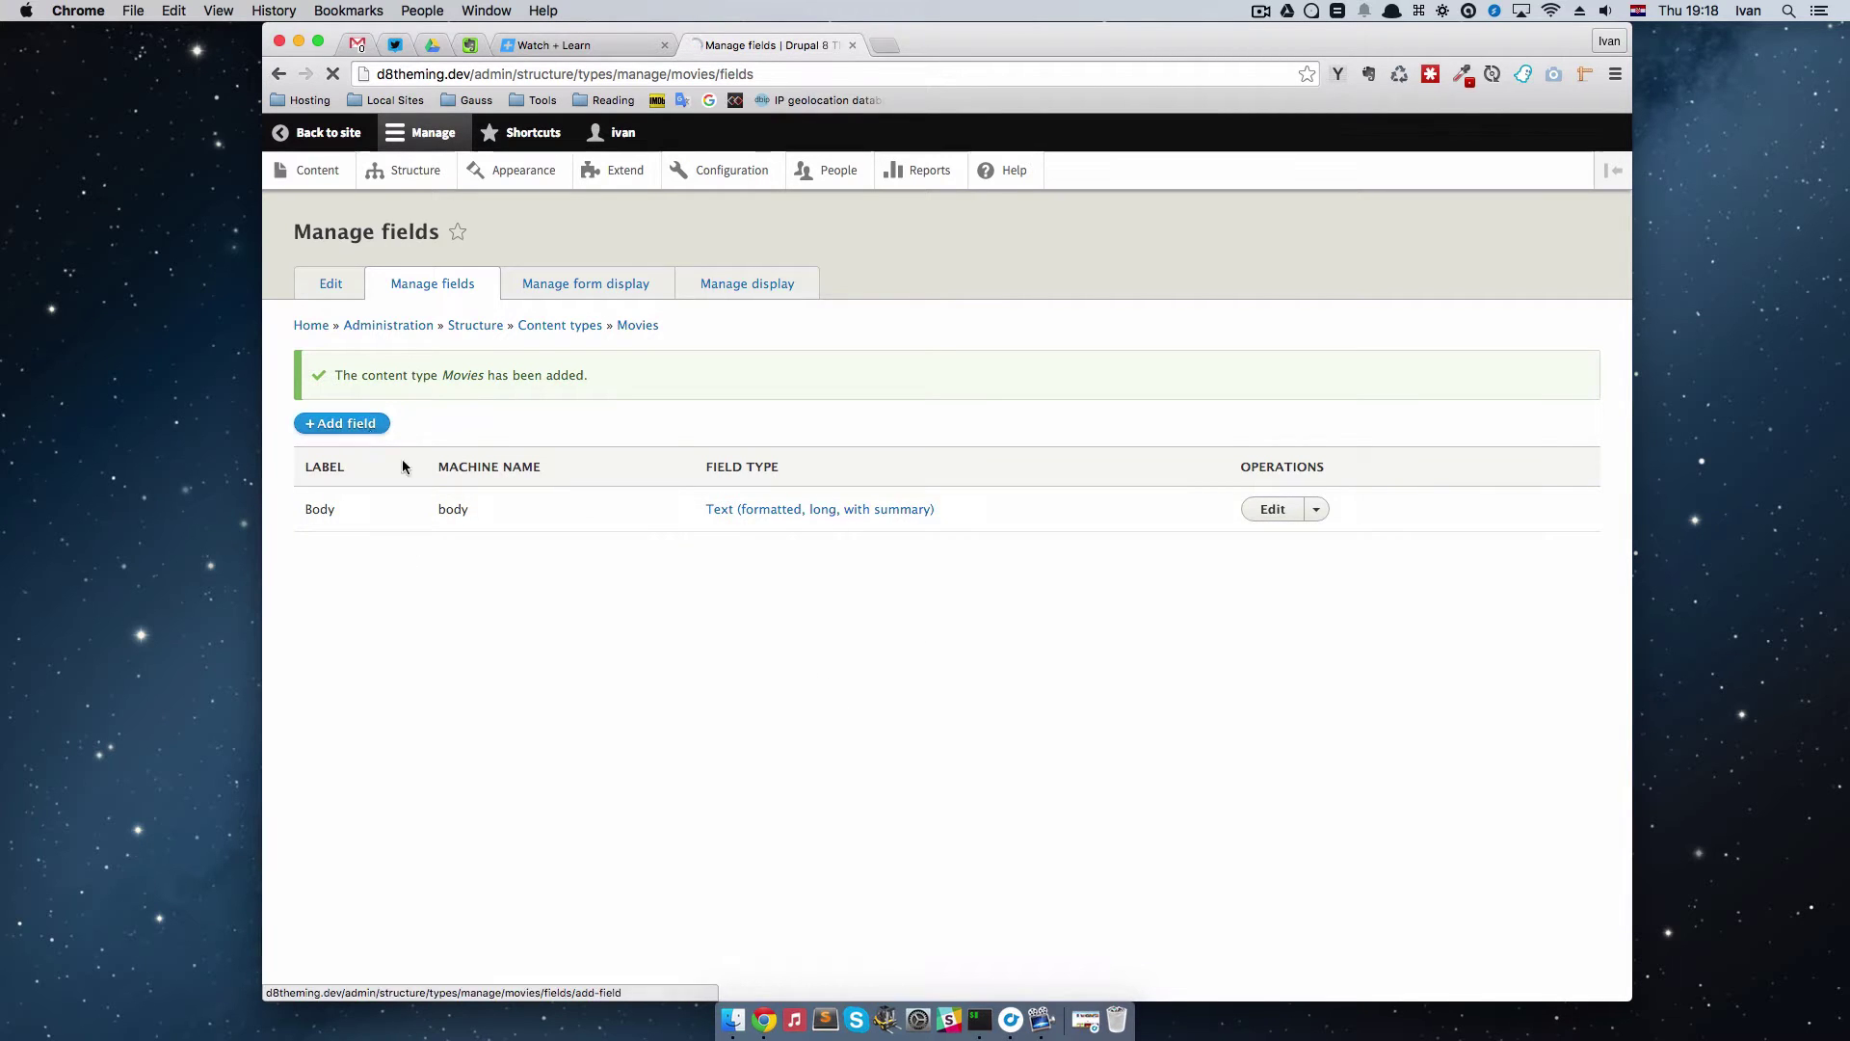
pyautogui.click(349, 425)
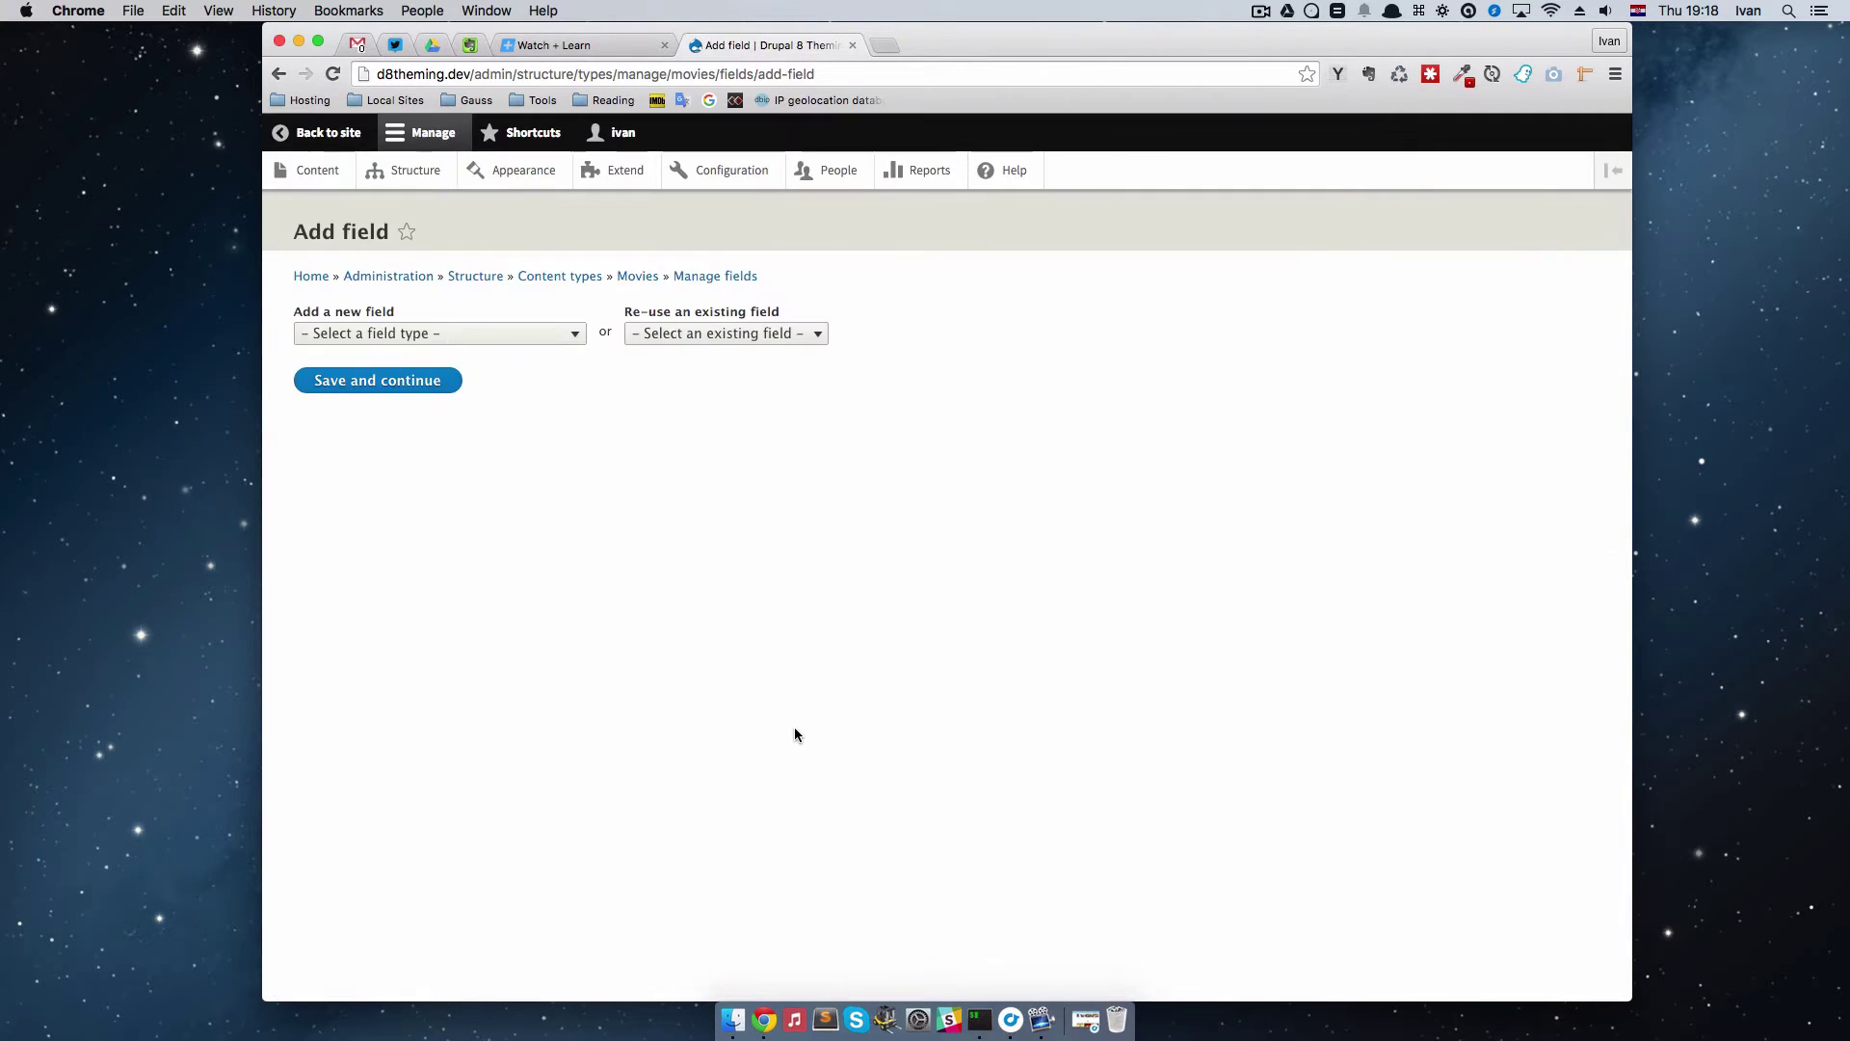
pyautogui.click(529, 336)
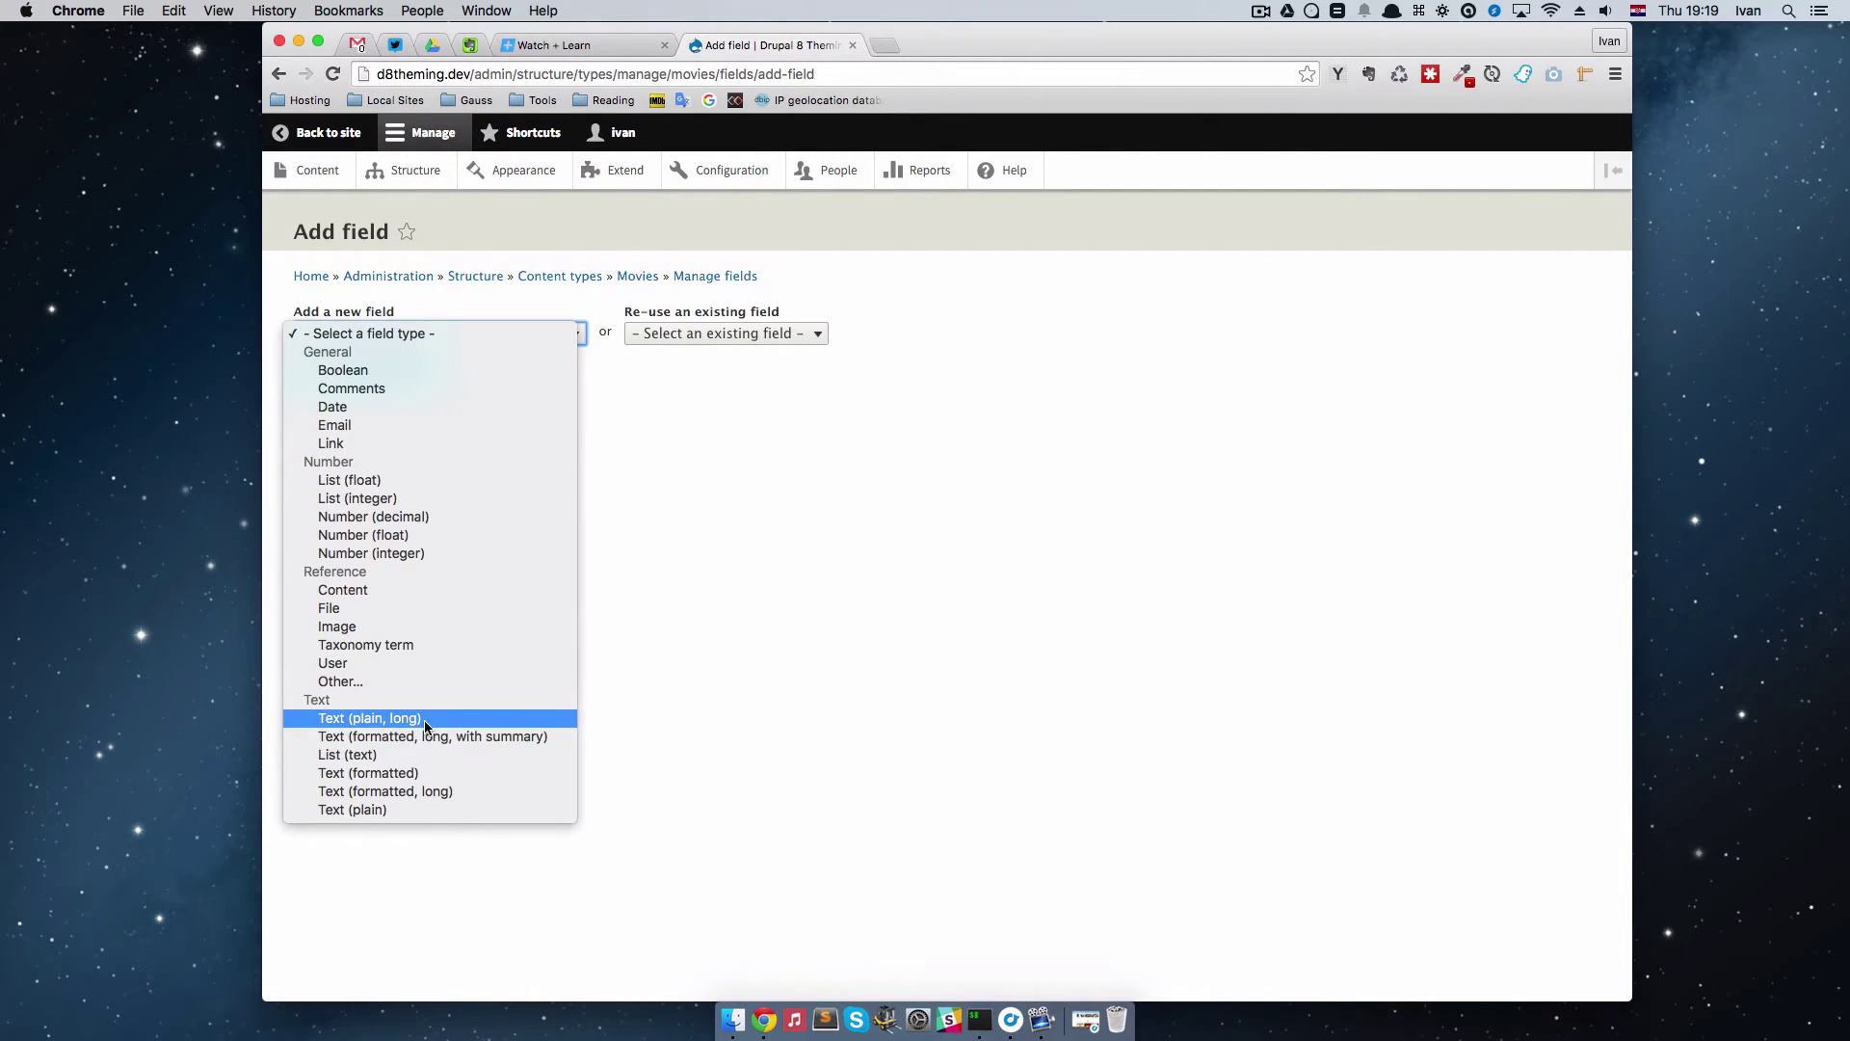
pyautogui.click(401, 808)
pyautogui.click(377, 396)
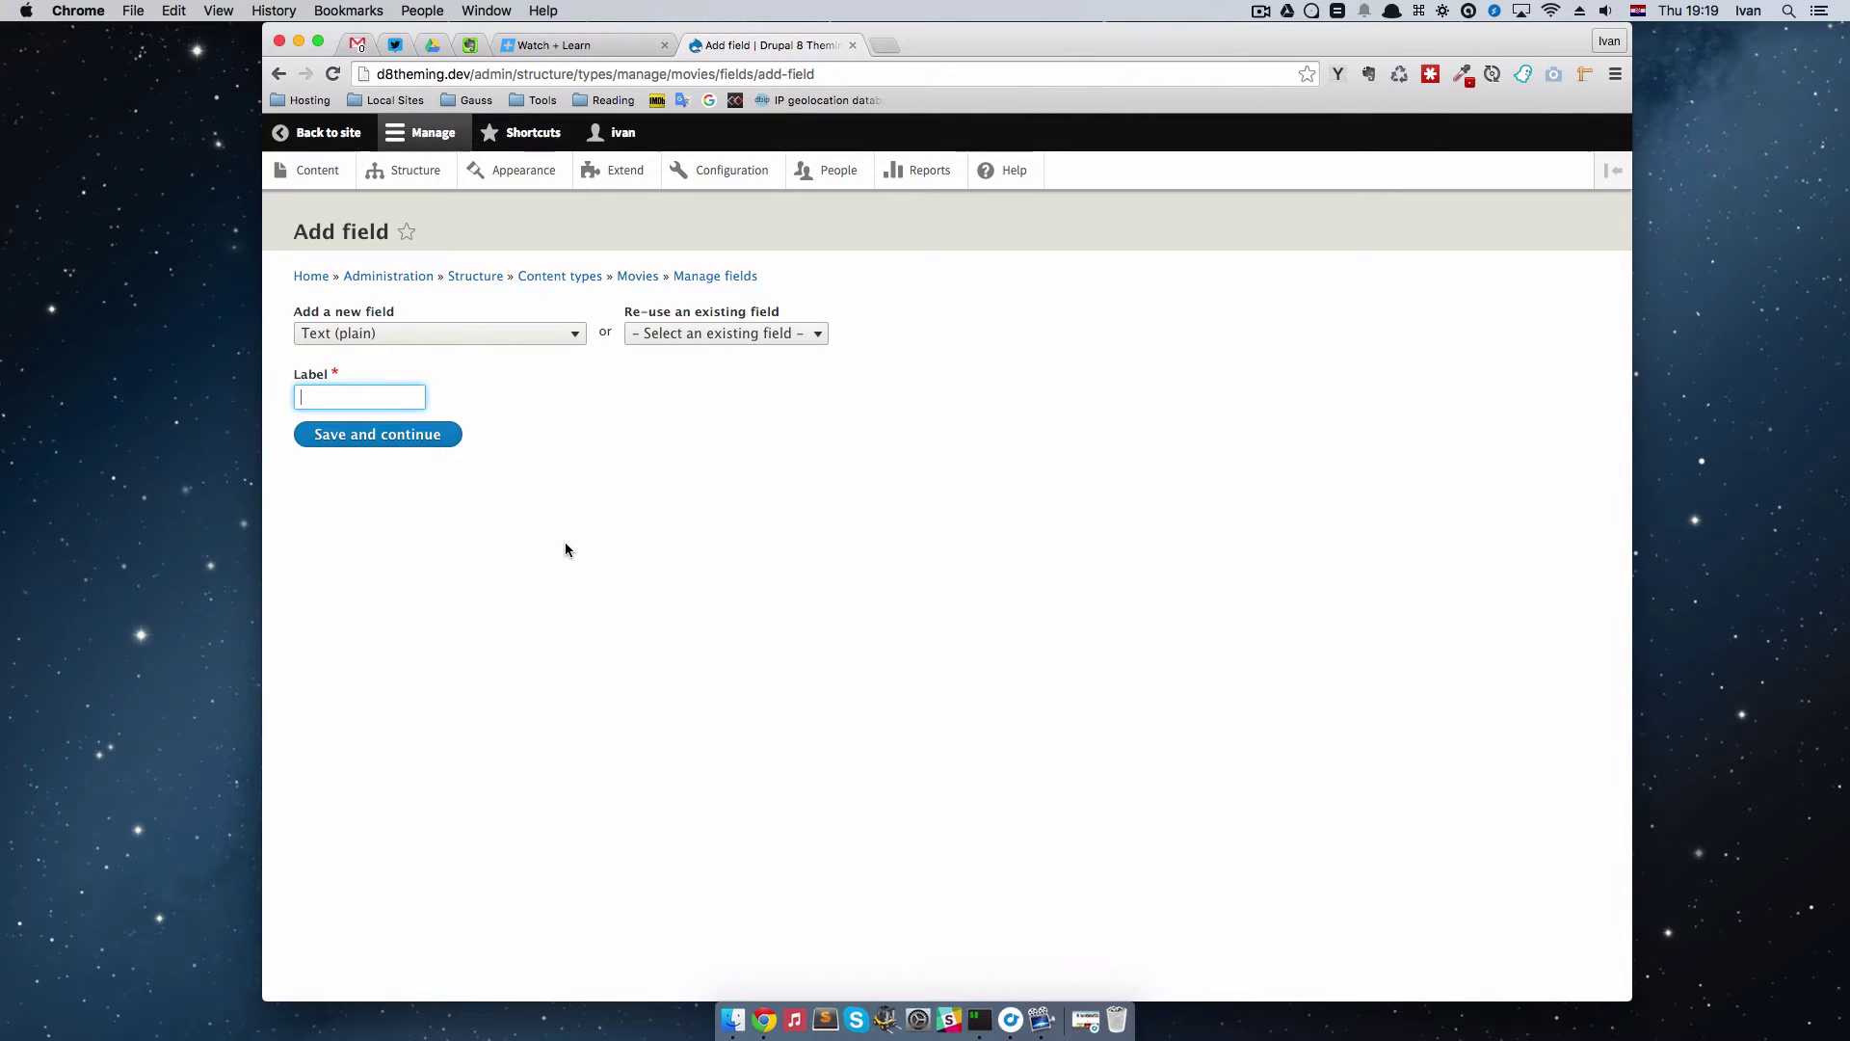
pyautogui.write('Director')
pyautogui.click(433, 446)
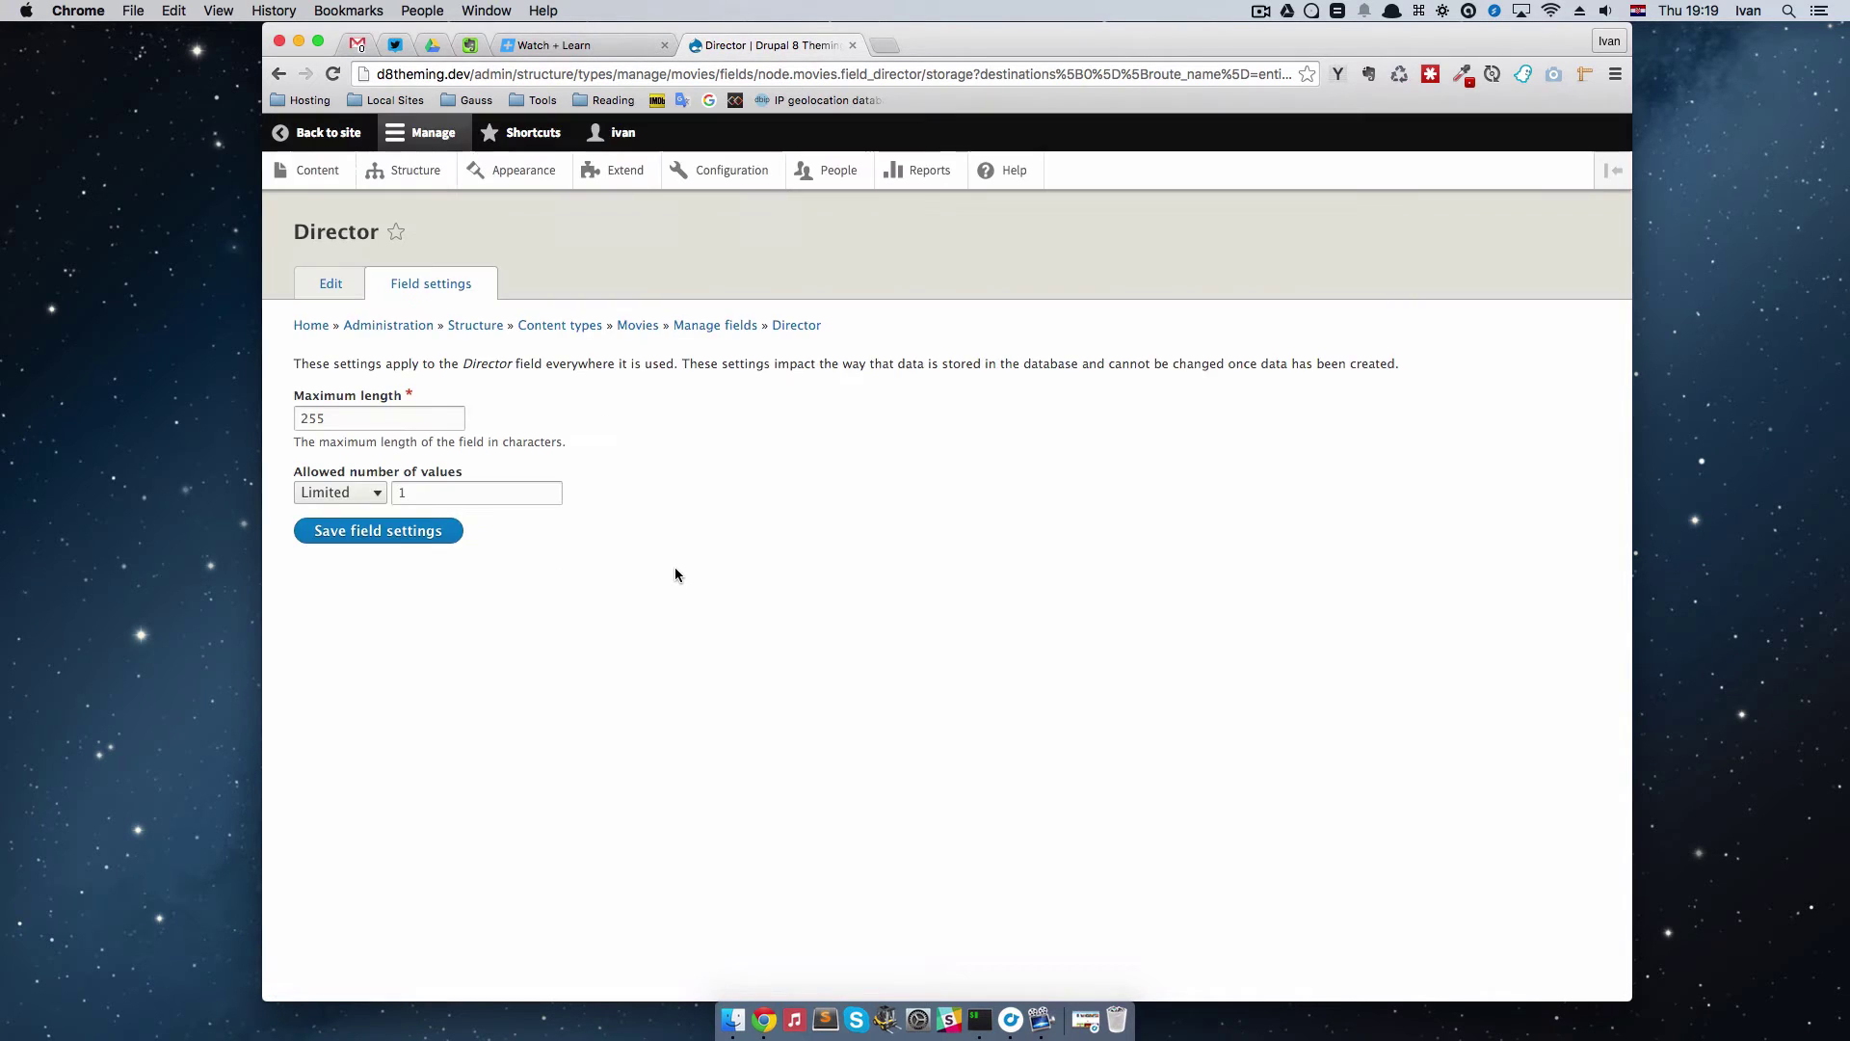
pyautogui.click(420, 533)
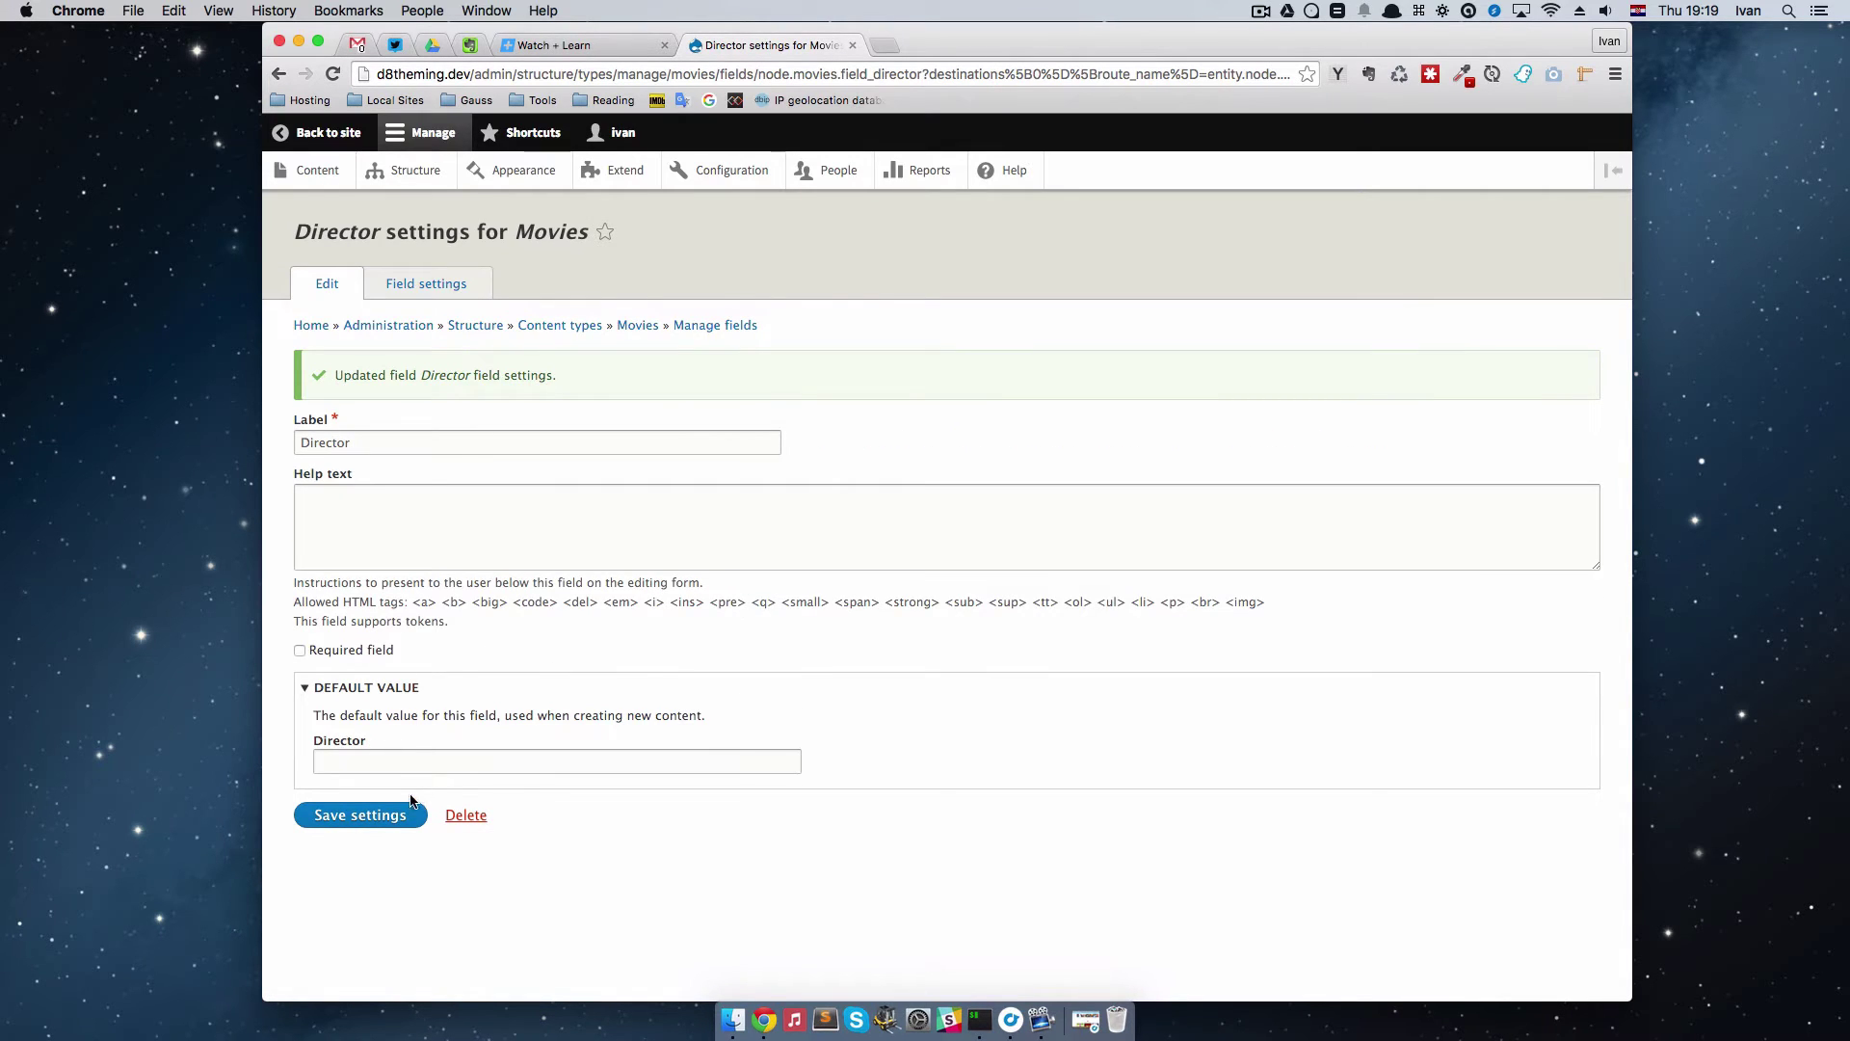
pyautogui.click(390, 822)
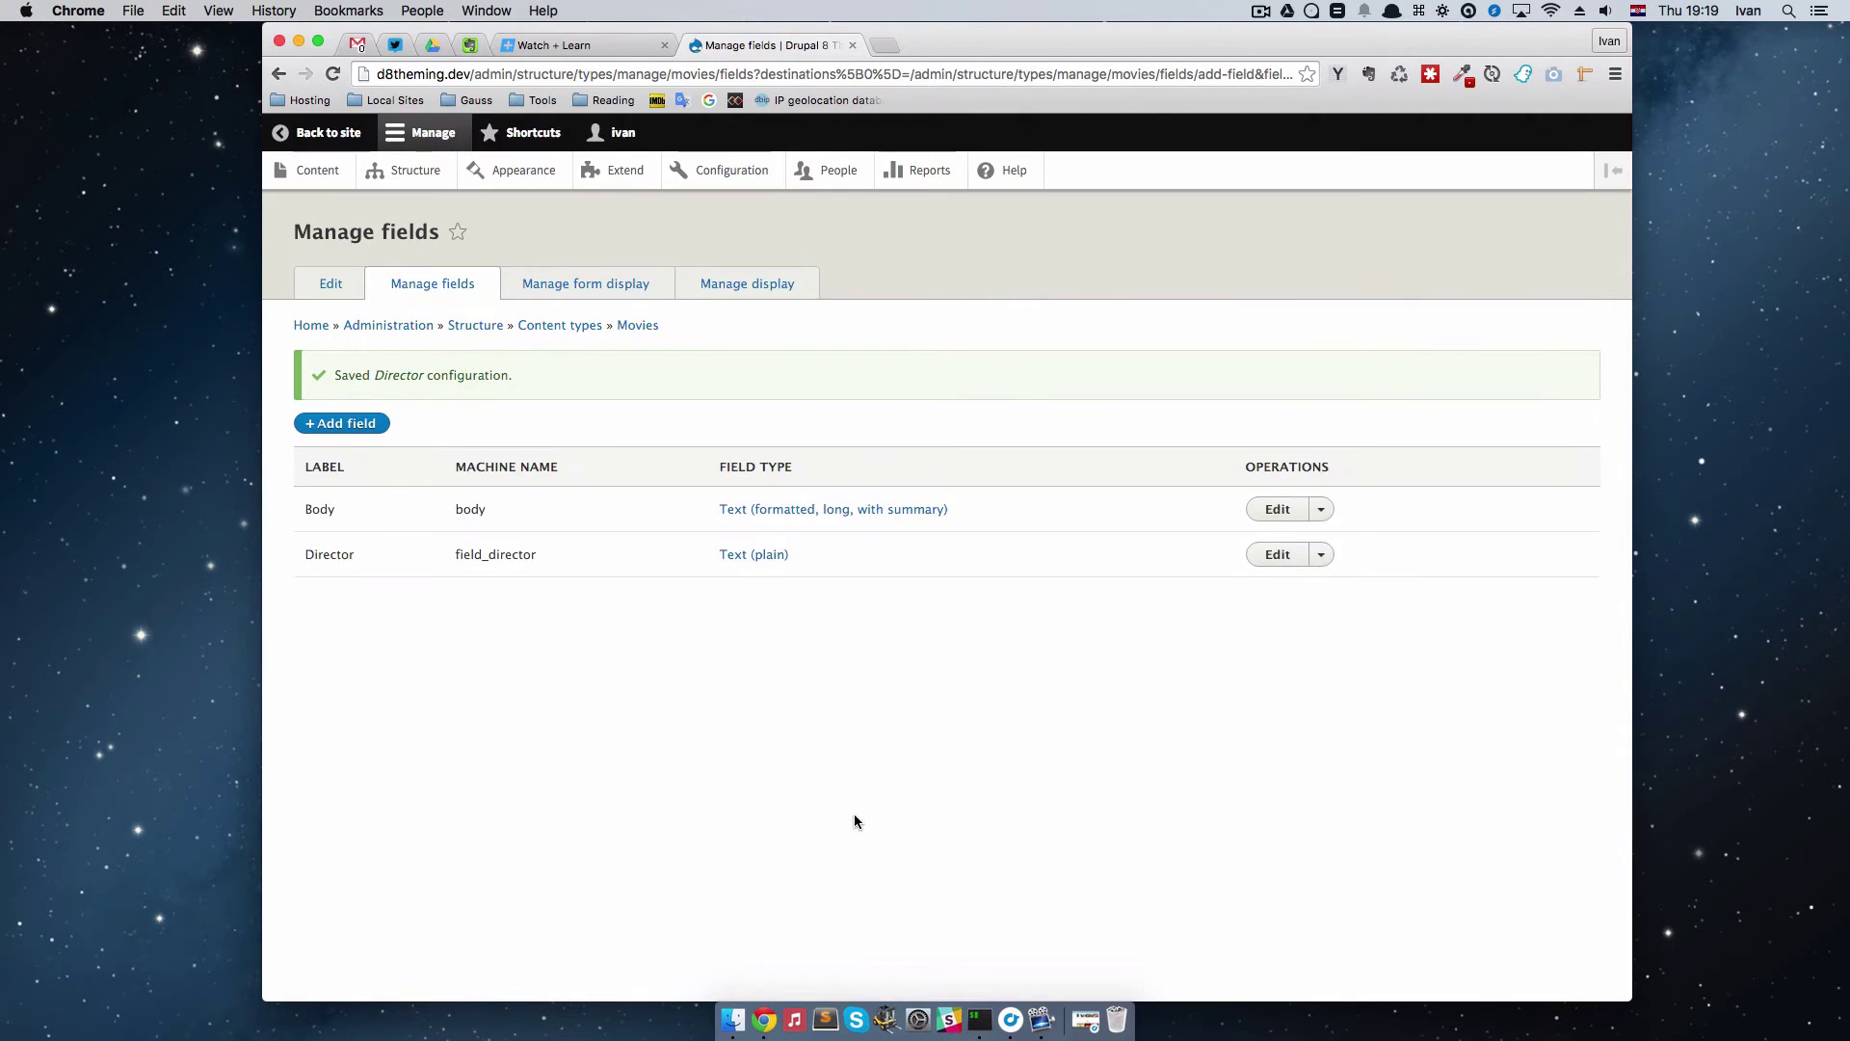
# Step: Add a Text (plain) field labelled Actors to the Movies content type and save it with the default settings
pyautogui.click(341, 423)
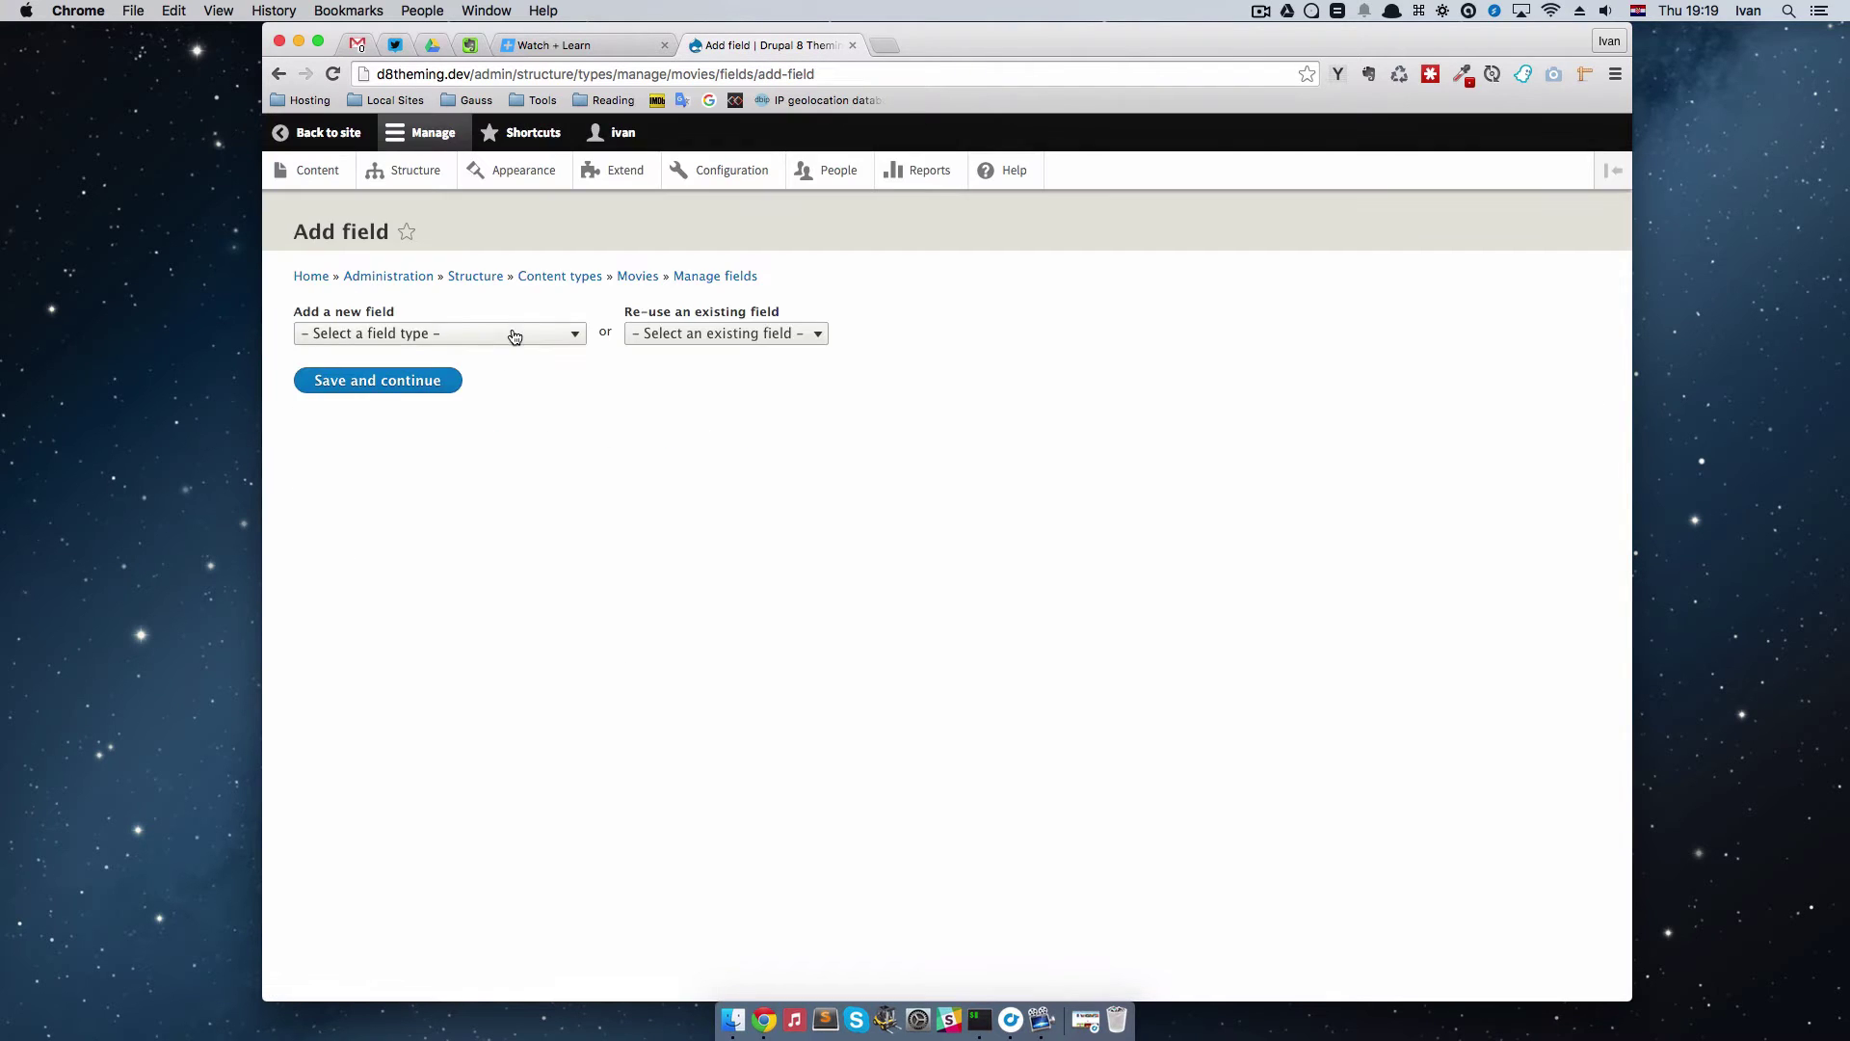
pyautogui.click(514, 336)
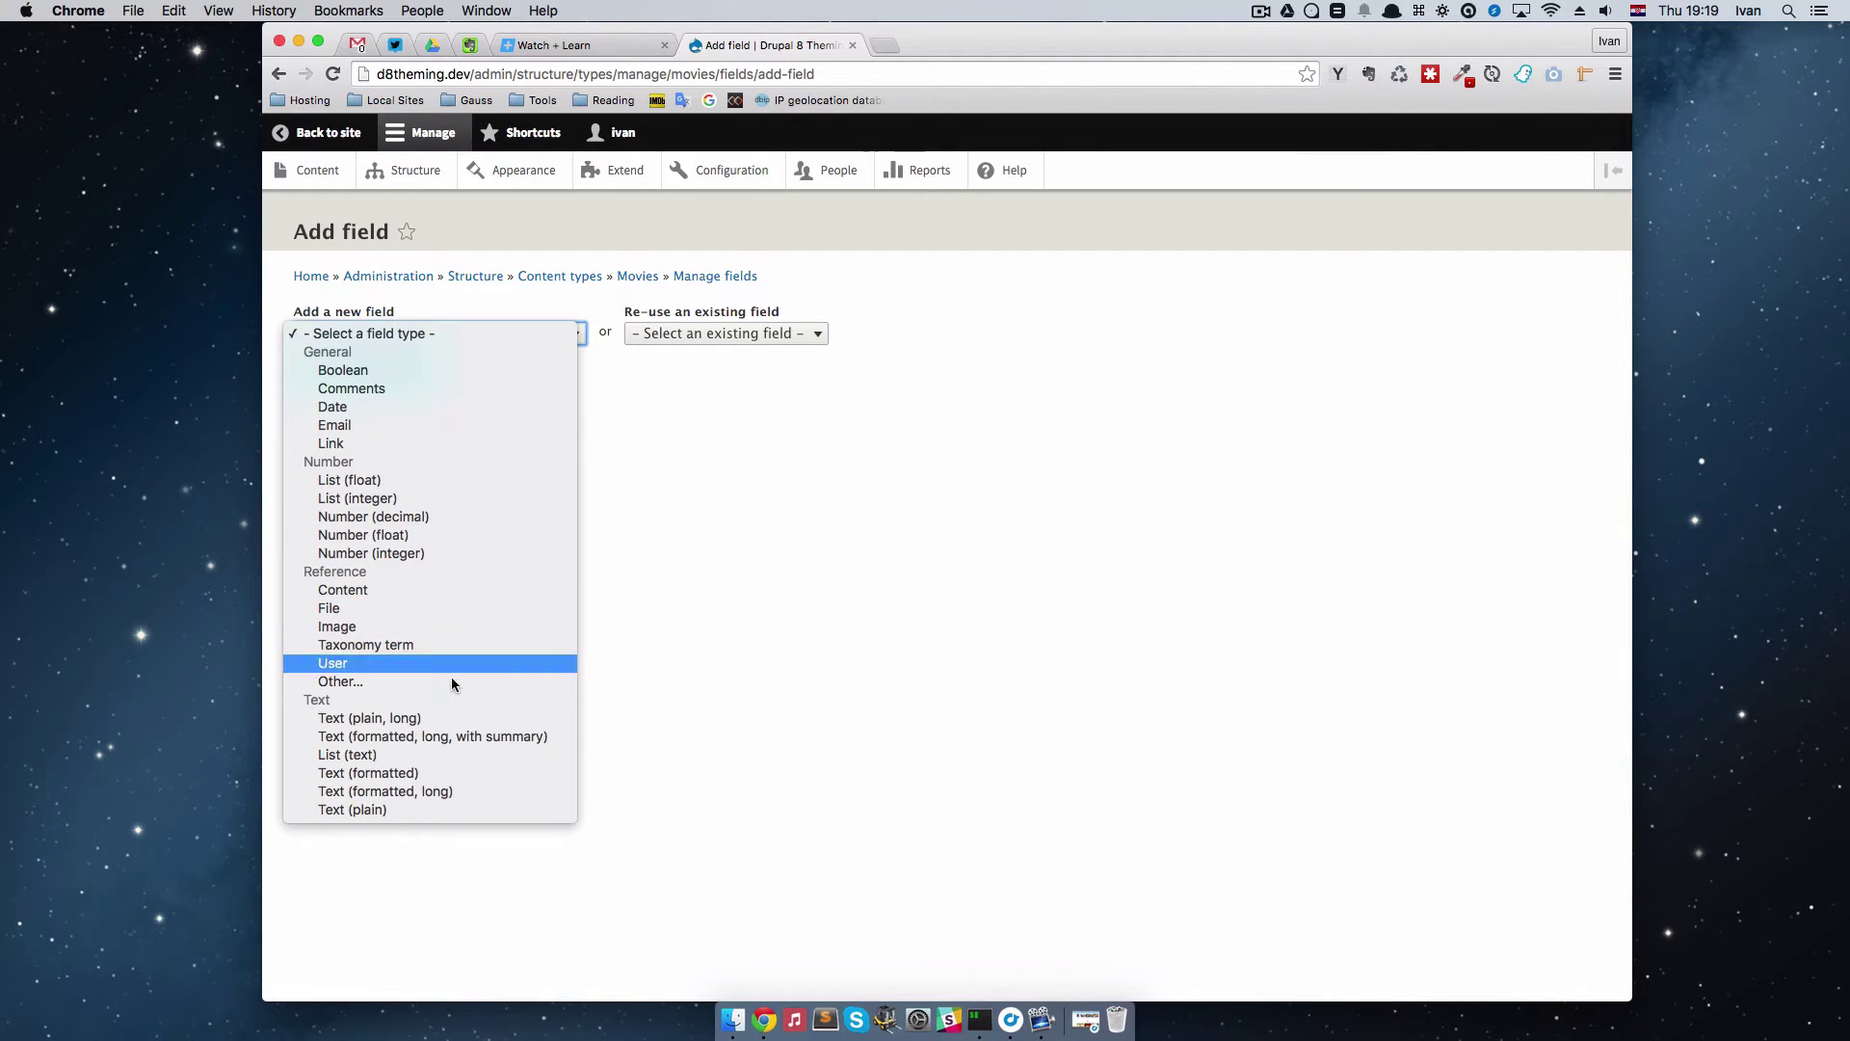
pyautogui.click(441, 809)
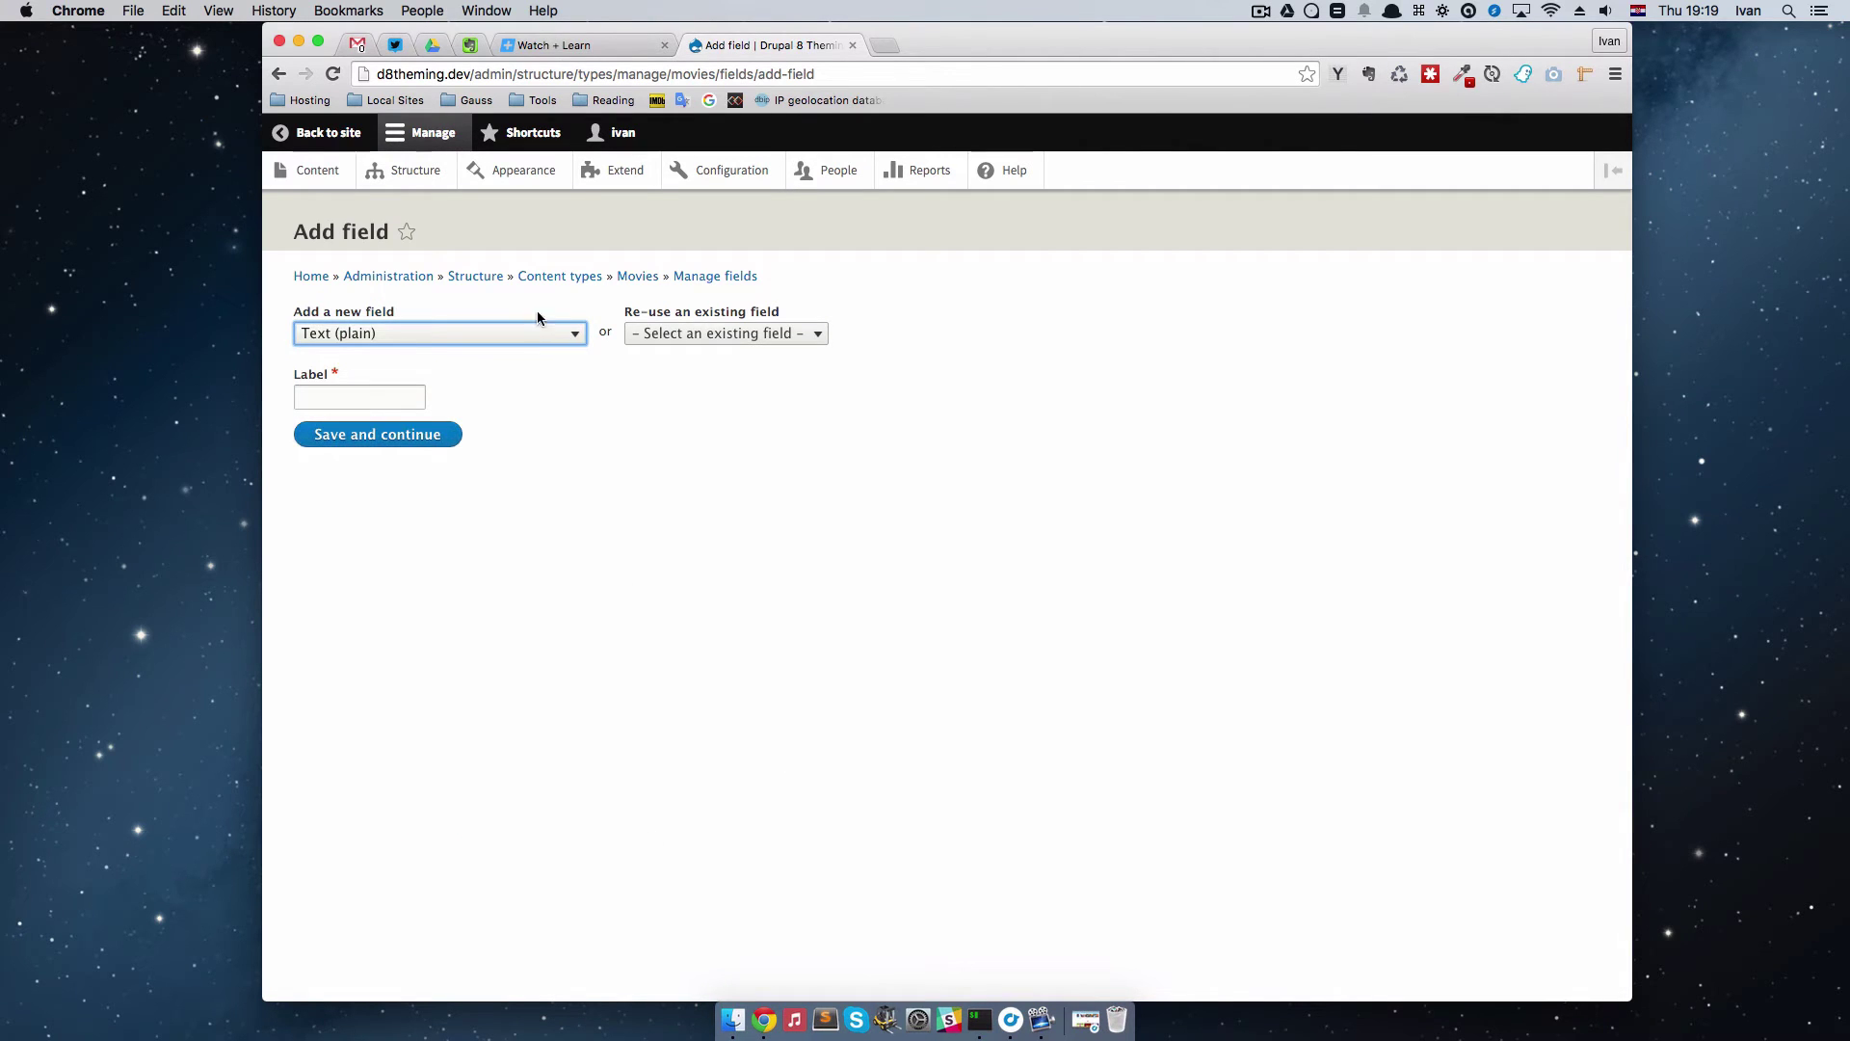
pyautogui.click(360, 397)
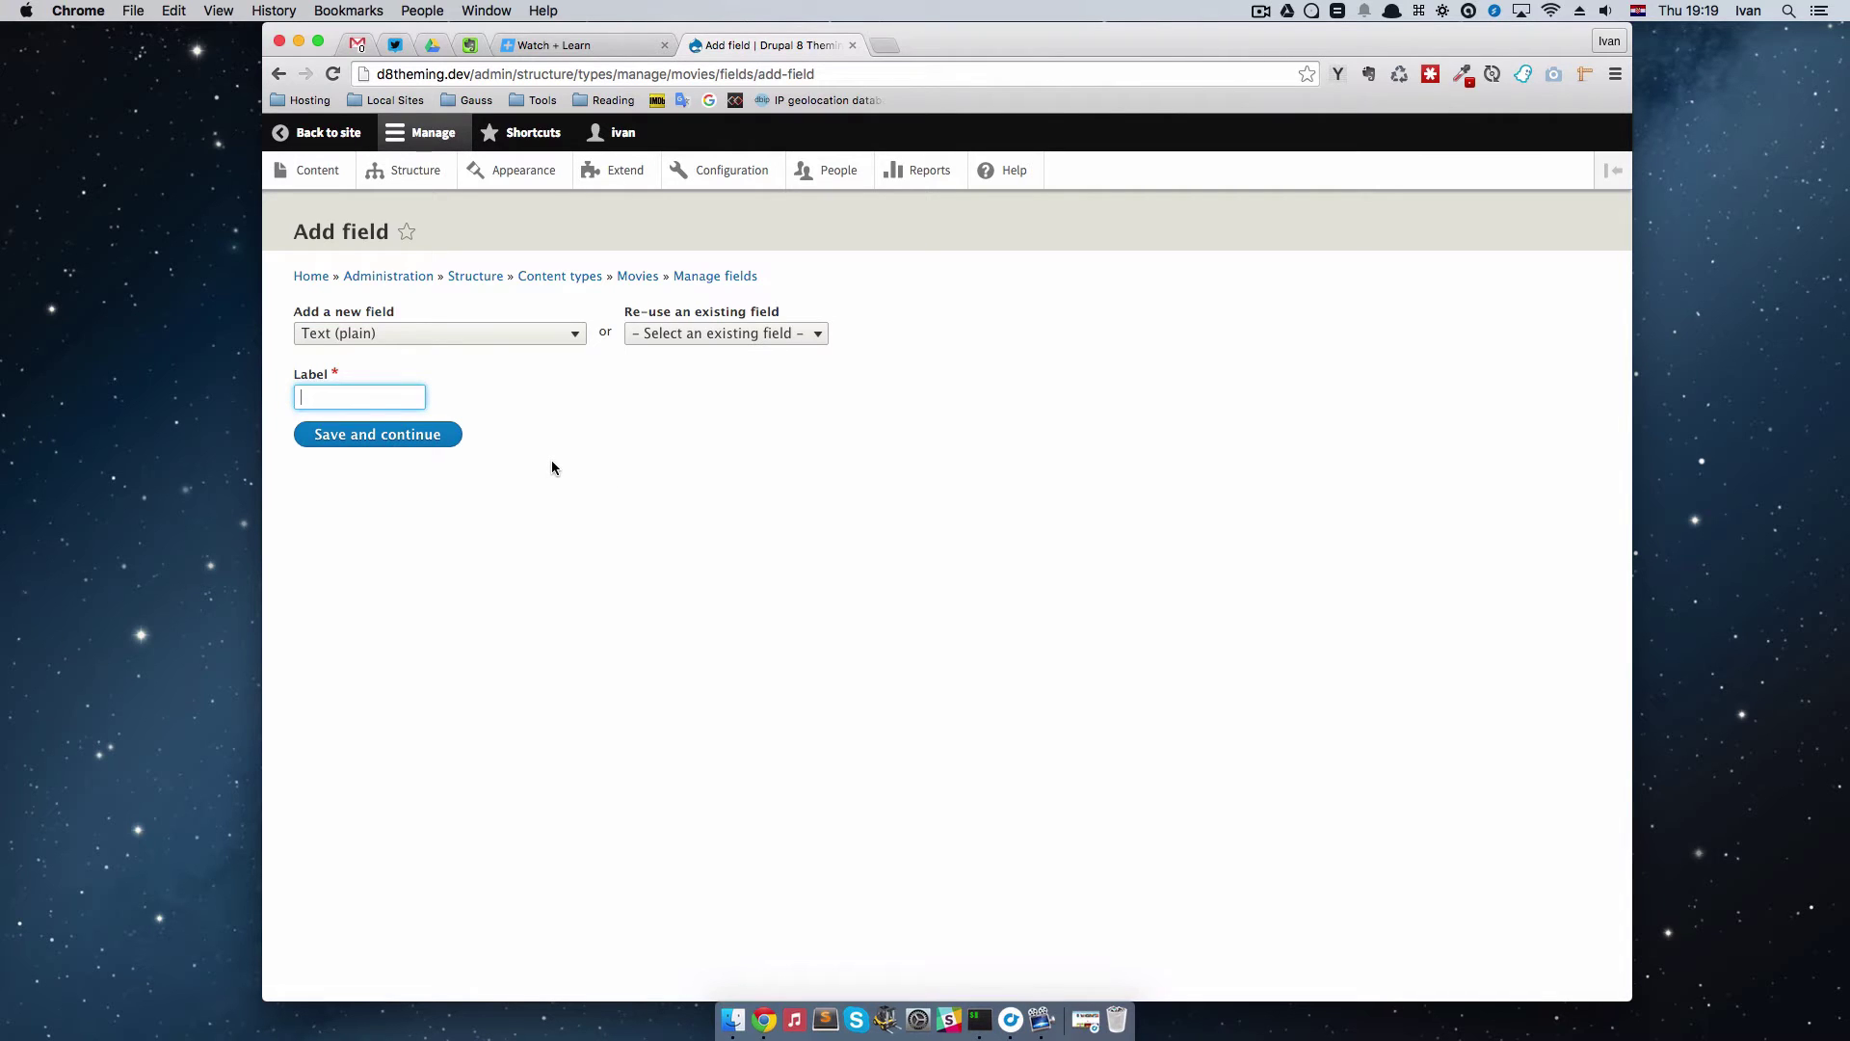
pyautogui.write('Actro')
pyautogui.press('BackSpace')
pyautogui.press('BackSpace')
pyautogui.write('ors')
pyautogui.click(387, 440)
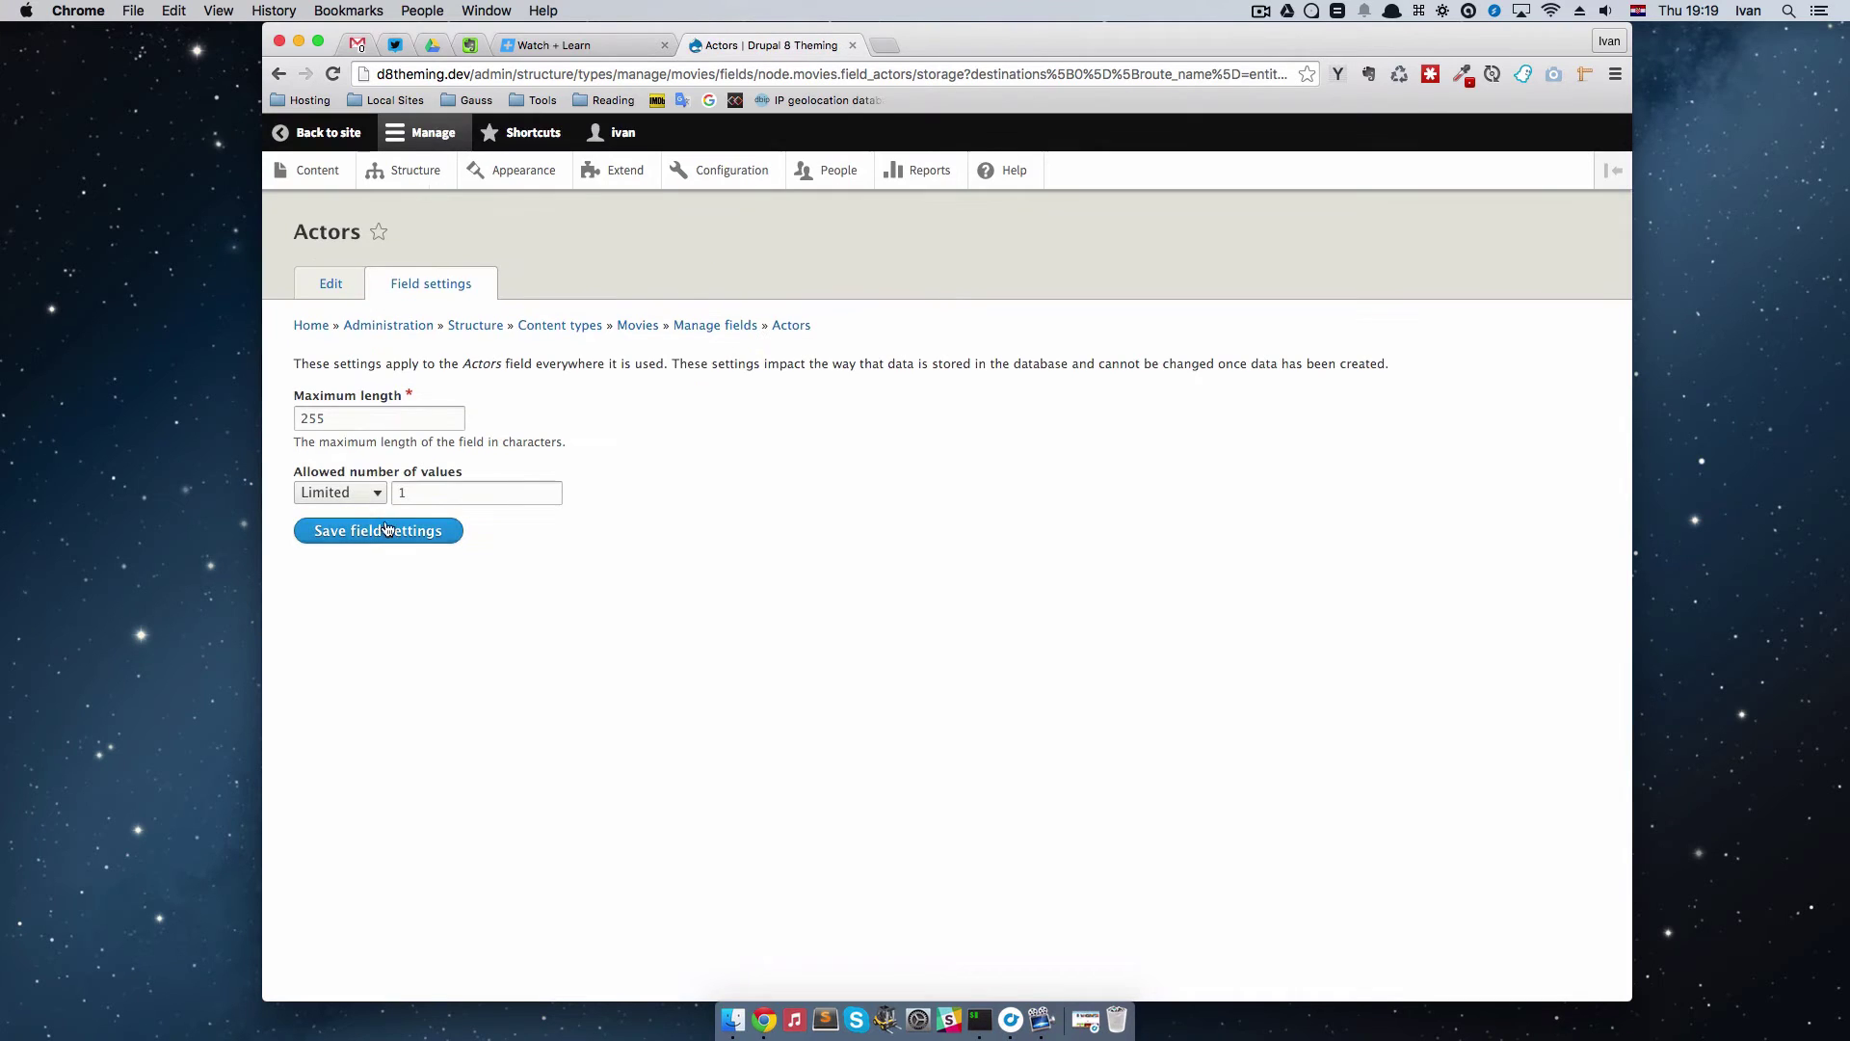
pyautogui.click(391, 531)
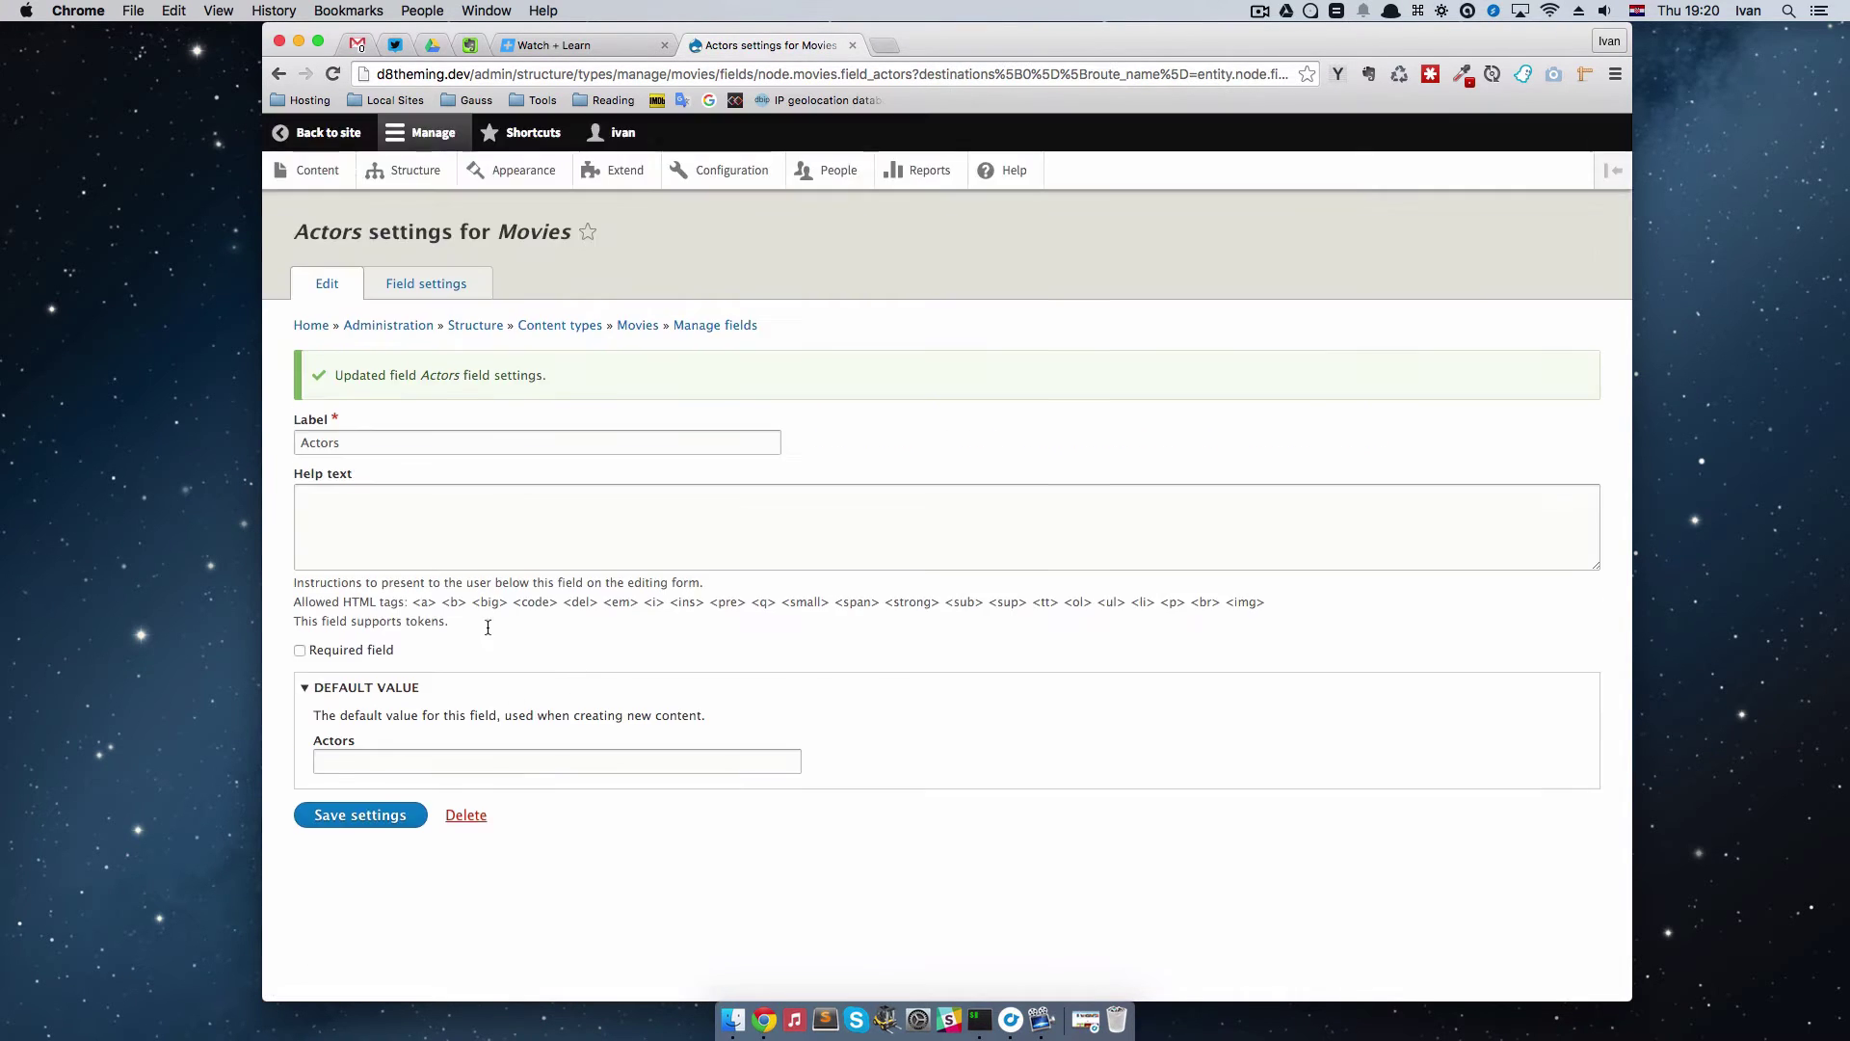
pyautogui.click(390, 816)
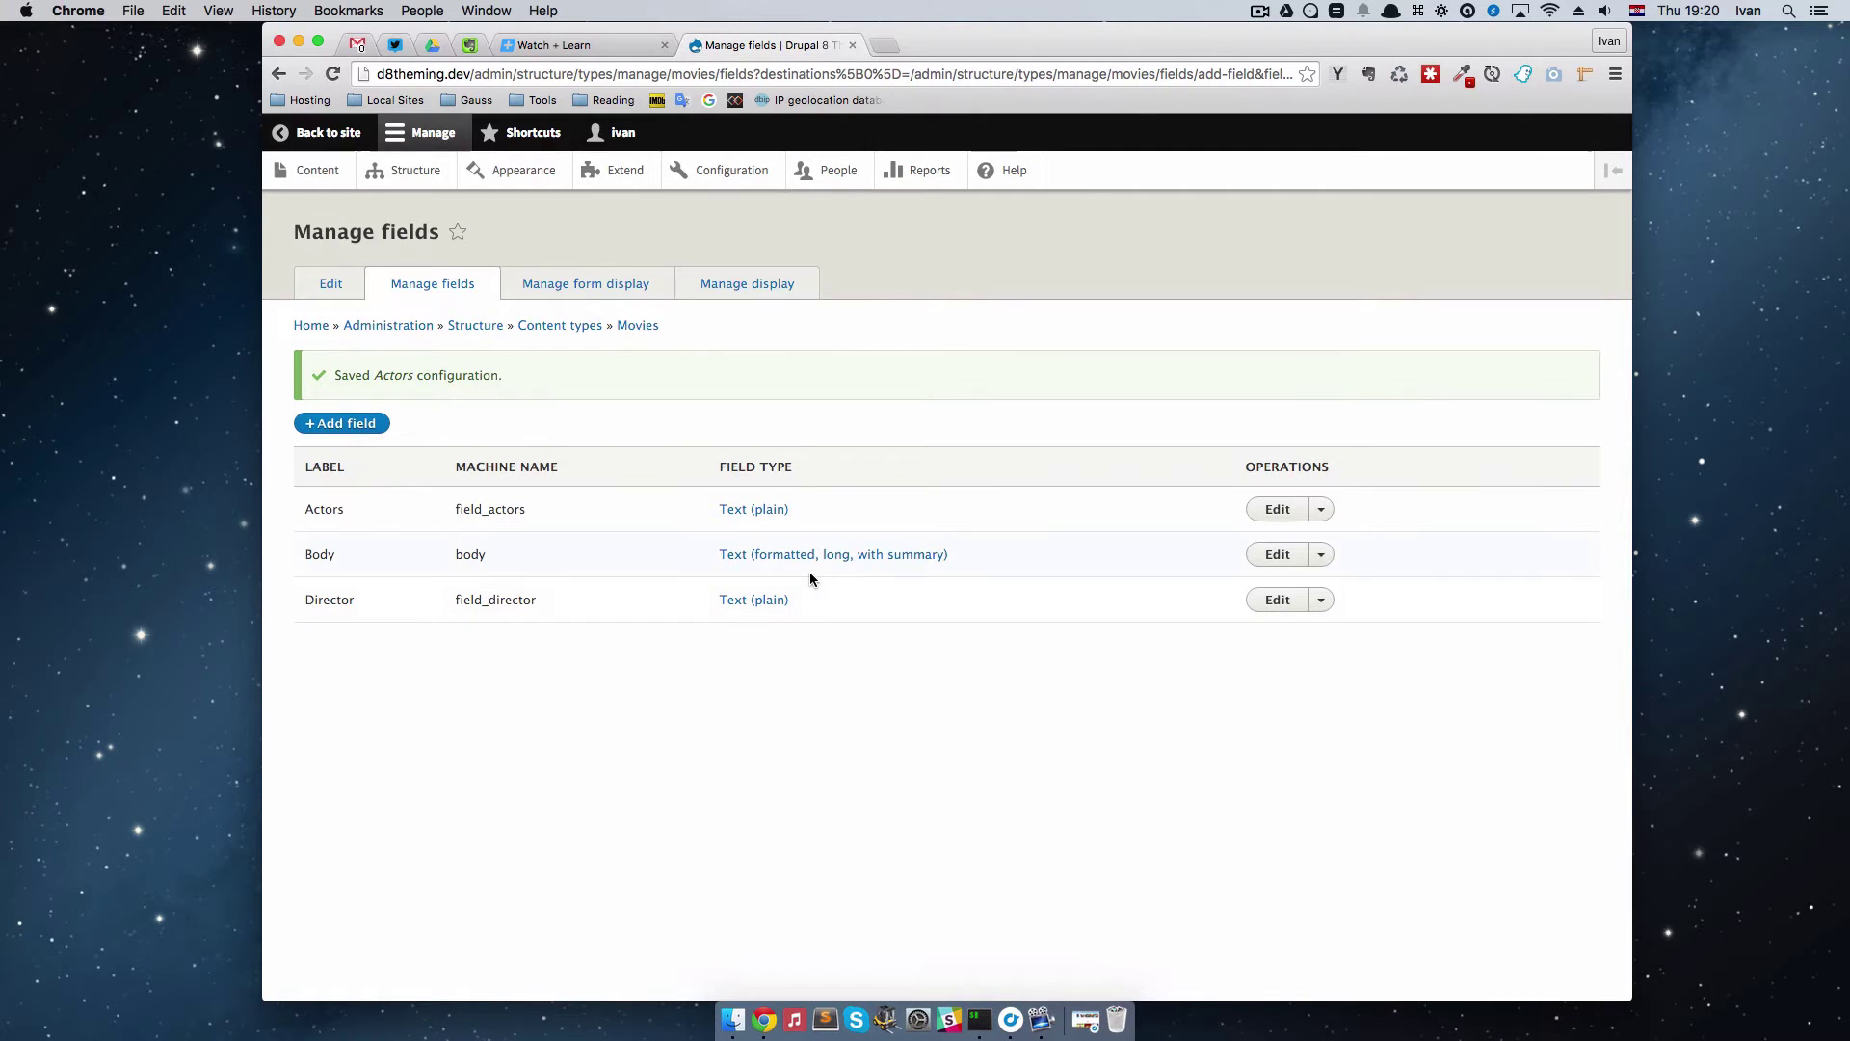
# Step: Add an Image field labelled Movie poster to the Movies content type and save its default field storage settings
pyautogui.click(341, 423)
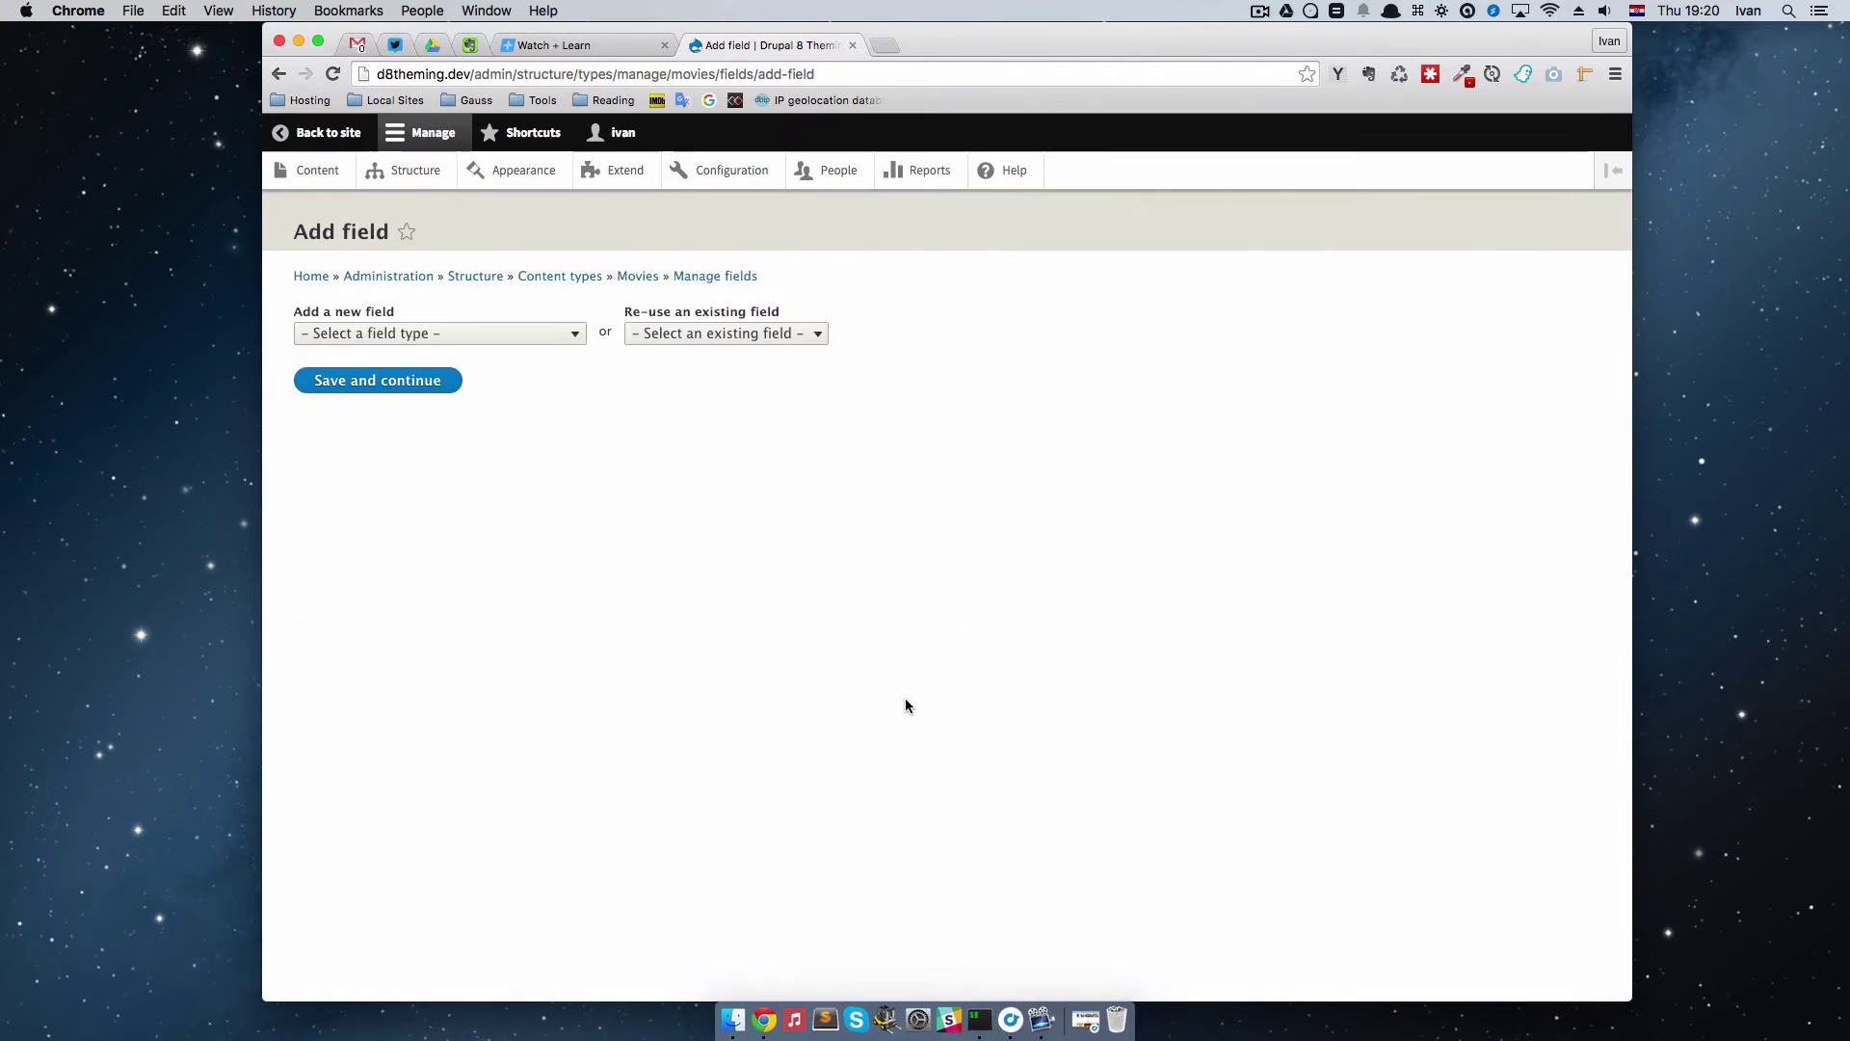
pyautogui.click(508, 335)
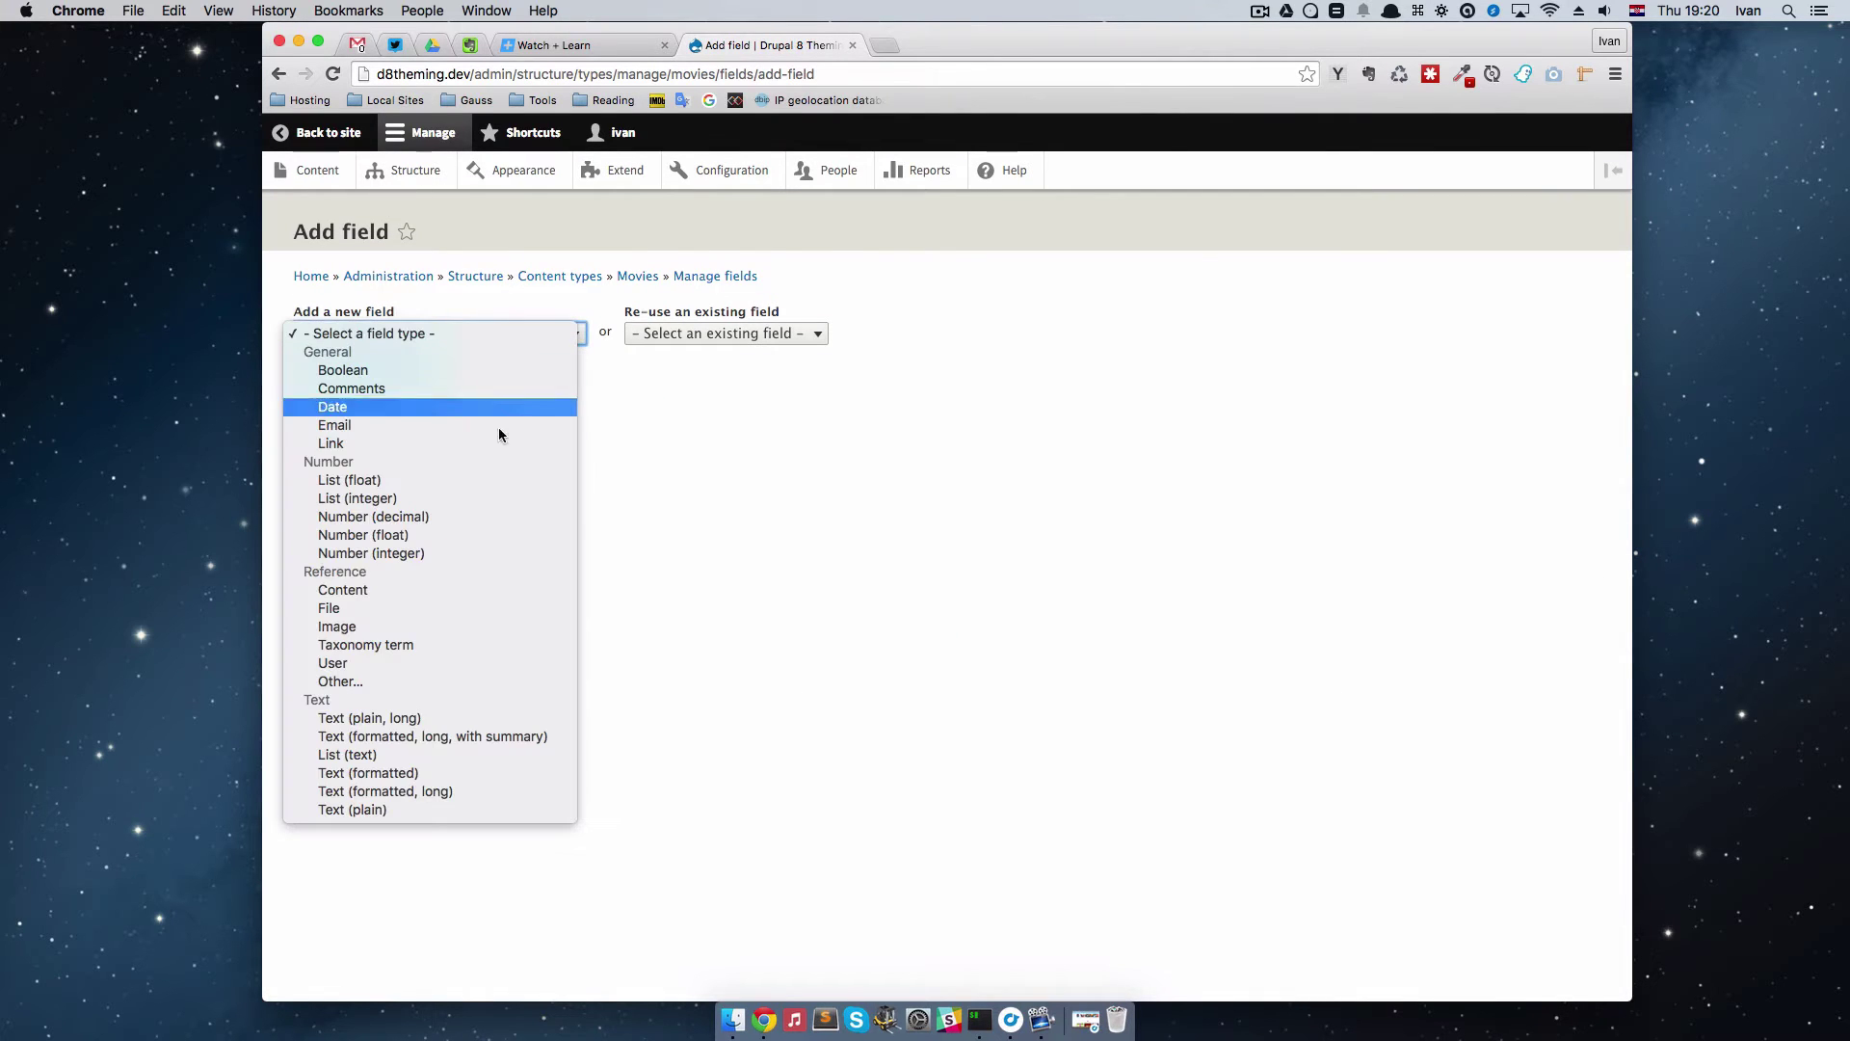
pyautogui.click(487, 627)
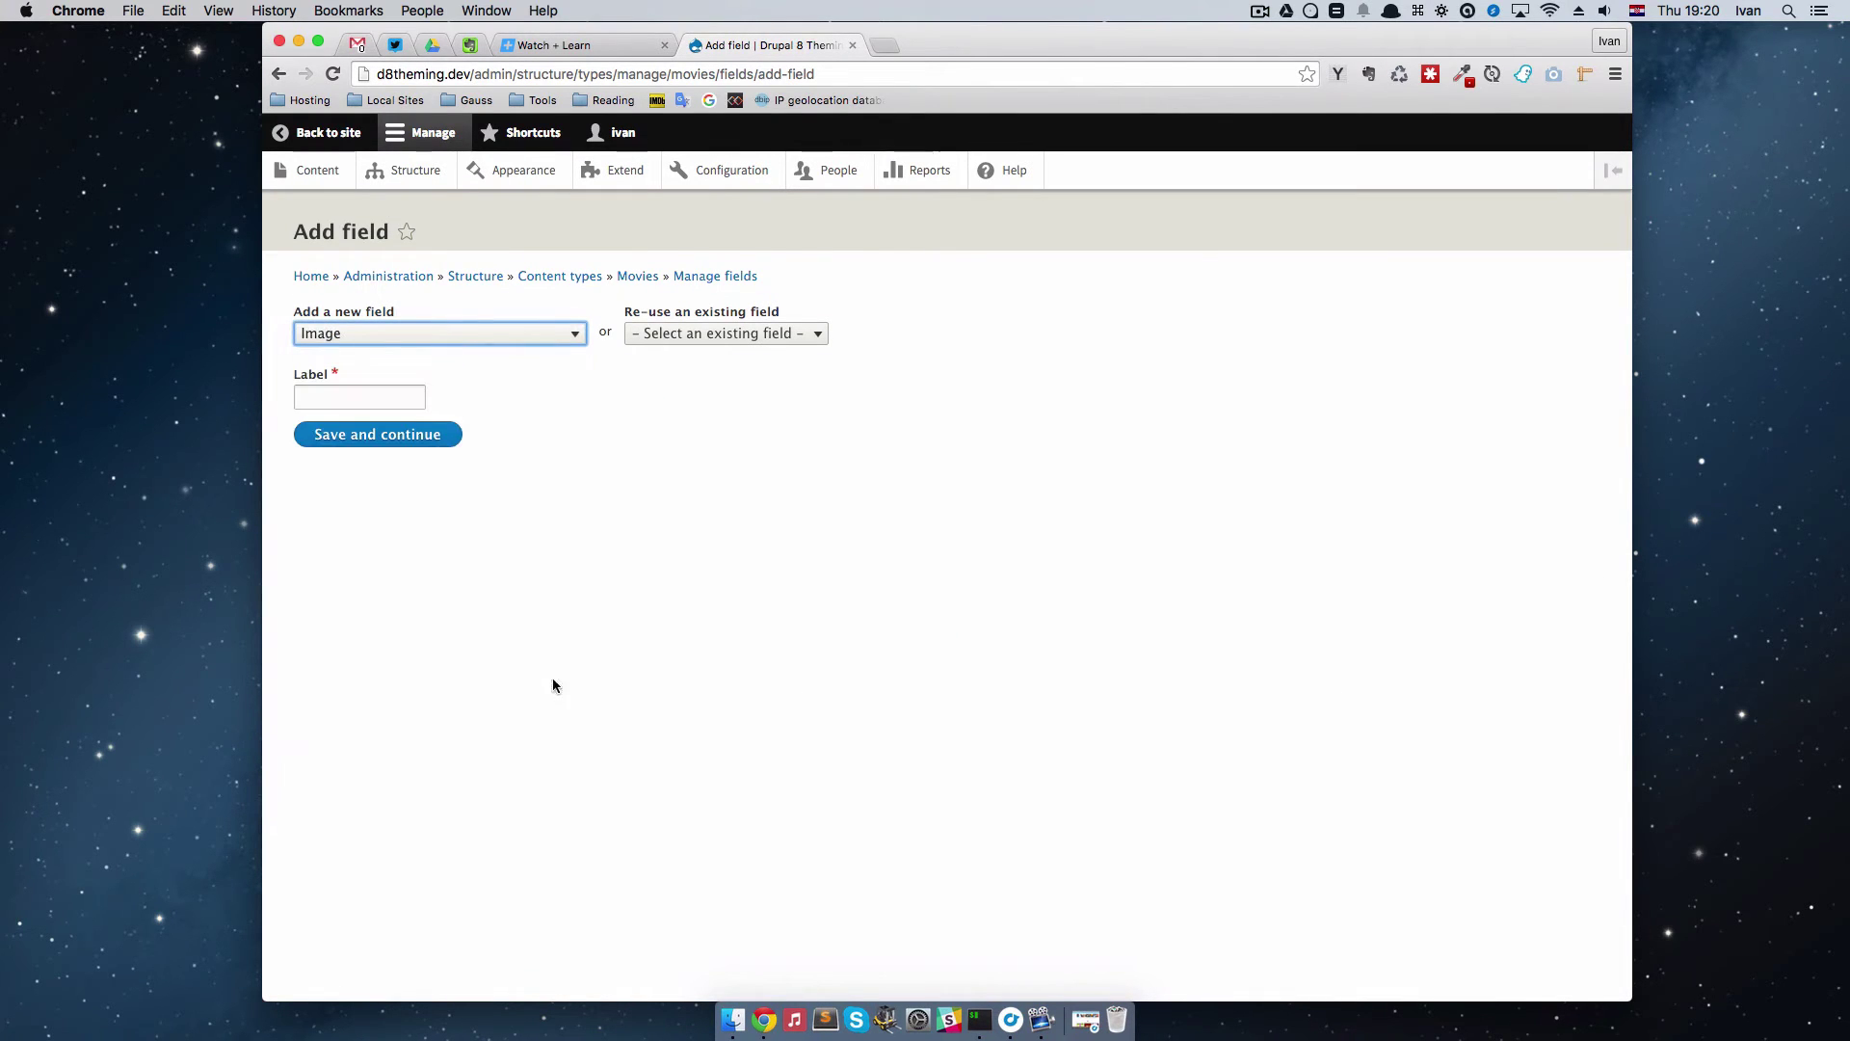
pyautogui.click(357, 395)
pyautogui.write('Mo')
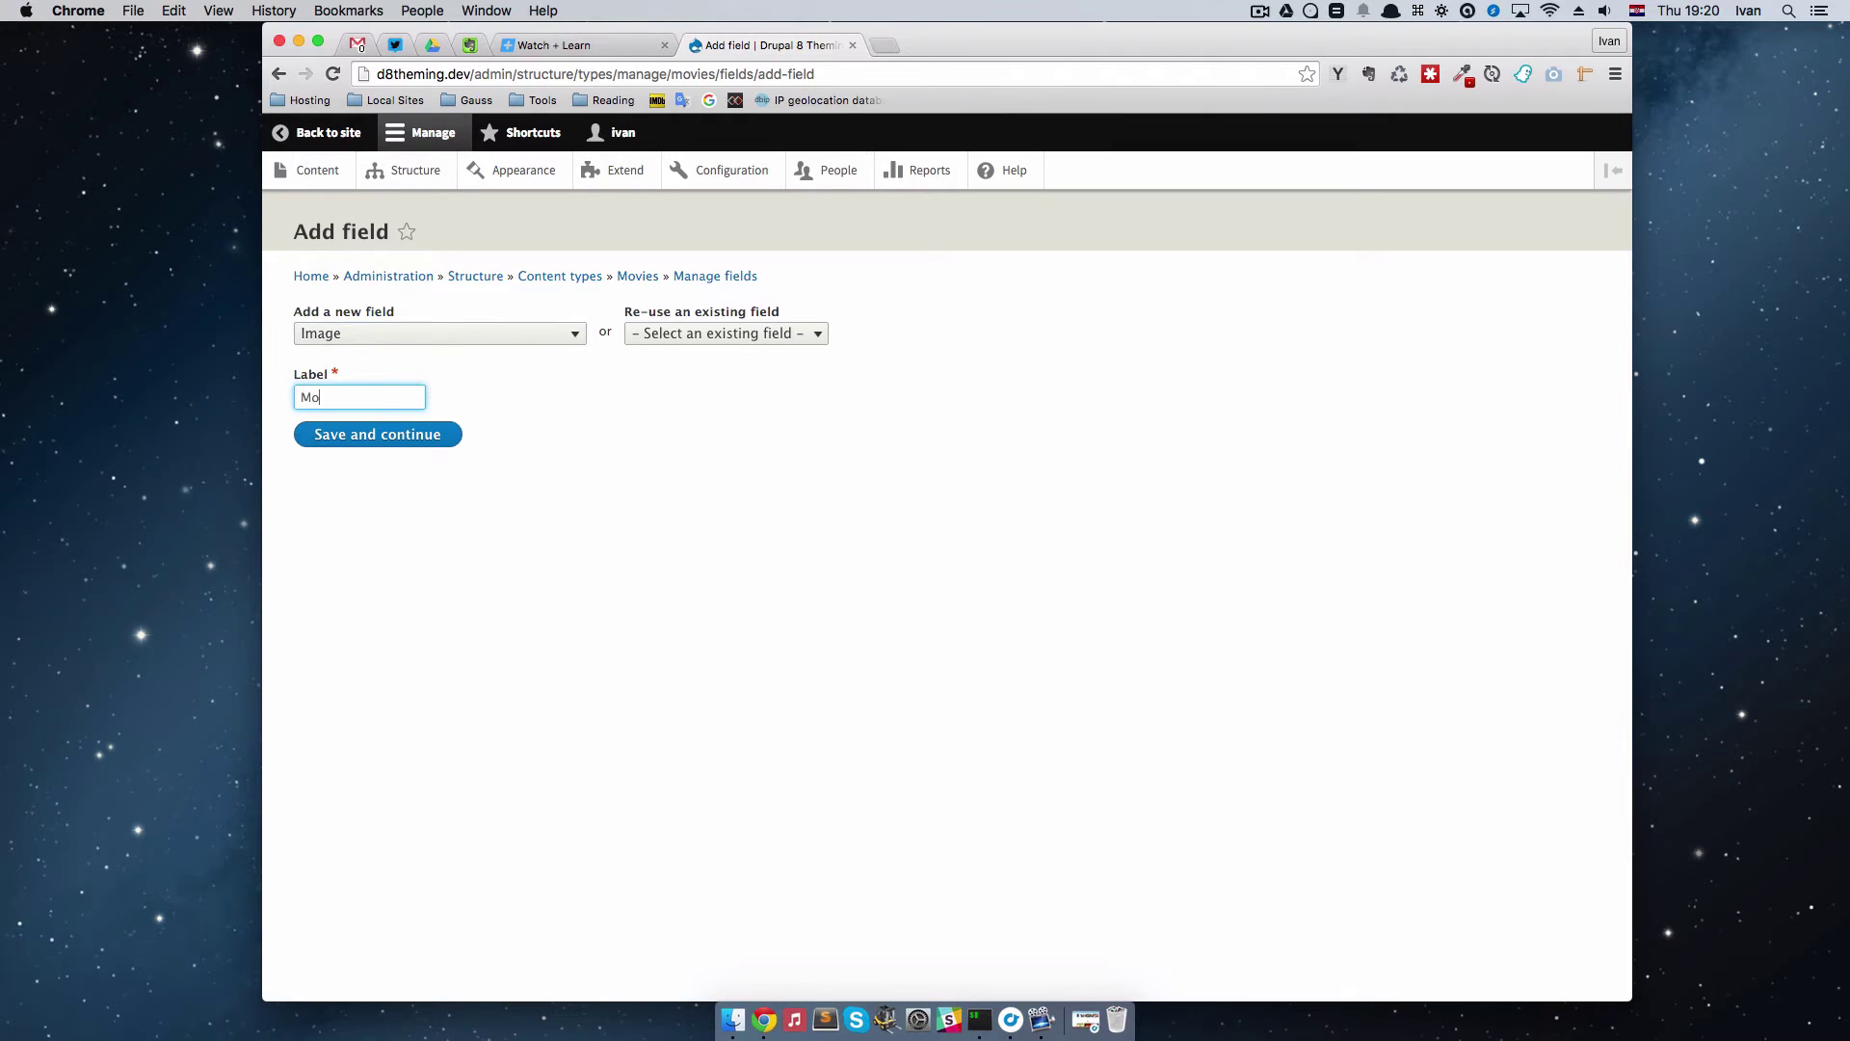
pyautogui.write('vie poster')
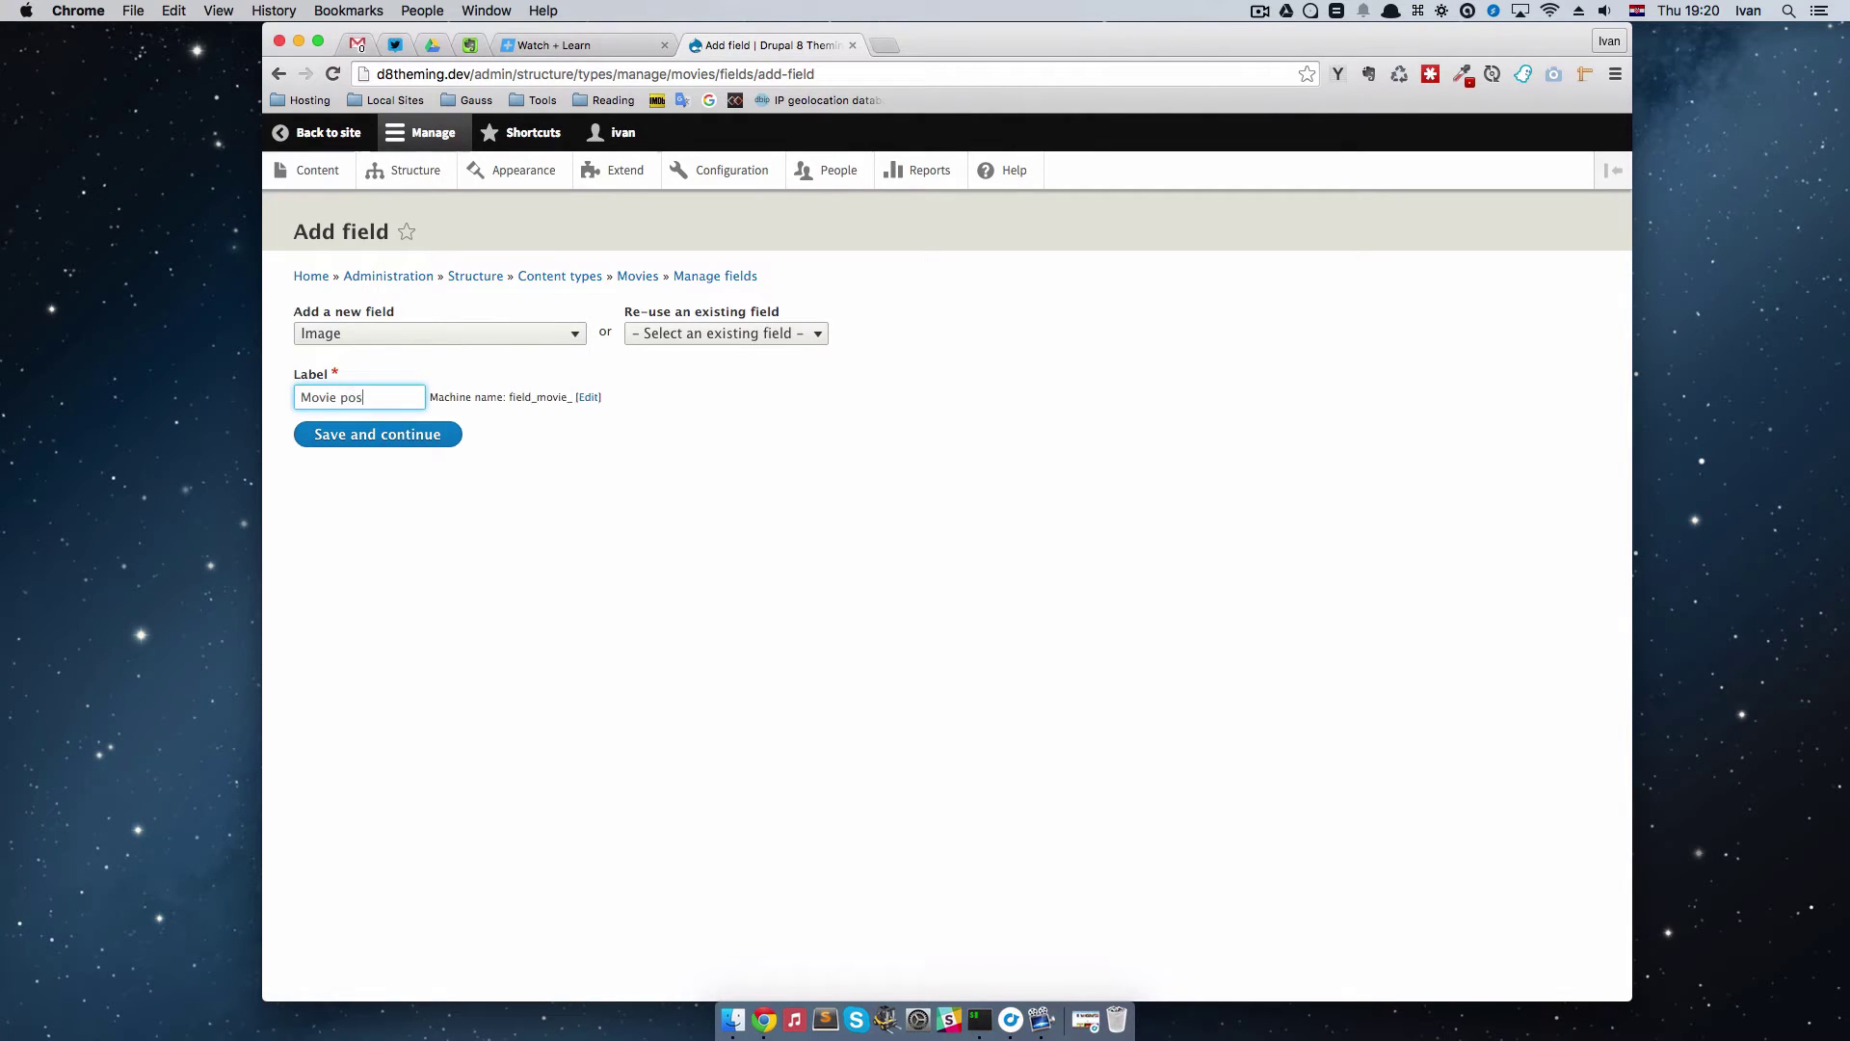
pyautogui.click(405, 436)
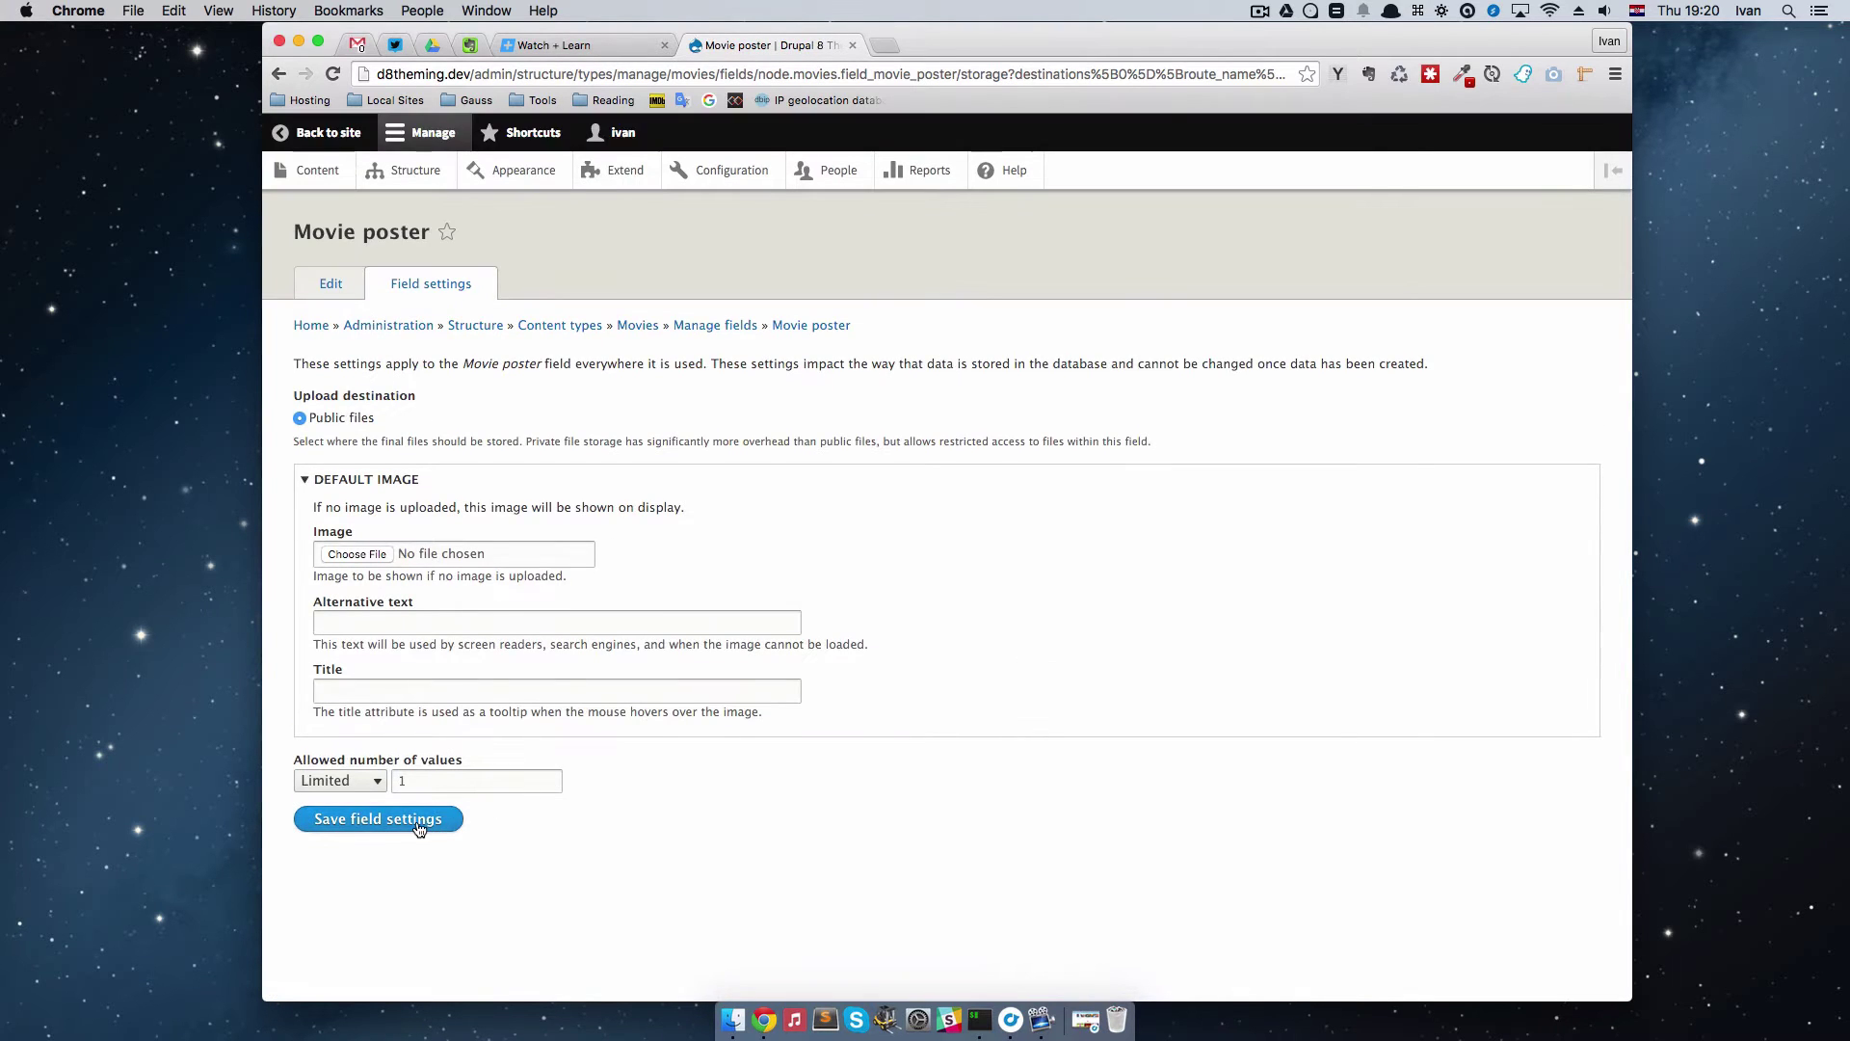
pyautogui.click(419, 827)
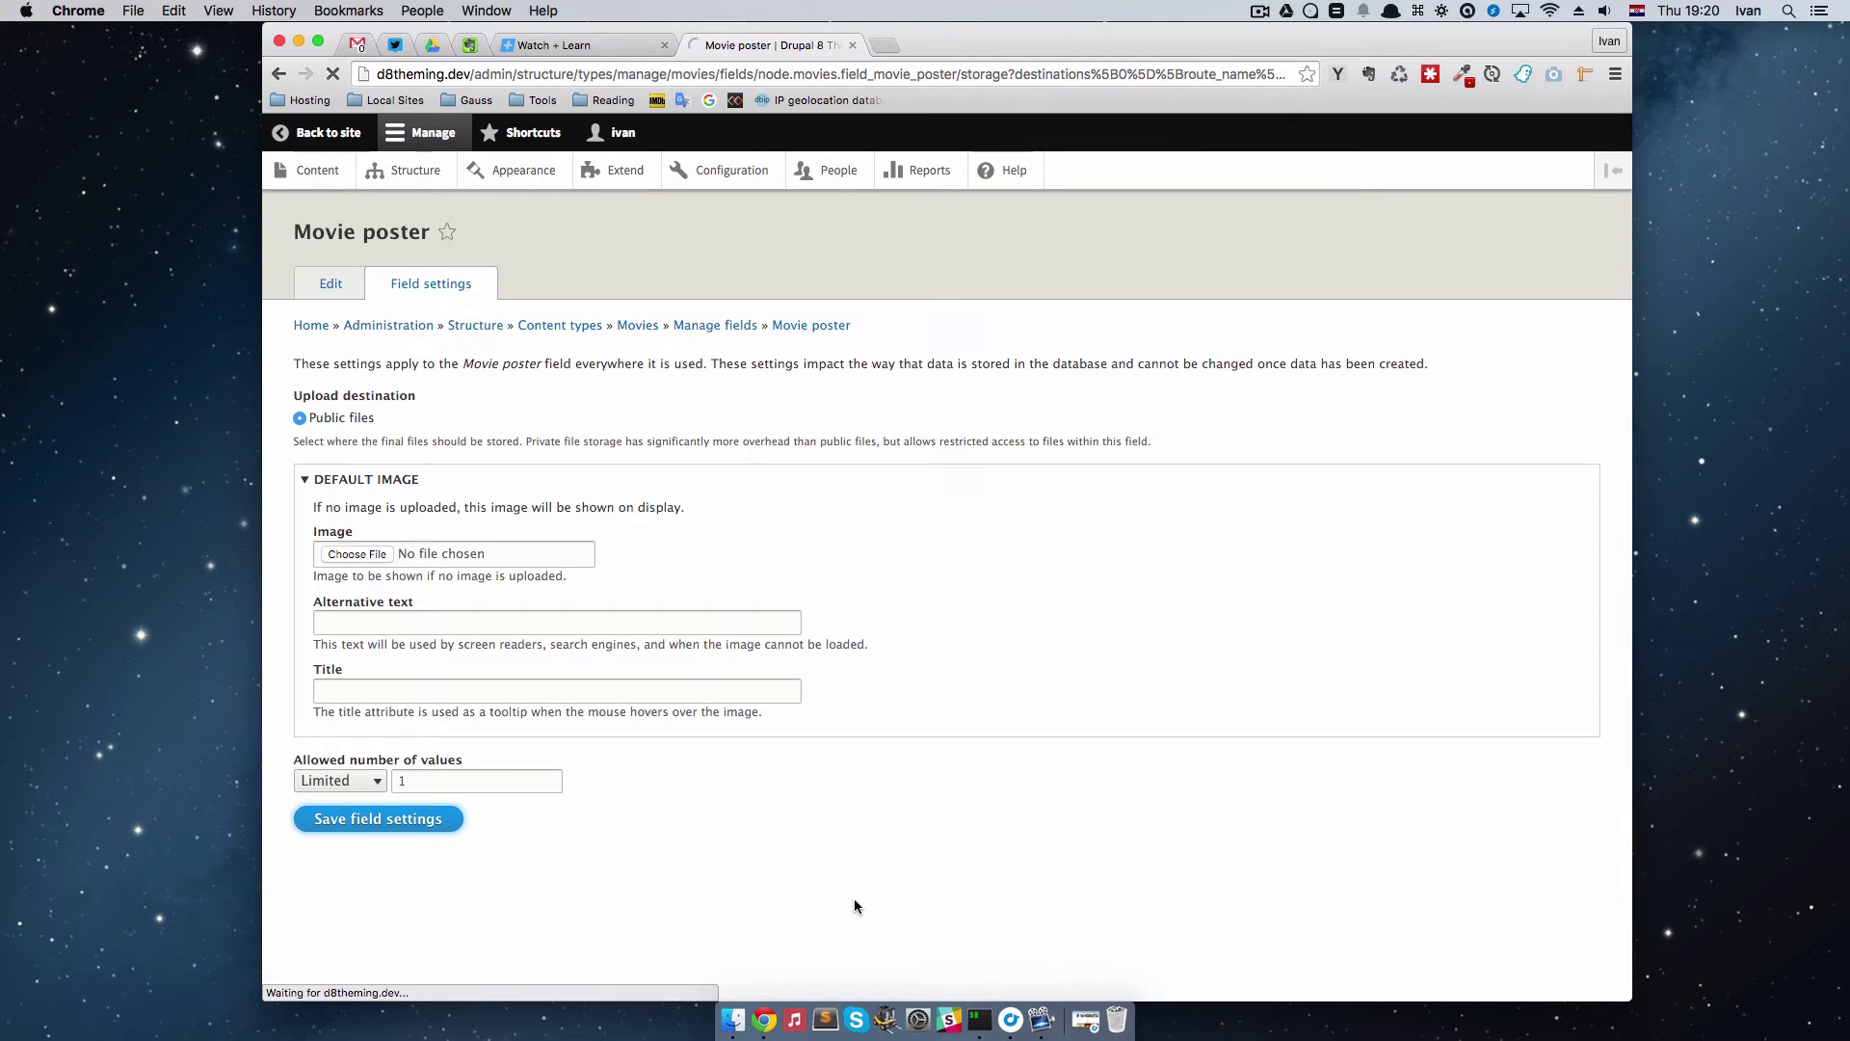
# Step: Review the Movie poster field's settings for Movies and save them with the default options
pyautogui.scroll(-5, 927, 579)
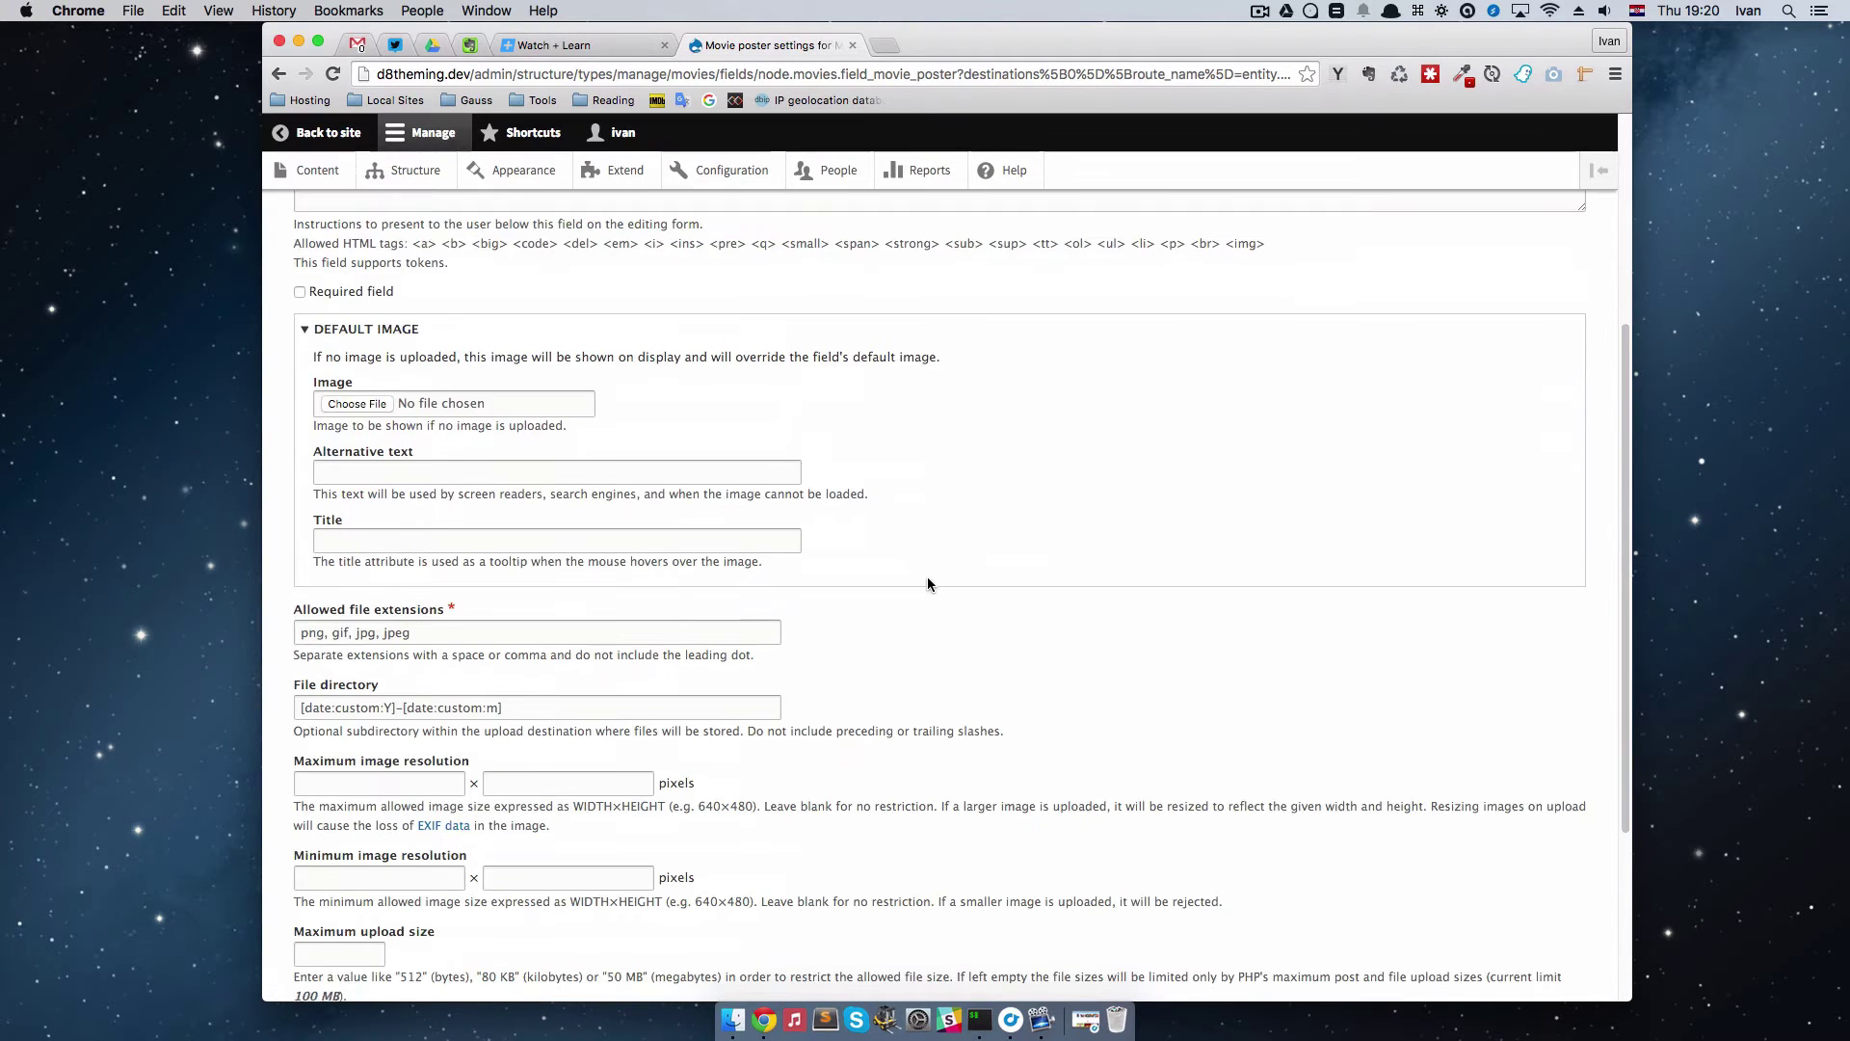
pyautogui.scroll(-3, 927, 584)
pyautogui.scroll(3, 964, 578)
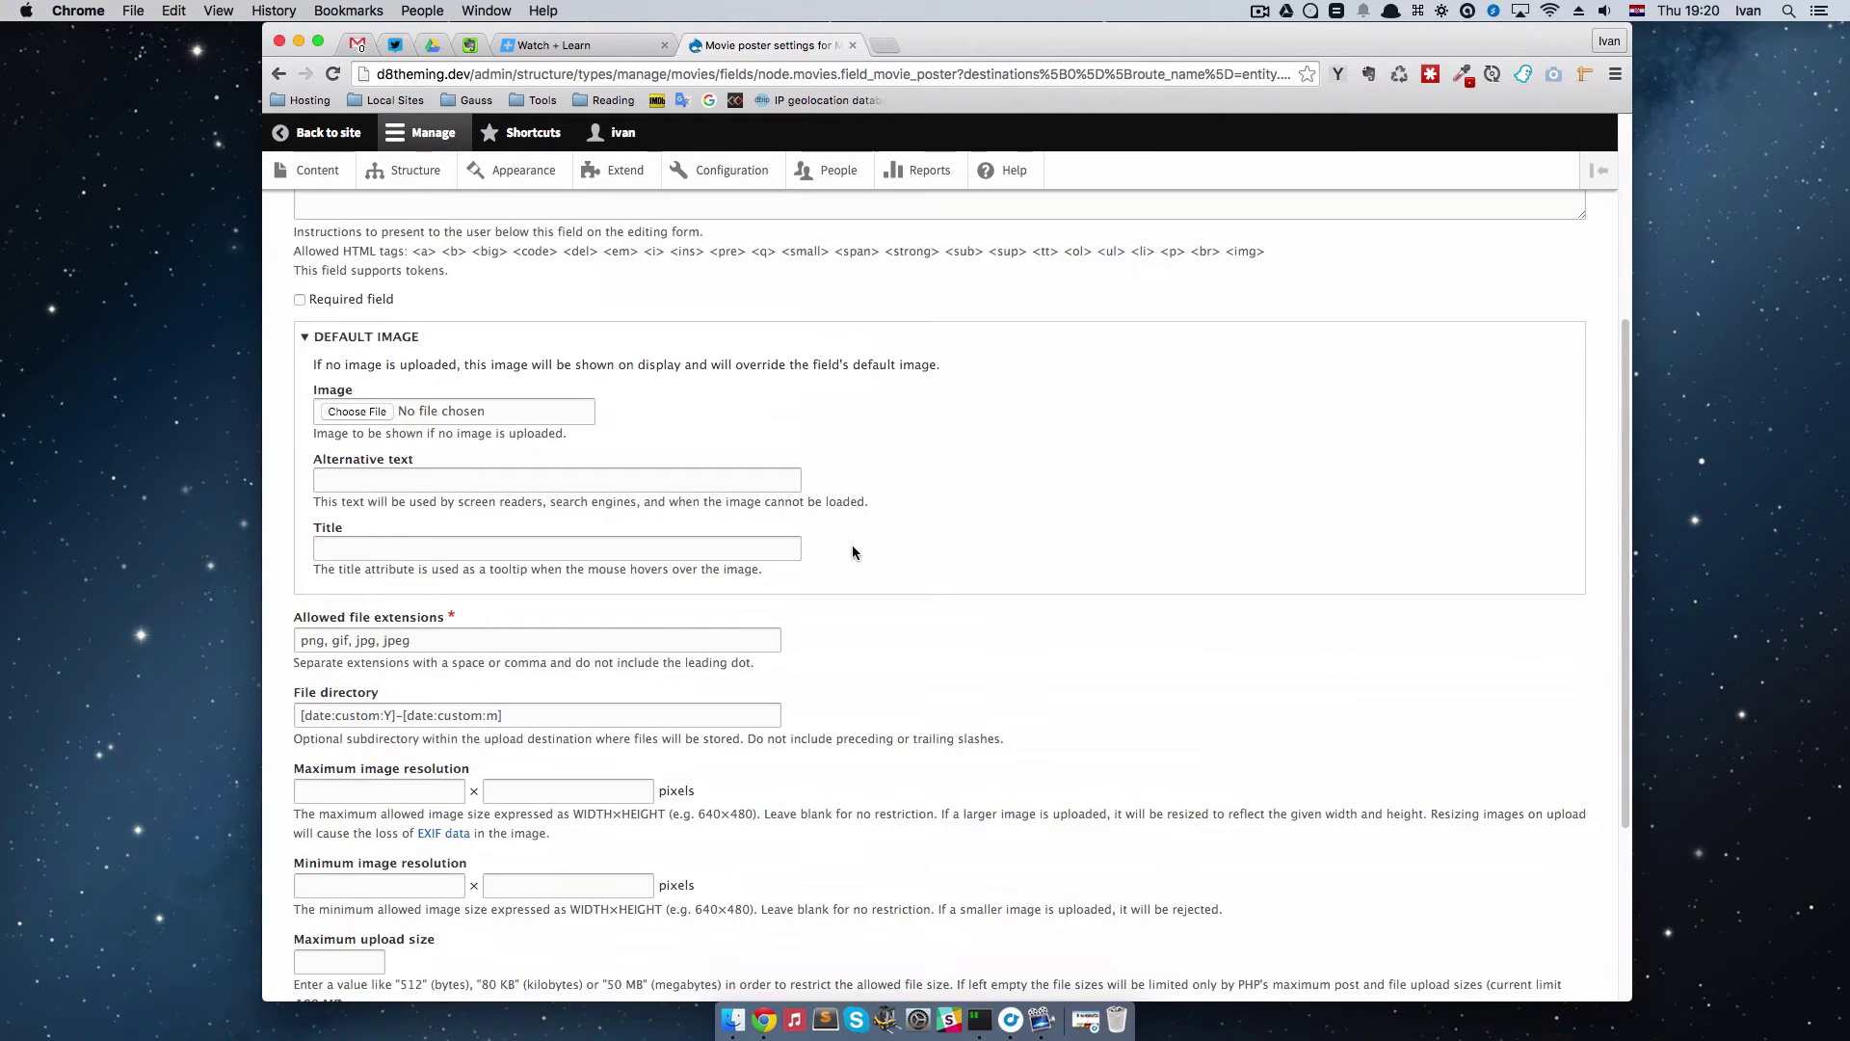
pyautogui.scroll(-4, 848, 549)
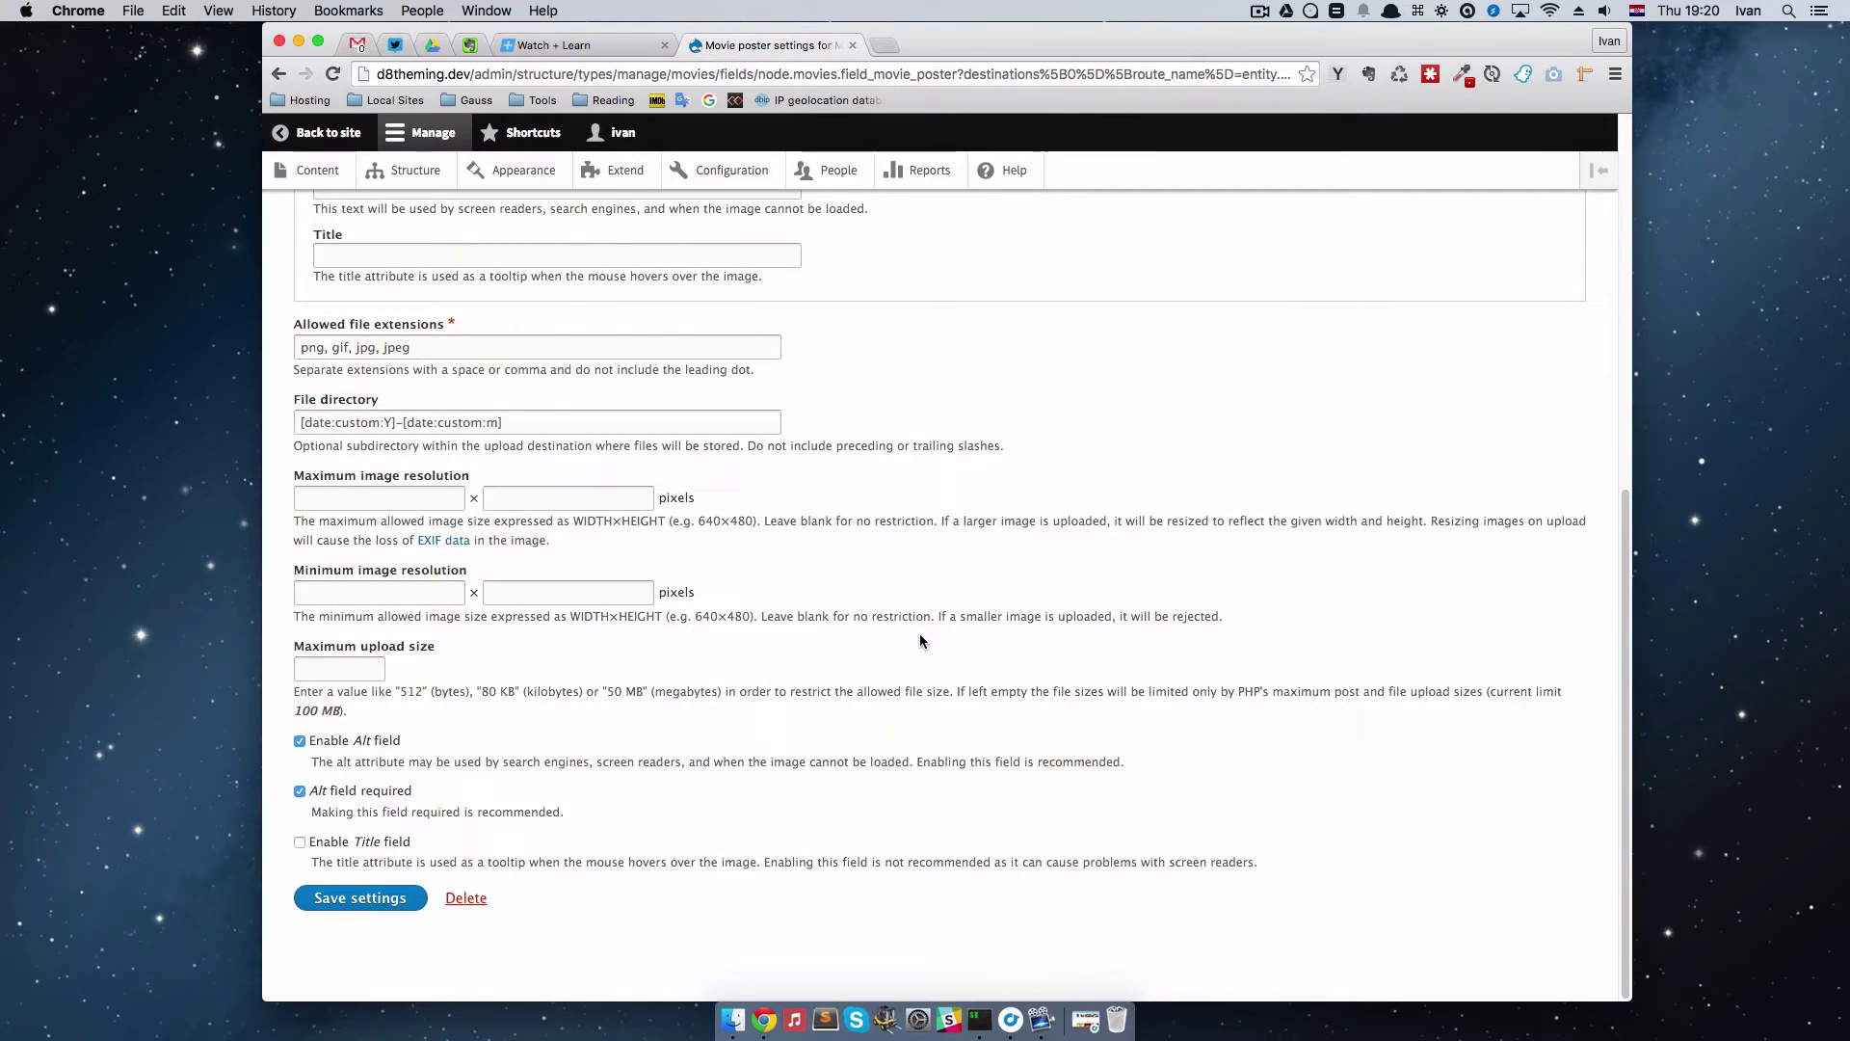
pyautogui.scroll(7, 919, 638)
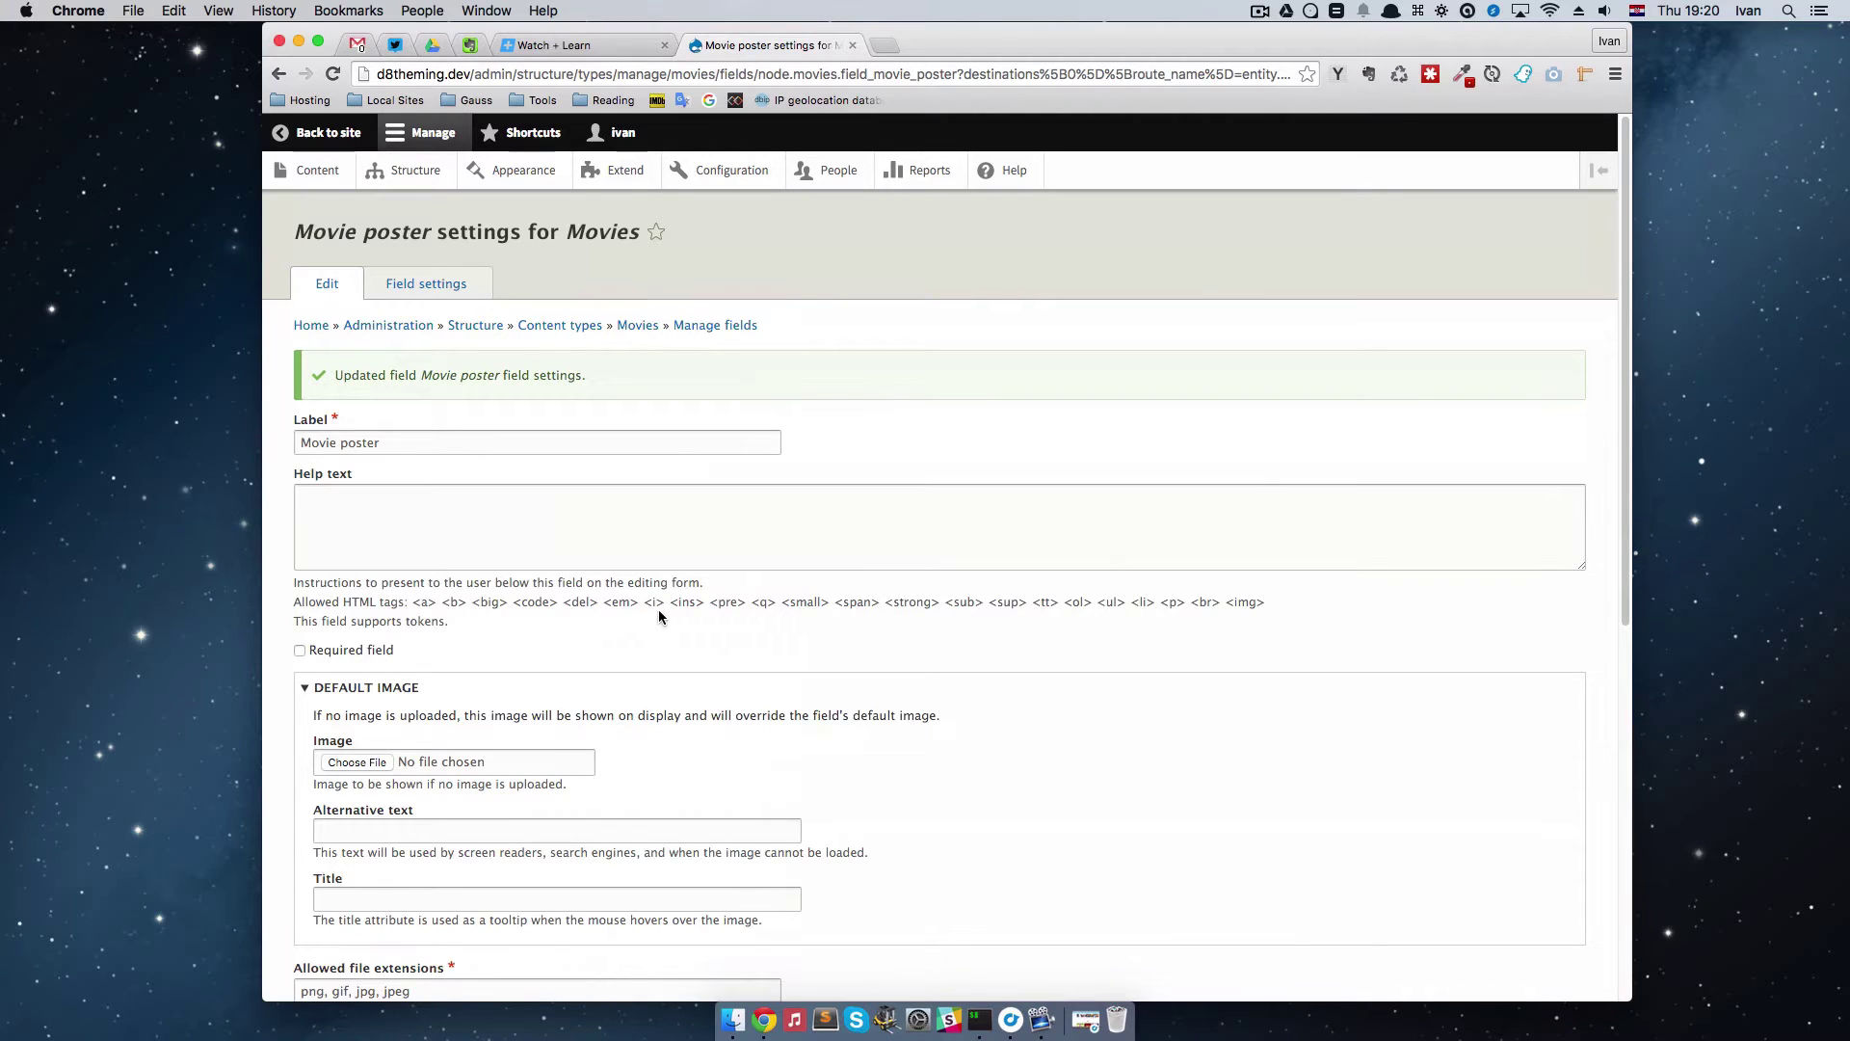
pyautogui.scroll(-7, 650, 617)
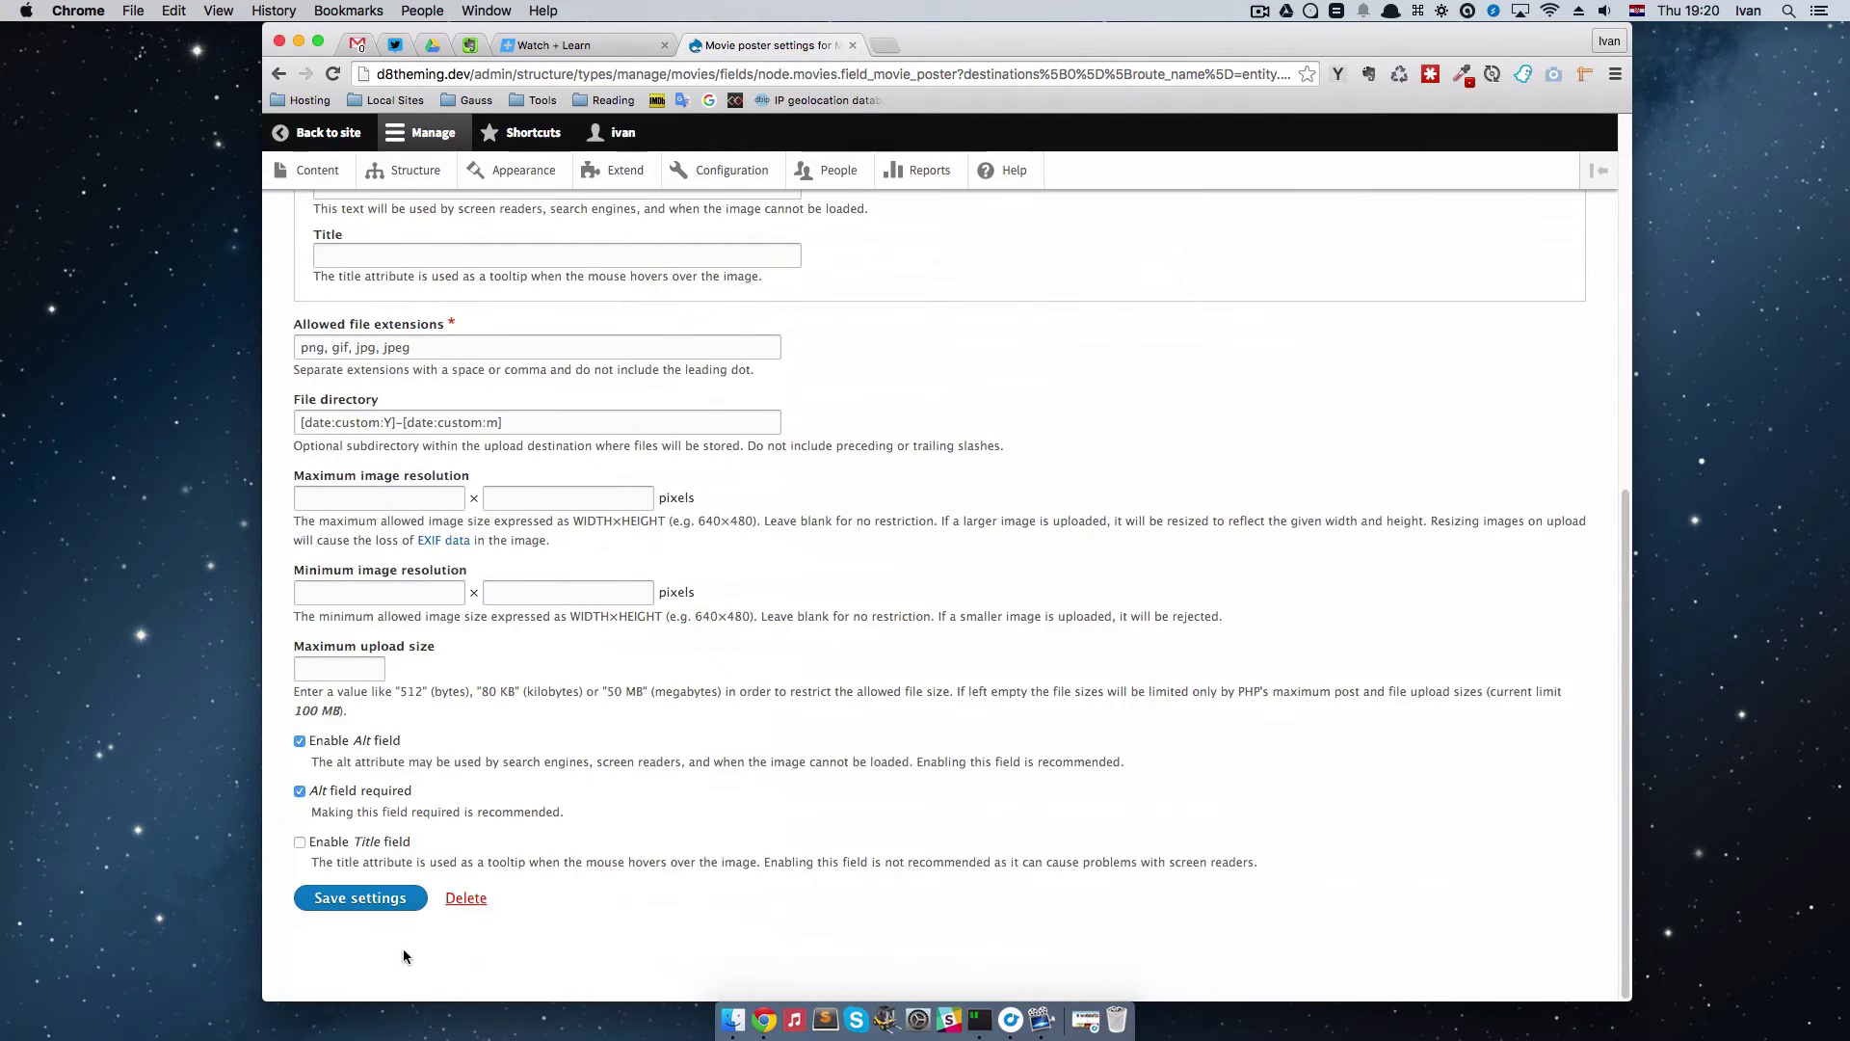
pyautogui.click(371, 898)
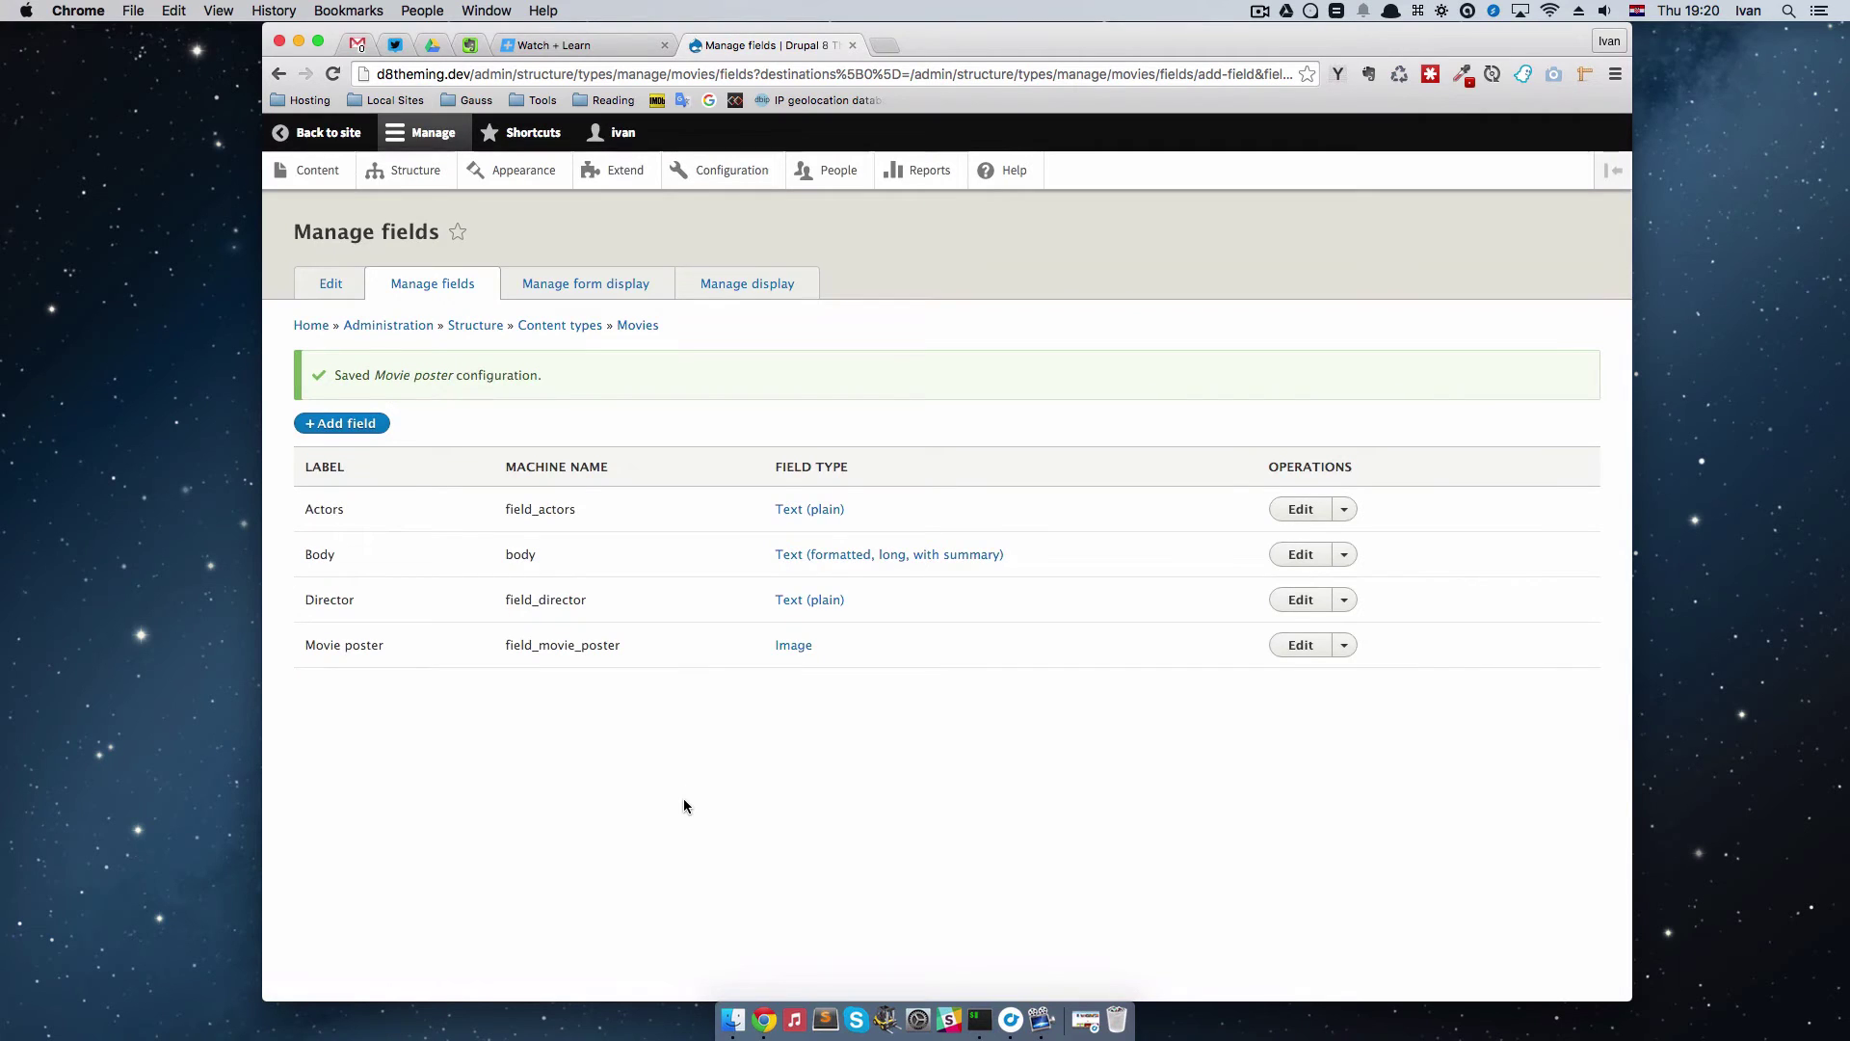
# Step: Start a new Movies content item and enter Inception as its title
pyautogui.click(319, 171)
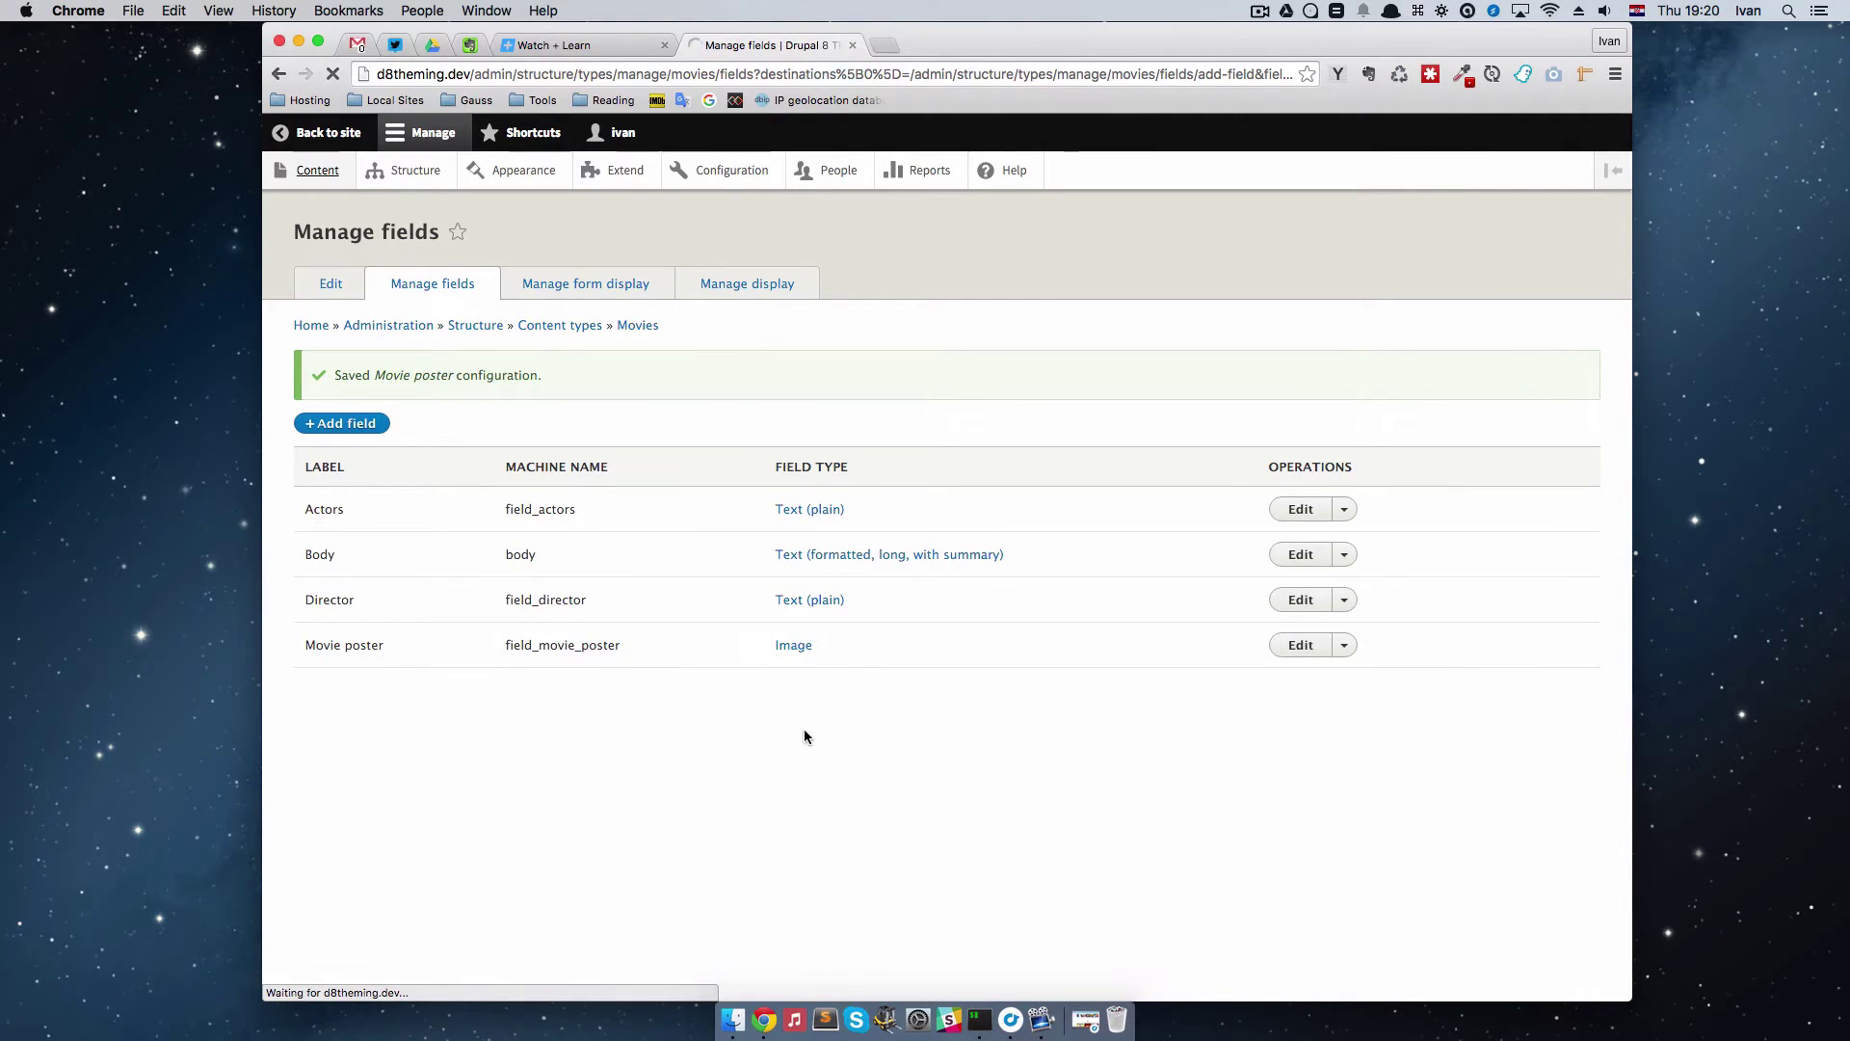
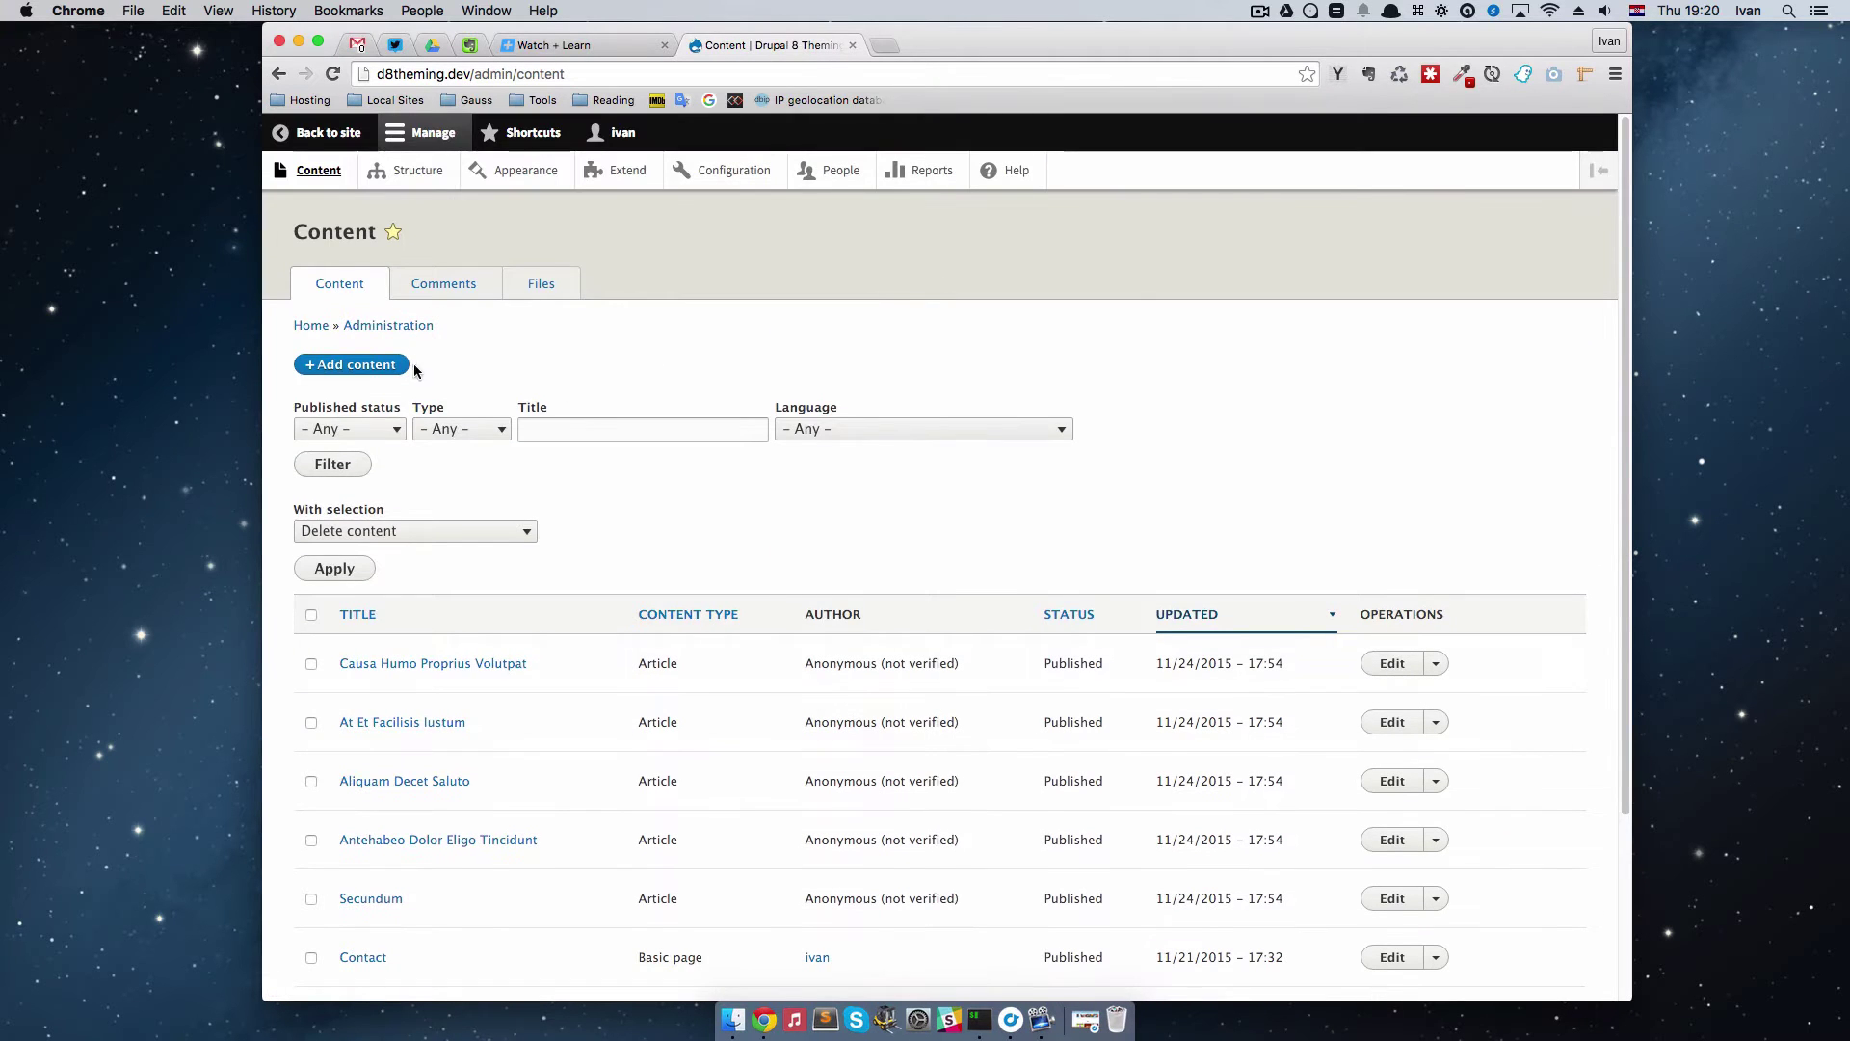
pyautogui.click(386, 365)
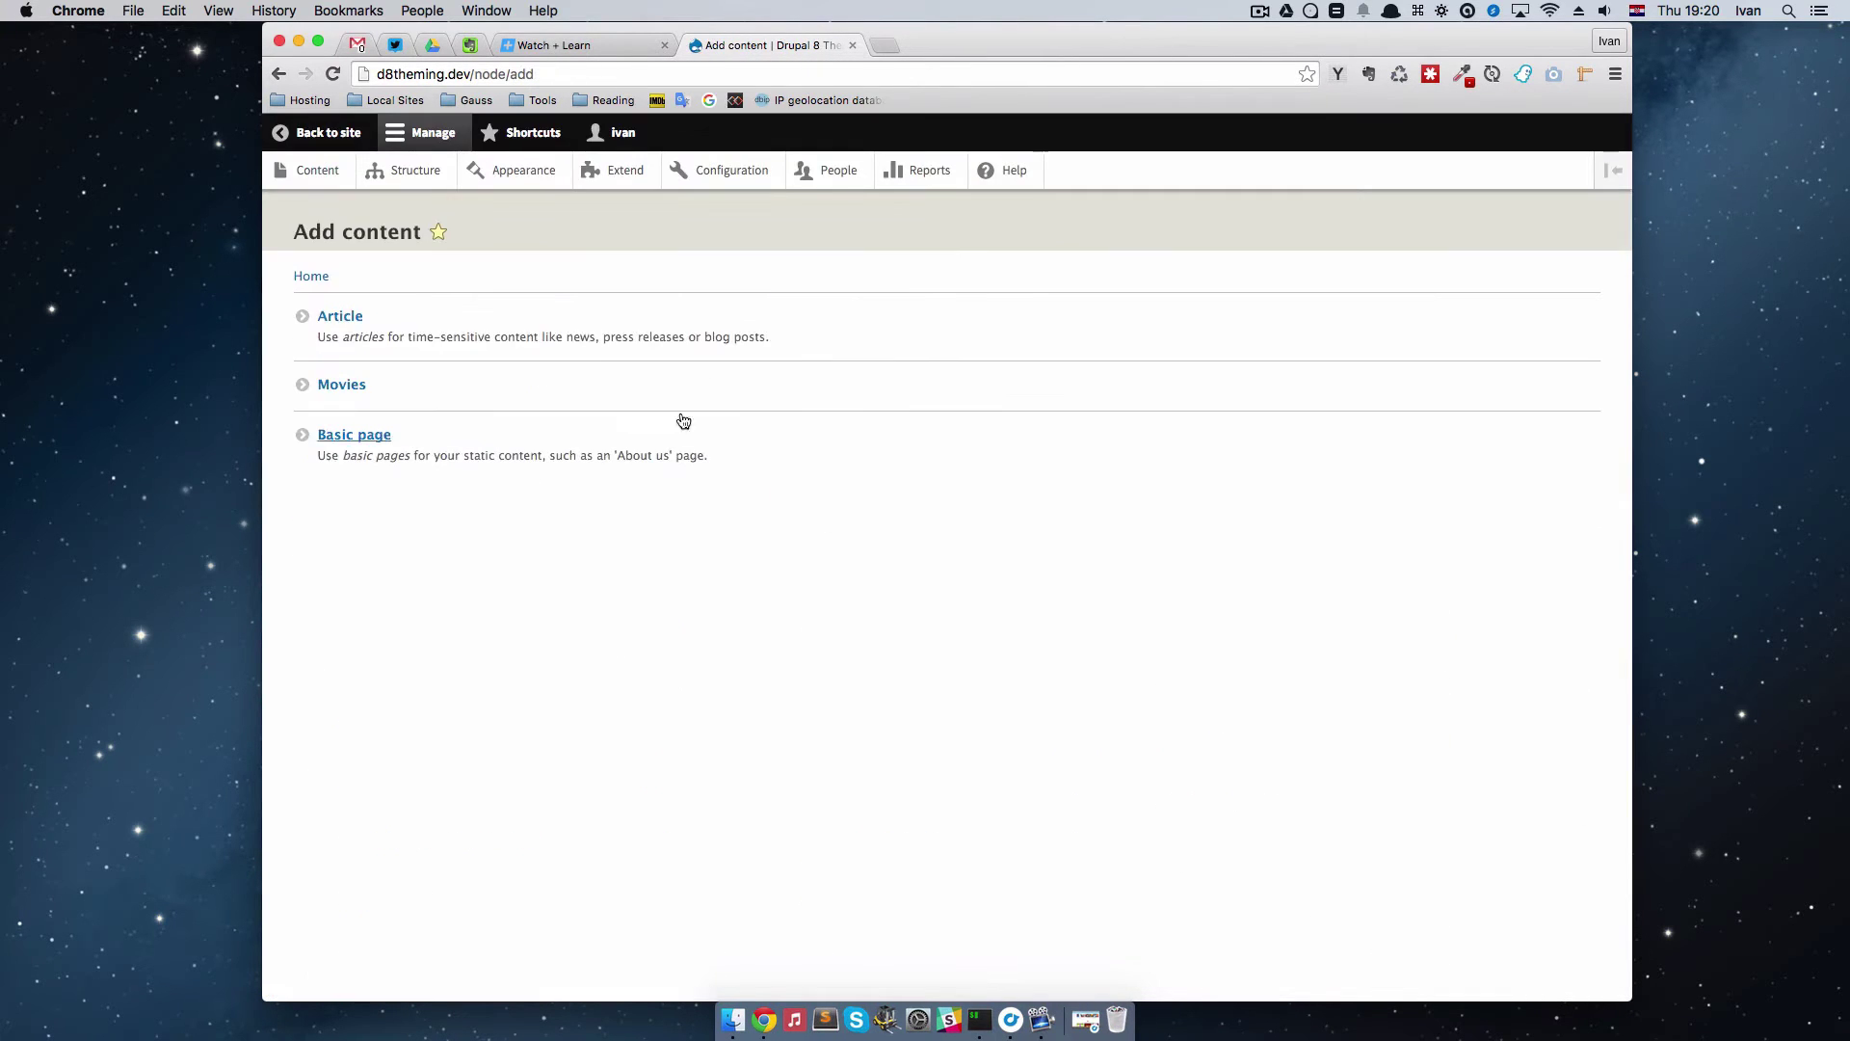
pyautogui.click(345, 385)
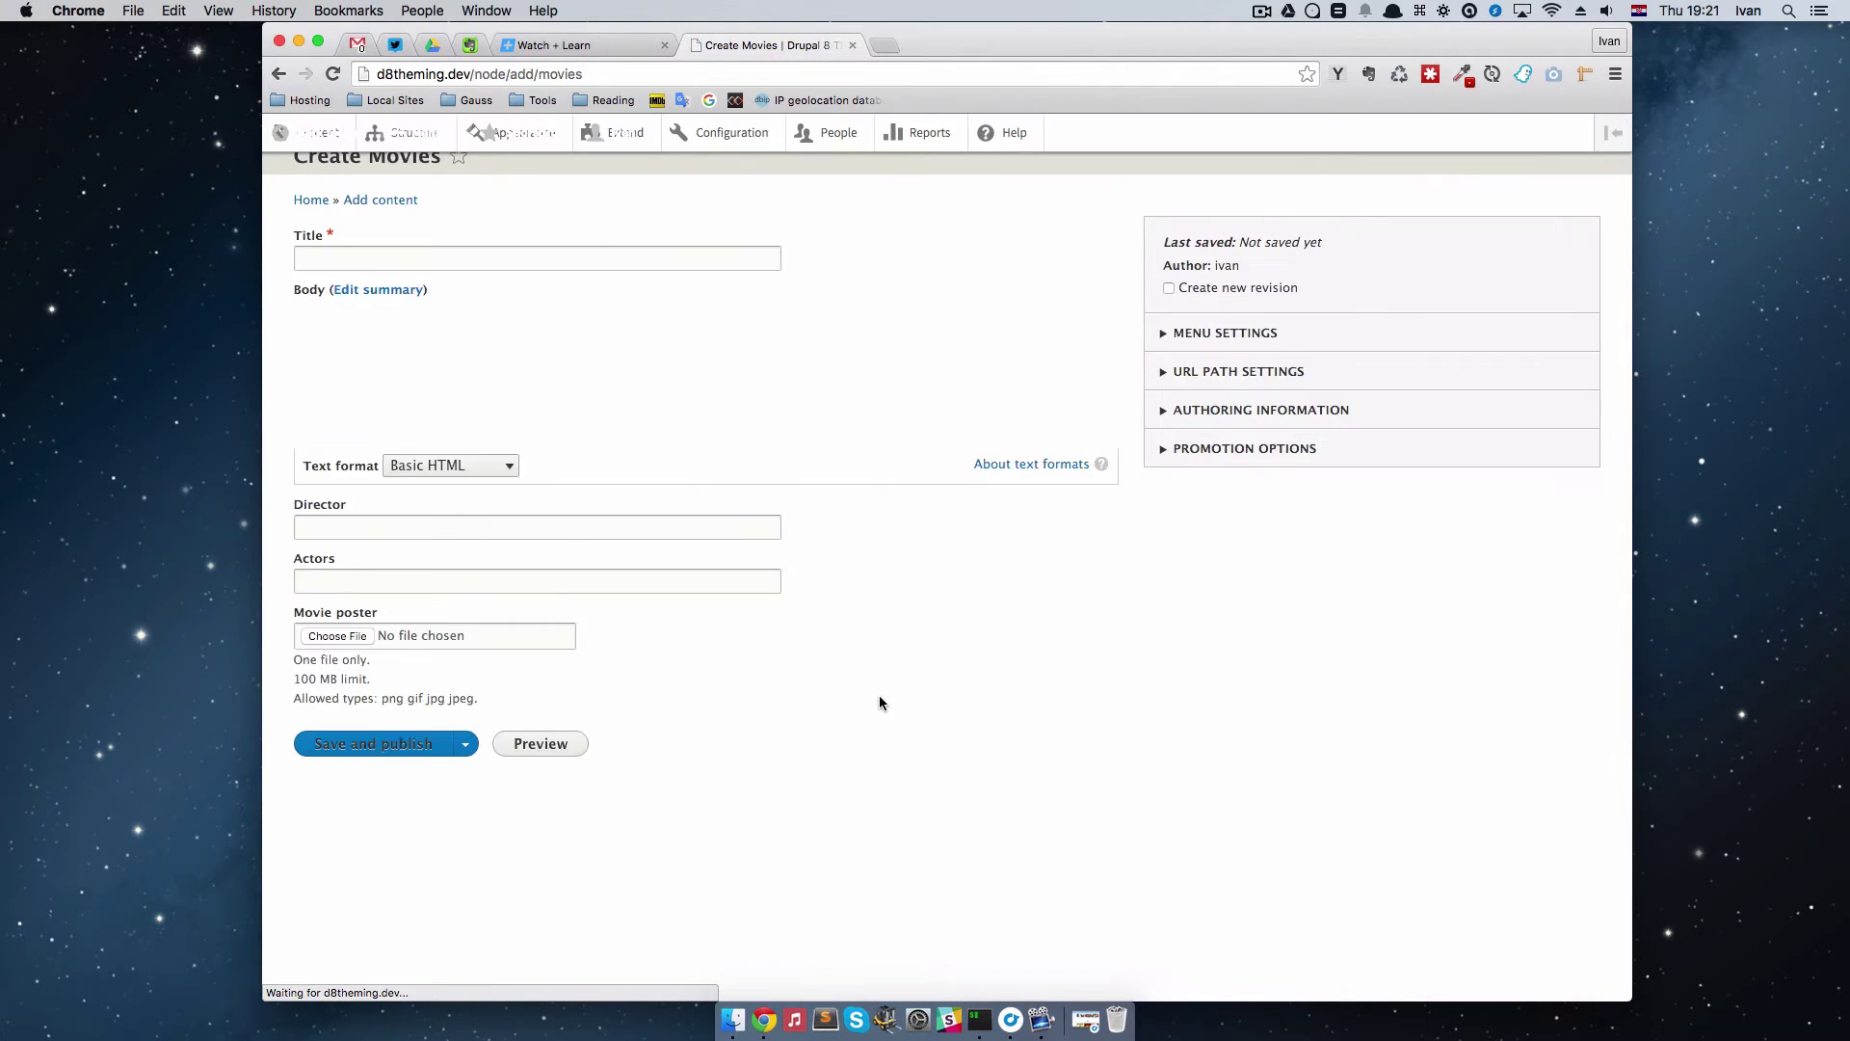
pyautogui.click(388, 321)
pyautogui.write('Inception')
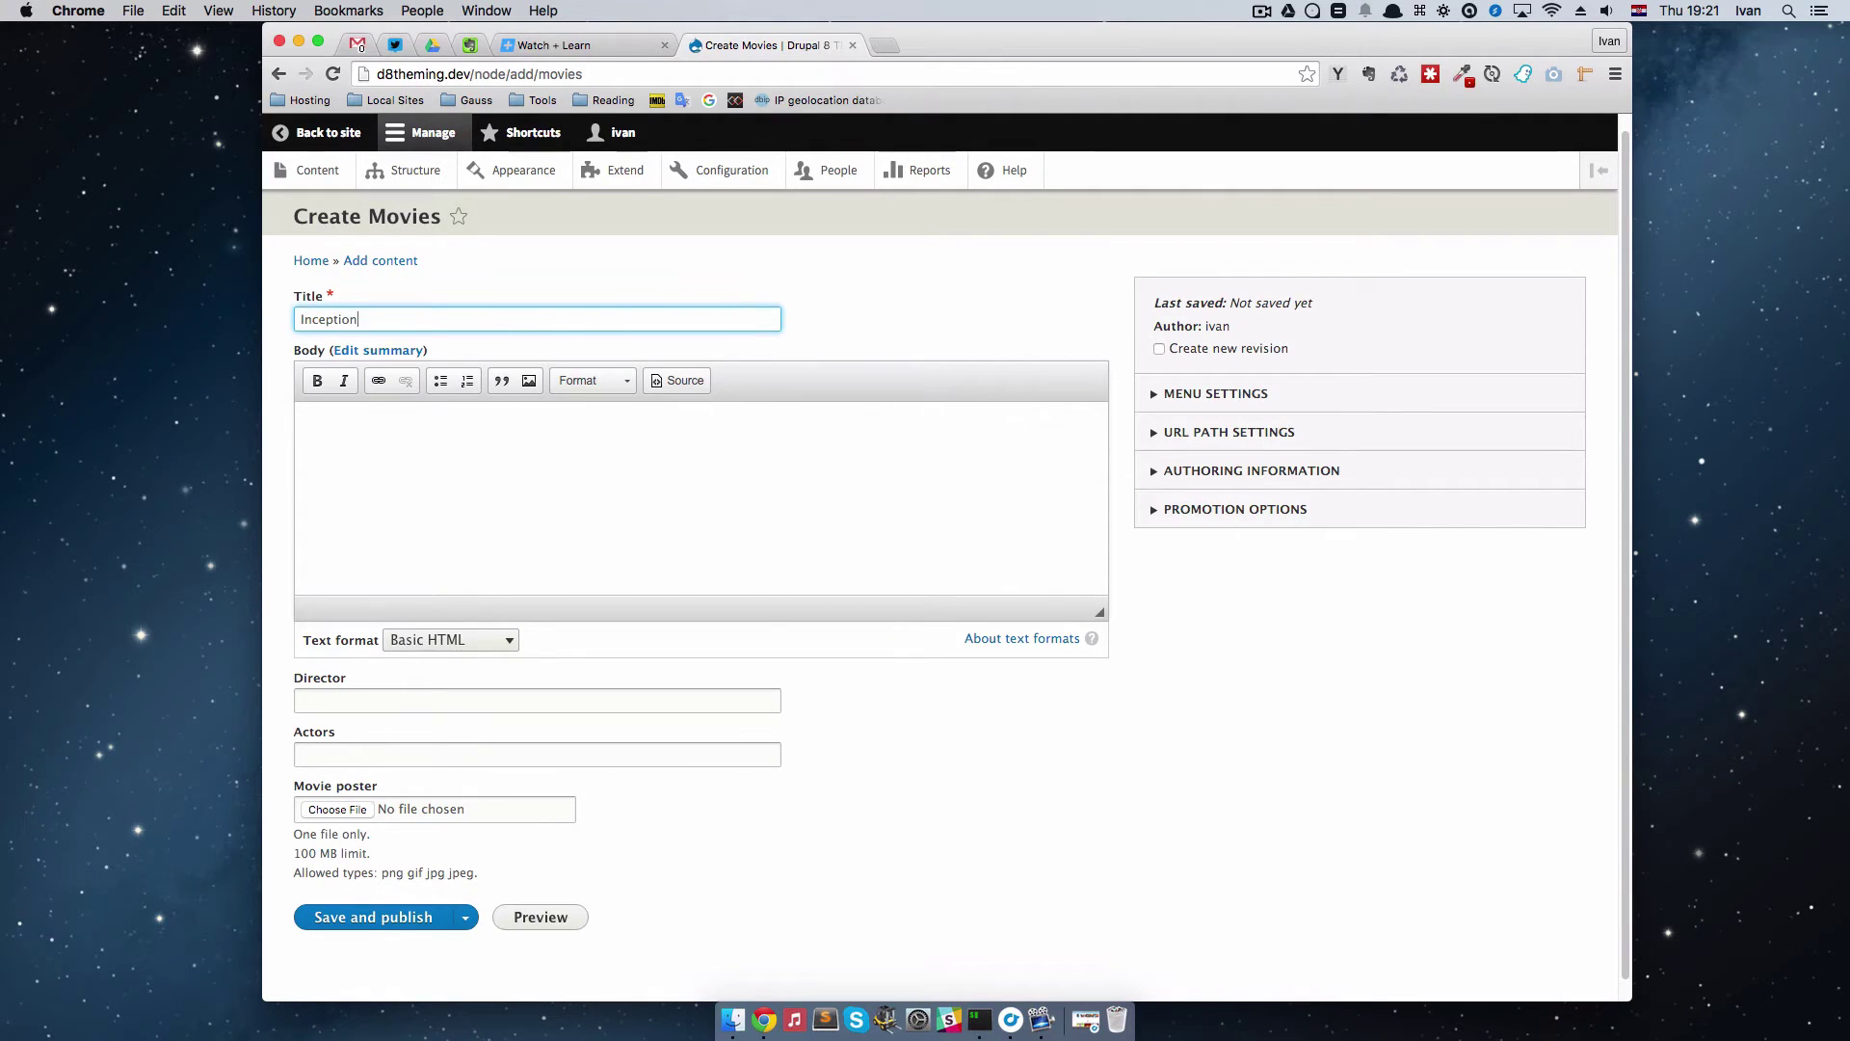
# Step: Fill the body of the Inception item with three paragraphs of generated placeholder text
pyautogui.click(712, 447)
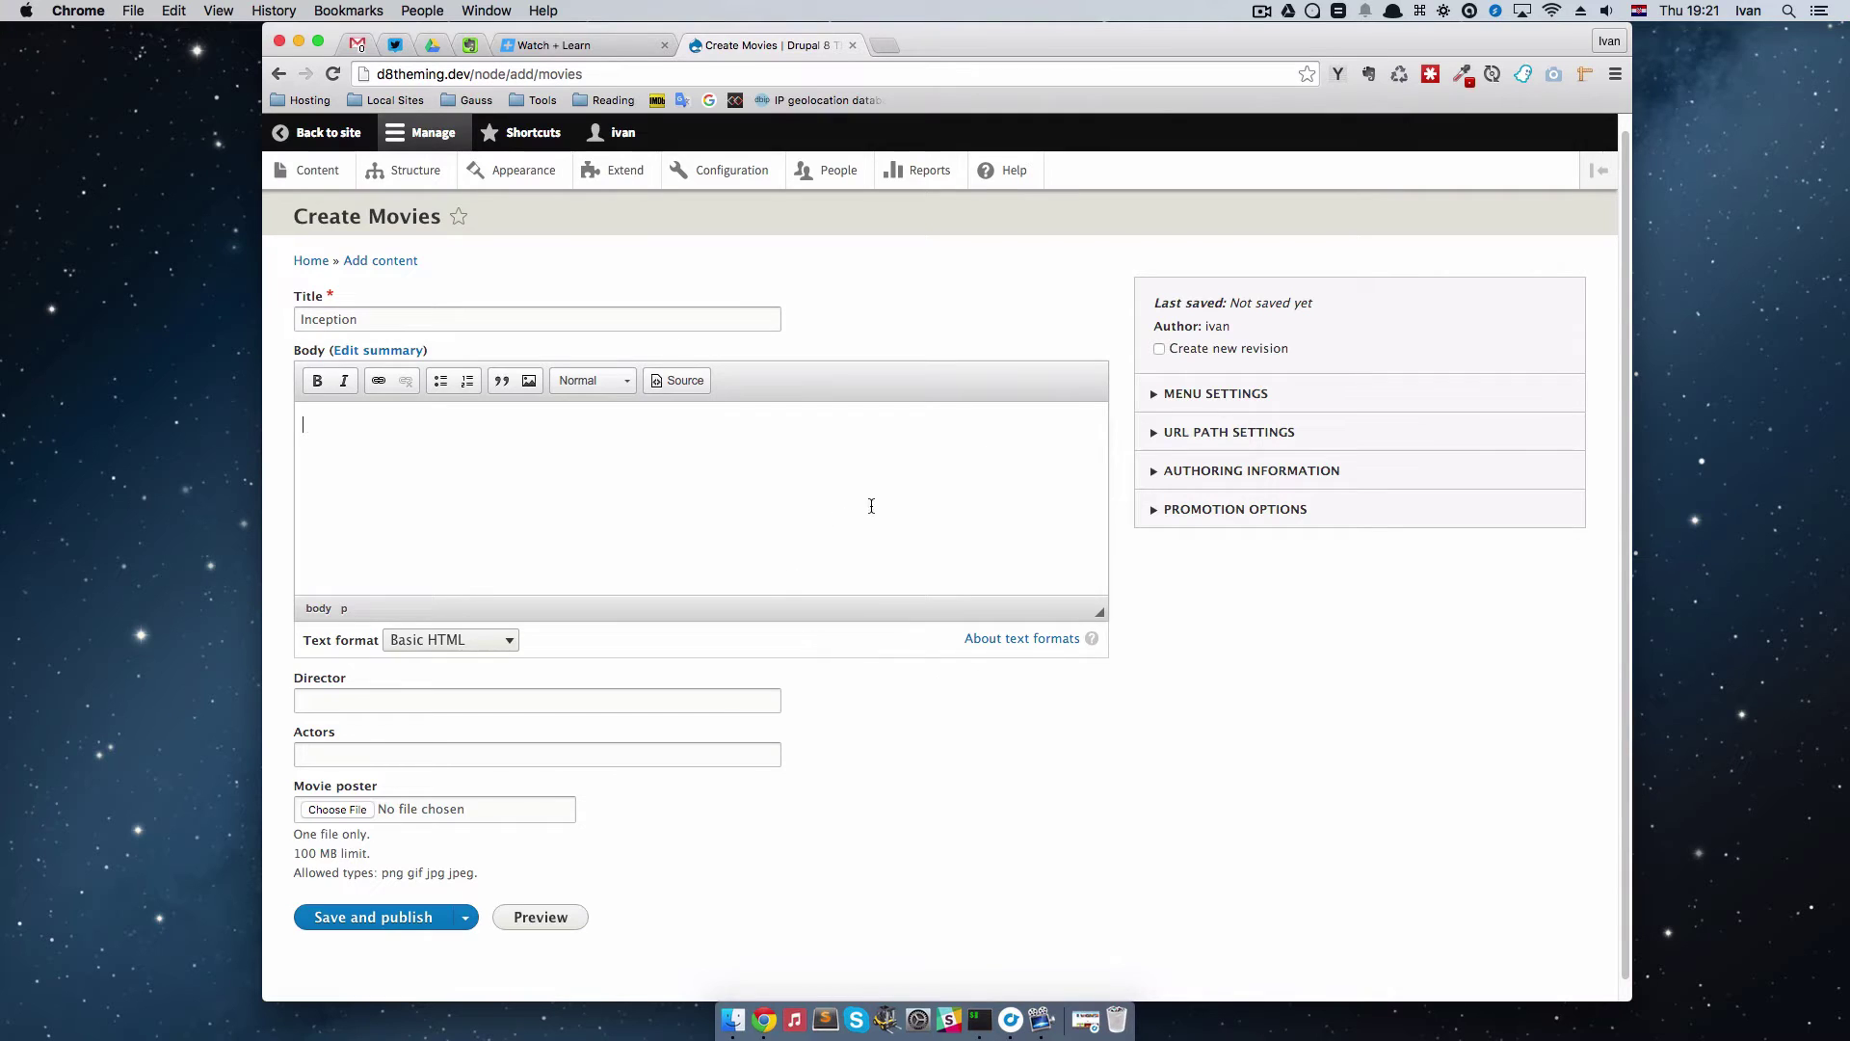
pyautogui.click(1338, 76)
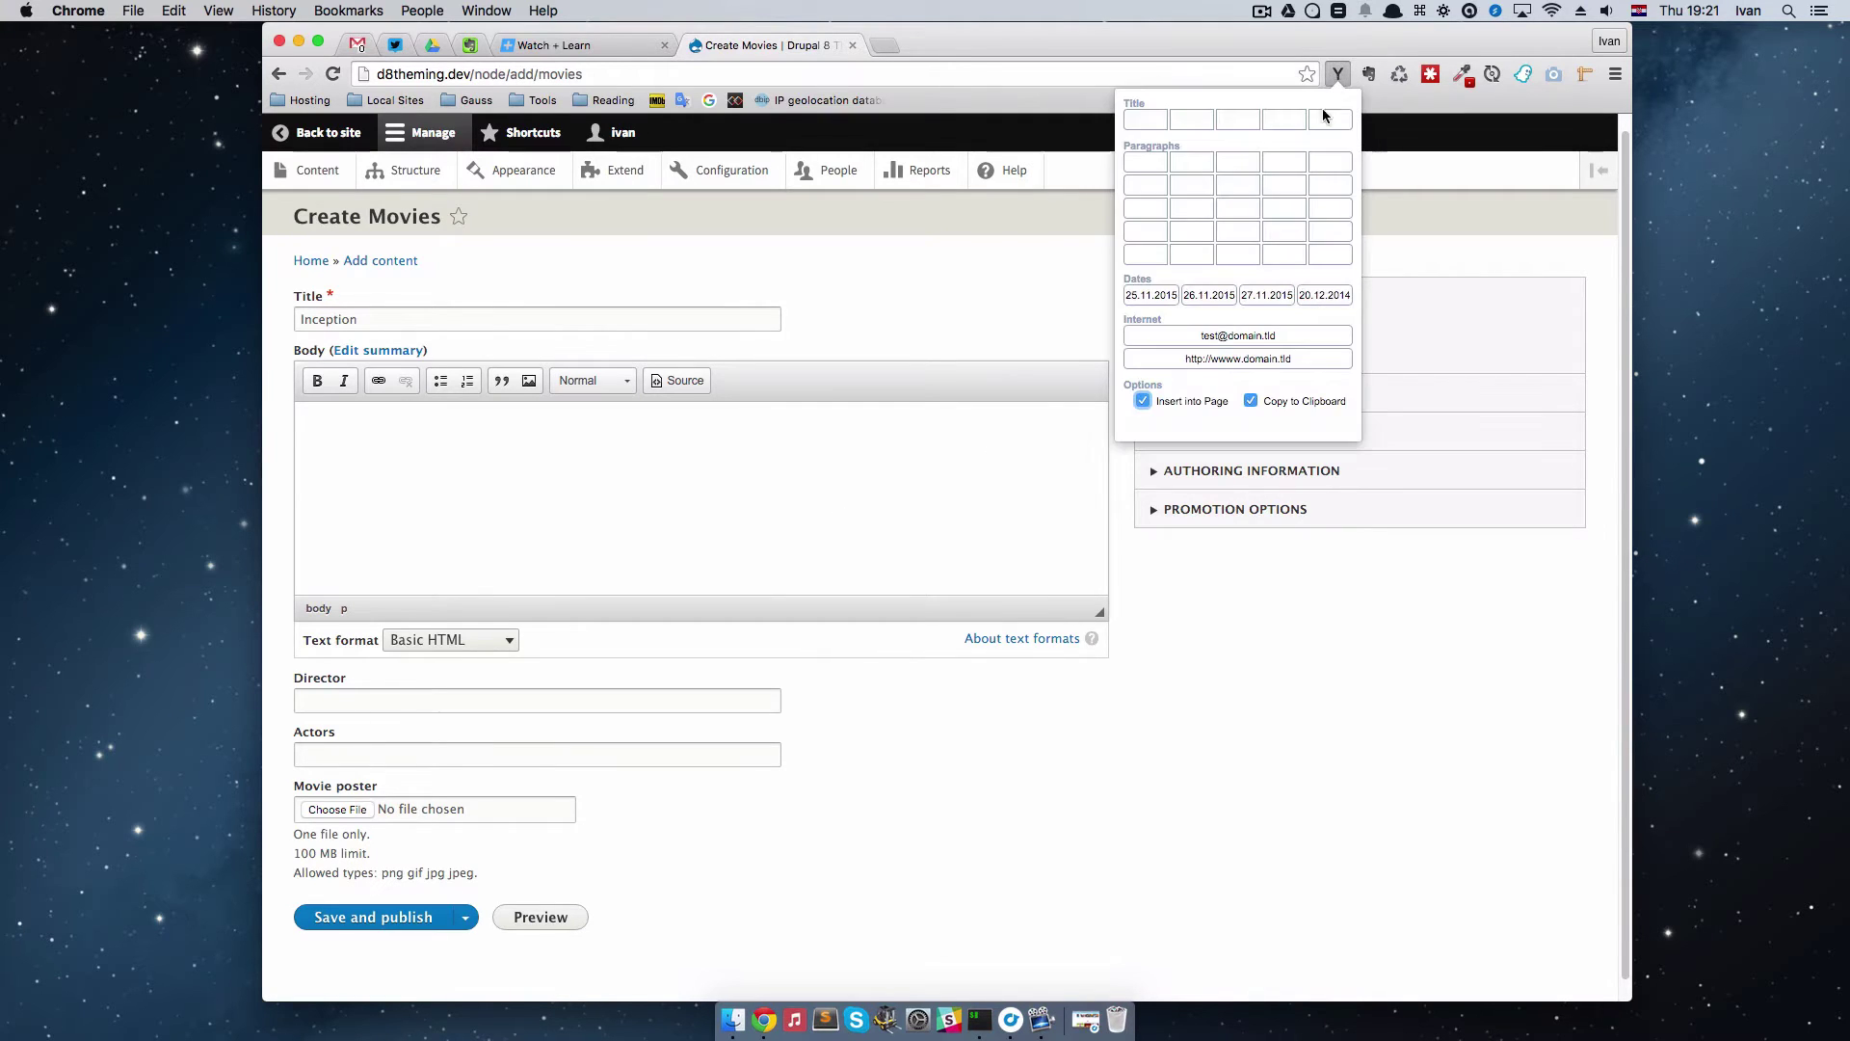
pyautogui.click(1333, 212)
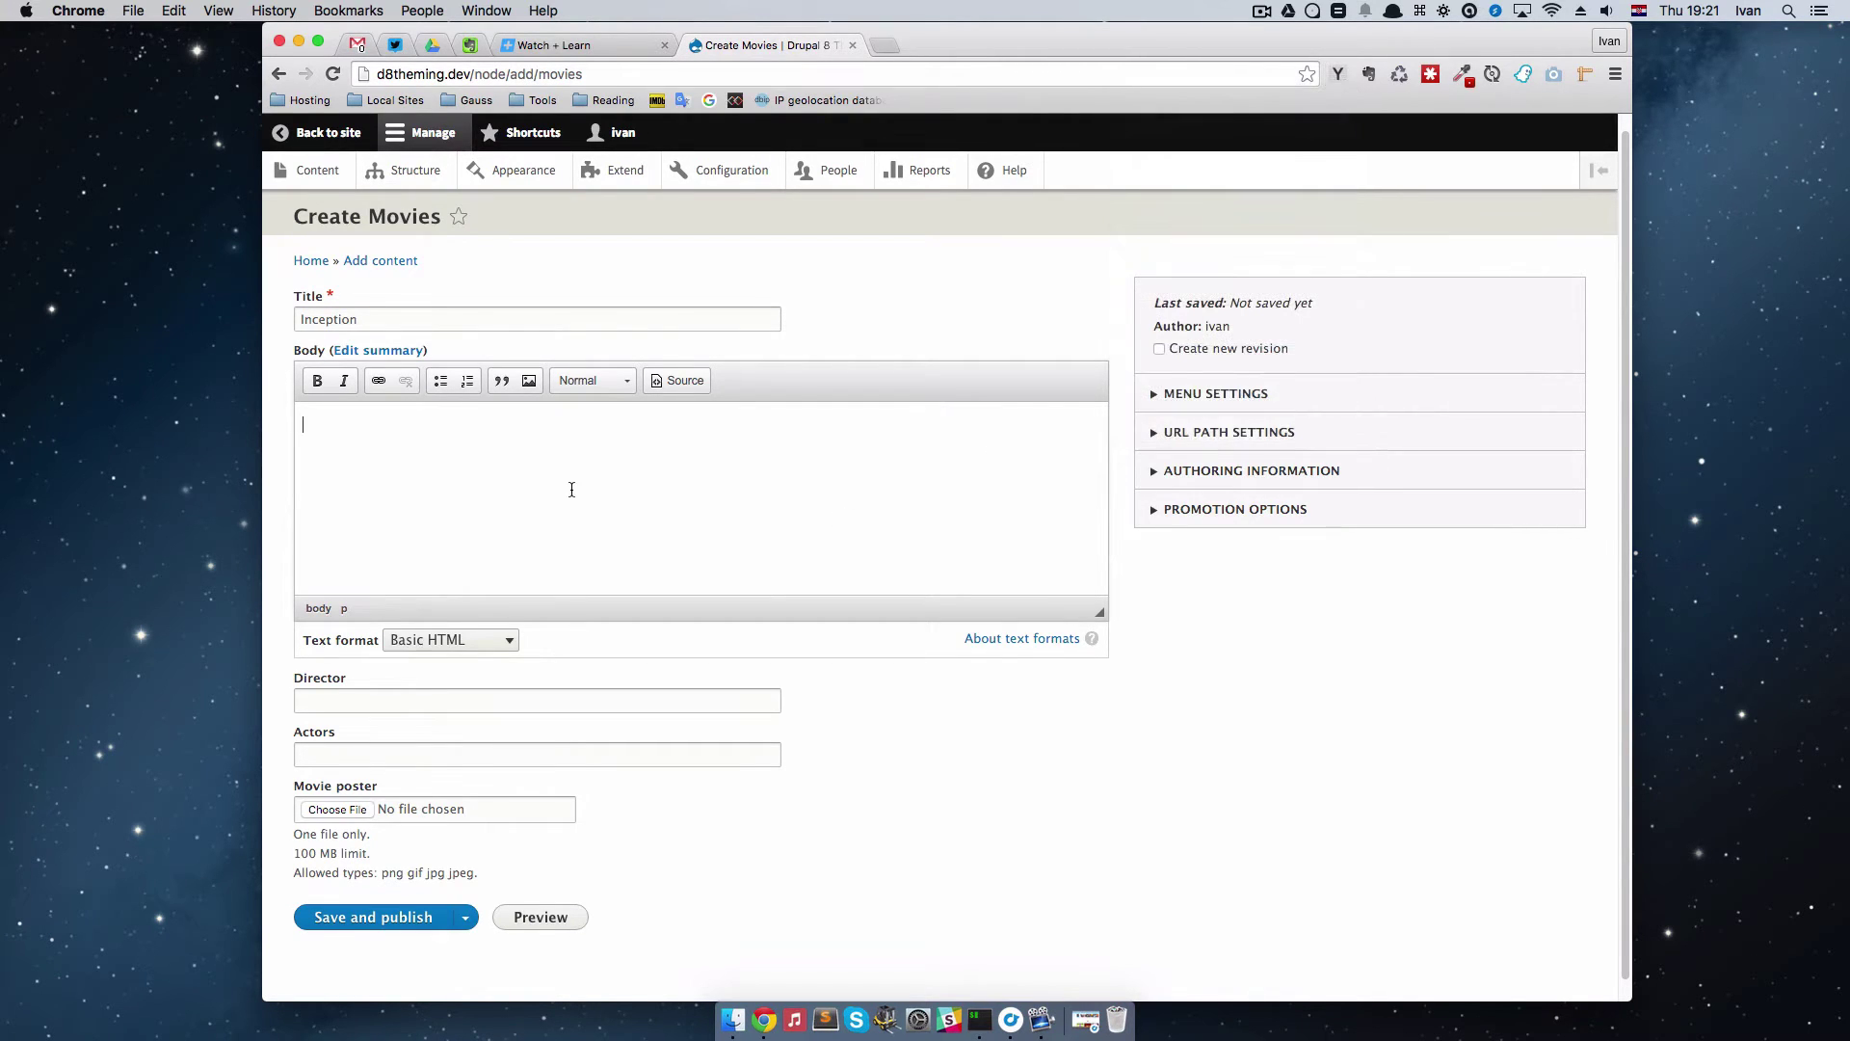
pyautogui.scroll(-1, 850, 579)
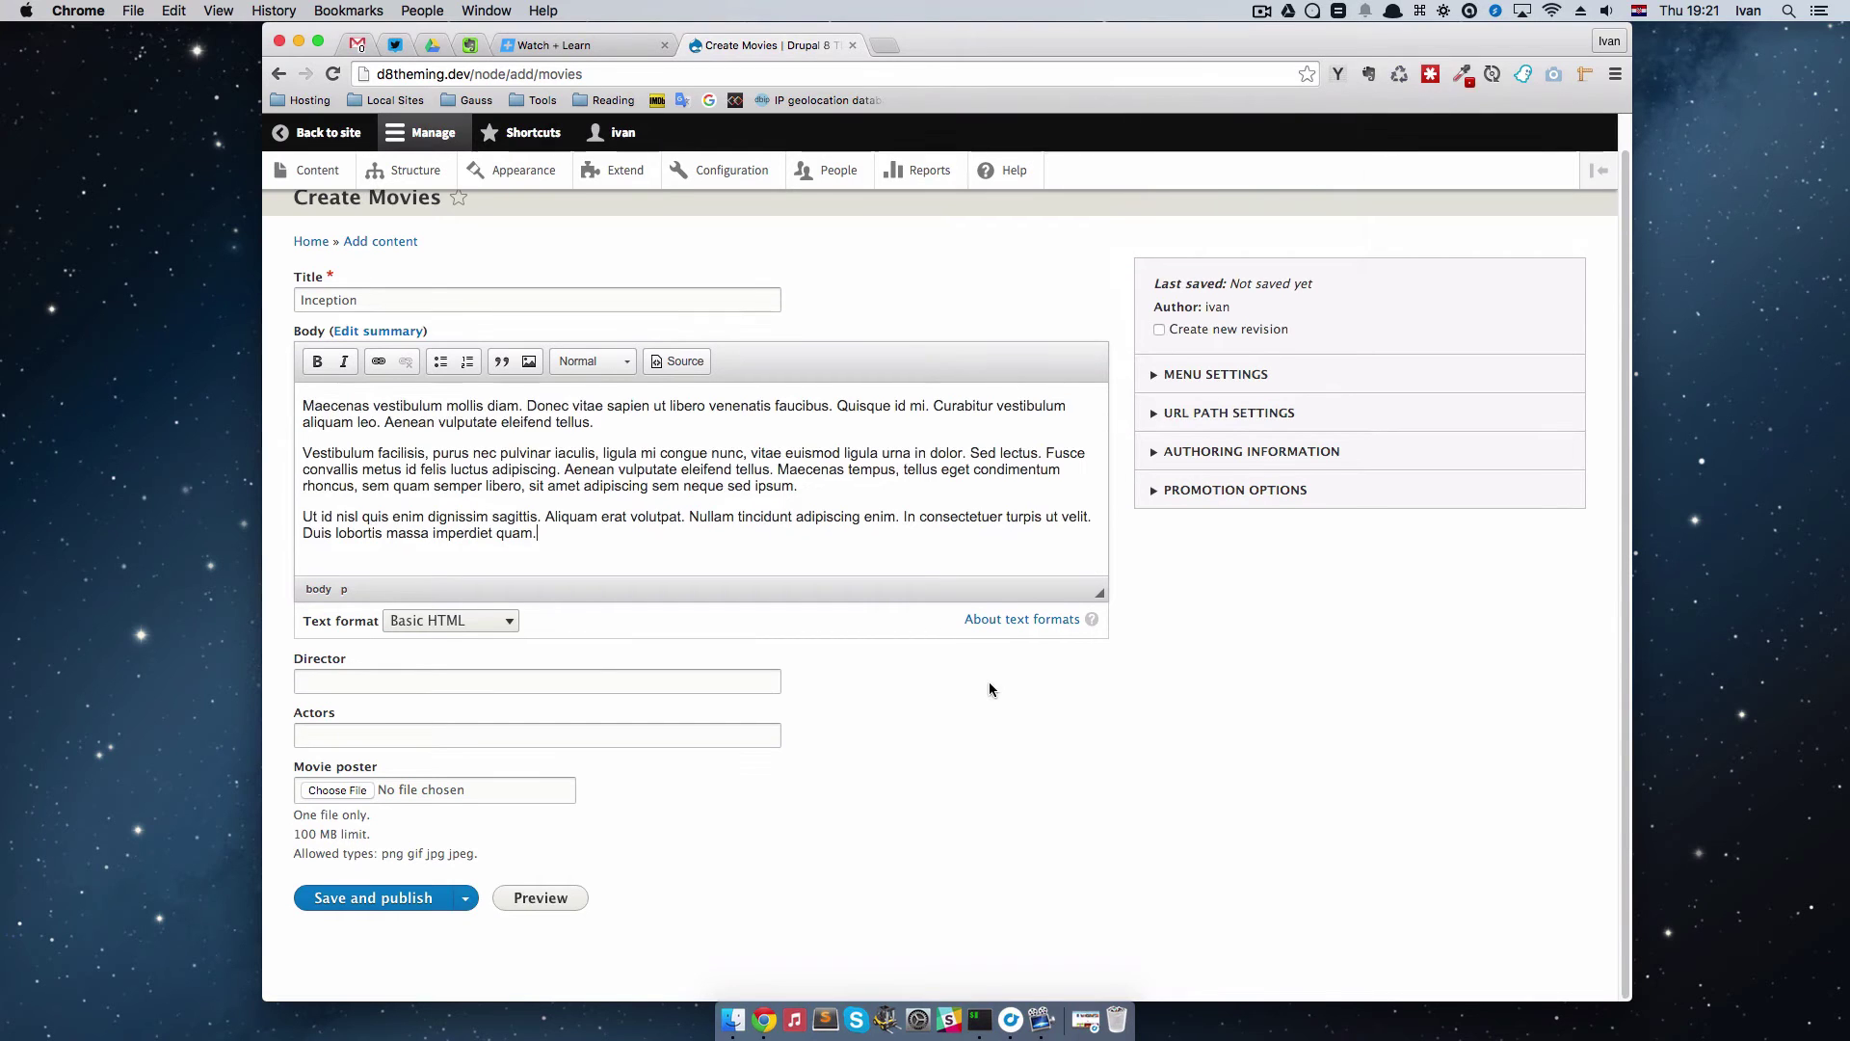
# Step: Enter Christopher Nolan as director and Leonardo Di Caprio as actor, leave the poster empty, and save and publish the Inception item
pyautogui.click(414, 685)
pyautogui.write('C')
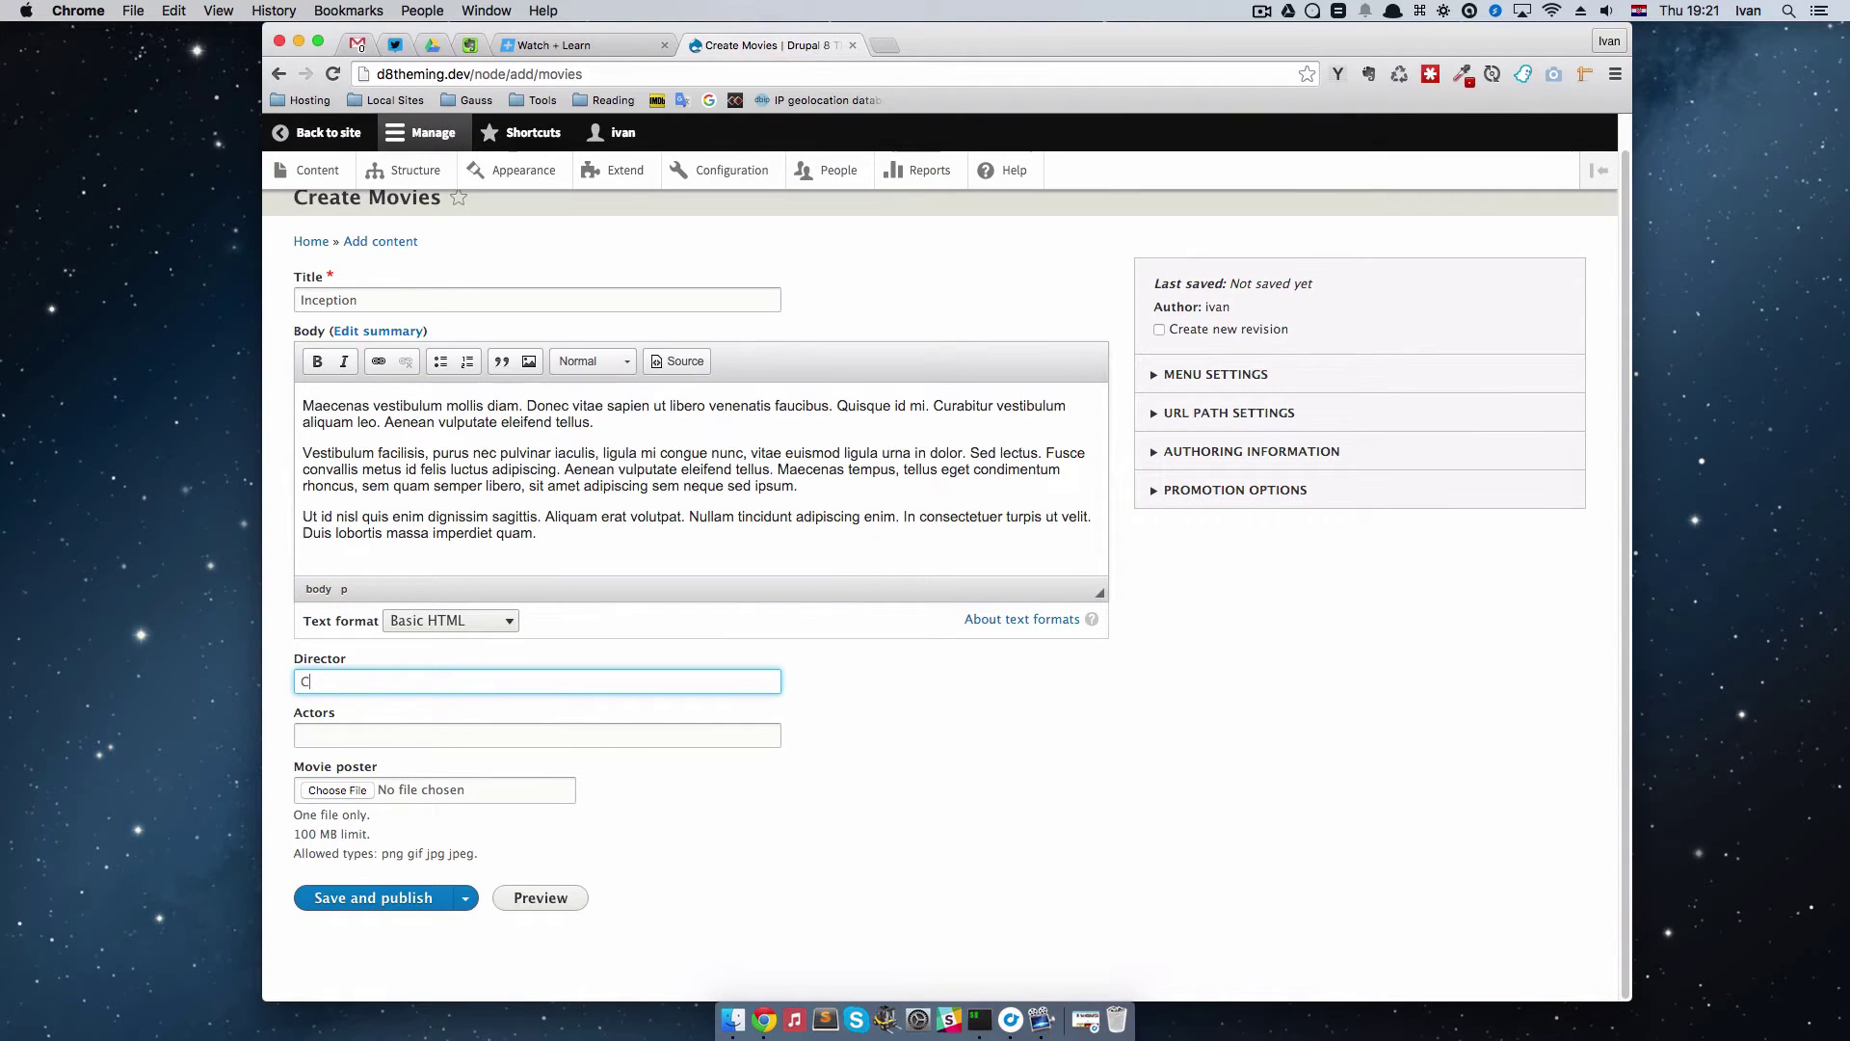
pyautogui.write('hristopher Nolan')
pyautogui.click(540, 734)
pyautogui.write('Leona')
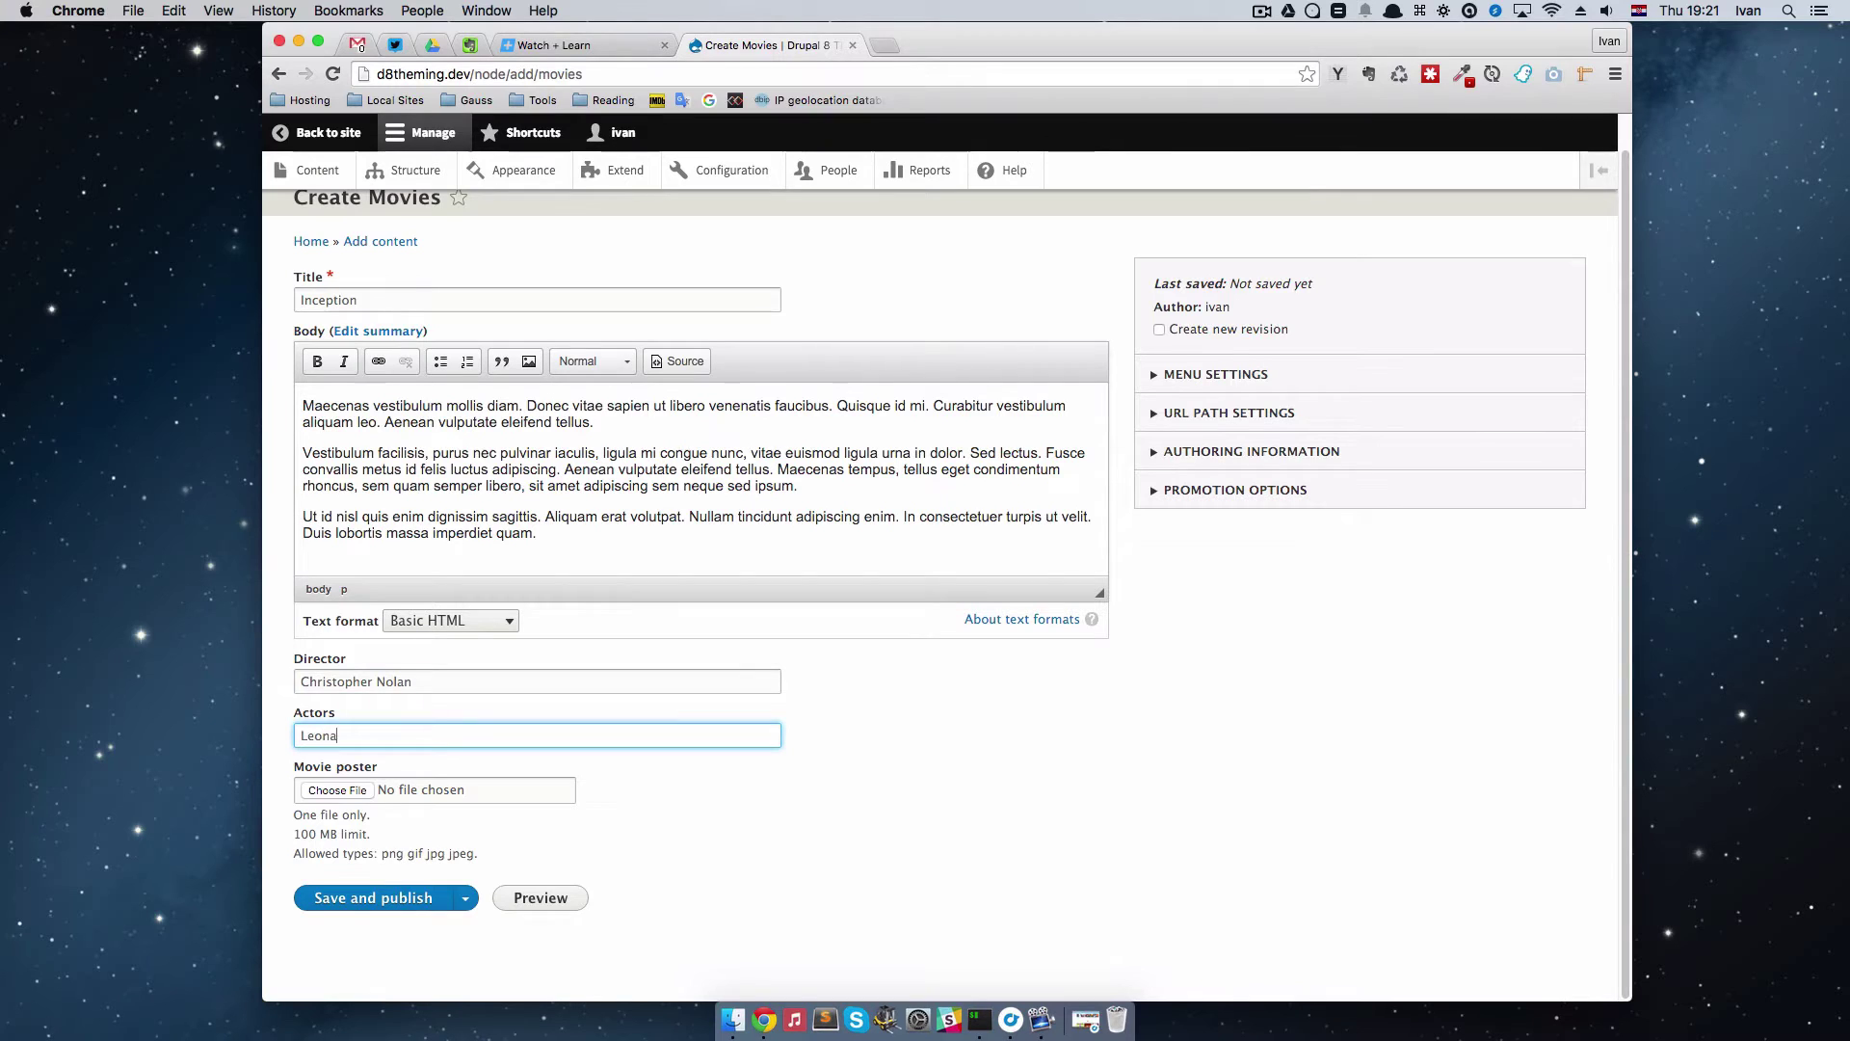
pyautogui.write('rdo Di Caprio')
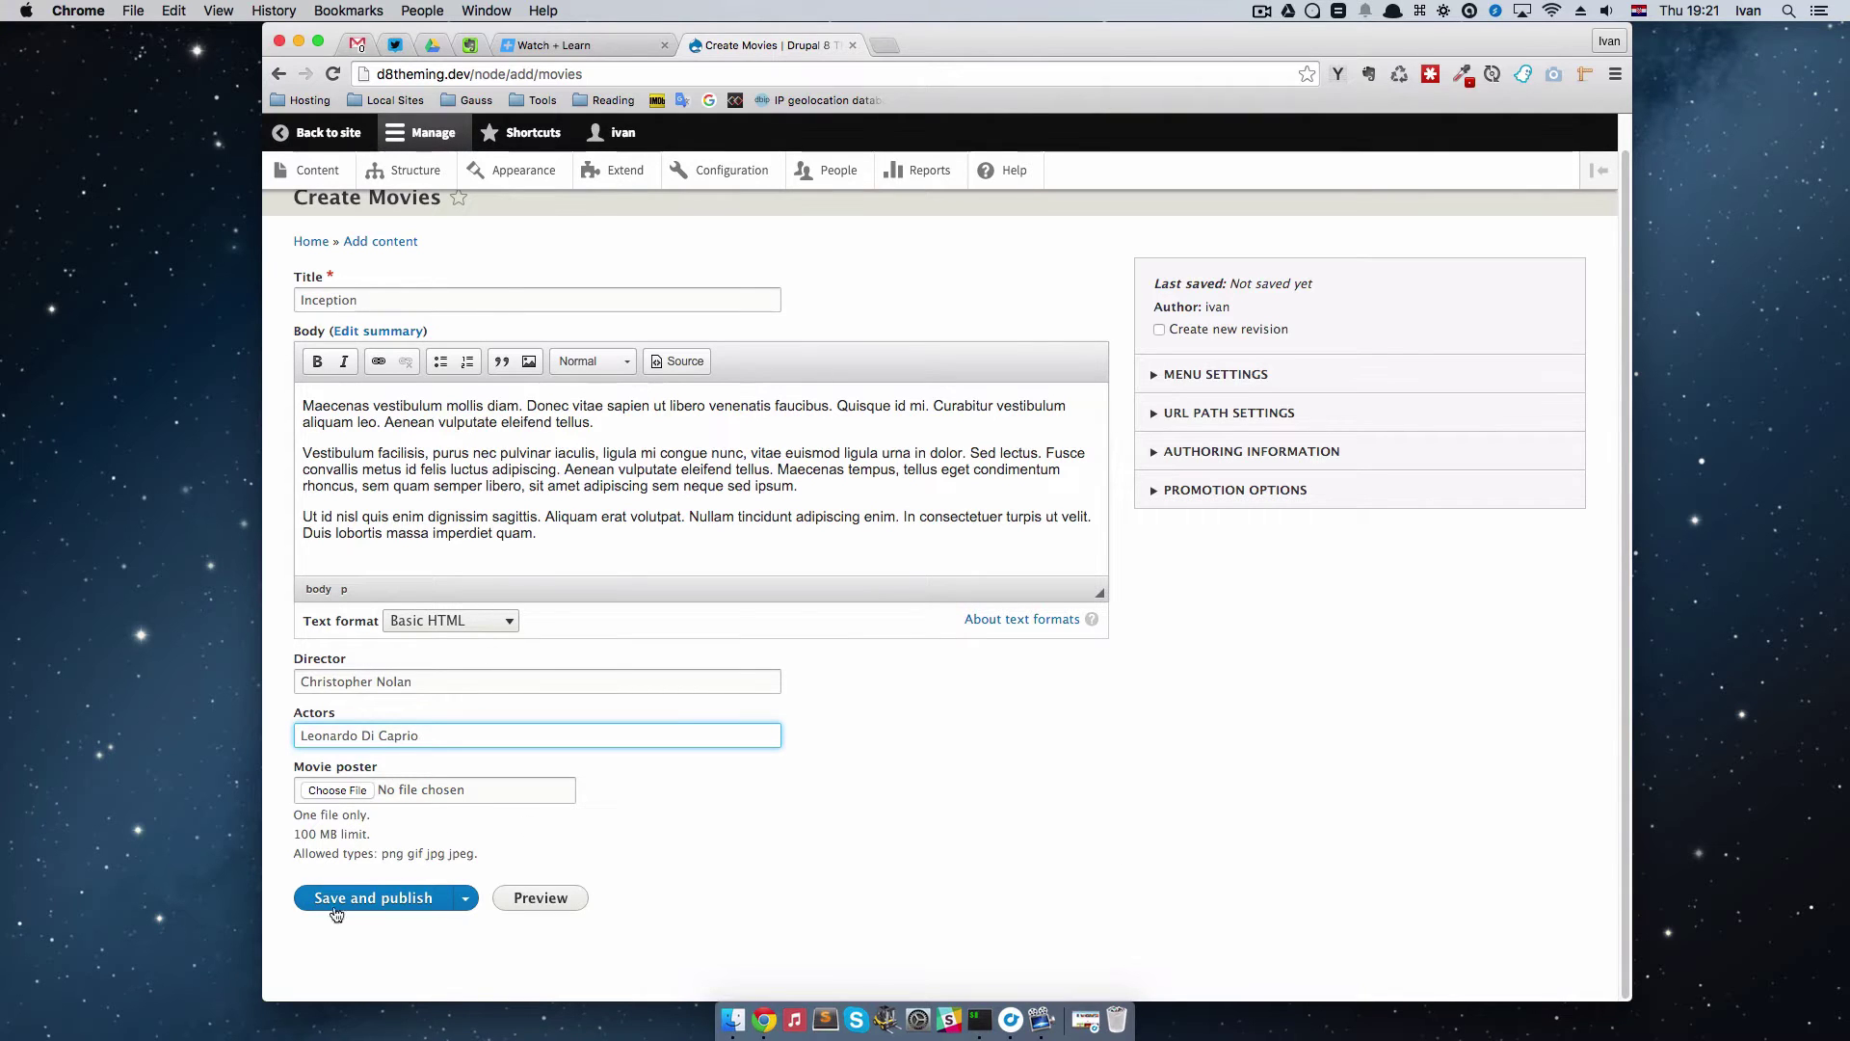
pyautogui.click(377, 905)
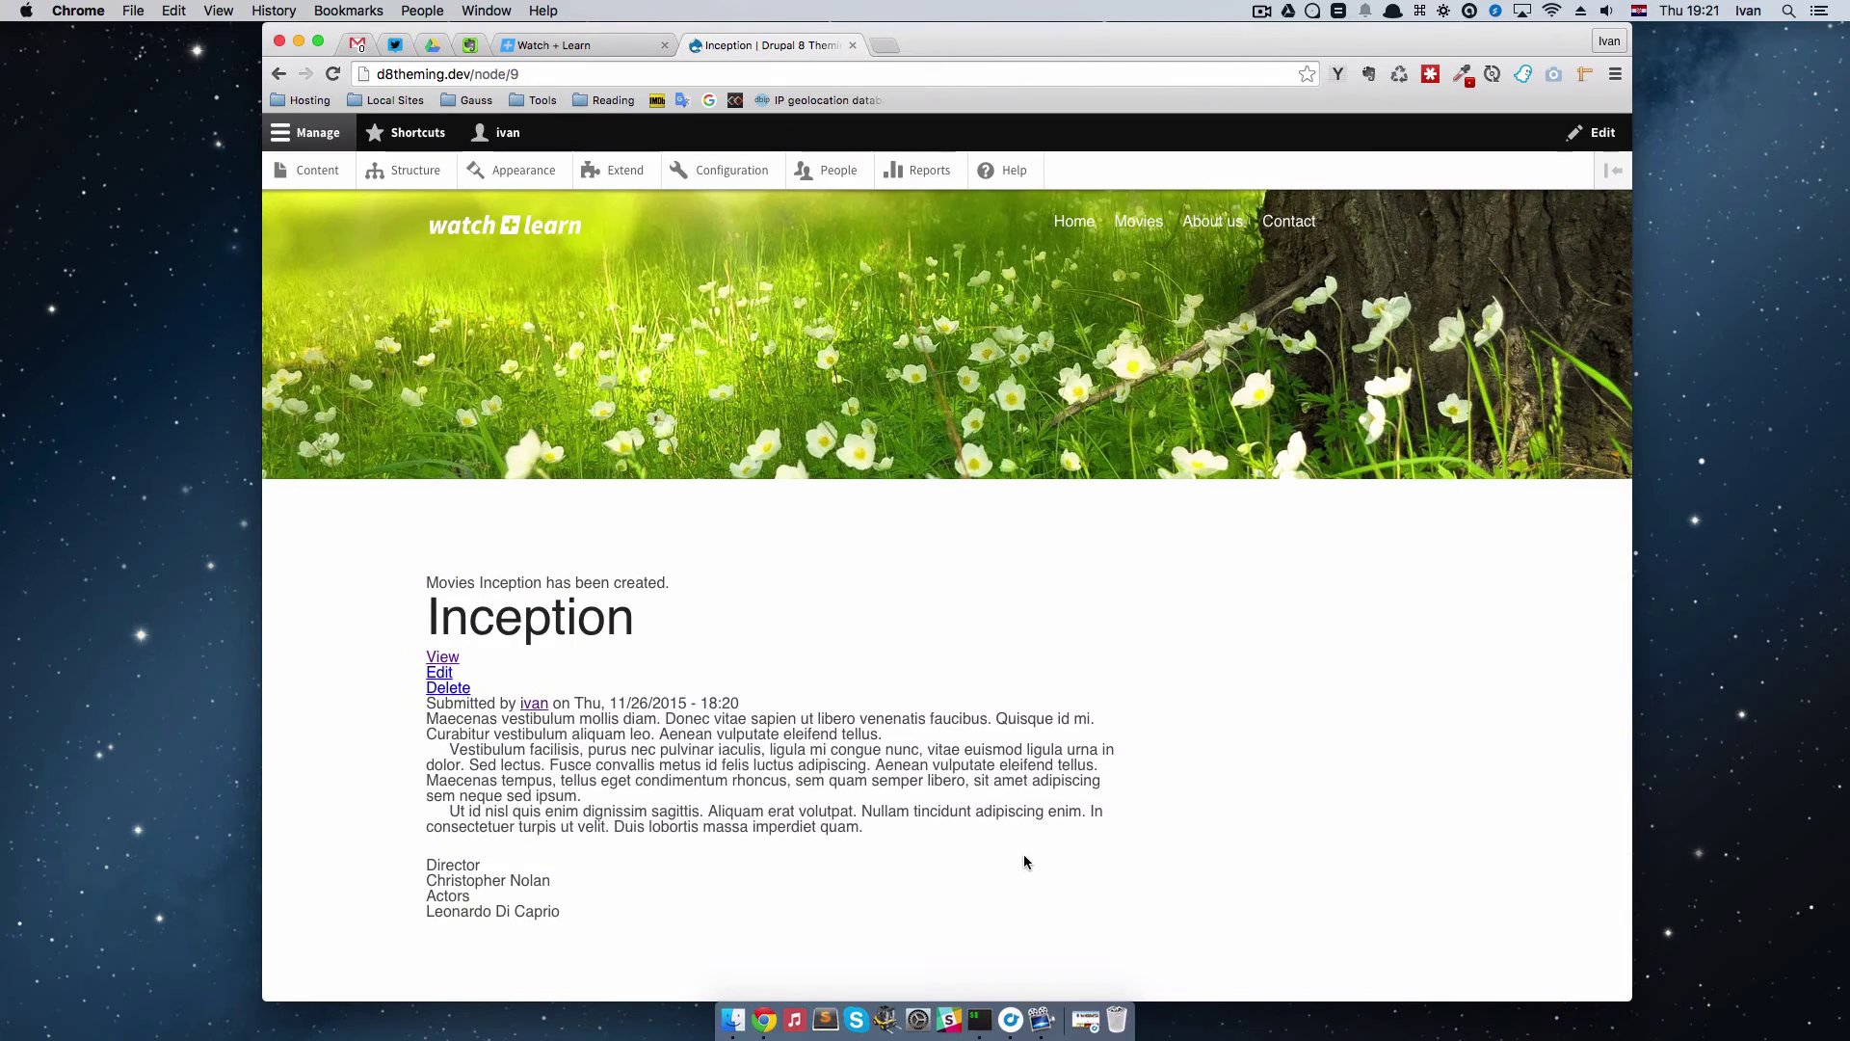
# Step: Open the Director field's settings in the Movies content type and review its Required field option
pyautogui.moveTo(744, 614)
pyautogui.click(415, 174)
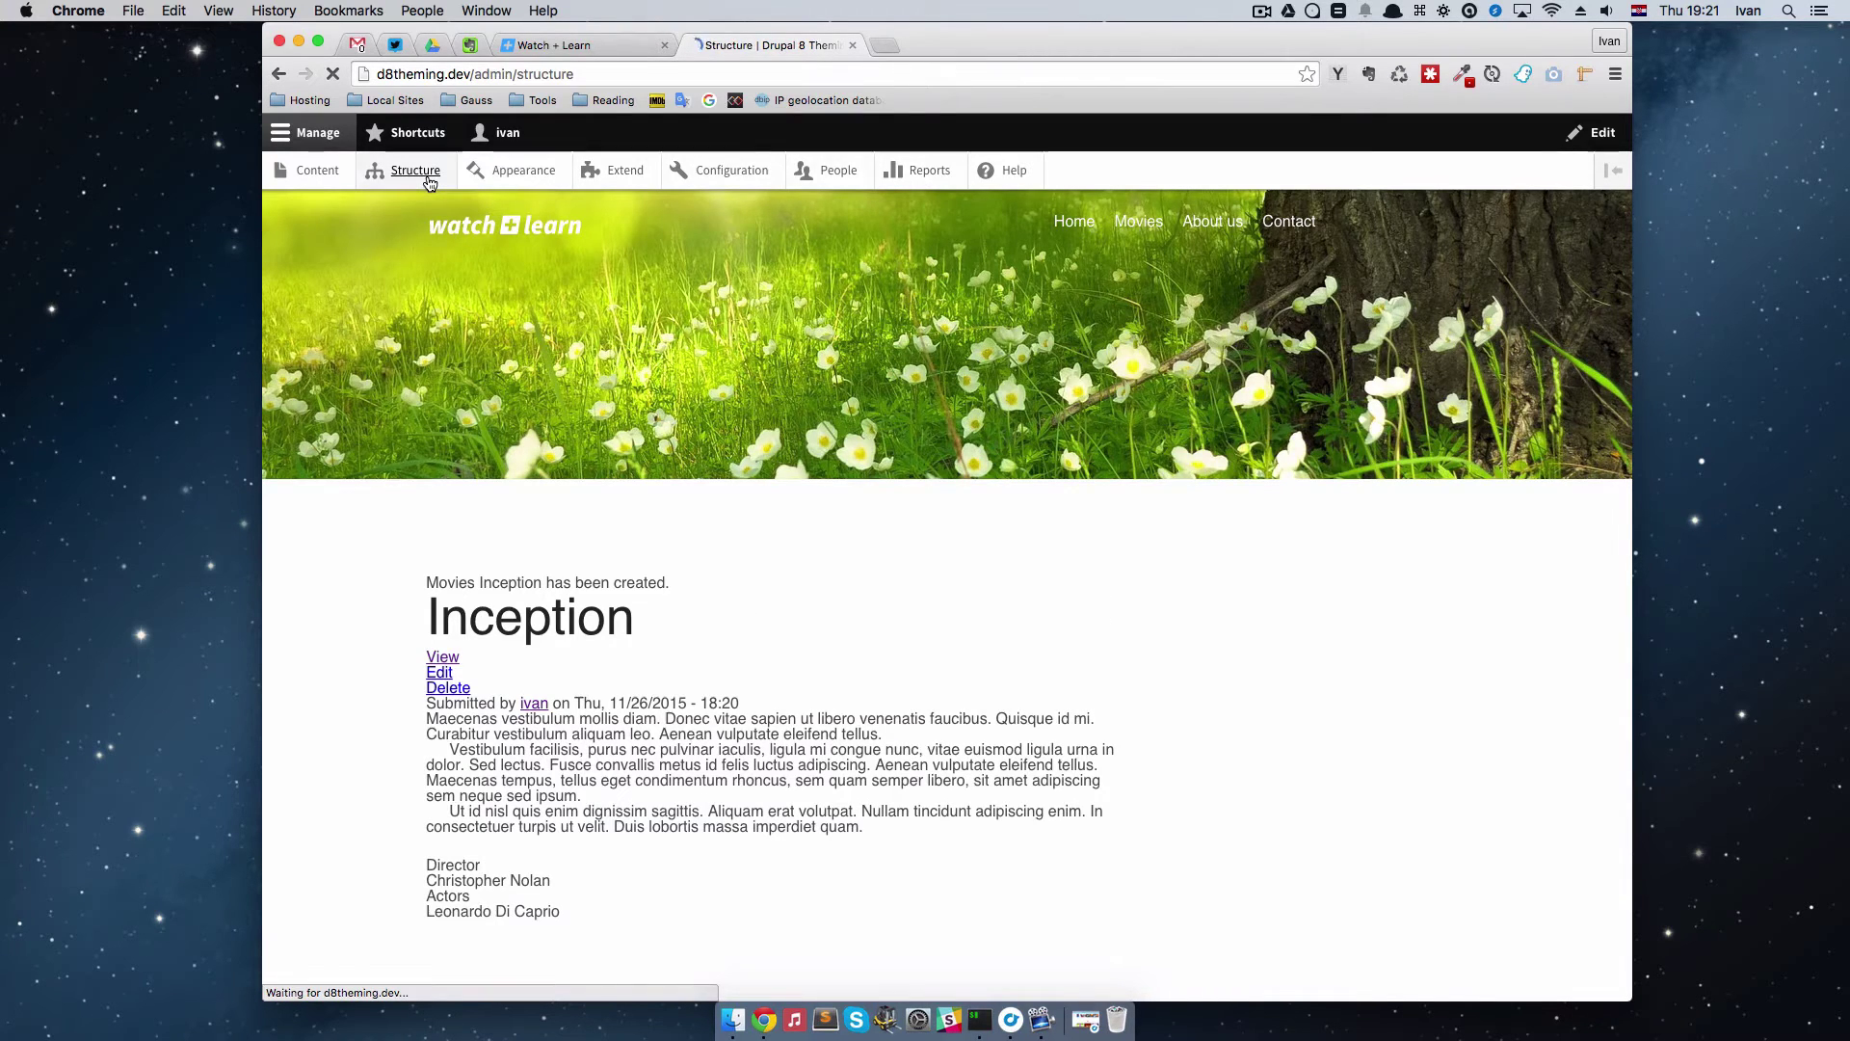
pyautogui.click(409, 523)
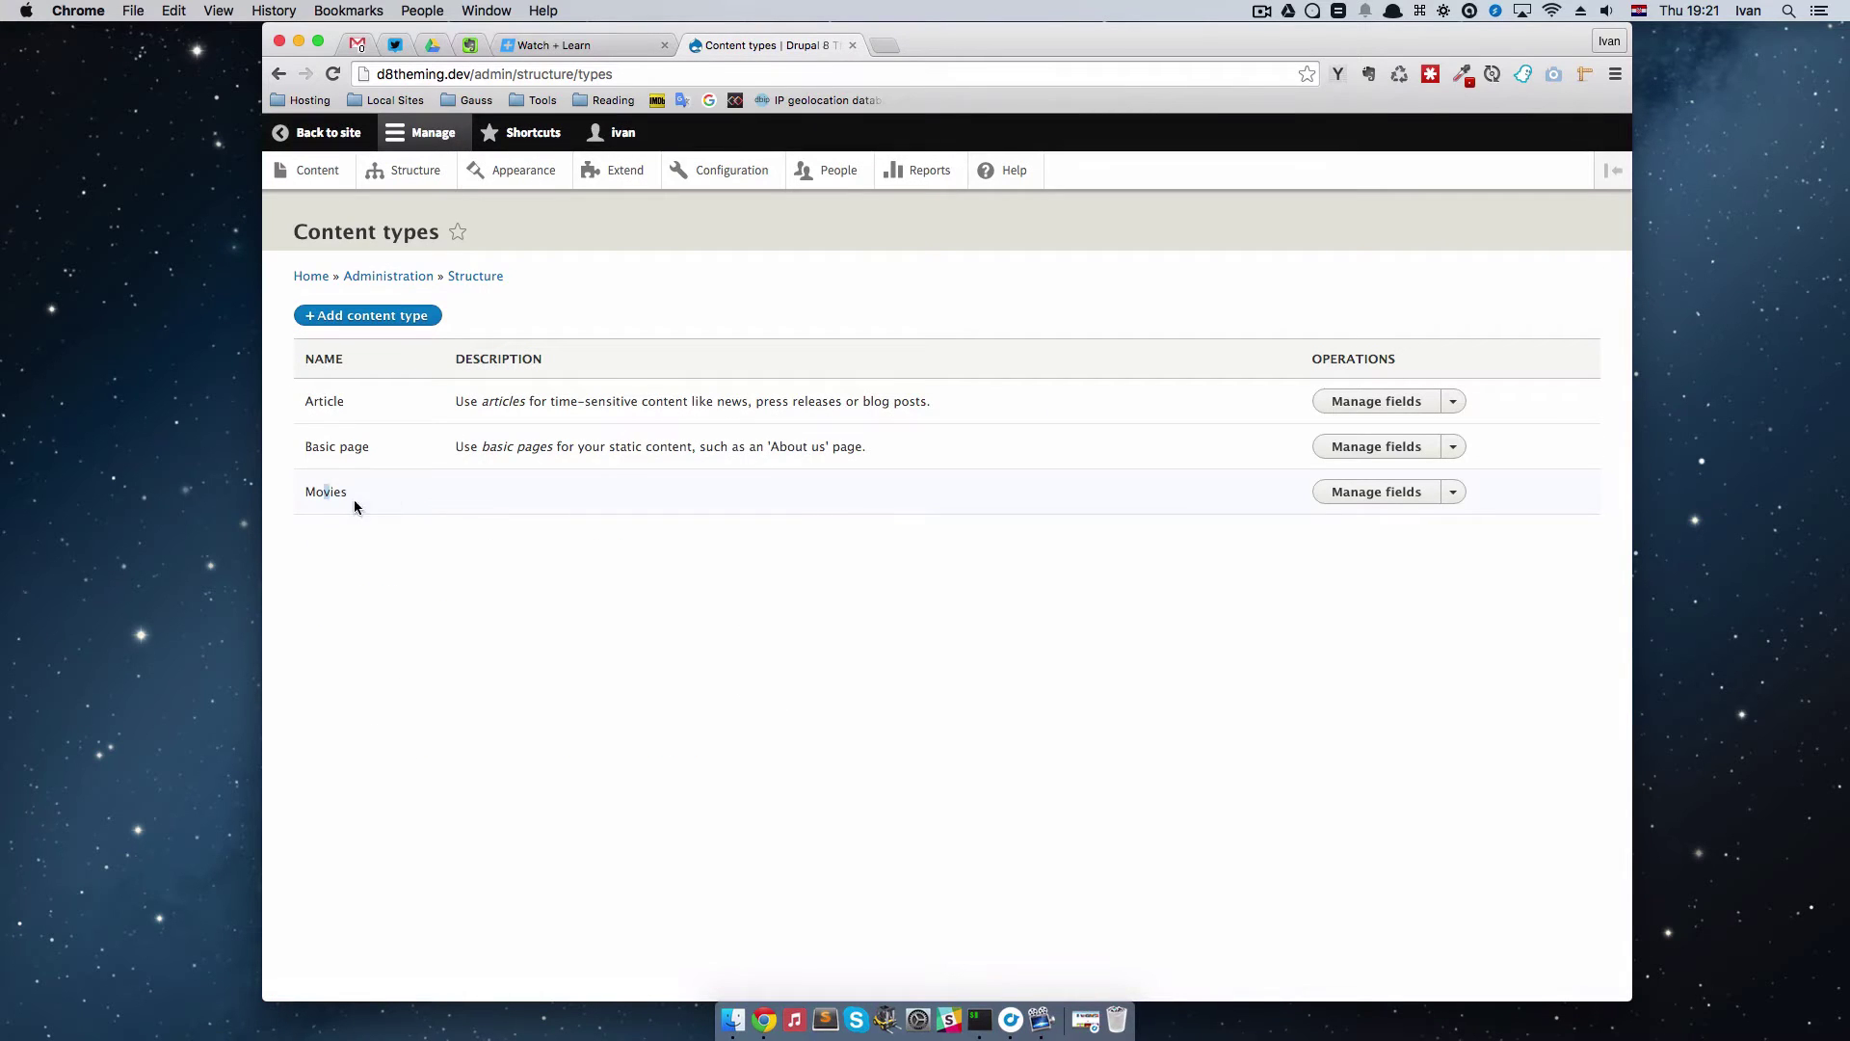
pyautogui.click(1376, 492)
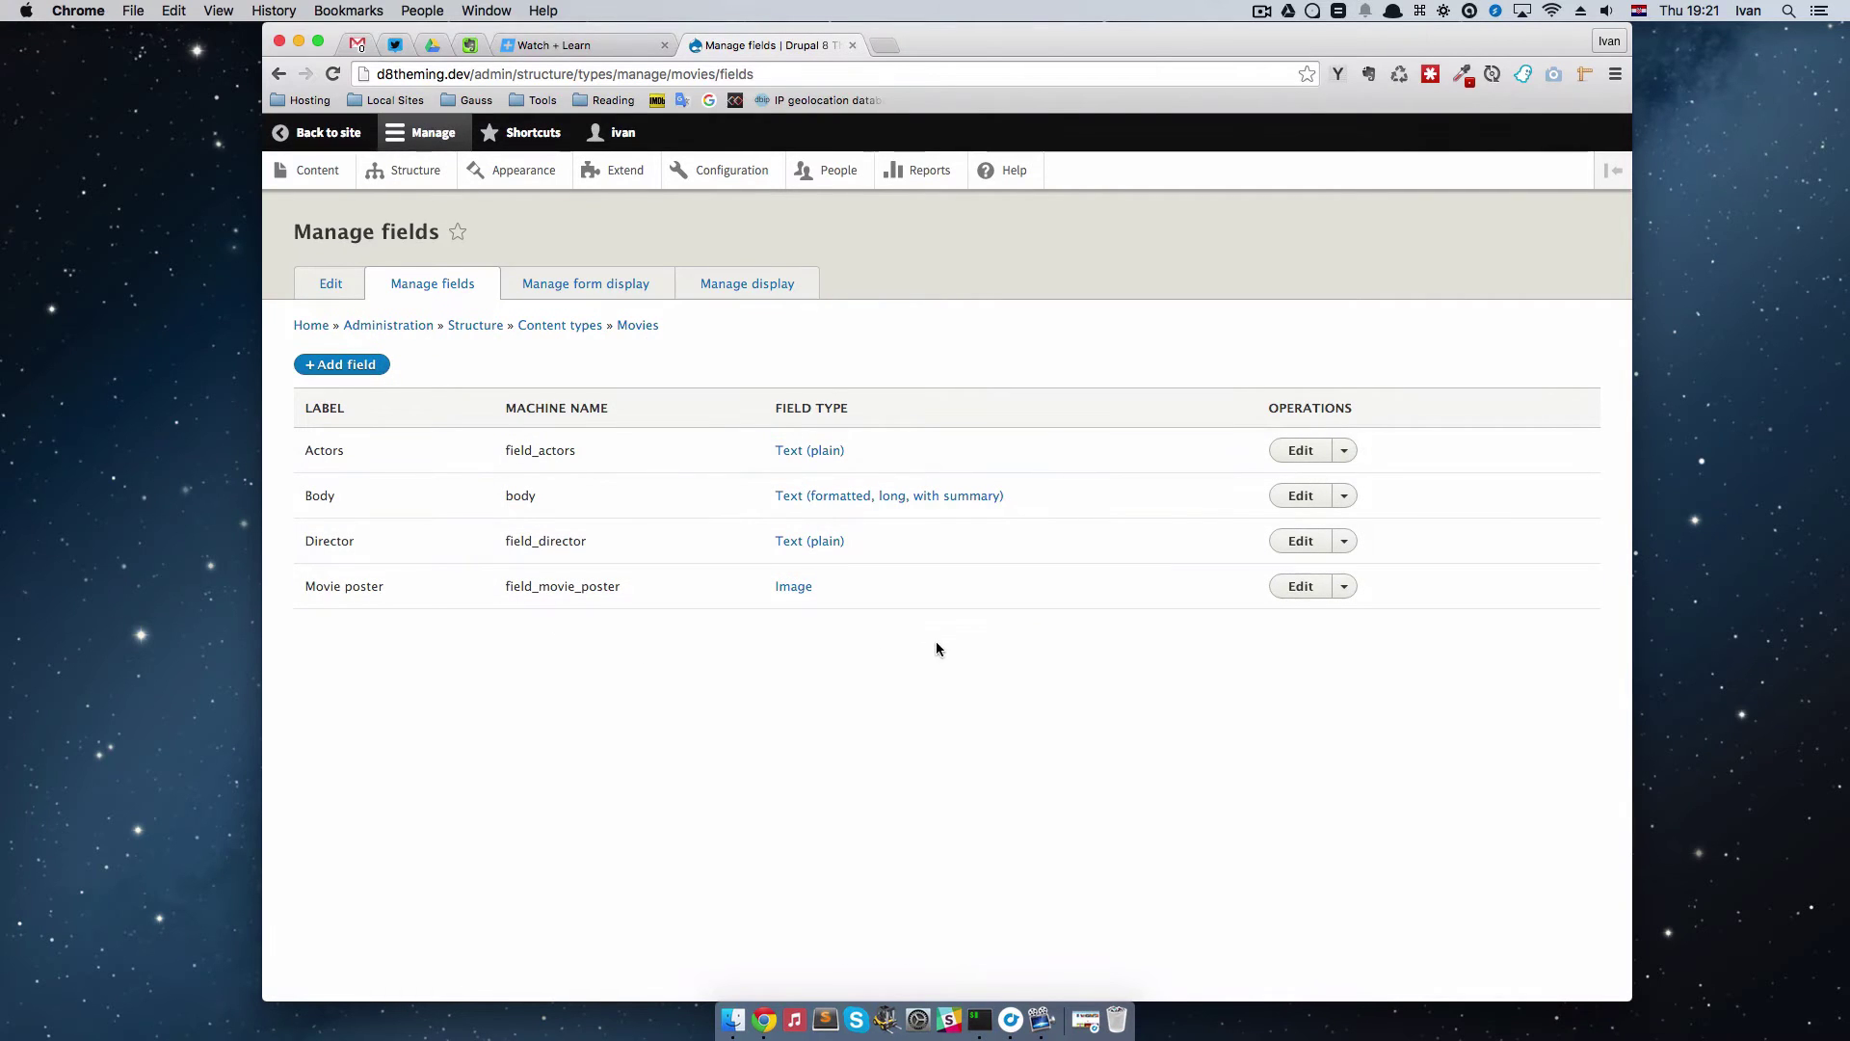
pyautogui.click(1302, 541)
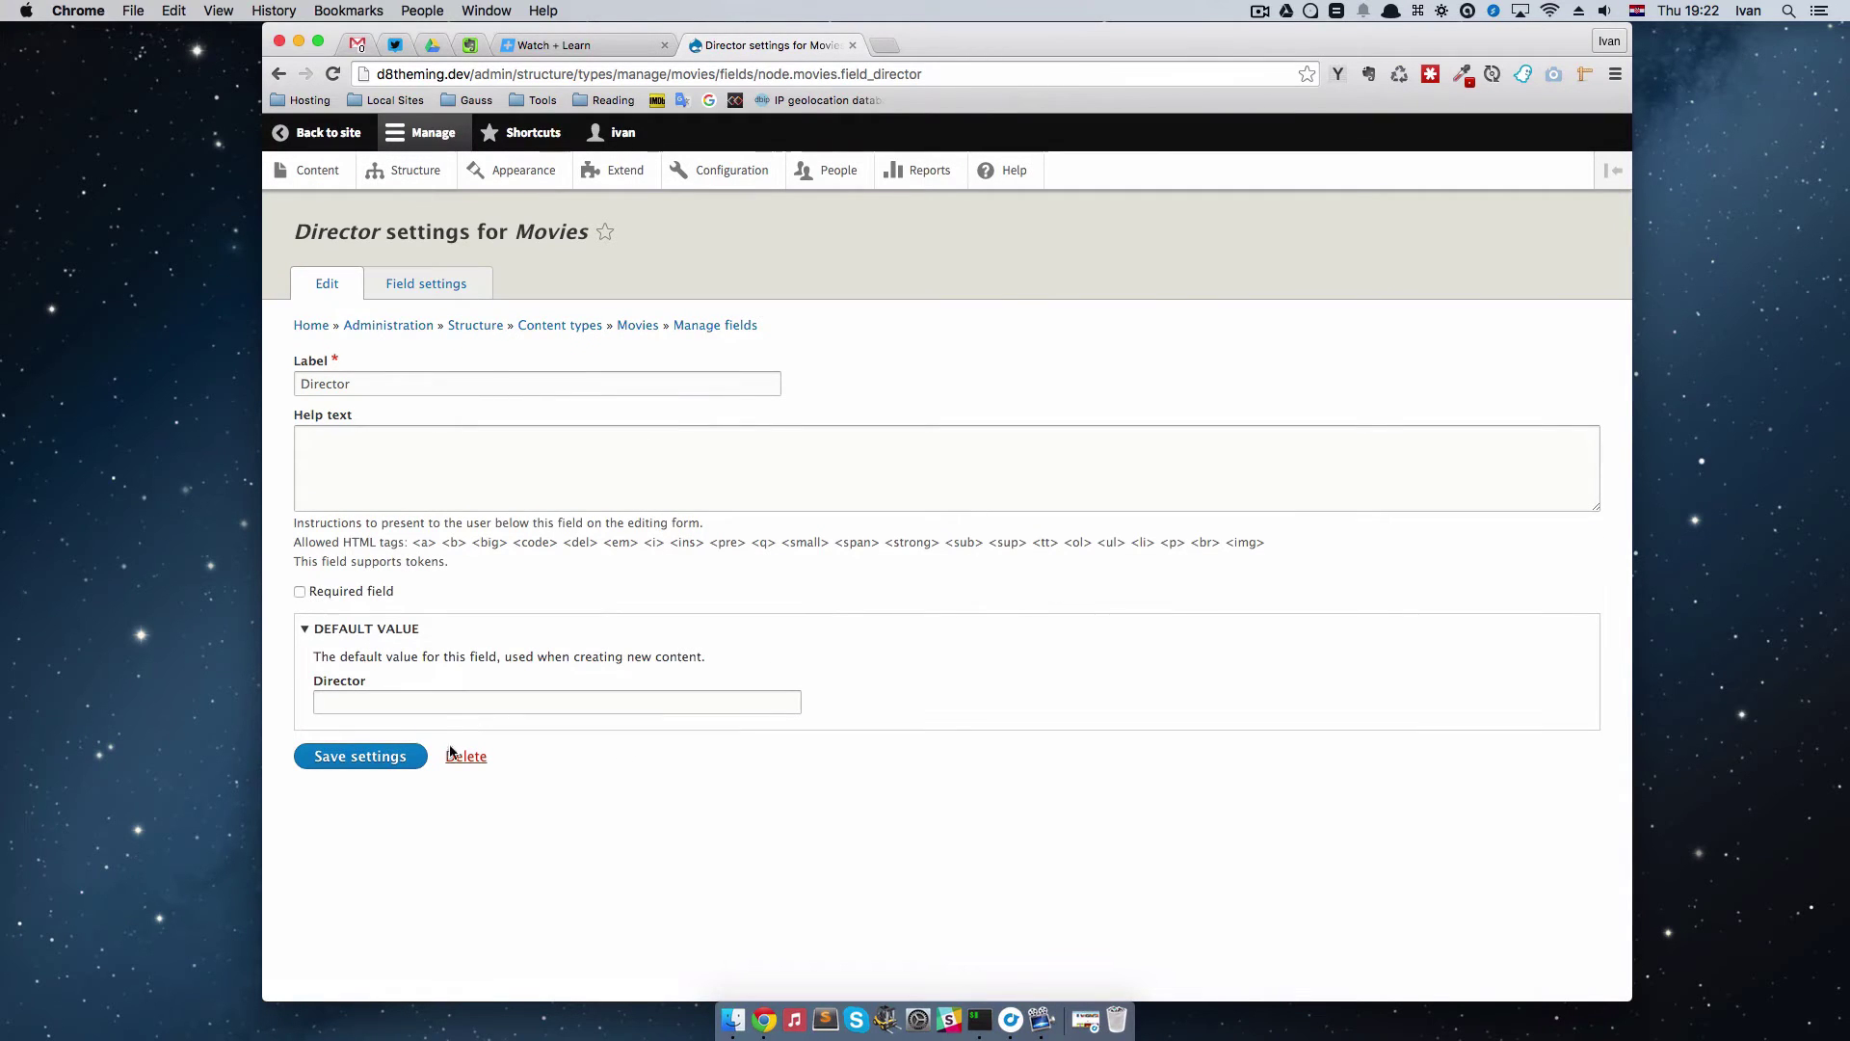
pyautogui.click(300, 592)
# Step: Examine the Director field's storage settings and the notice about changing them, comparing them with its general settings
pyautogui.click(426, 284)
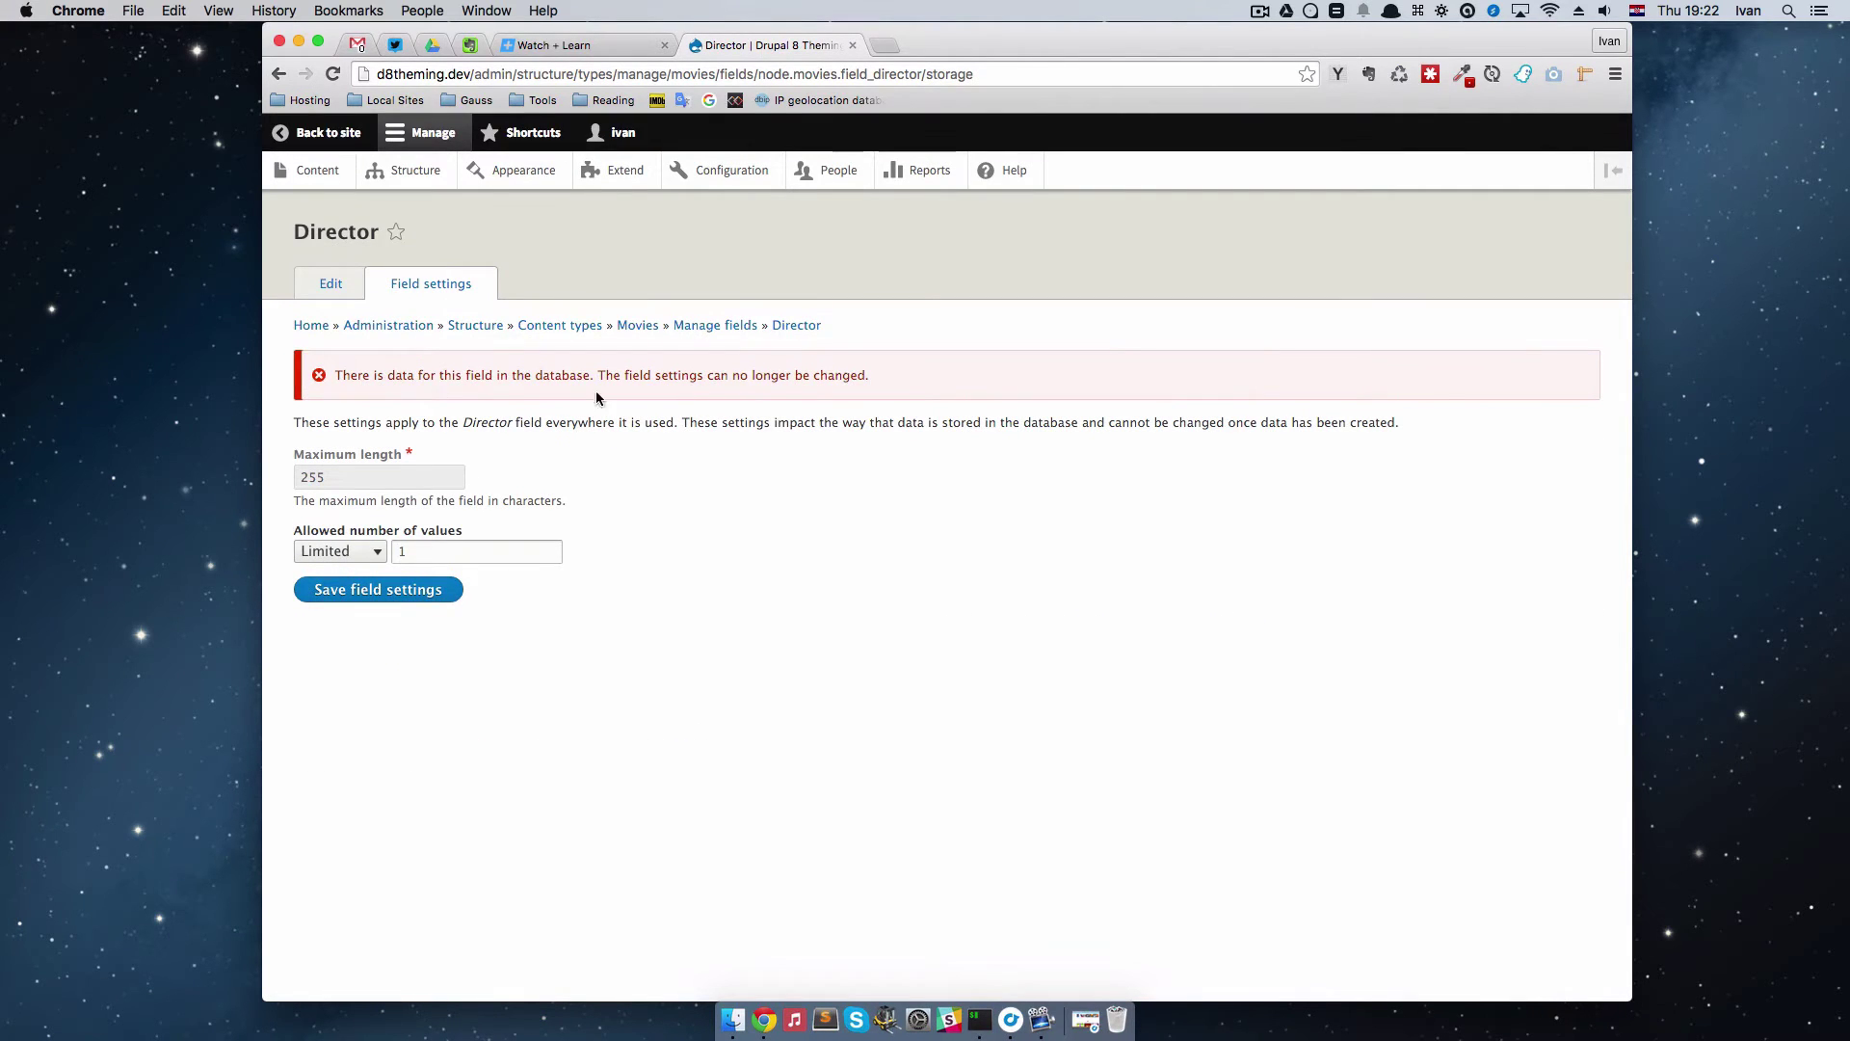
pyautogui.moveTo(870, 375); pyautogui.dragTo(338, 378)
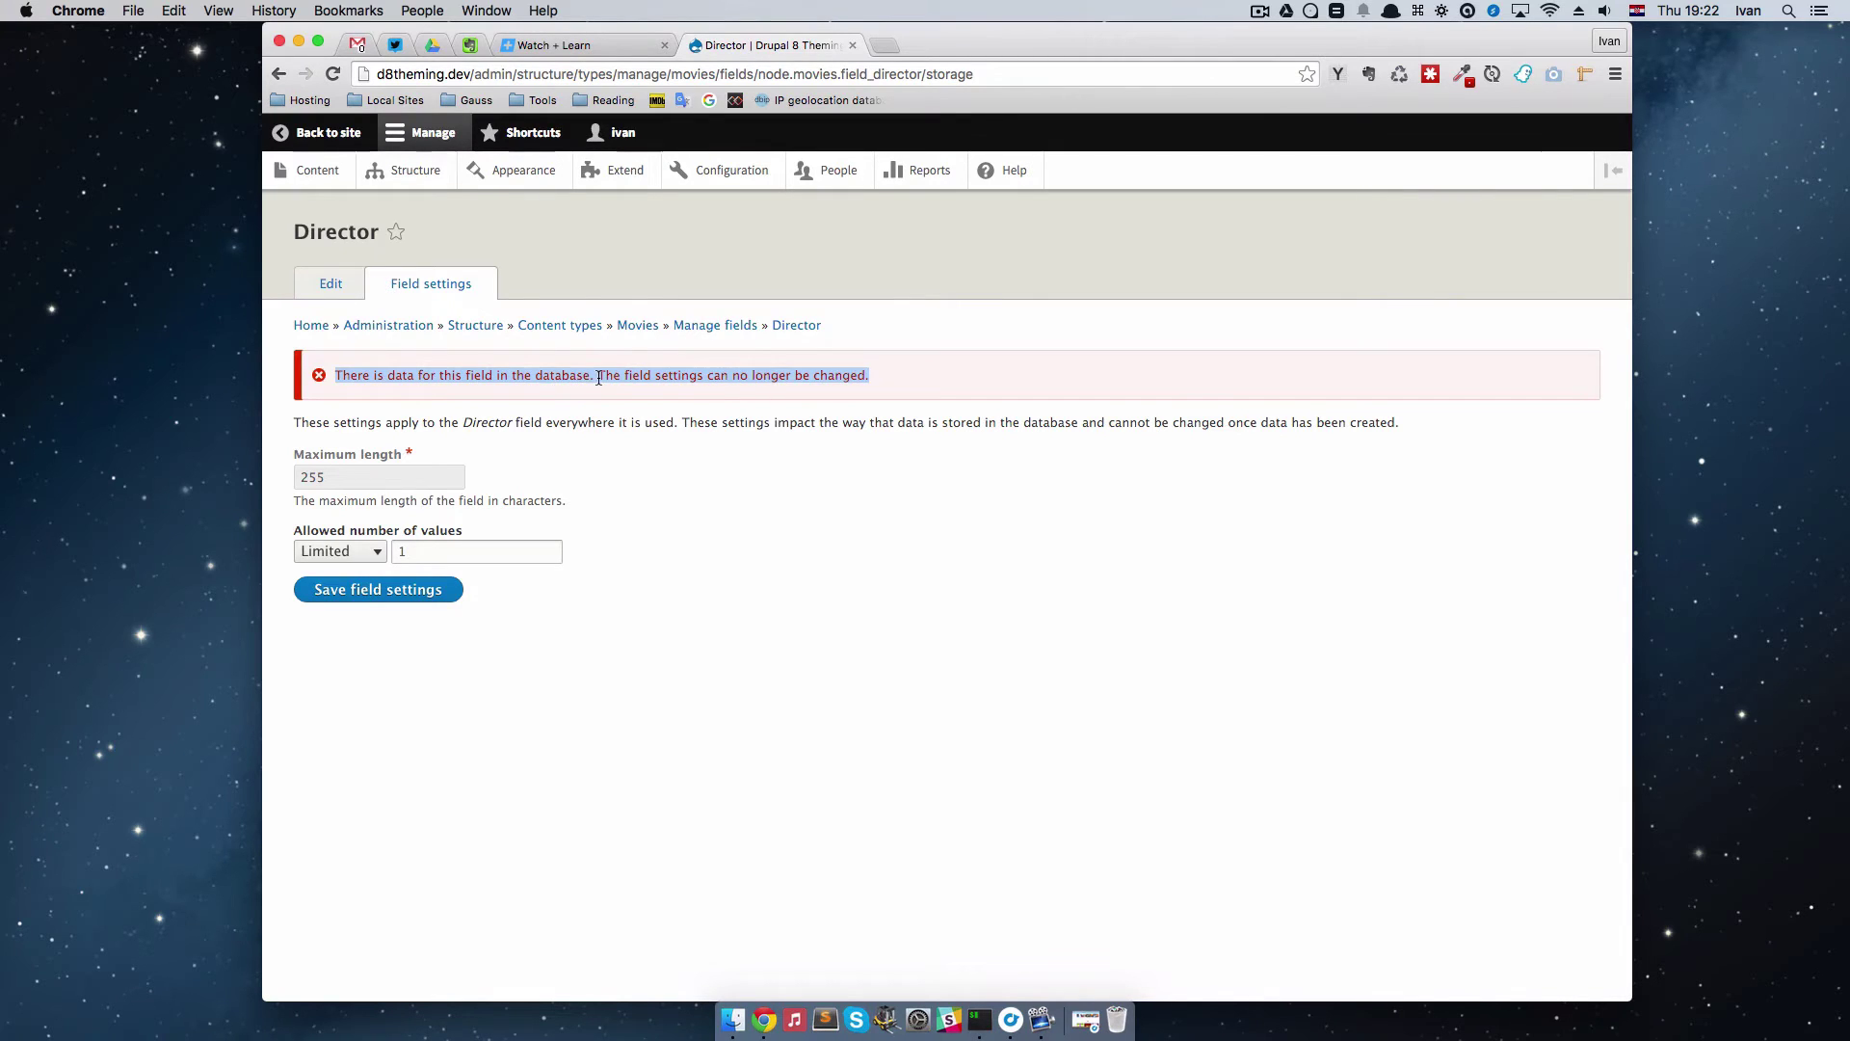
pyautogui.click(665, 400)
pyautogui.moveTo(599, 375); pyautogui.dragTo(896, 393)
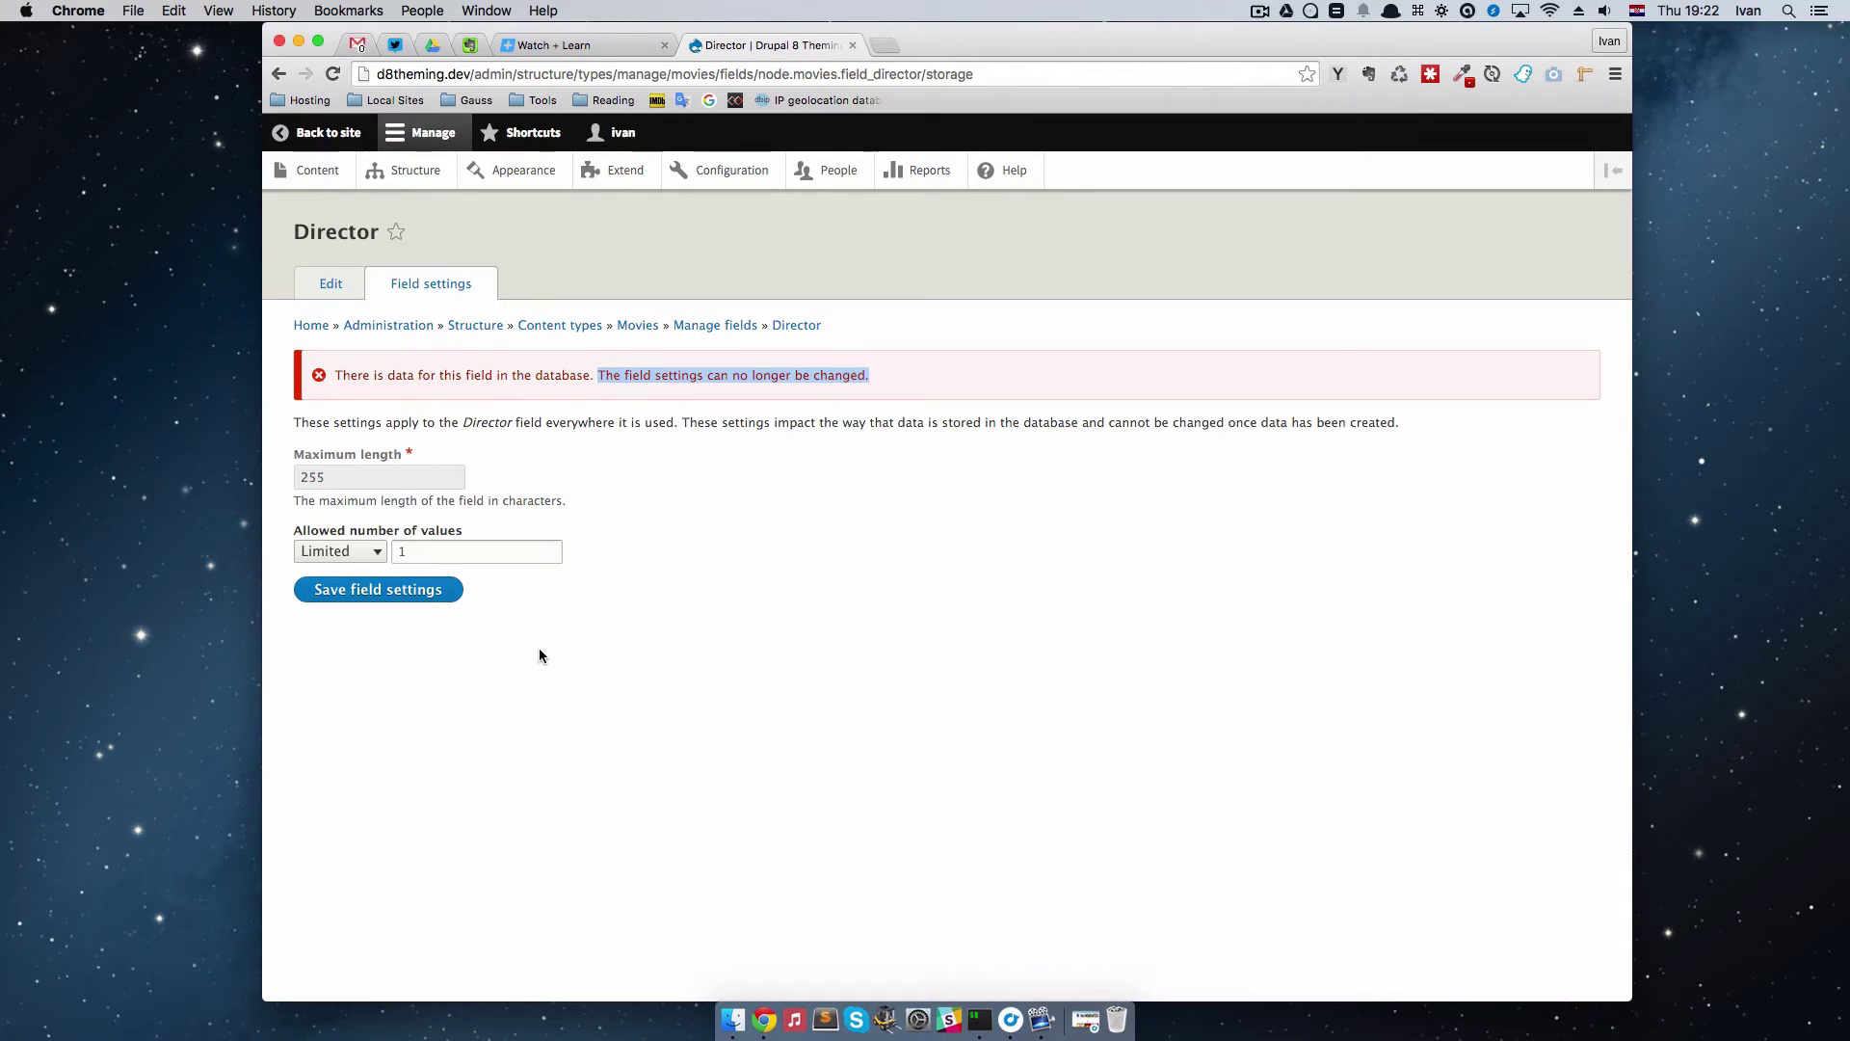
pyautogui.click(612, 549)
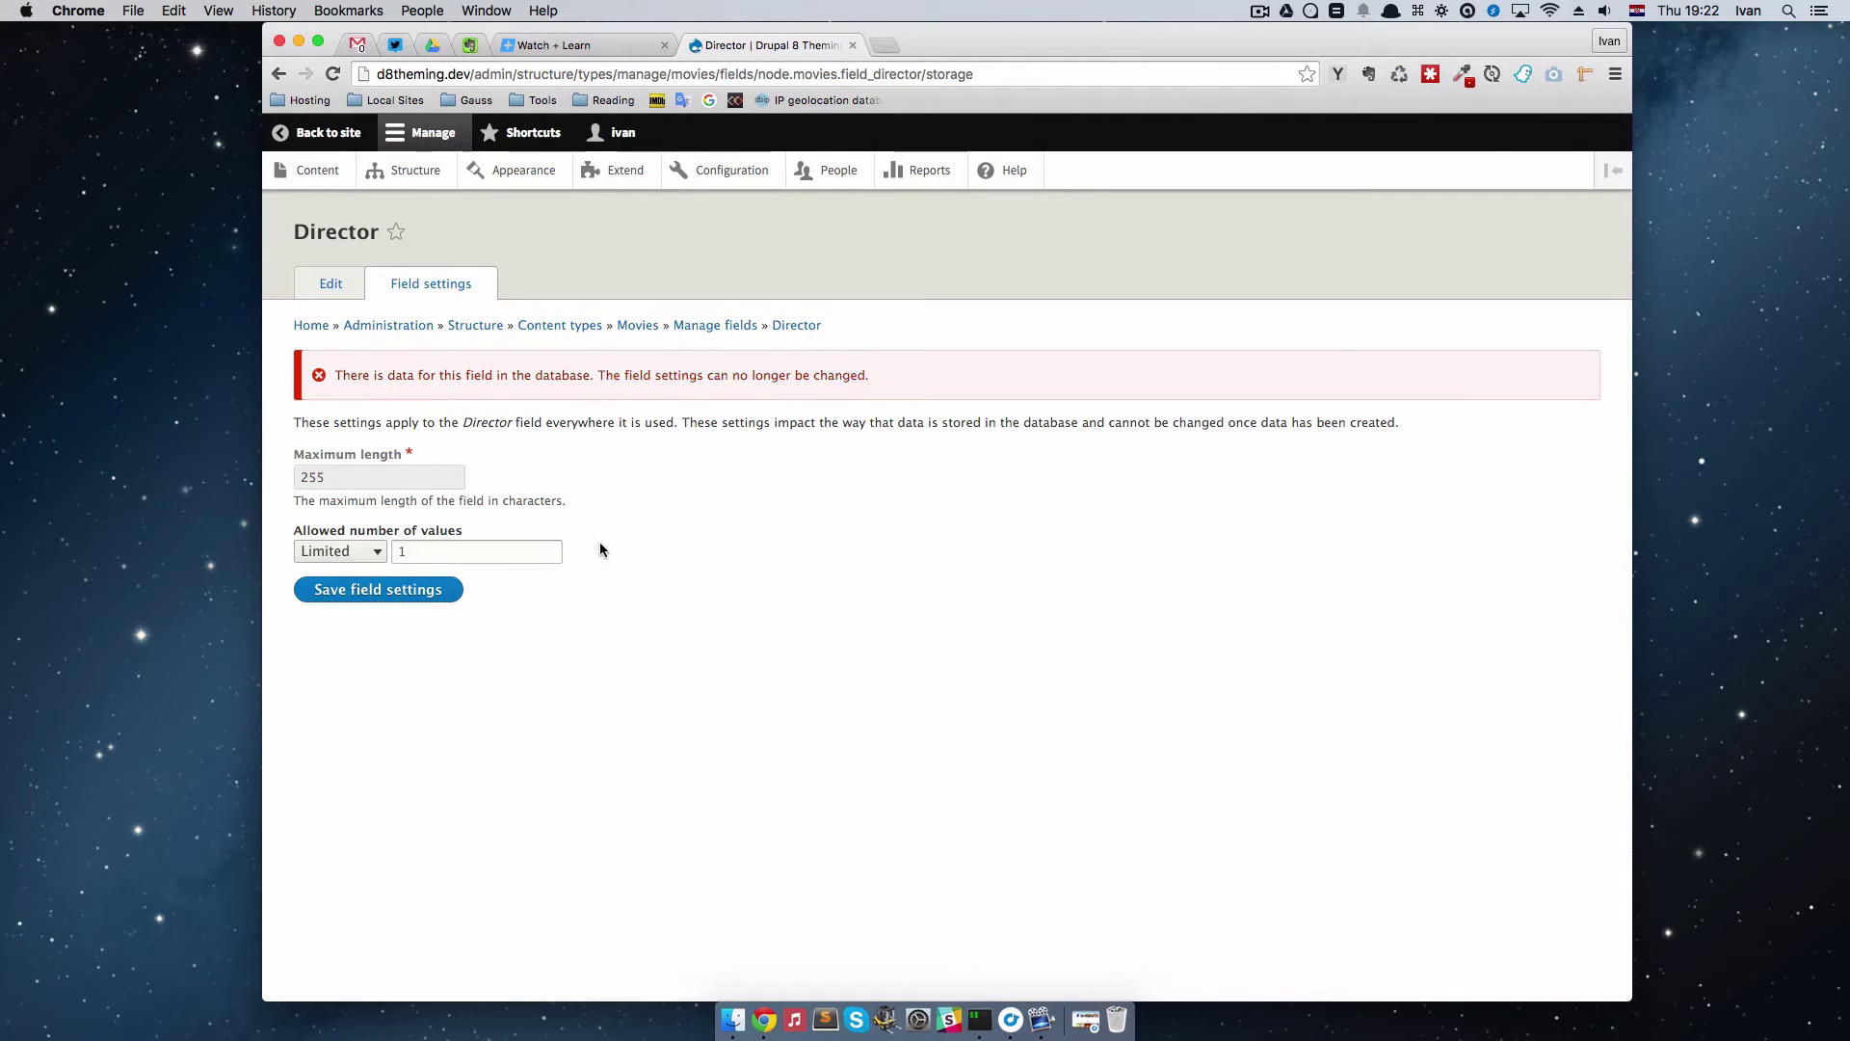
pyautogui.click(330, 282)
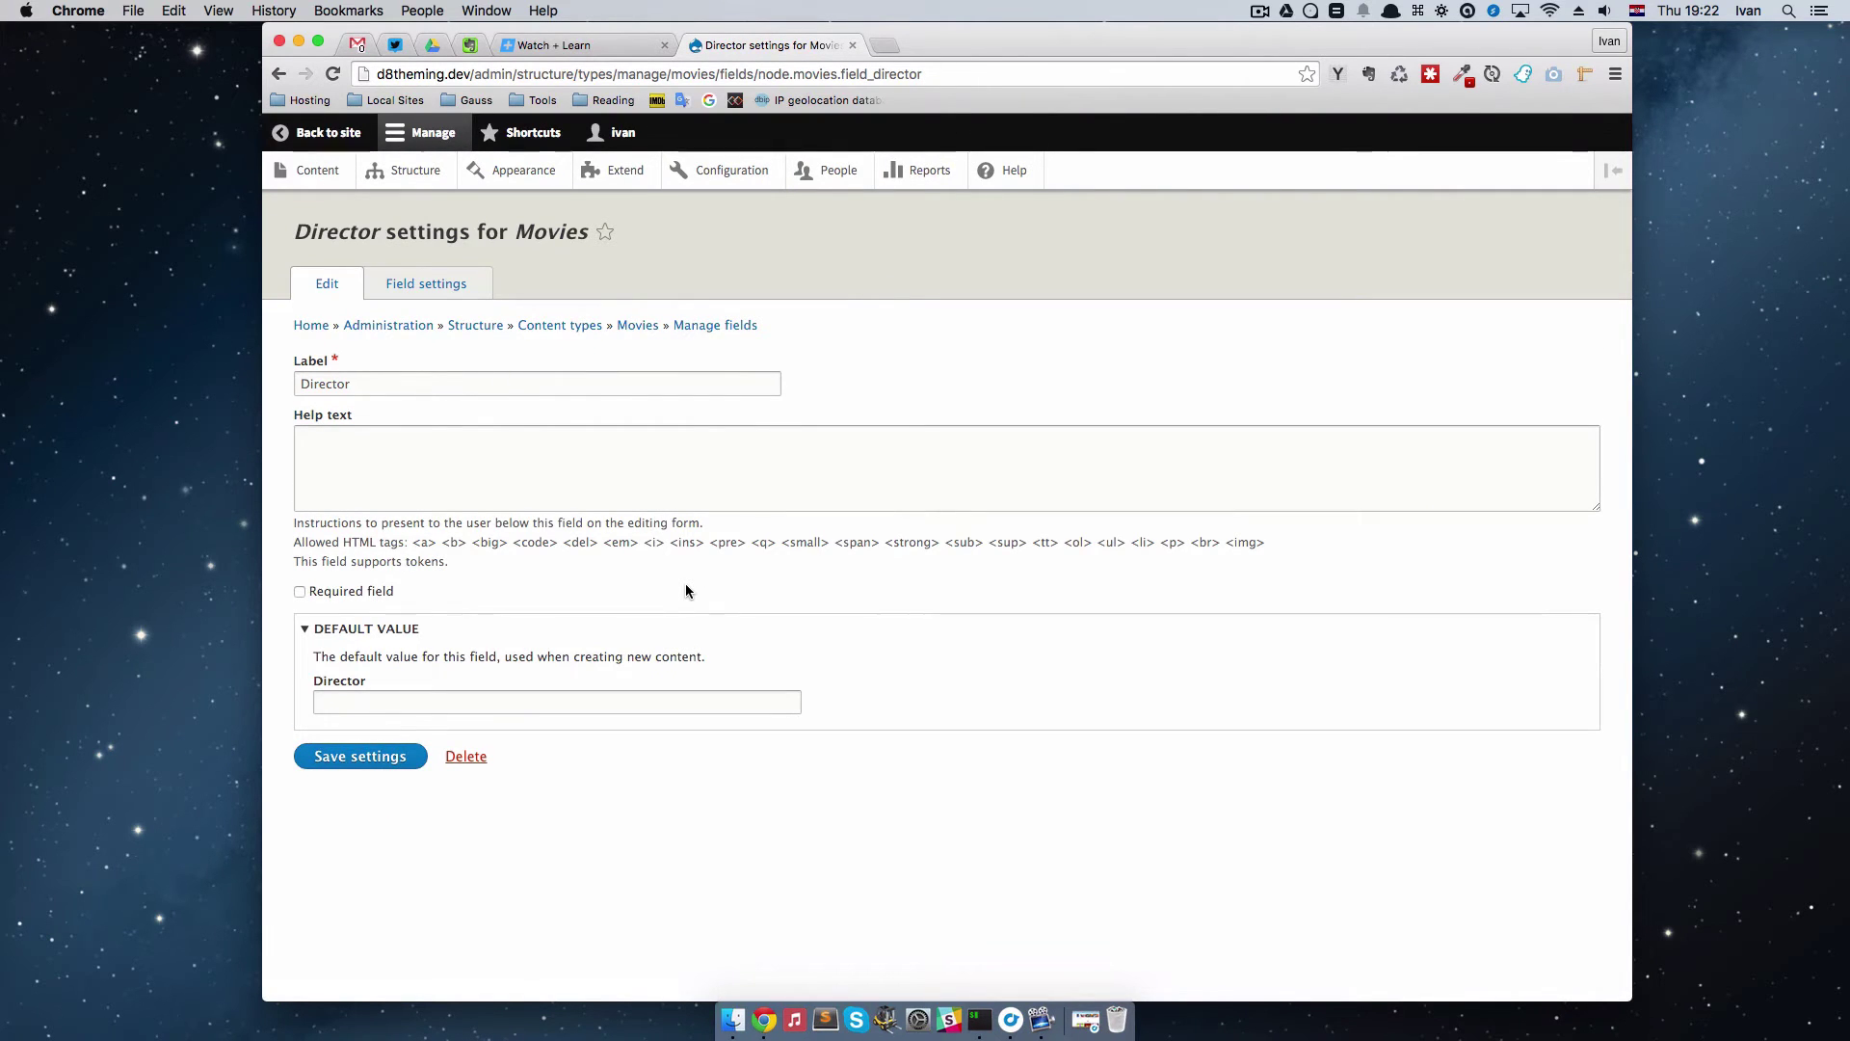
pyautogui.click(424, 283)
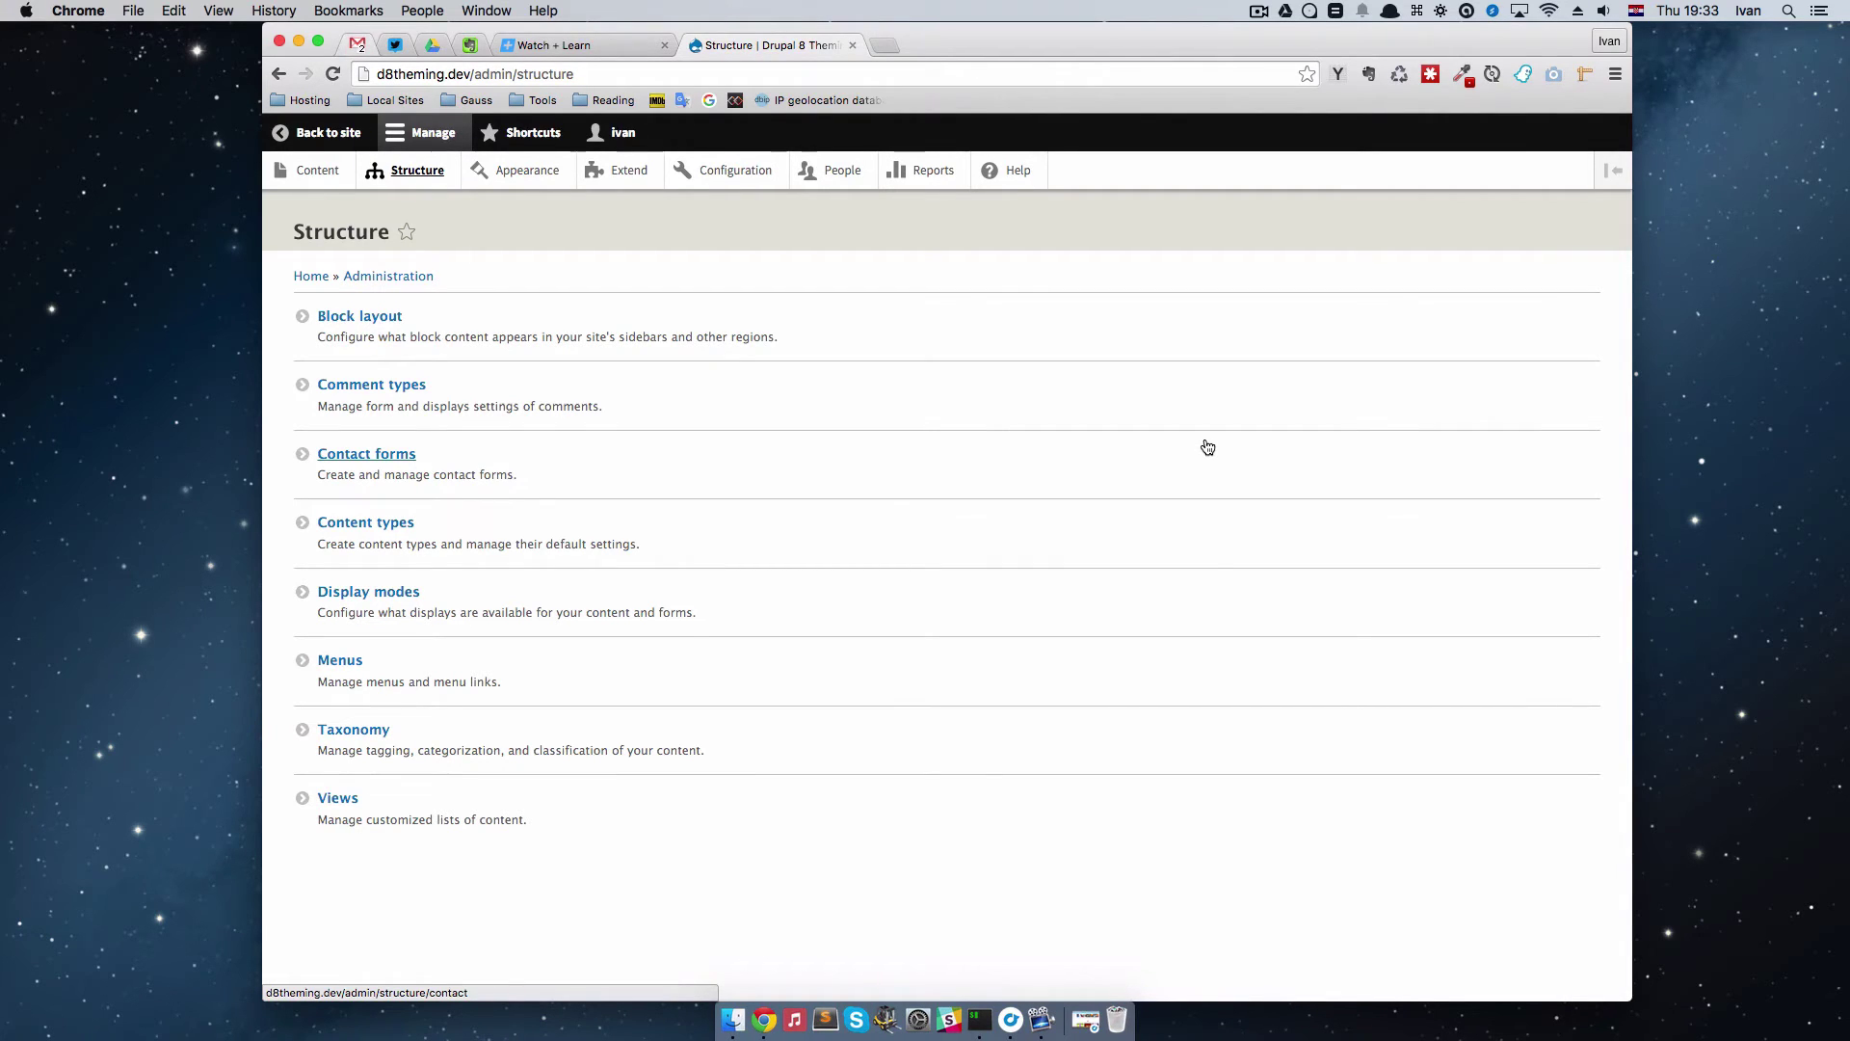
# Step: Open the public site in a separate browser tab and load its home page
pyautogui.keyDown('super'); pyautogui.click(342, 143); pyautogui.keyUp('super')
pyautogui.click(969, 44)
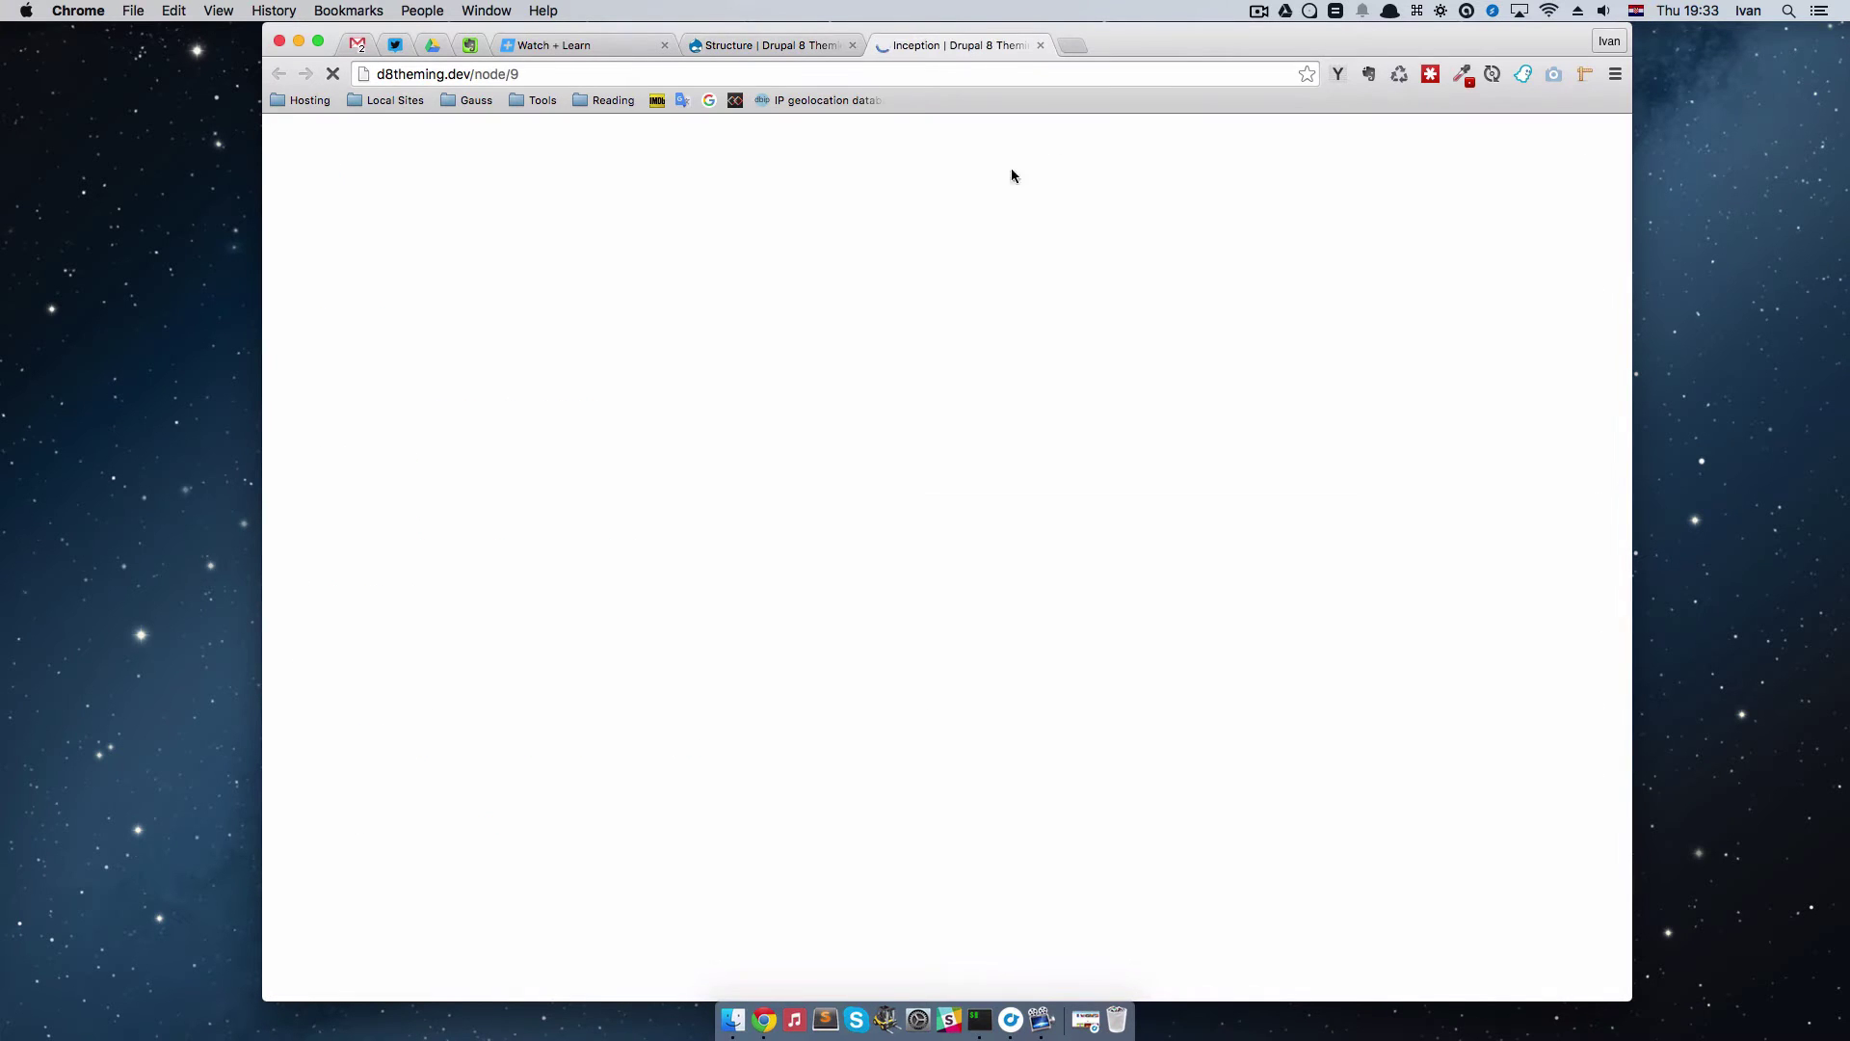
pyautogui.press('super+r')
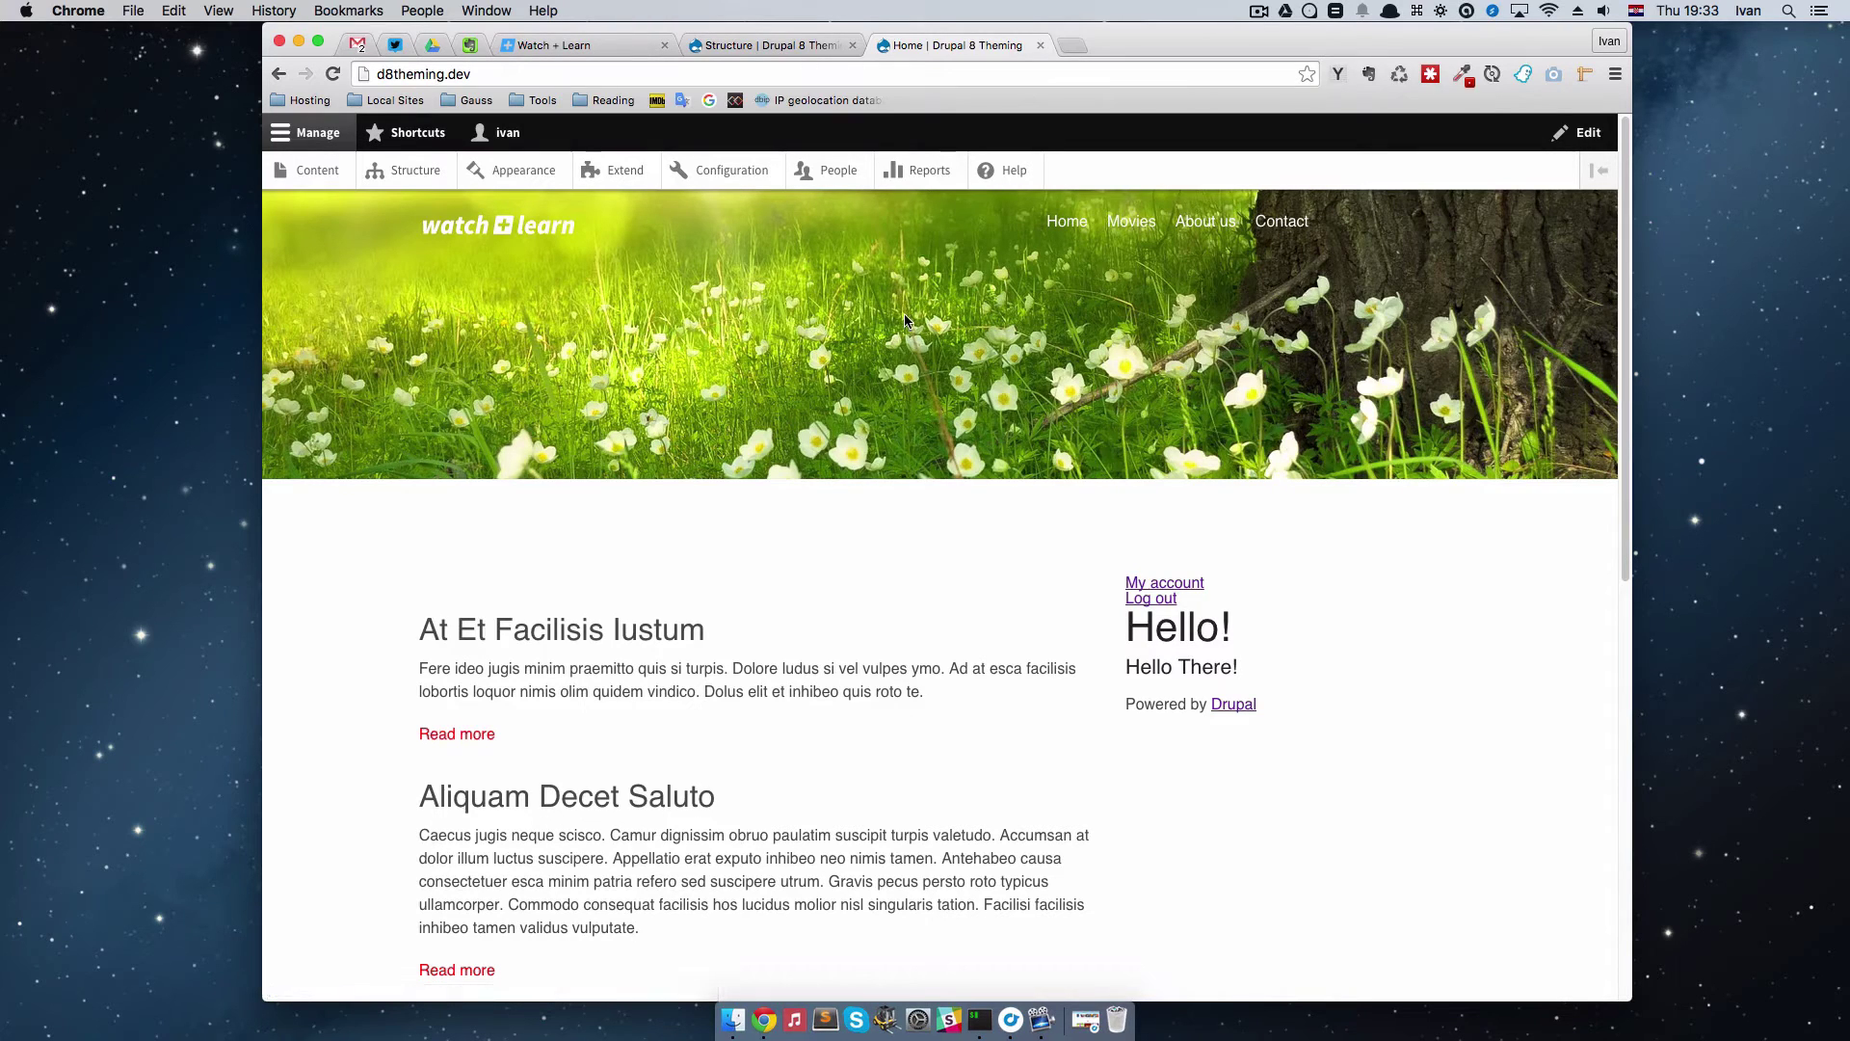
# Step: Delete the Movies basic page from the site's content list in the administration tab
pyautogui.click(690, 40)
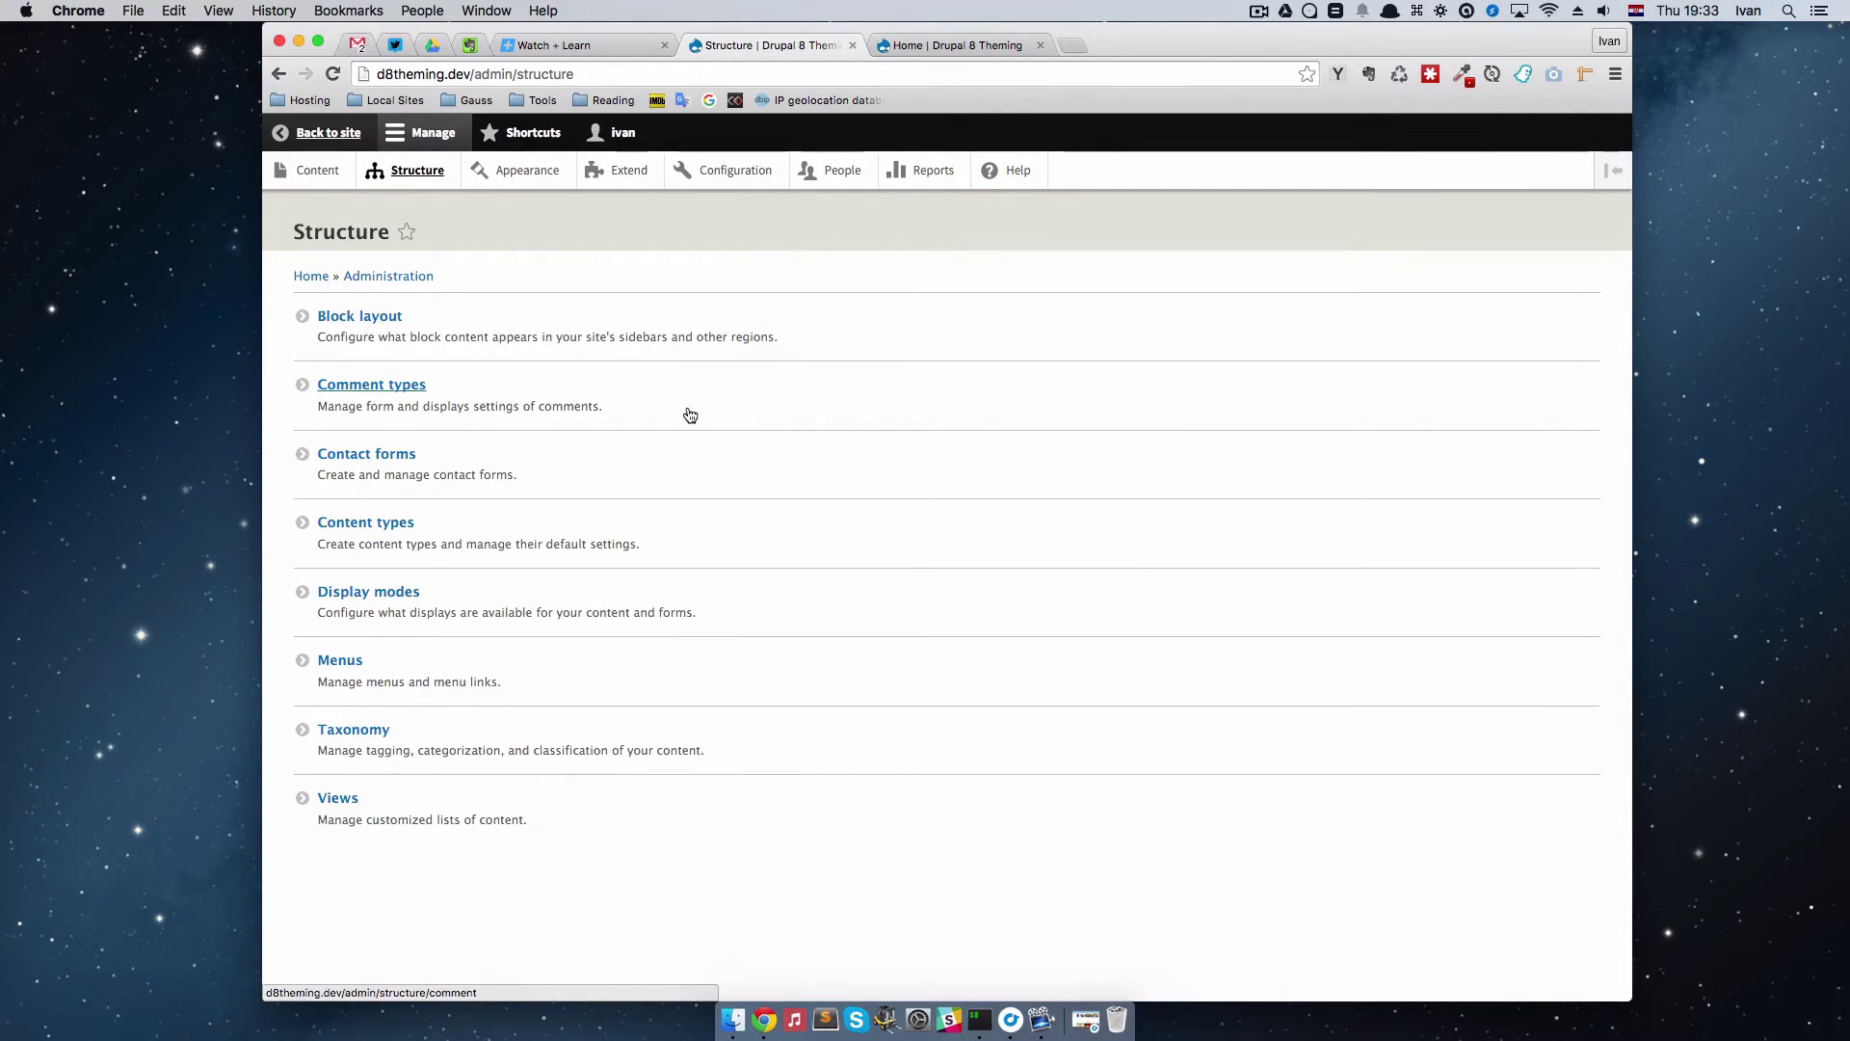
pyautogui.click(317, 170)
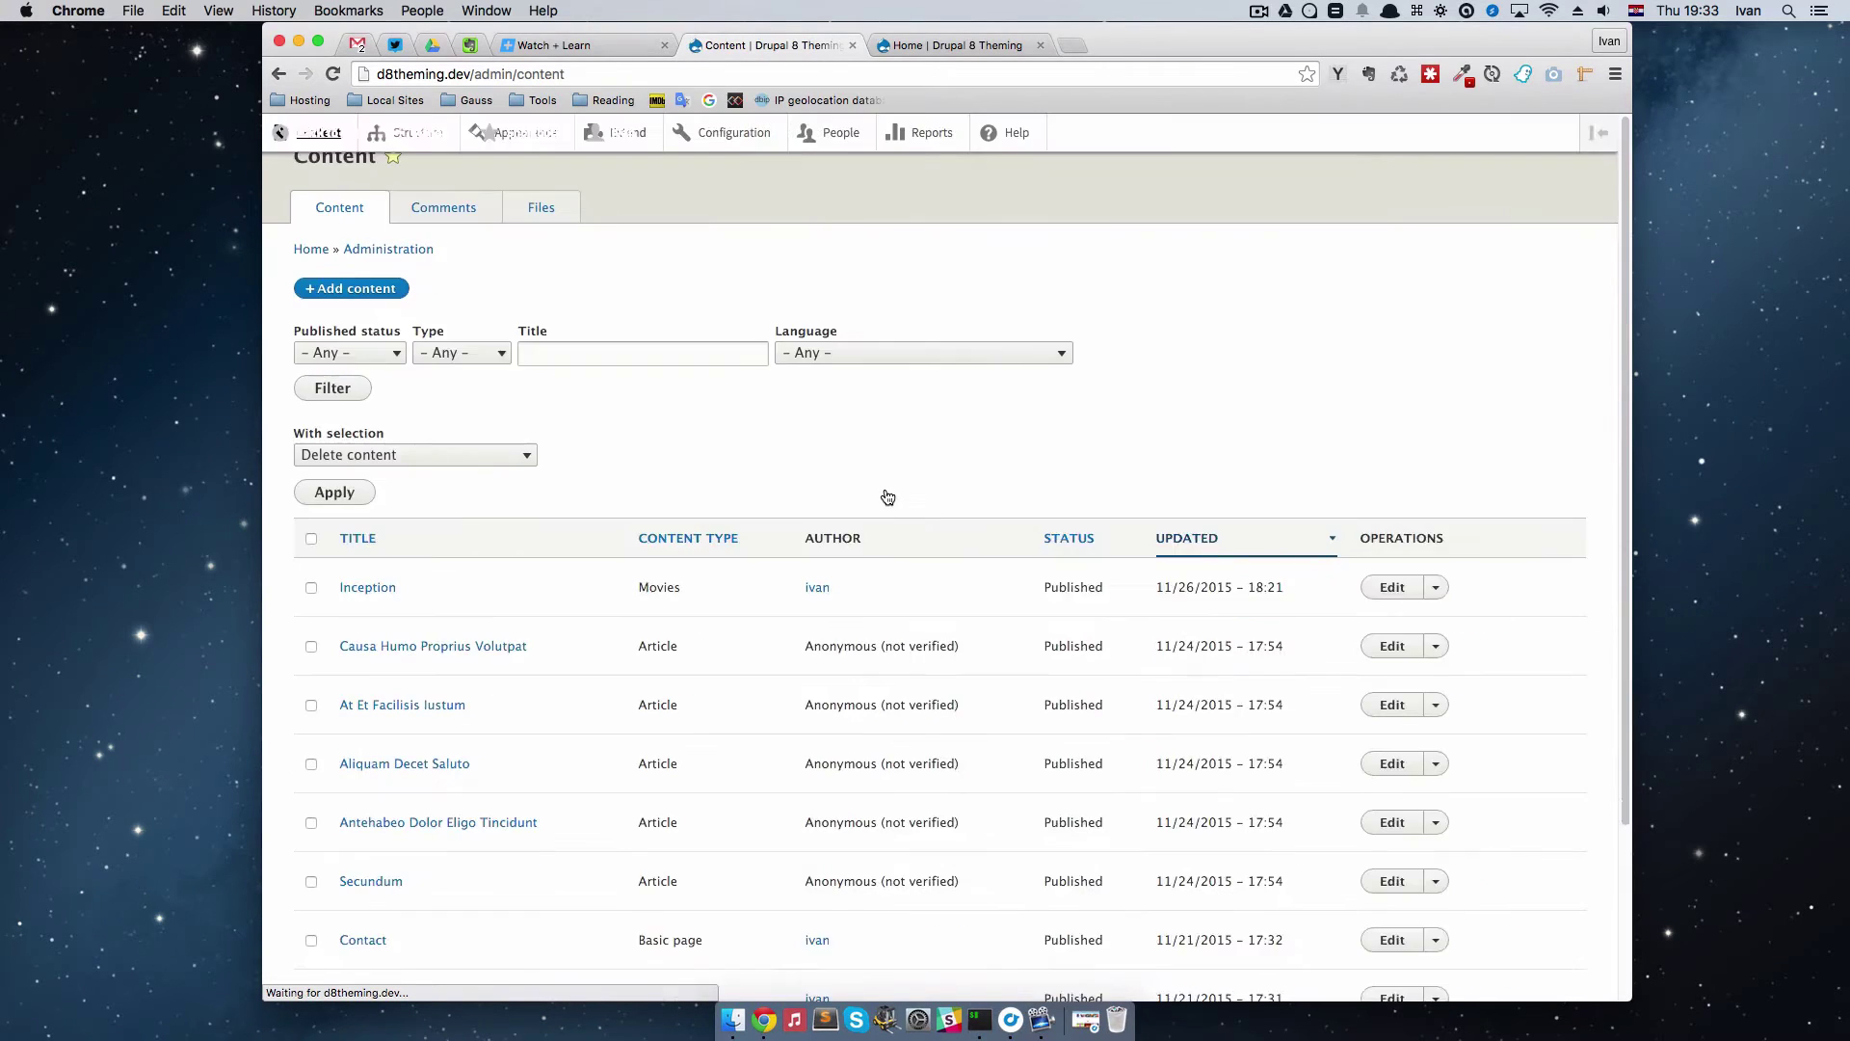
pyautogui.scroll(-5, 747, 542)
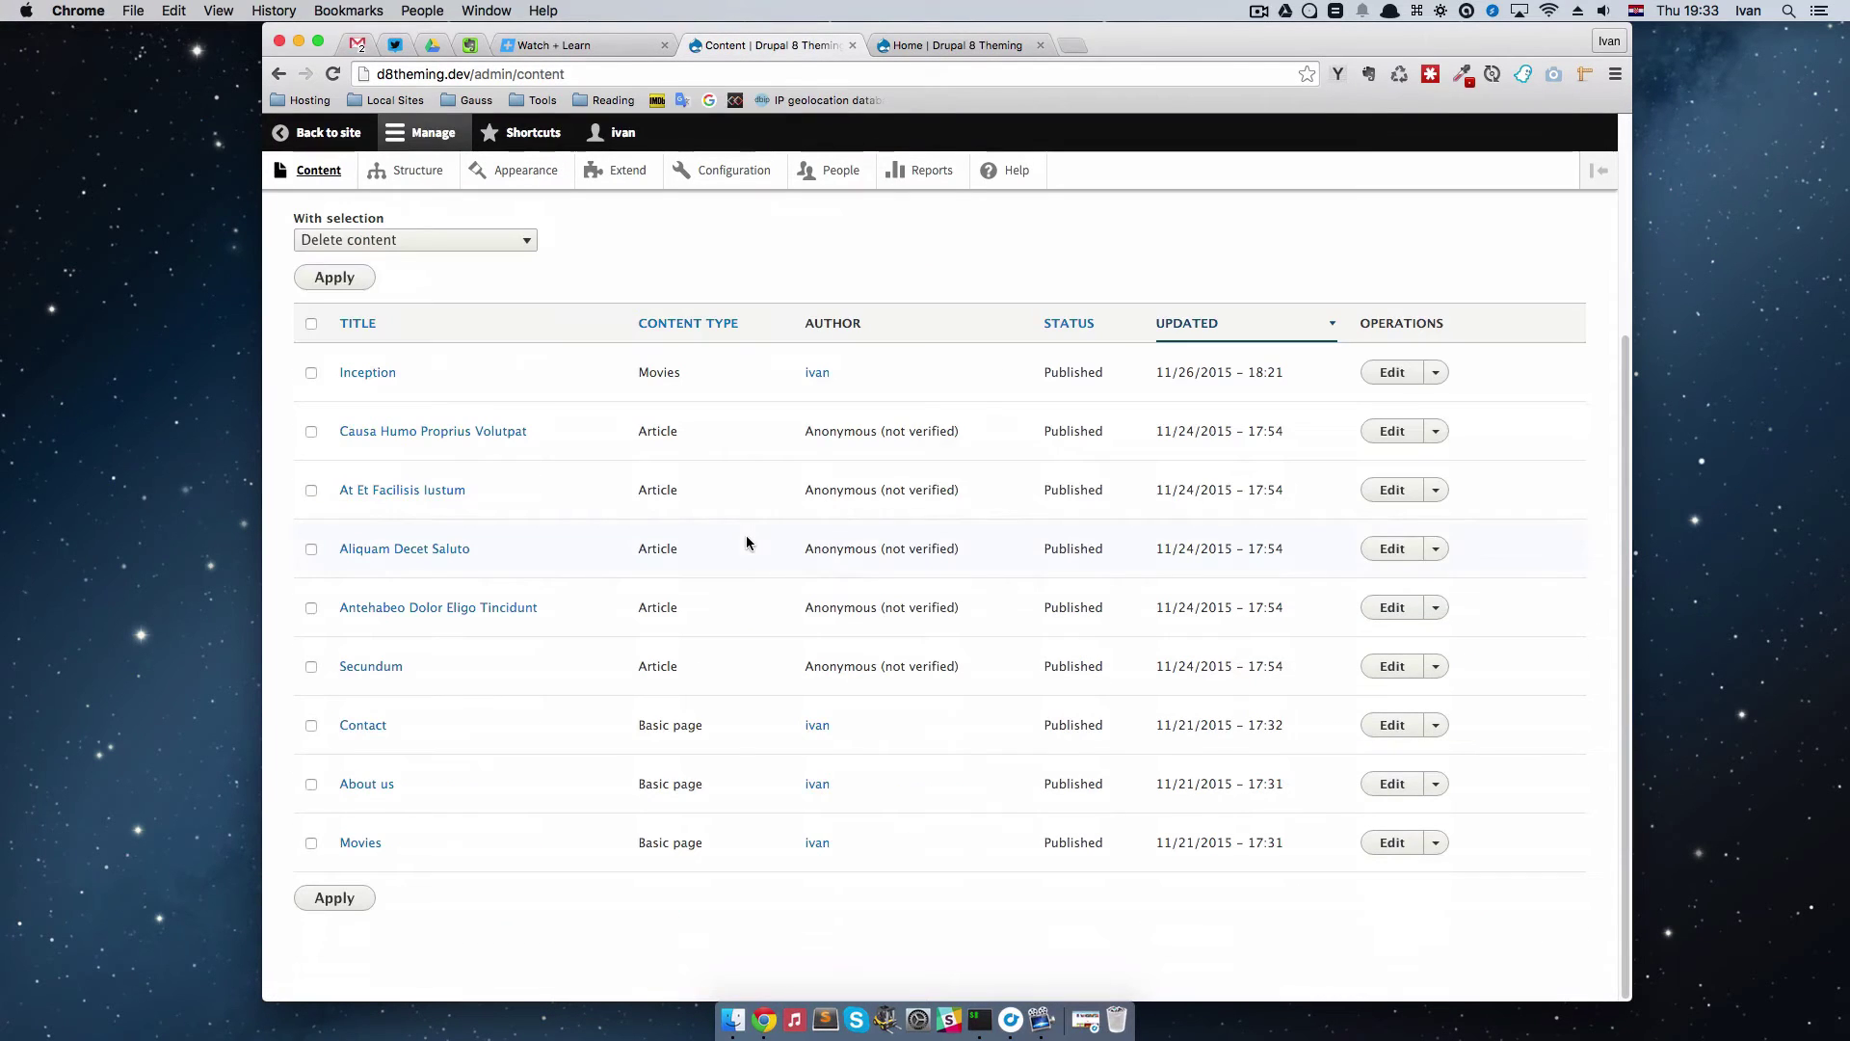
pyautogui.click(312, 844)
pyautogui.scroll(1, 359, 587)
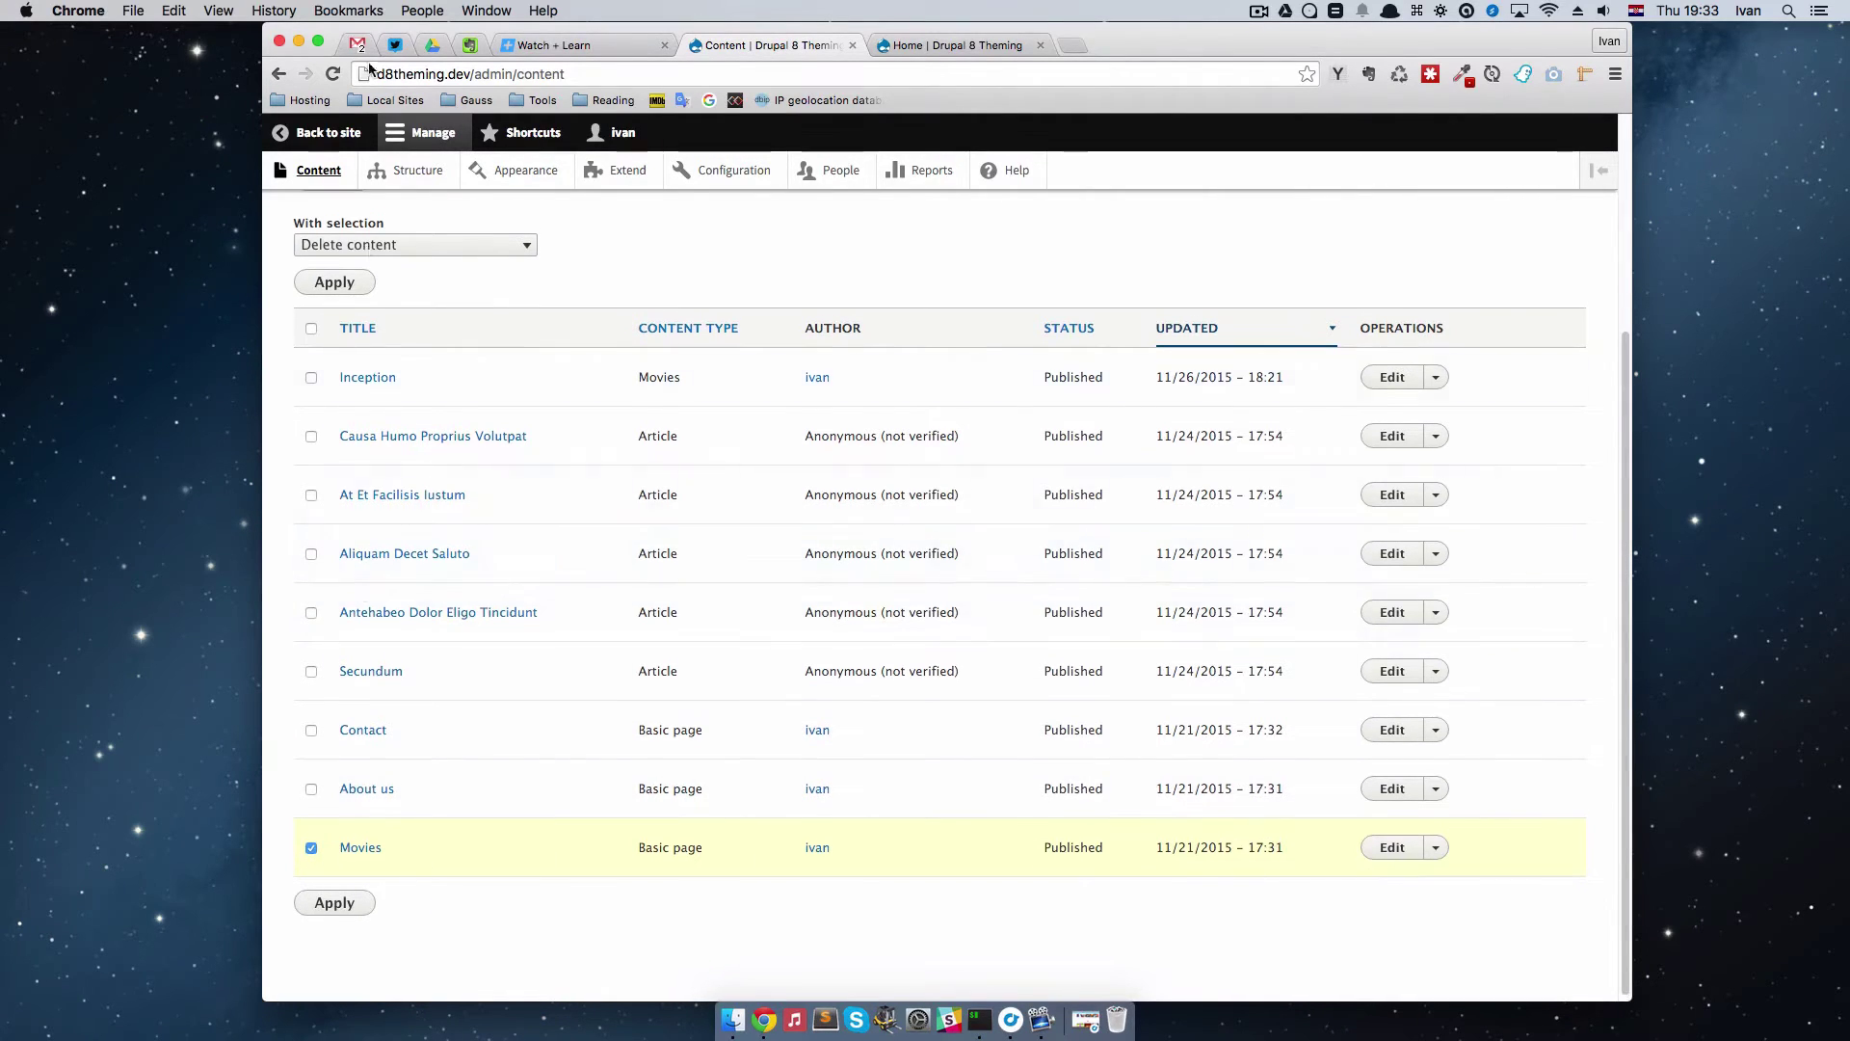
pyautogui.scroll(1, 413, 289)
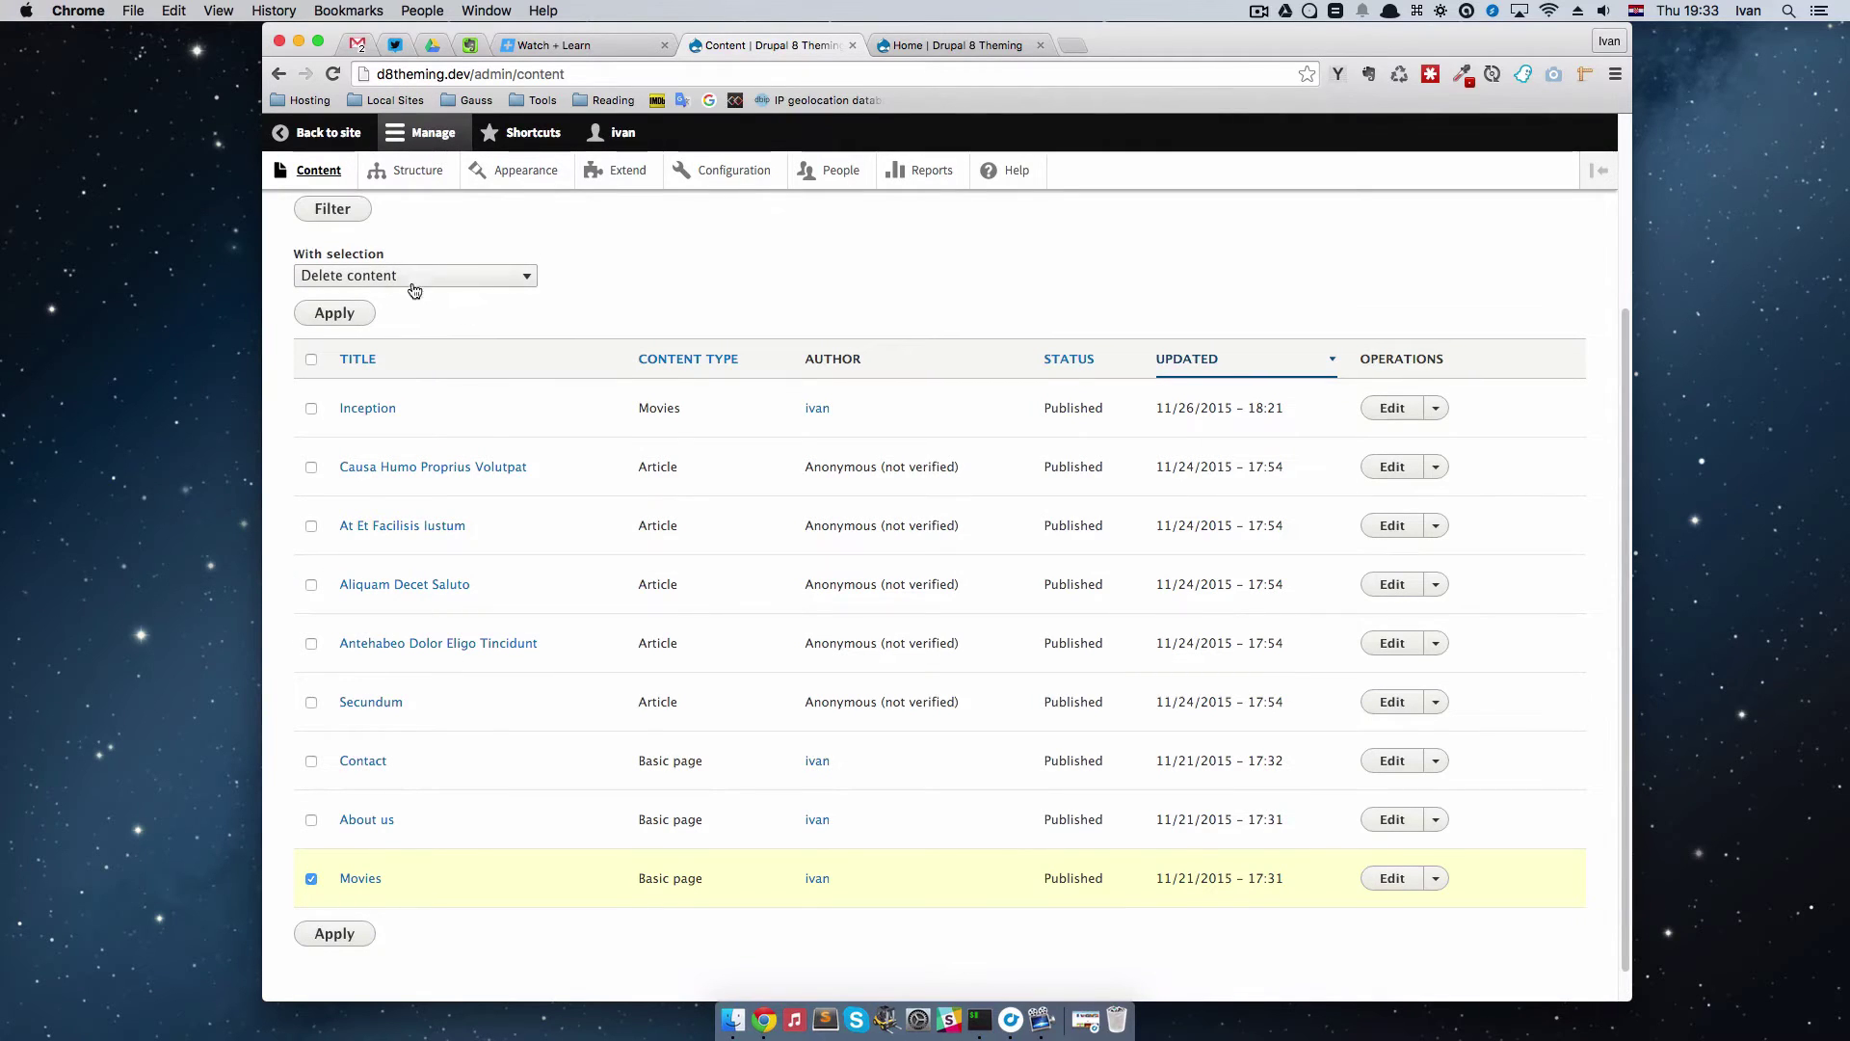
pyautogui.click(347, 314)
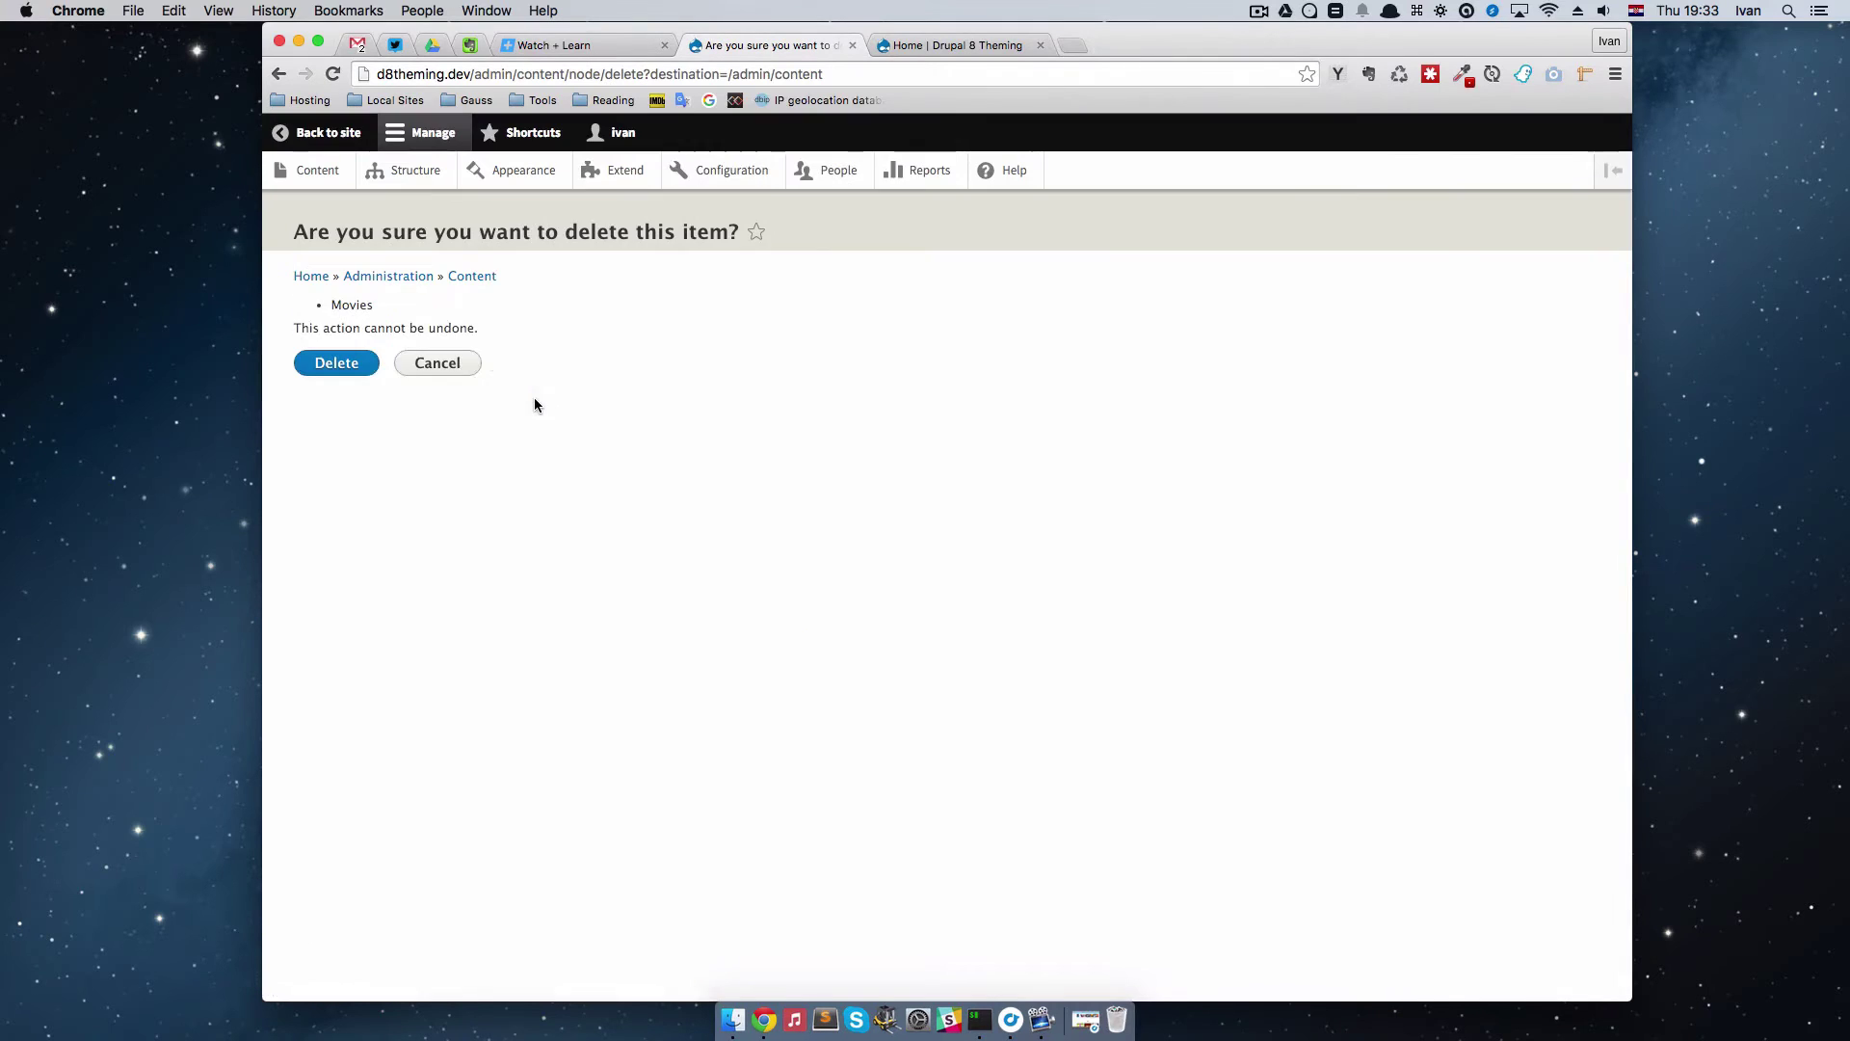
pyautogui.press('Return')
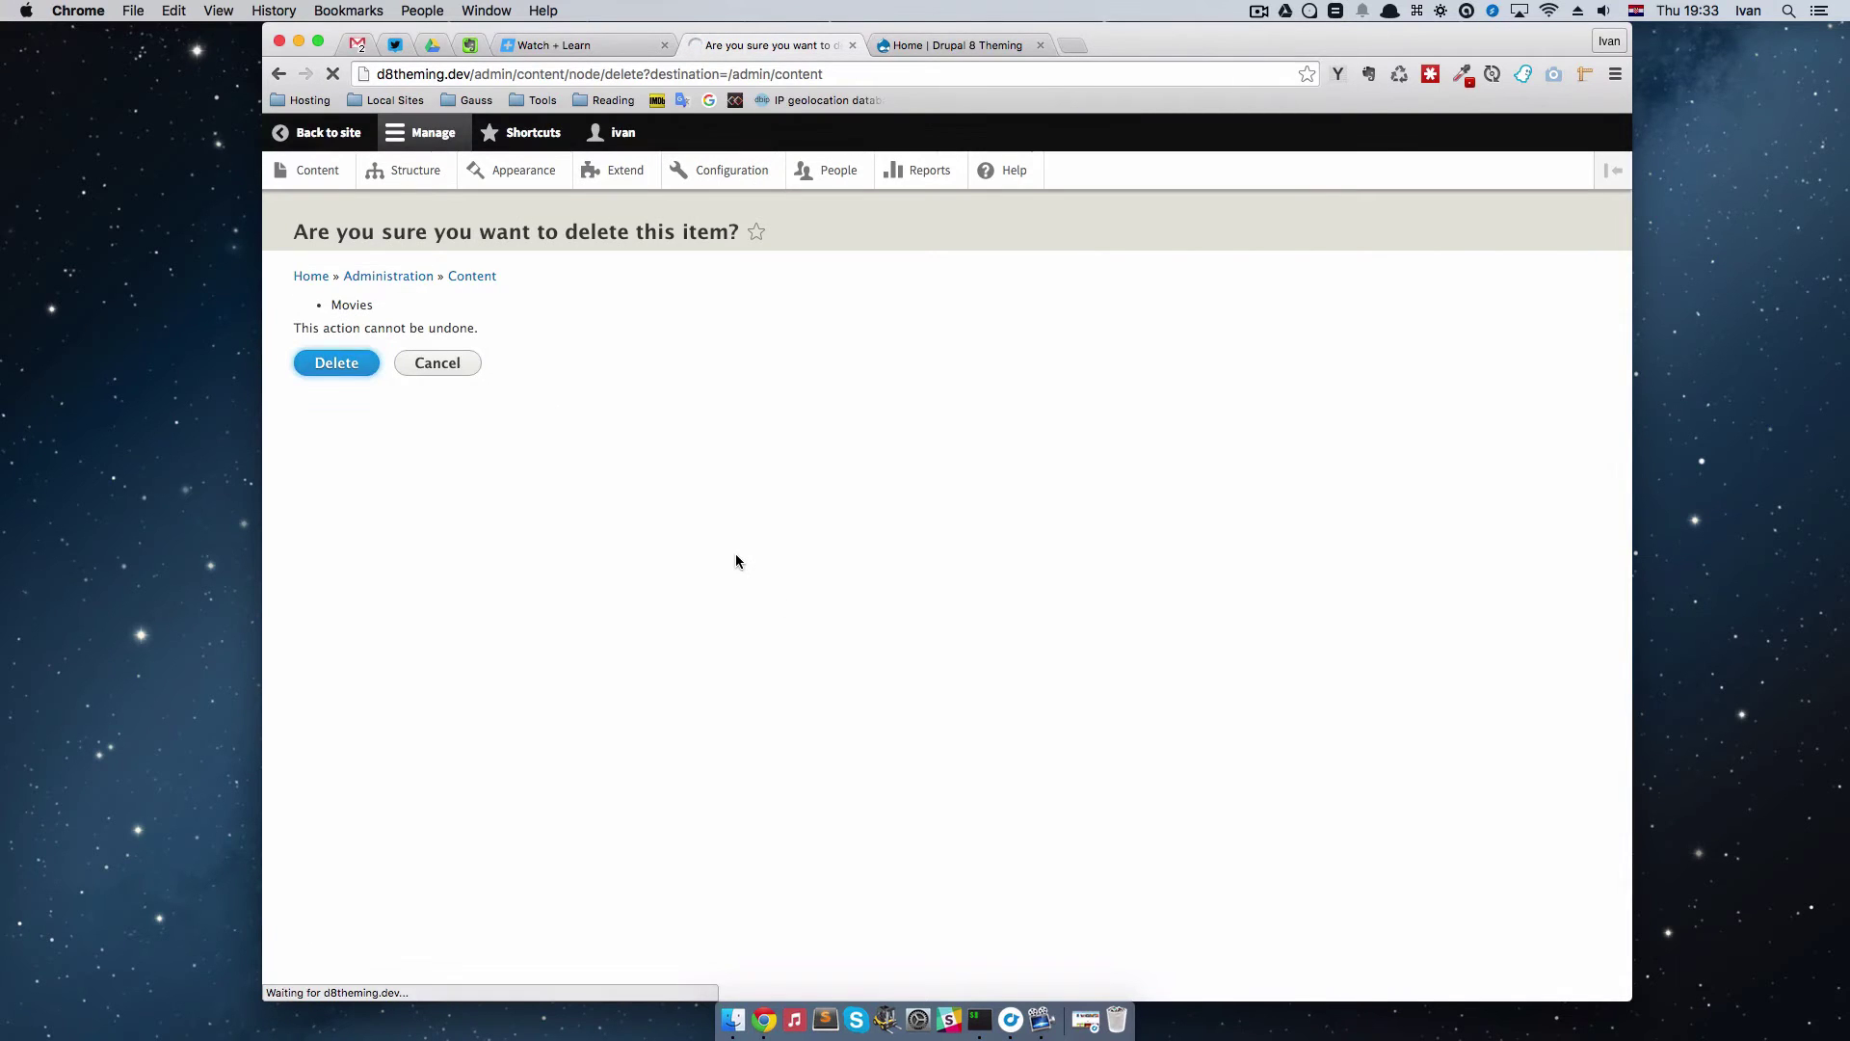
# Step: Start a new view from the site structure's Views list and name it Movie list
pyautogui.scroll(-5, 639, 613)
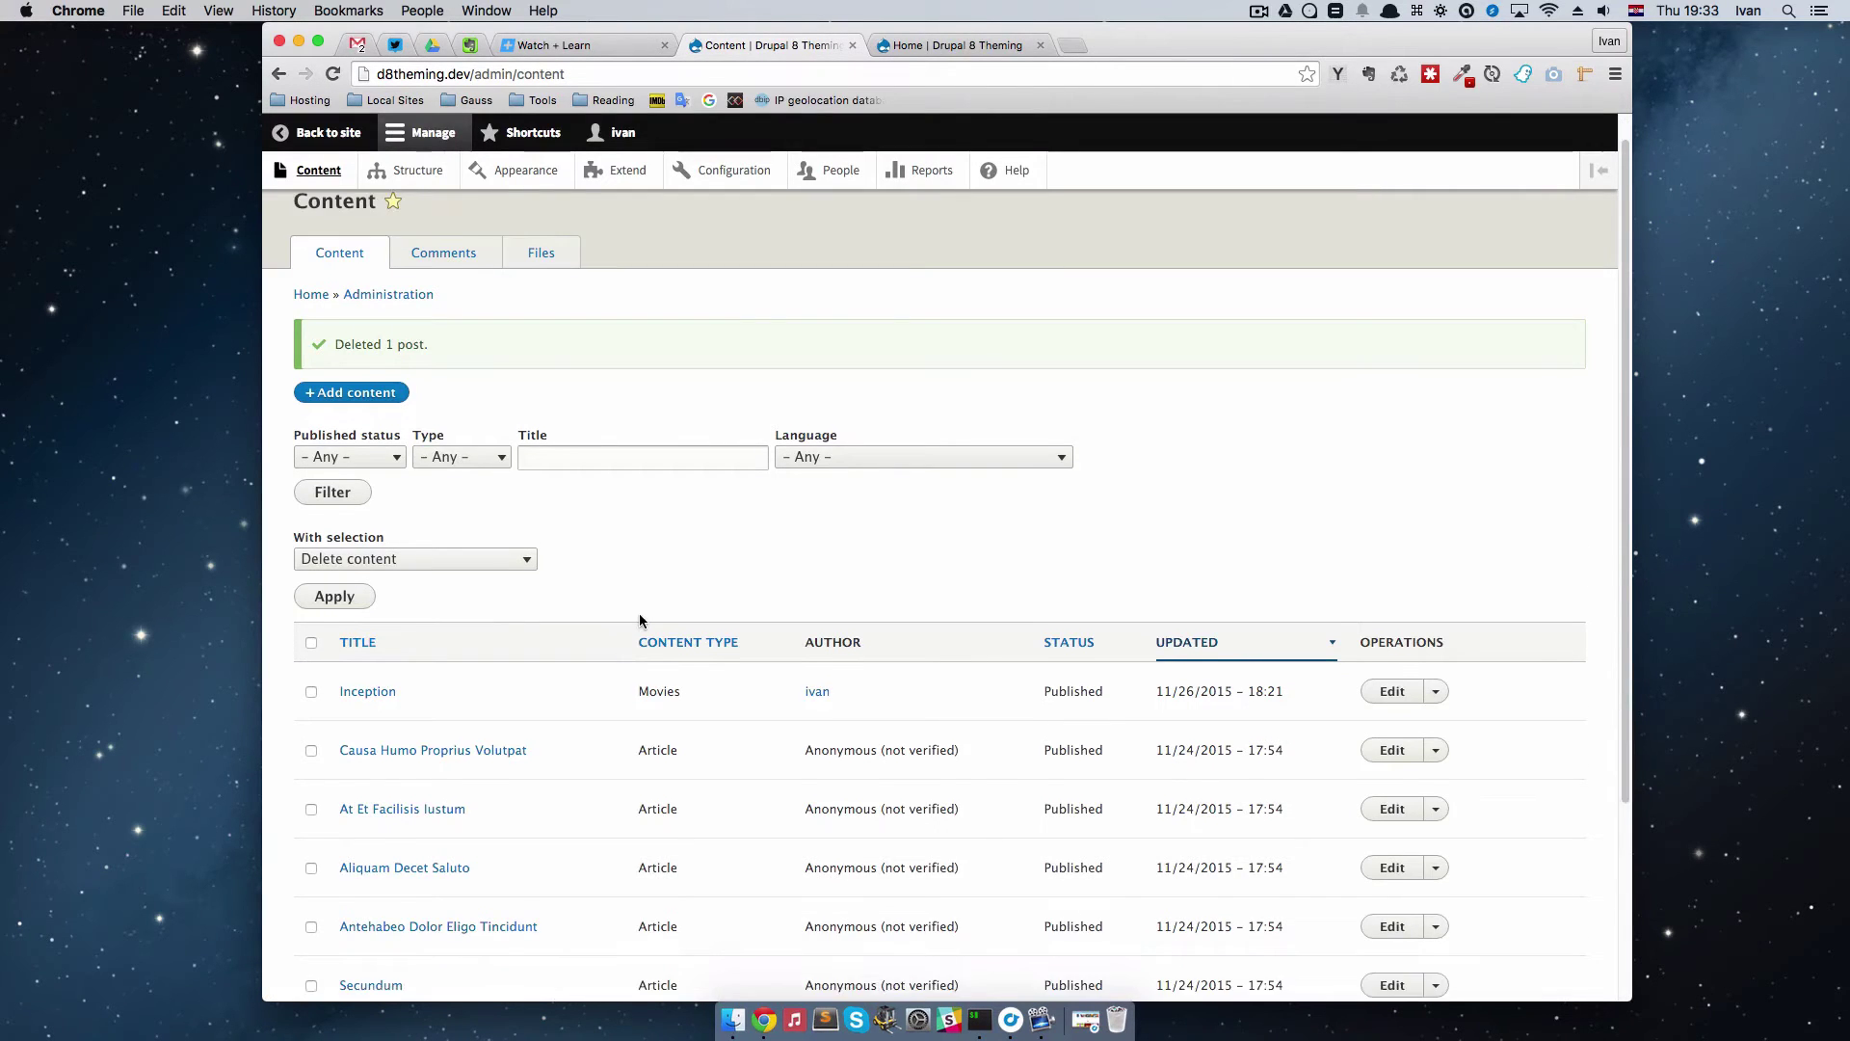
pyautogui.scroll(5, 639, 617)
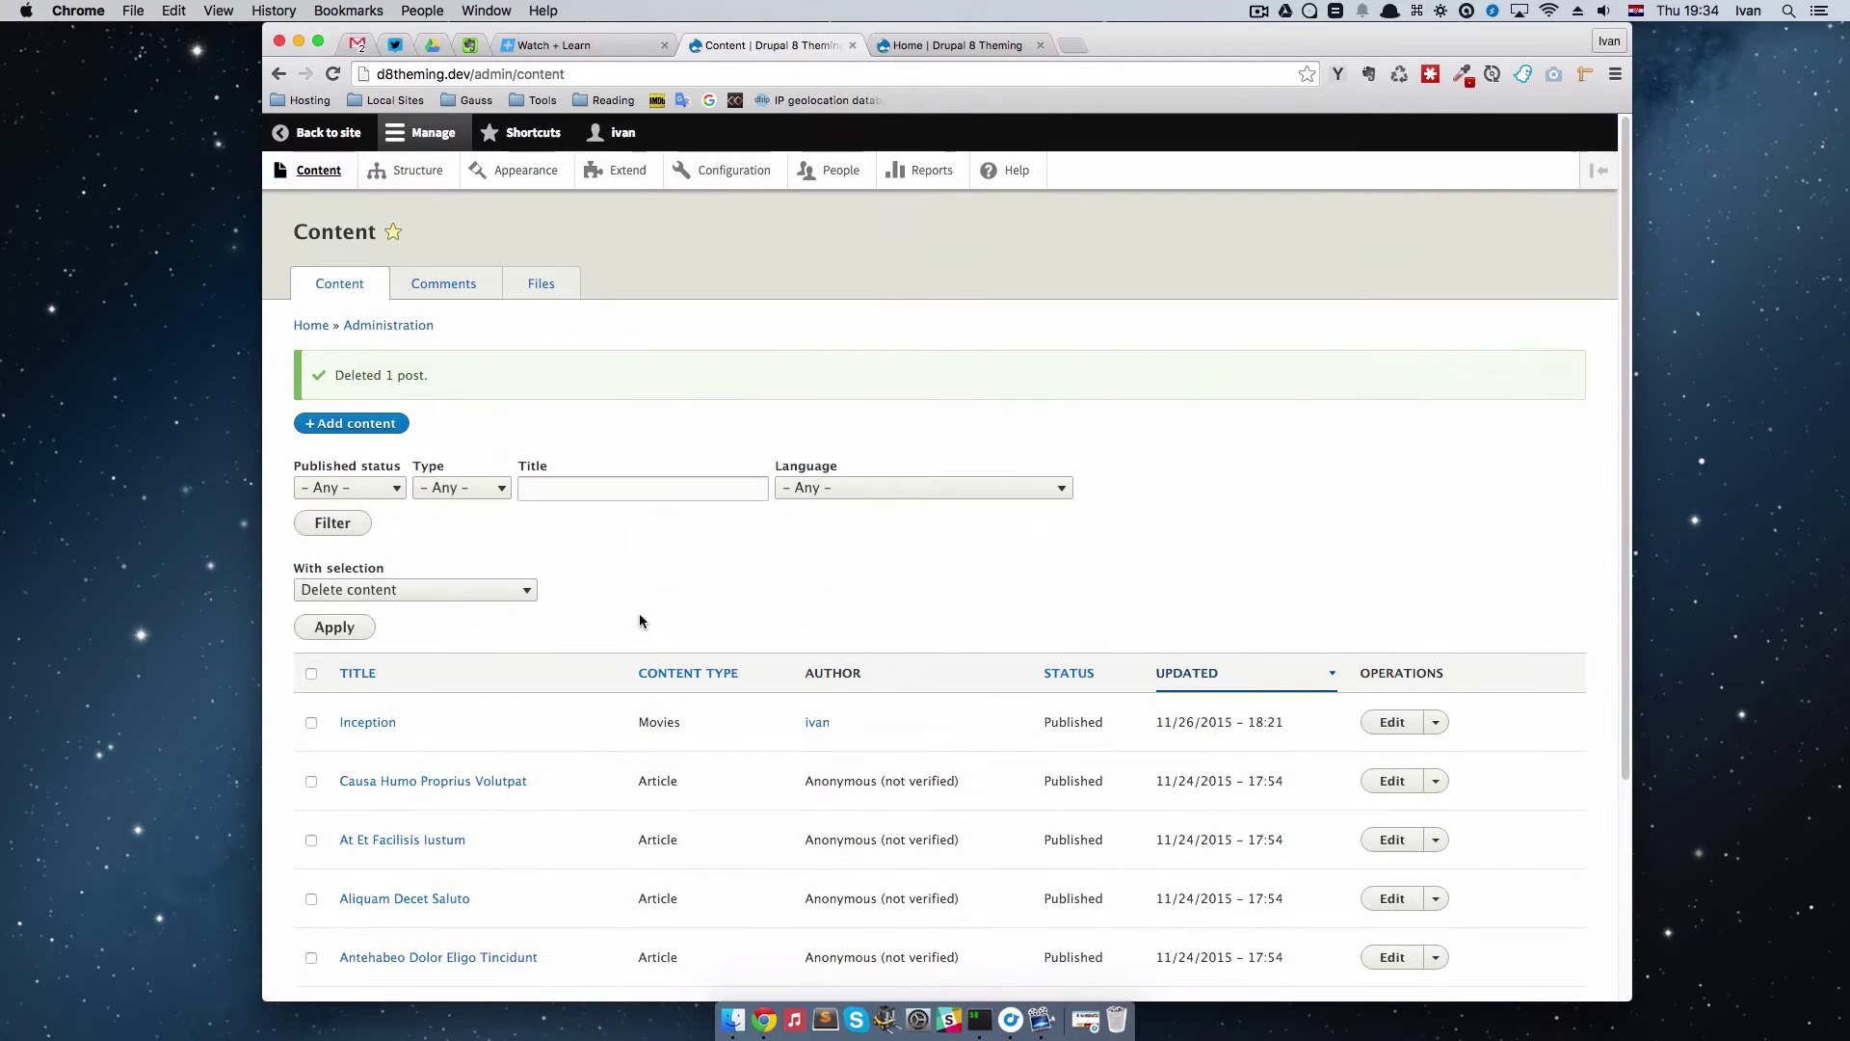
pyautogui.click(422, 173)
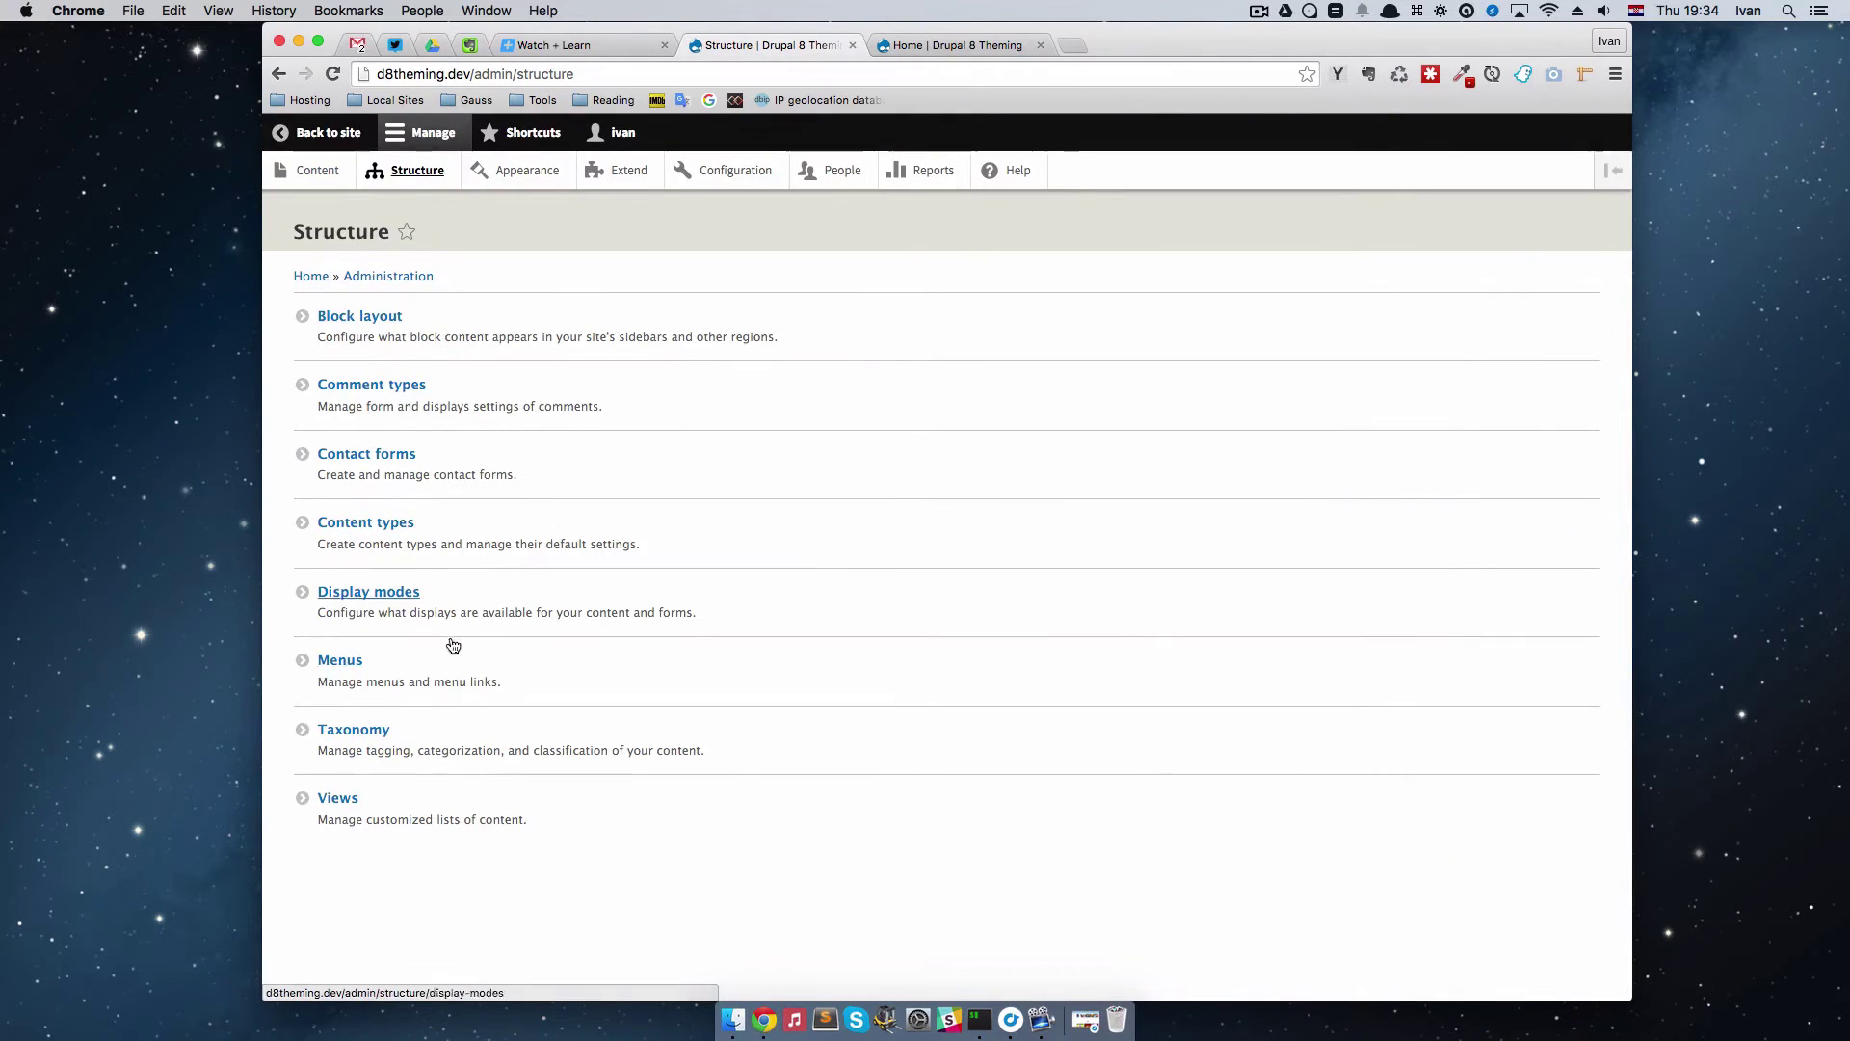
pyautogui.click(340, 799)
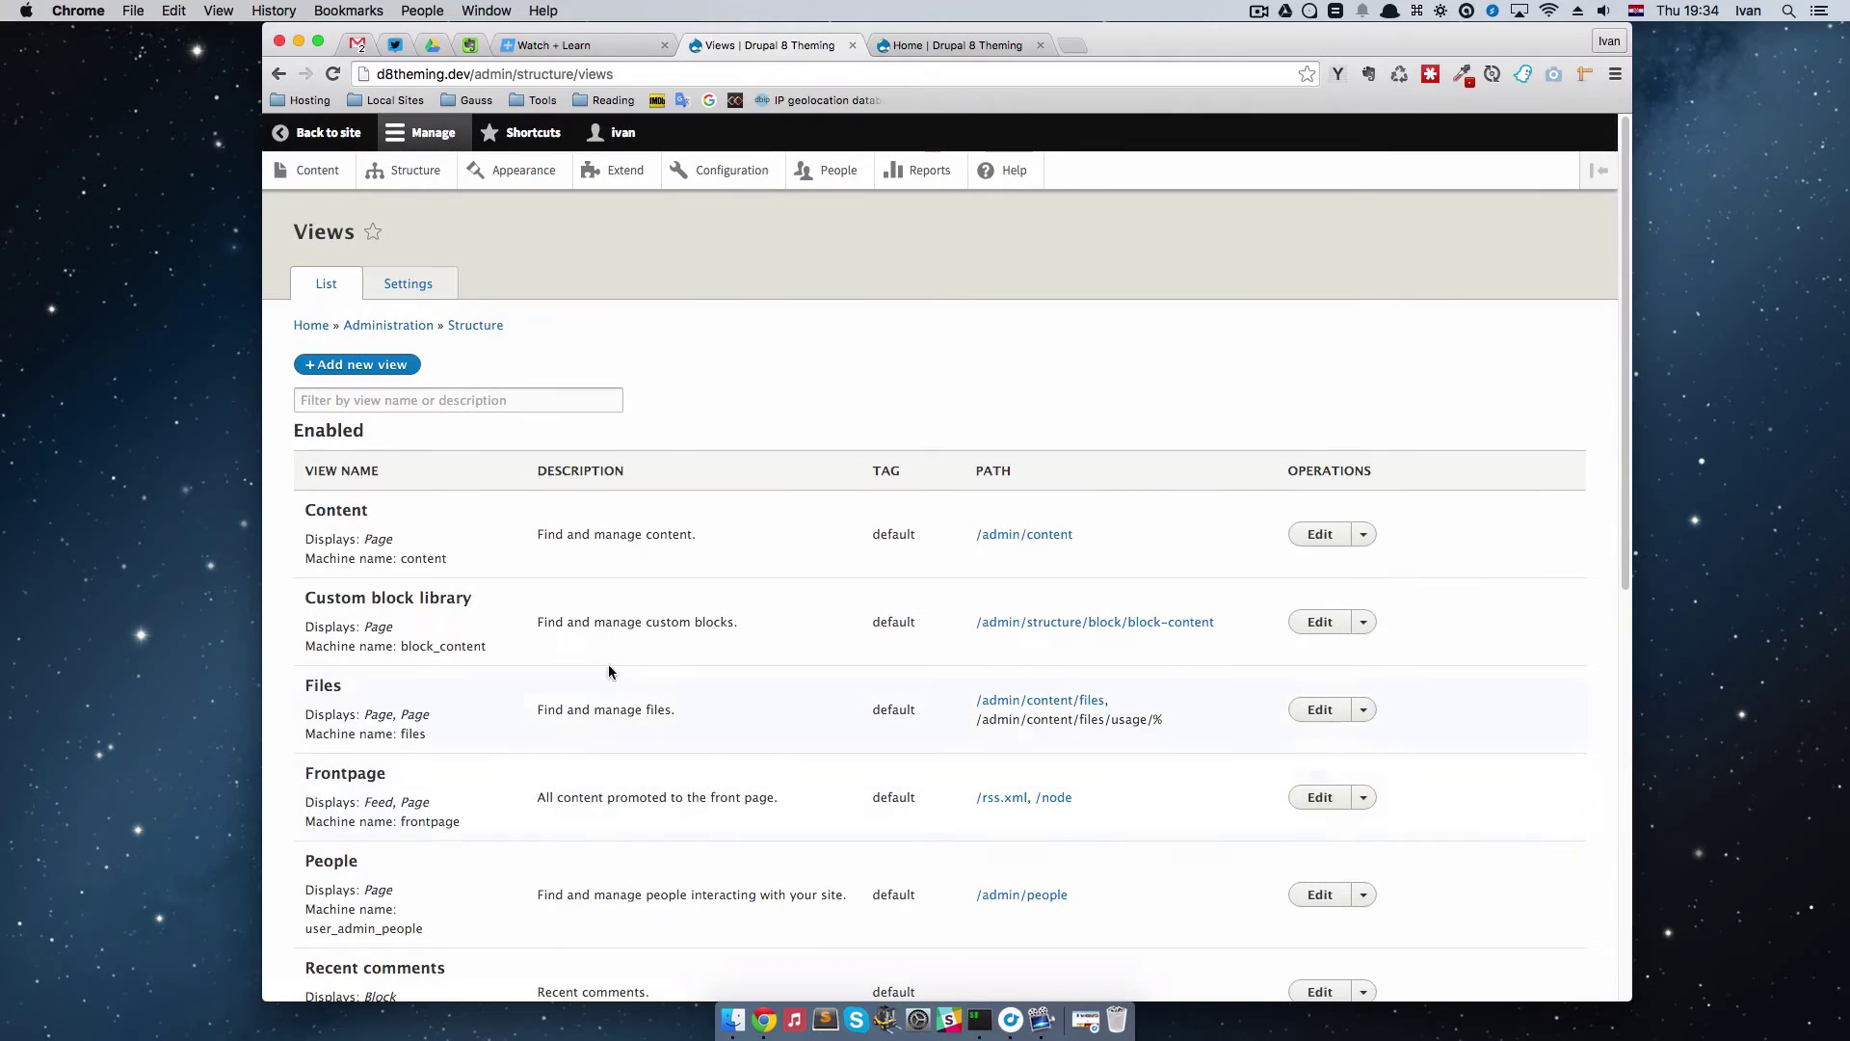
pyautogui.click(382, 366)
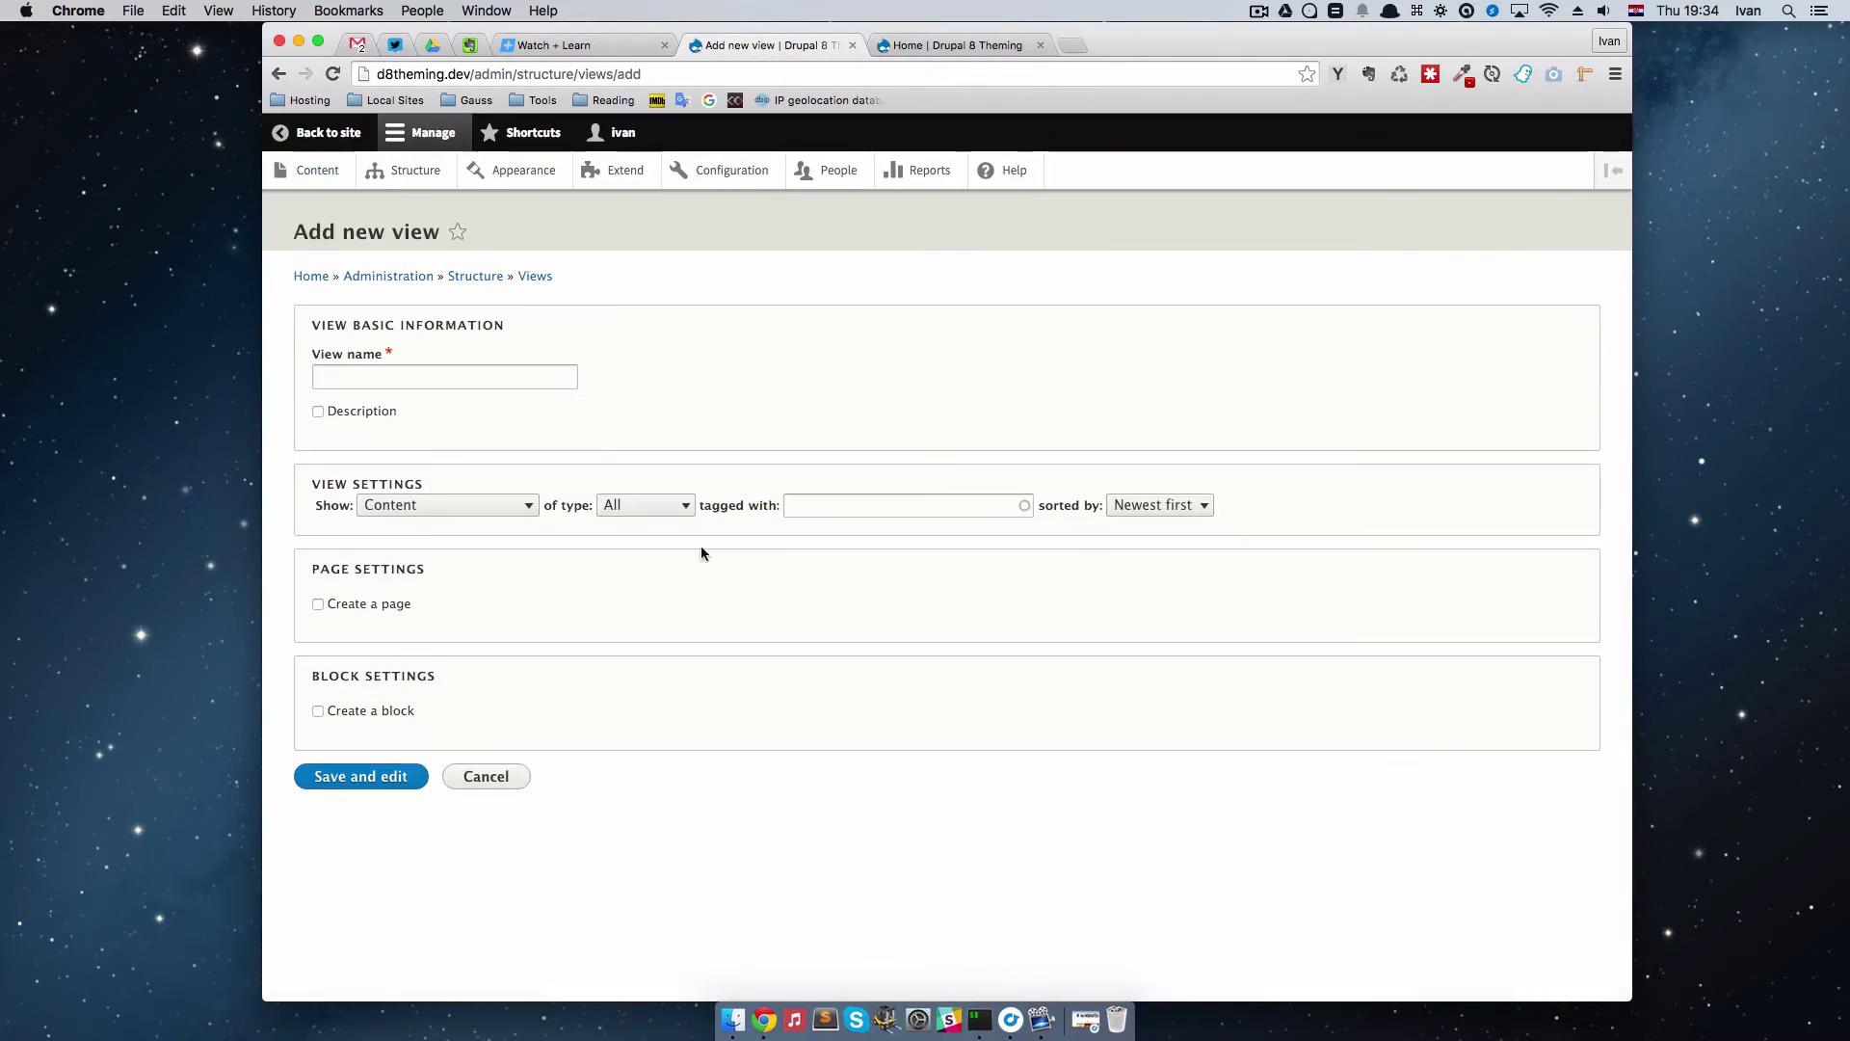
pyautogui.write('Movie list')
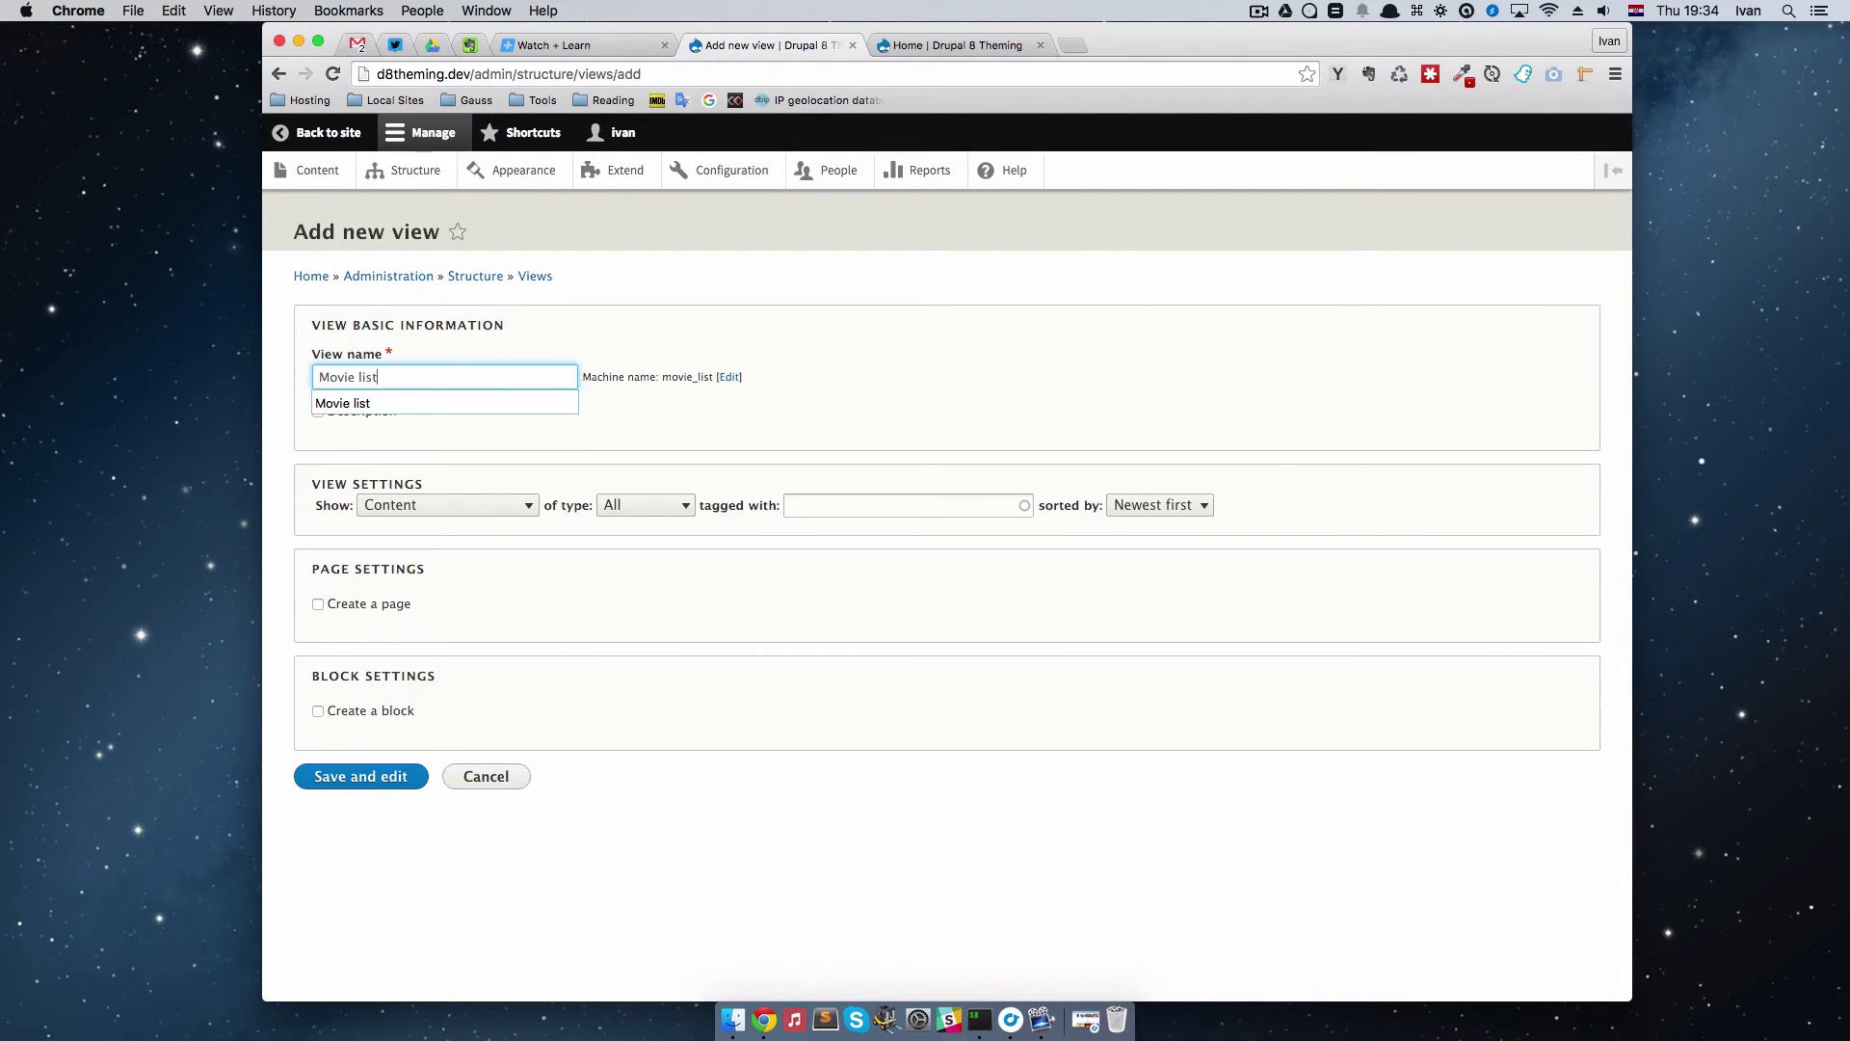
pyautogui.click(855, 451)
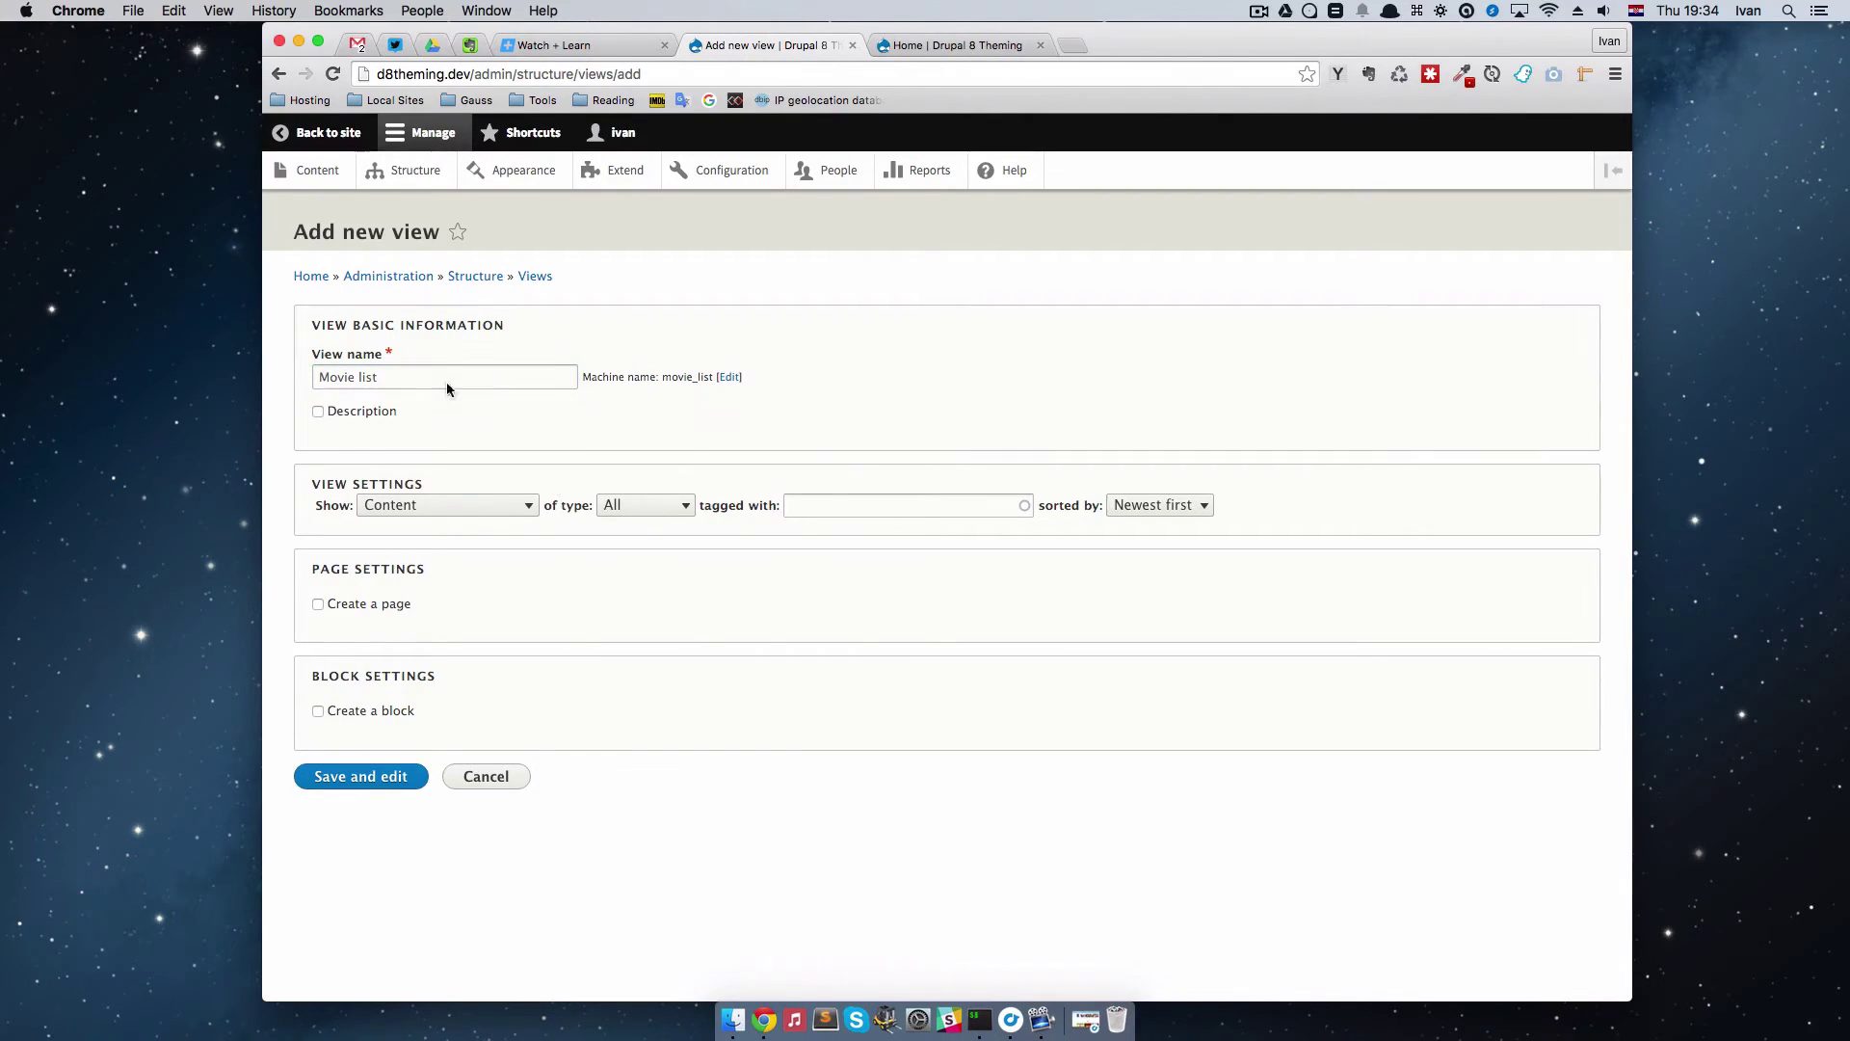
# Step: Enable a page display for the new view and set its page title to Movies
pyautogui.click(317, 604)
pyautogui.scroll(-5, 819, 583)
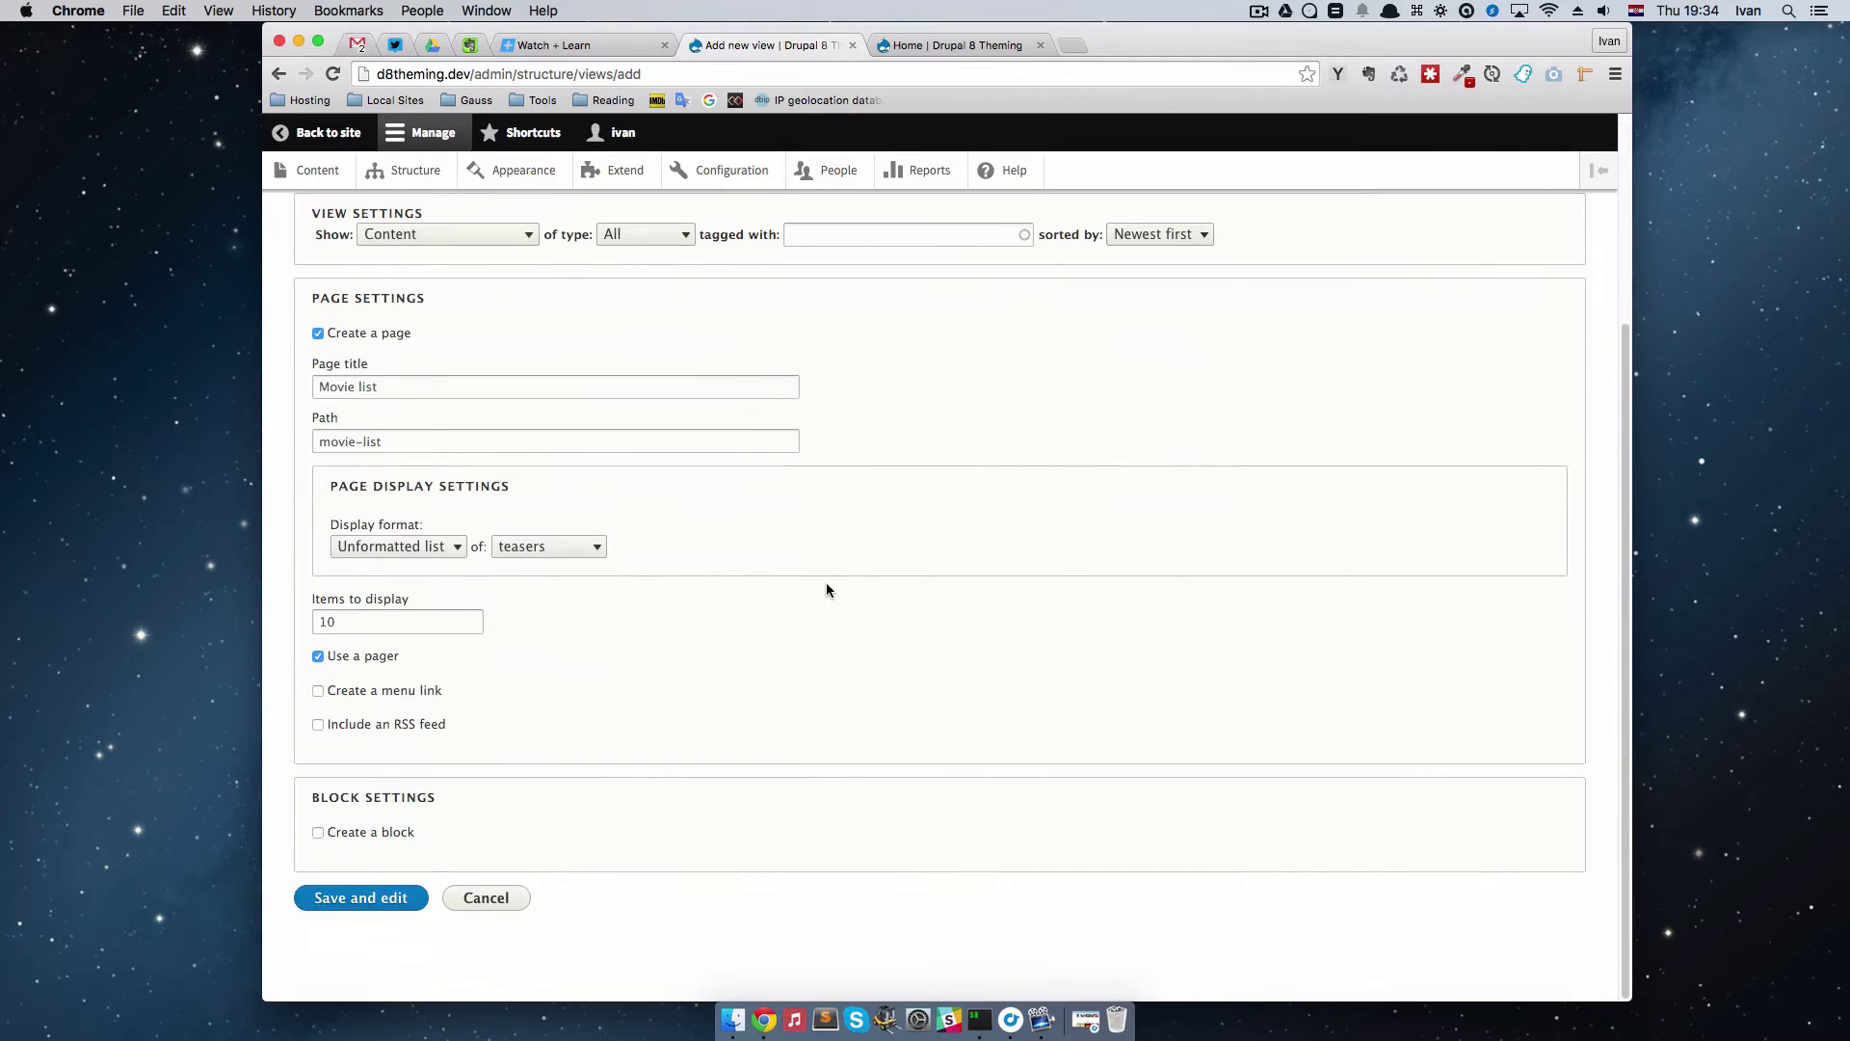
pyautogui.click(374, 388)
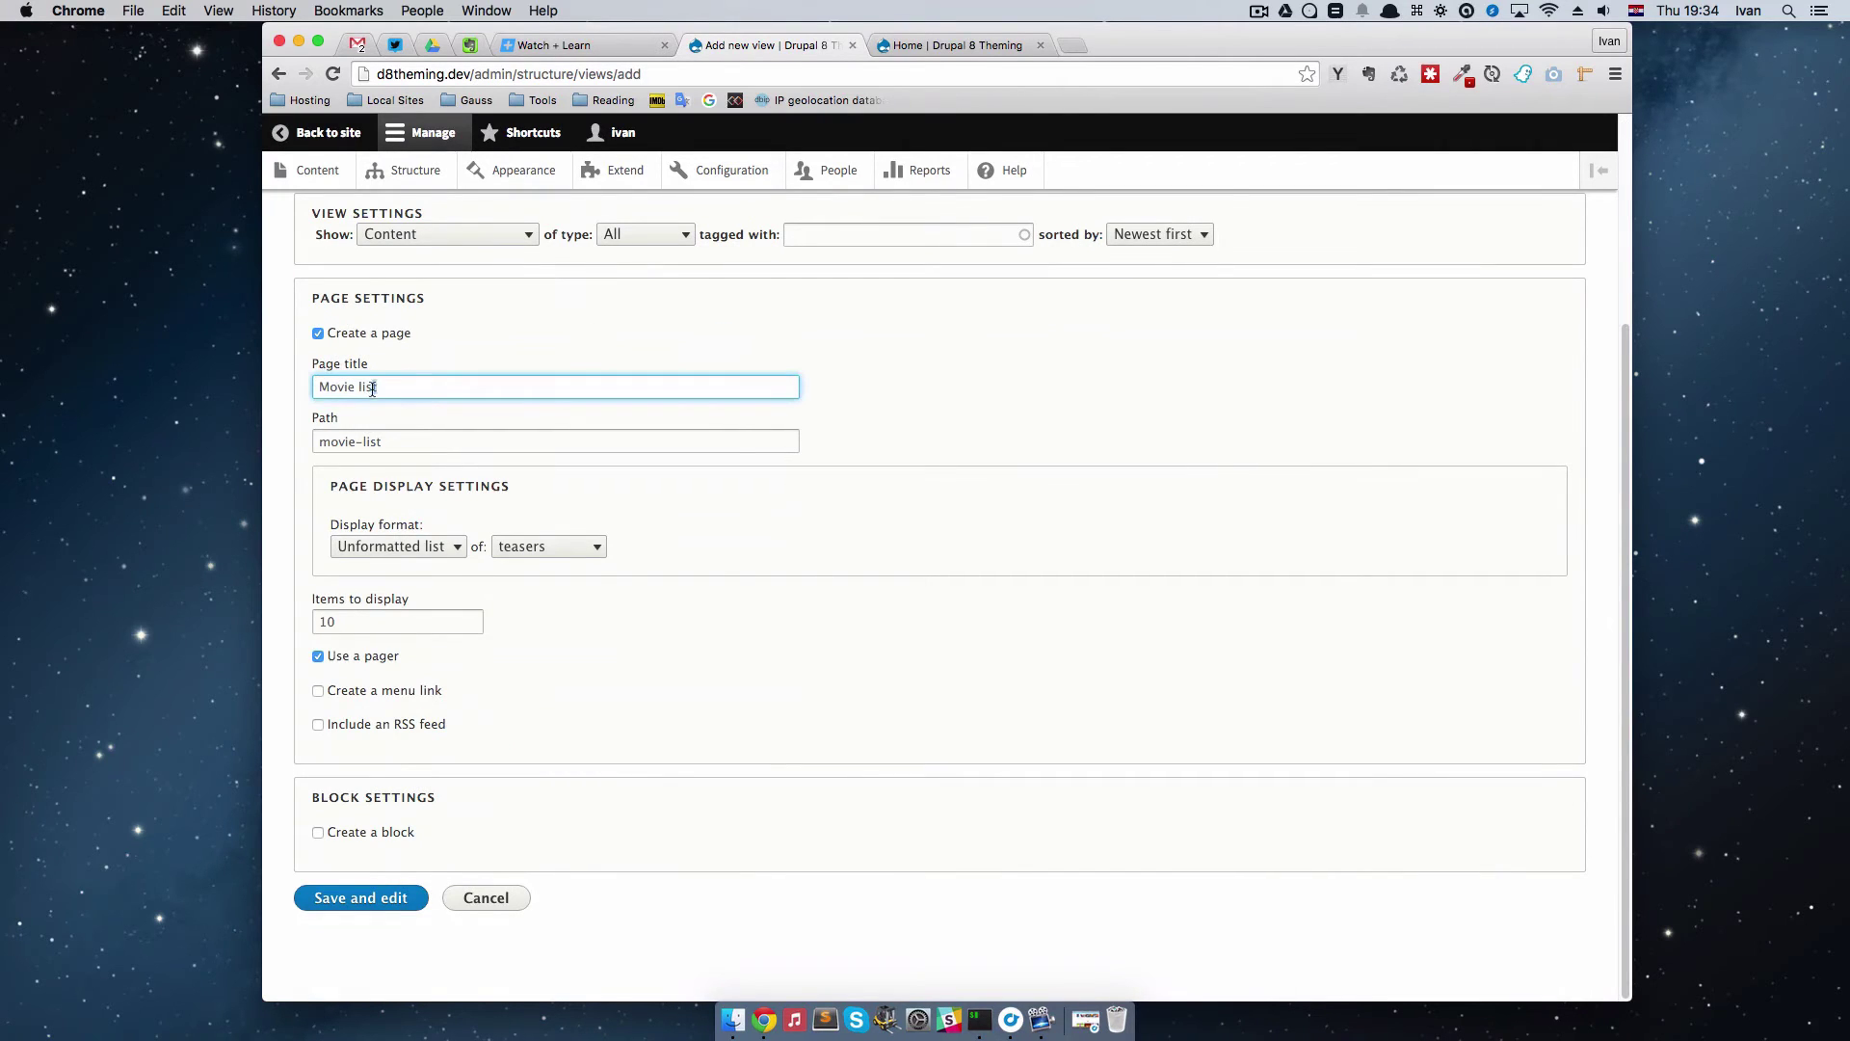
pyautogui.write('list')
pyautogui.press('BackSpace')
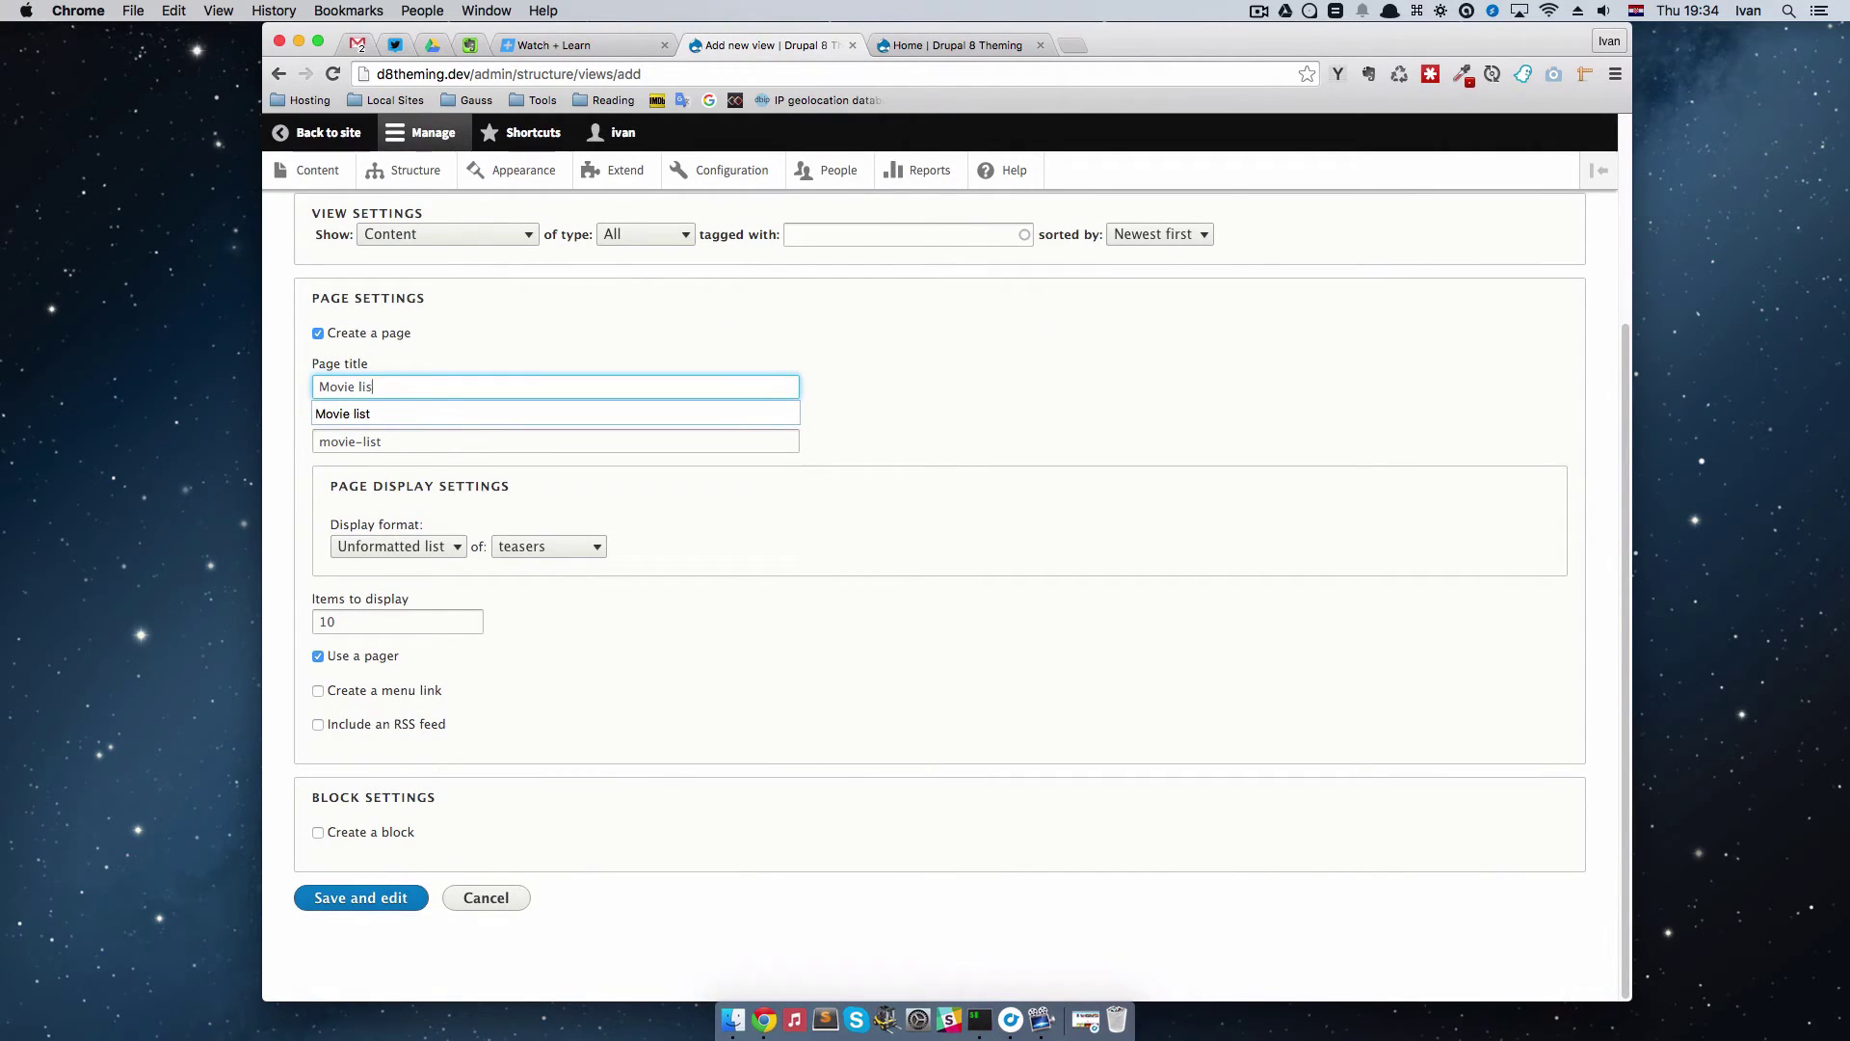
pyautogui.press('BackSpace')
pyautogui.press('BackSpace')
pyautogui.write('es')
# Step: Set the page path to movies and save the view to continue editing it
pyautogui.moveTo(400, 442); pyautogui.dragTo(298, 440)
pyautogui.click(405, 442)
pyautogui.press('BackSpace')
pyautogui.press('BackSpace')
pyautogui.press('BackSpace')
pyautogui.press('BackSpace')
pyautogui.press('BackSpace')
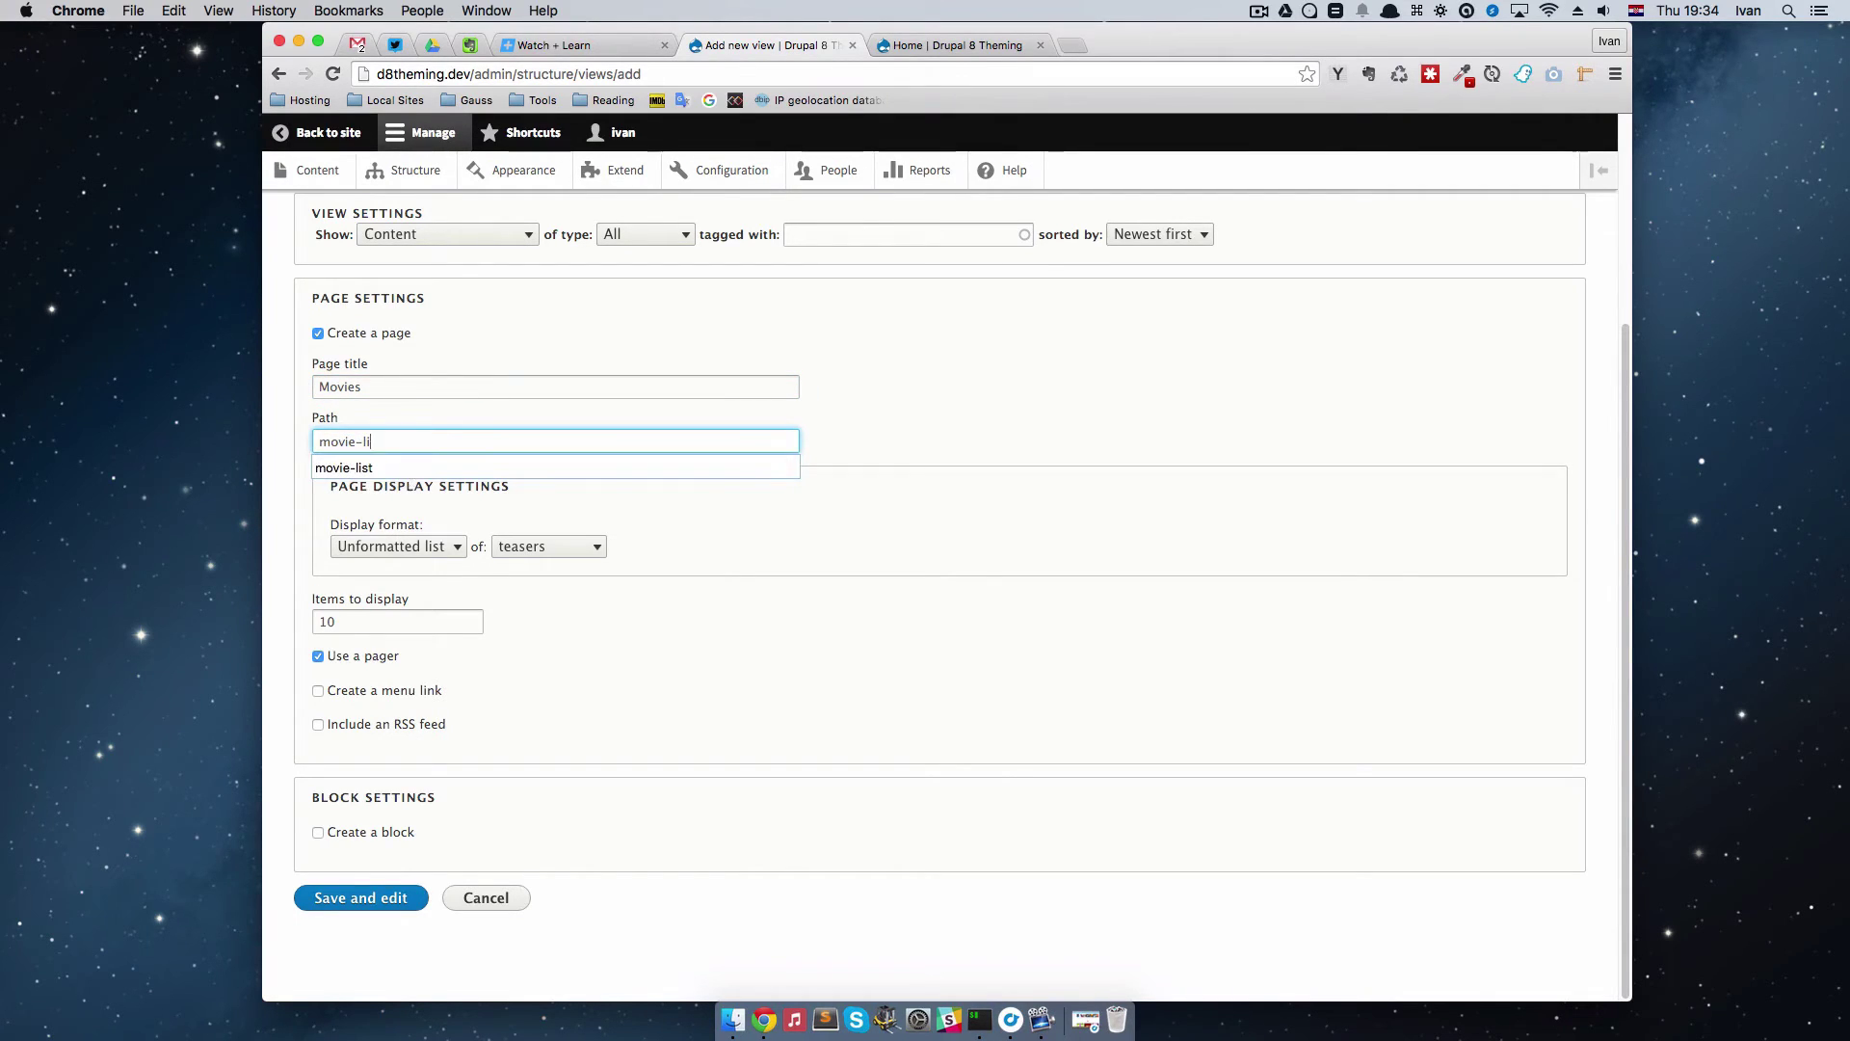
pyautogui.write('es')
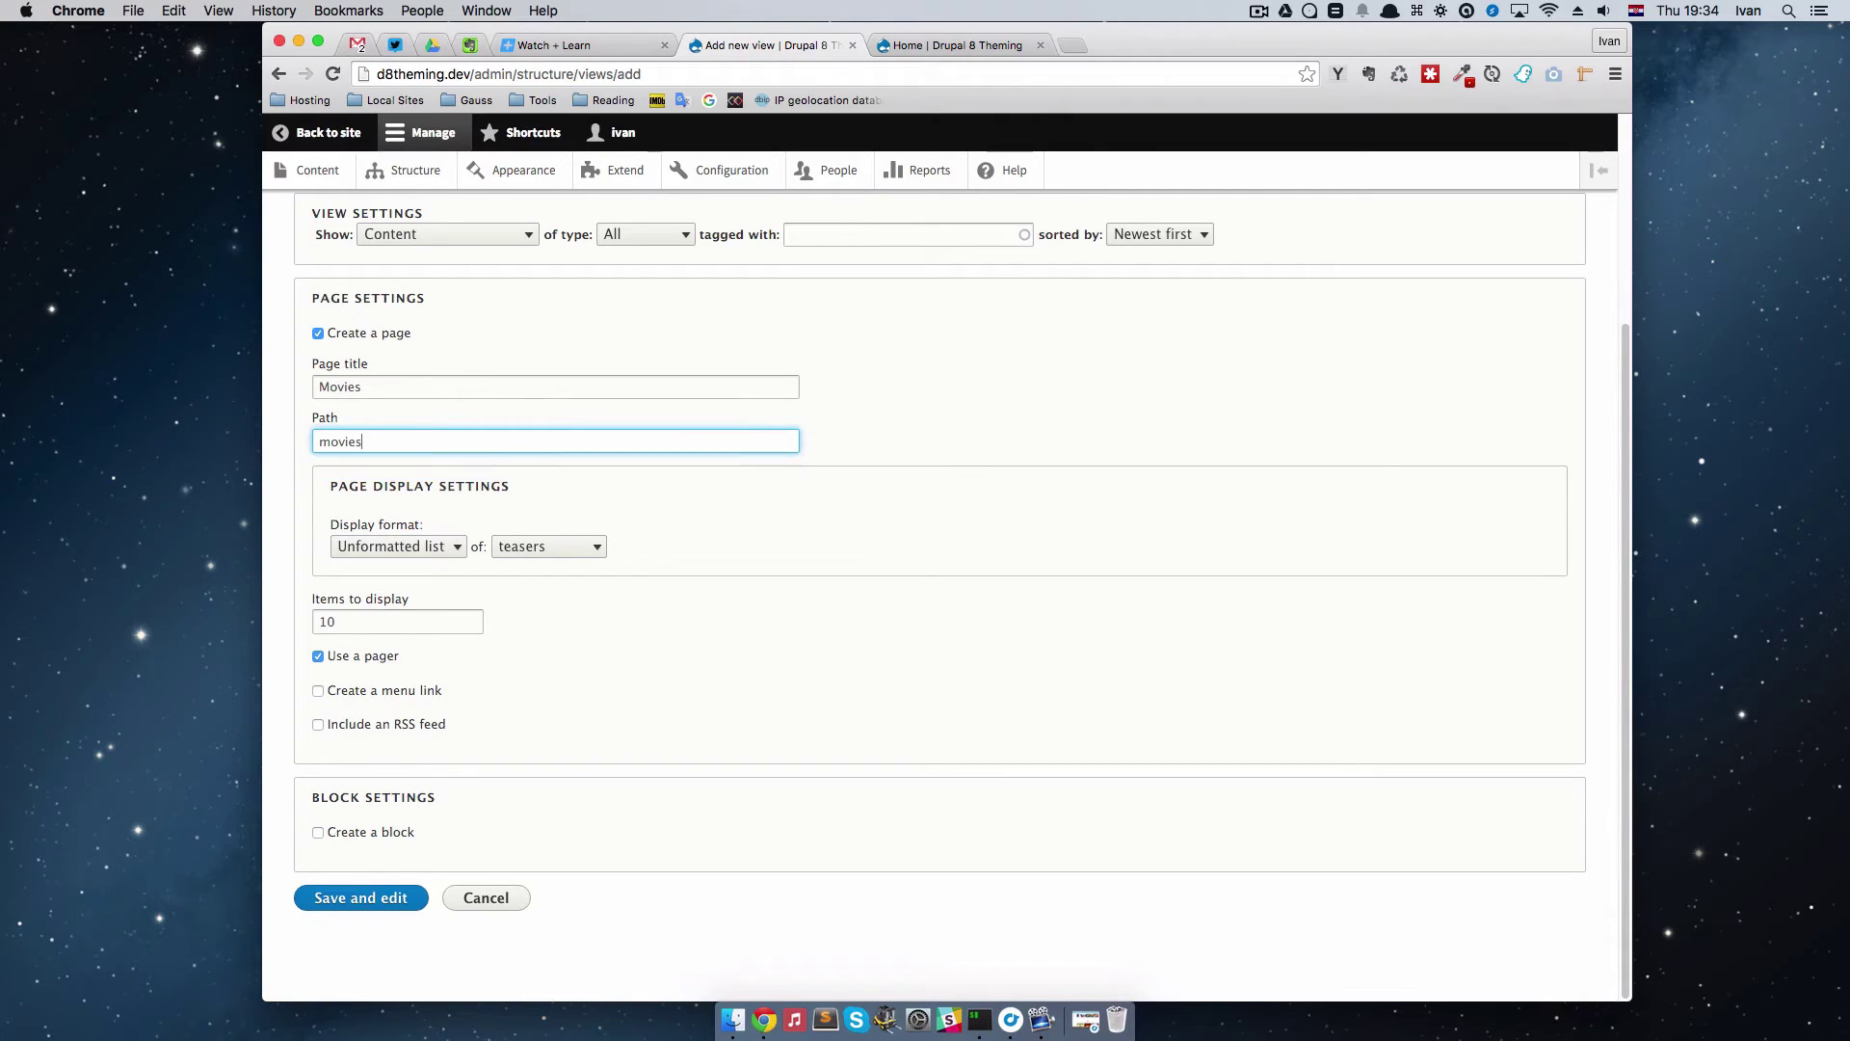
pyautogui.click(682, 518)
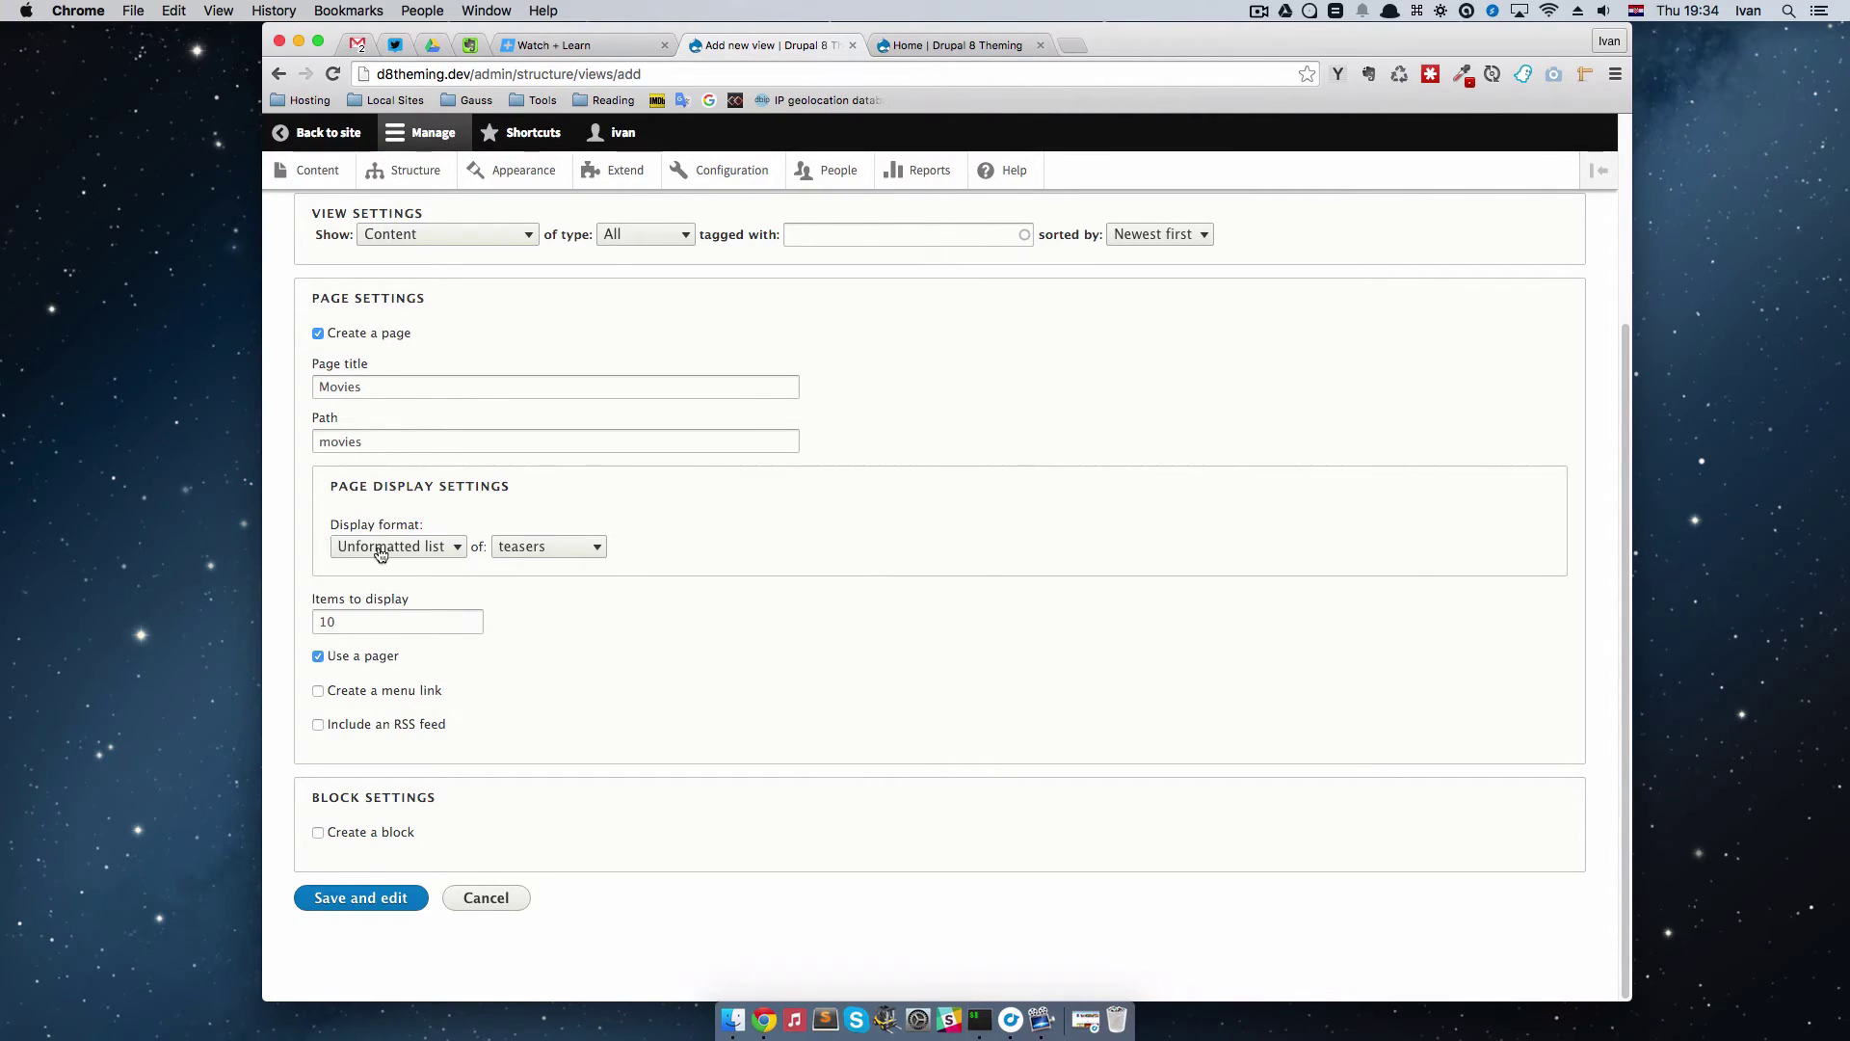
pyautogui.click(382, 901)
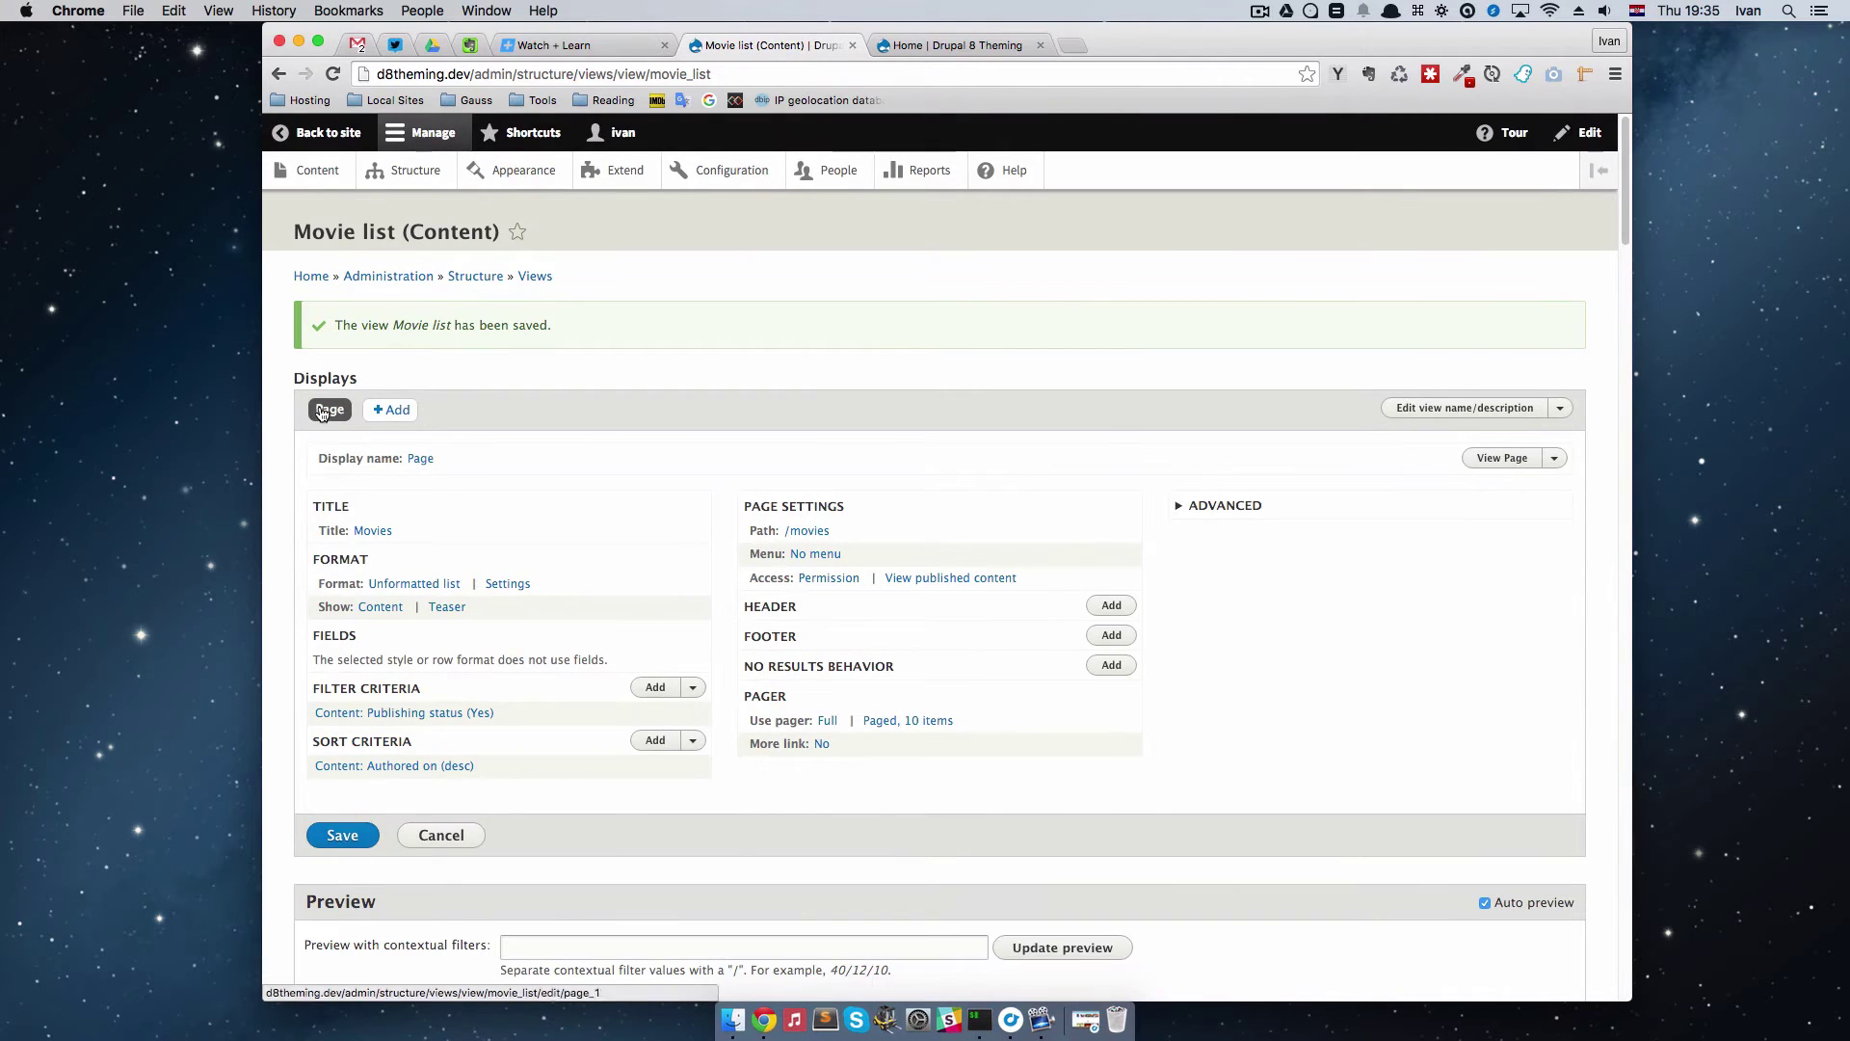
# Step: Review the Movie list view's settings and preview, and dismiss the field selection dialog without adding another Title field
pyautogui.scroll(-2, 723, 655)
pyautogui.scroll(-5, 728, 670)
pyautogui.scroll(2, 730, 676)
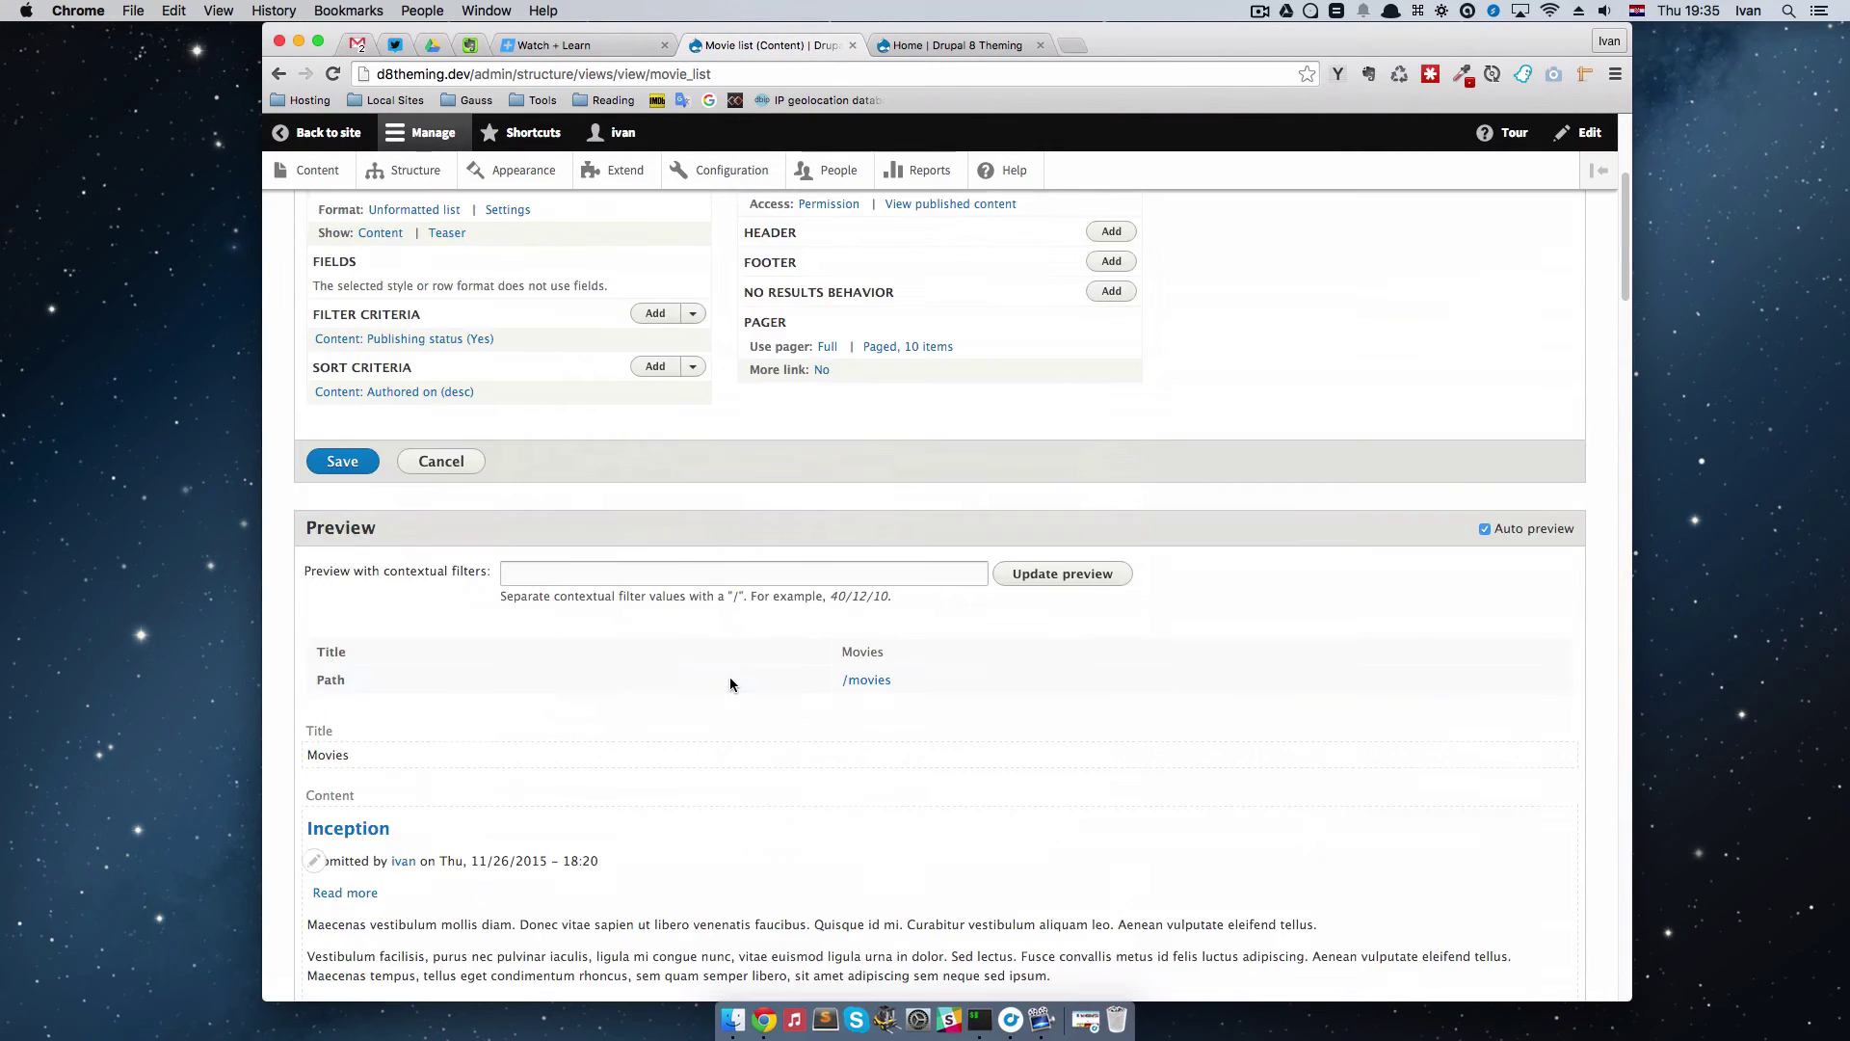
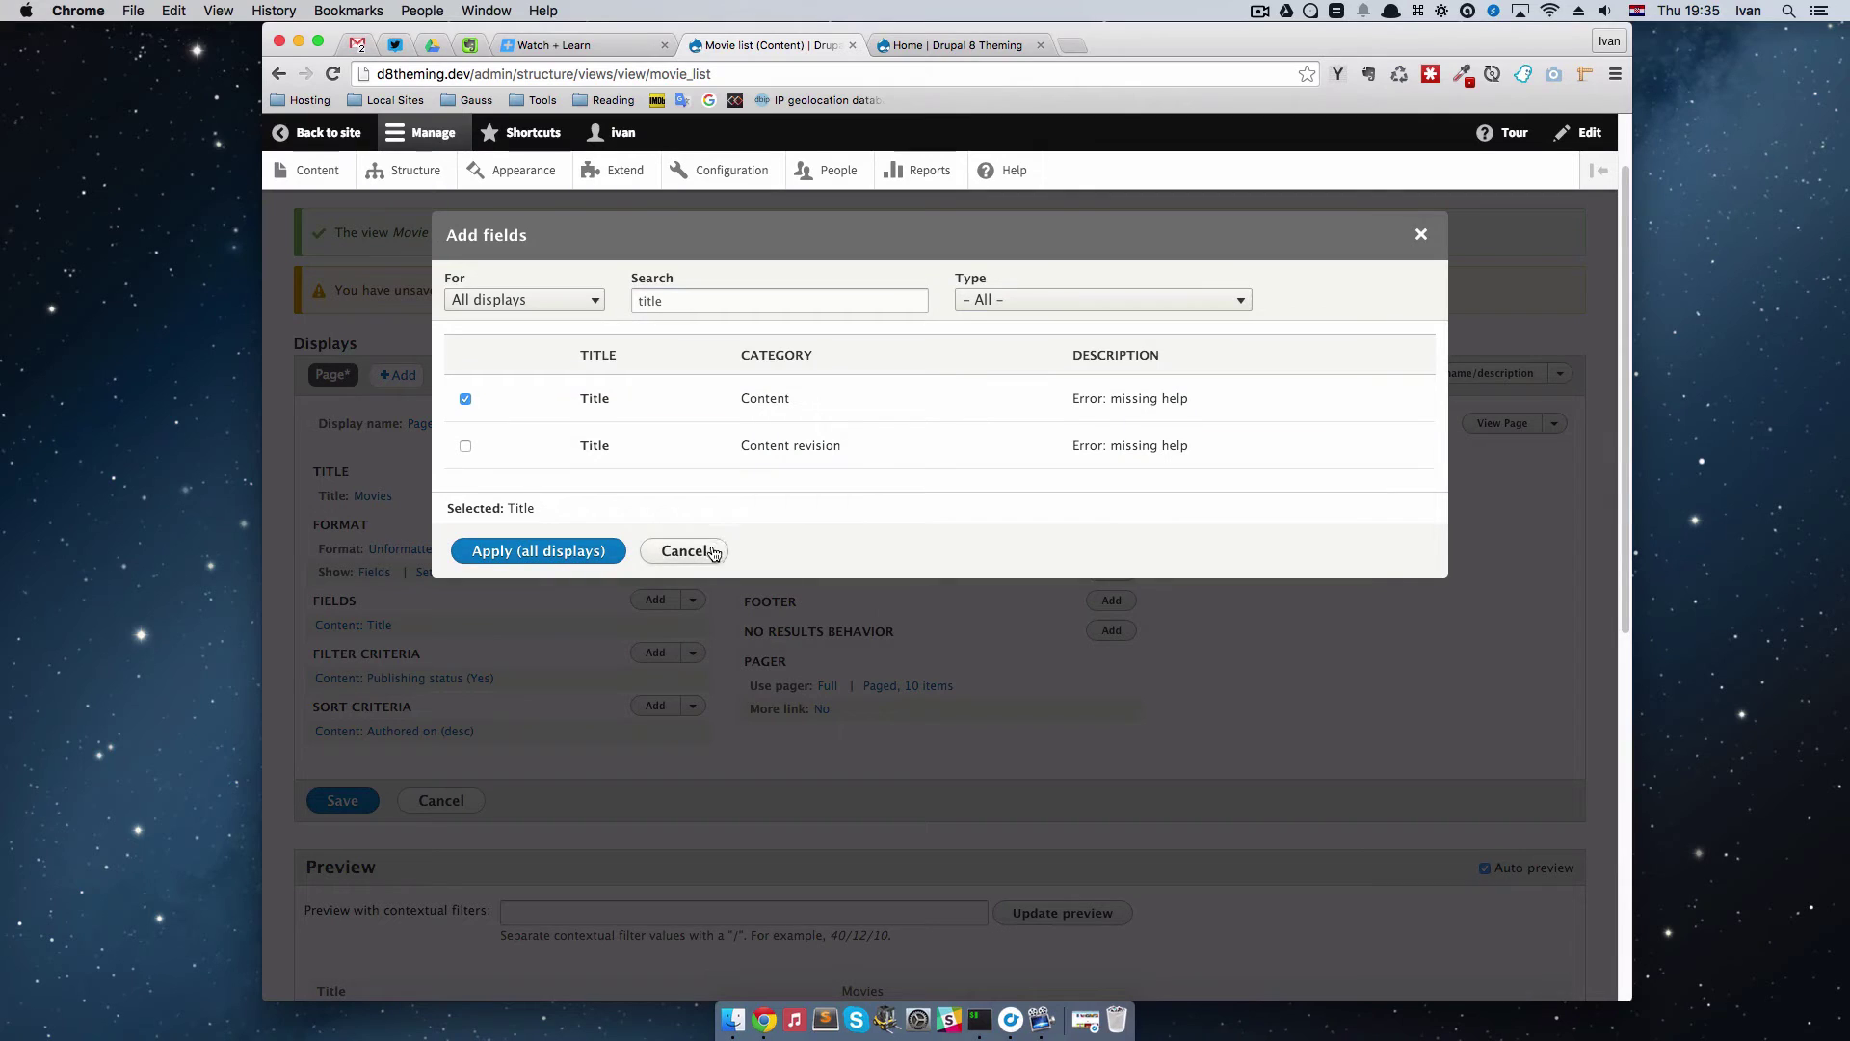
pyautogui.click(700, 550)
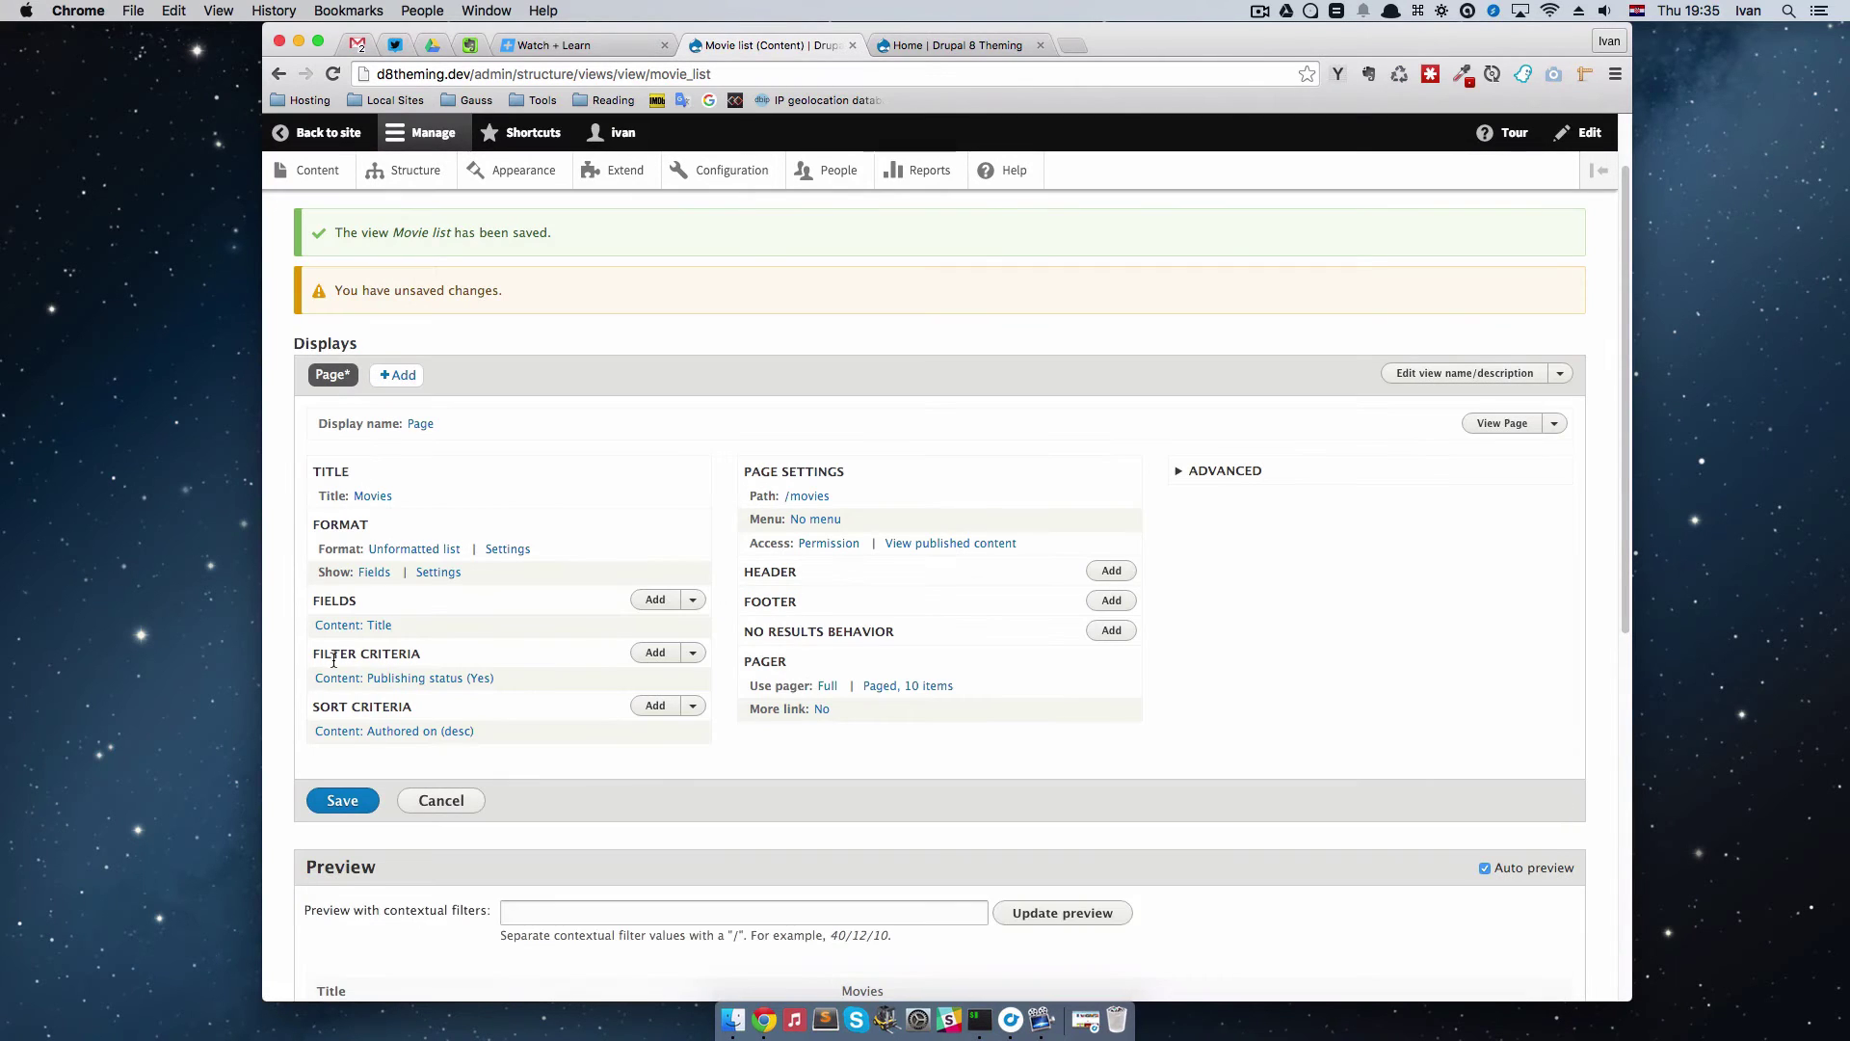
# Step: Find the Content category's Type criterion and add it as a filter for all displays of the view
pyautogui.click(655, 652)
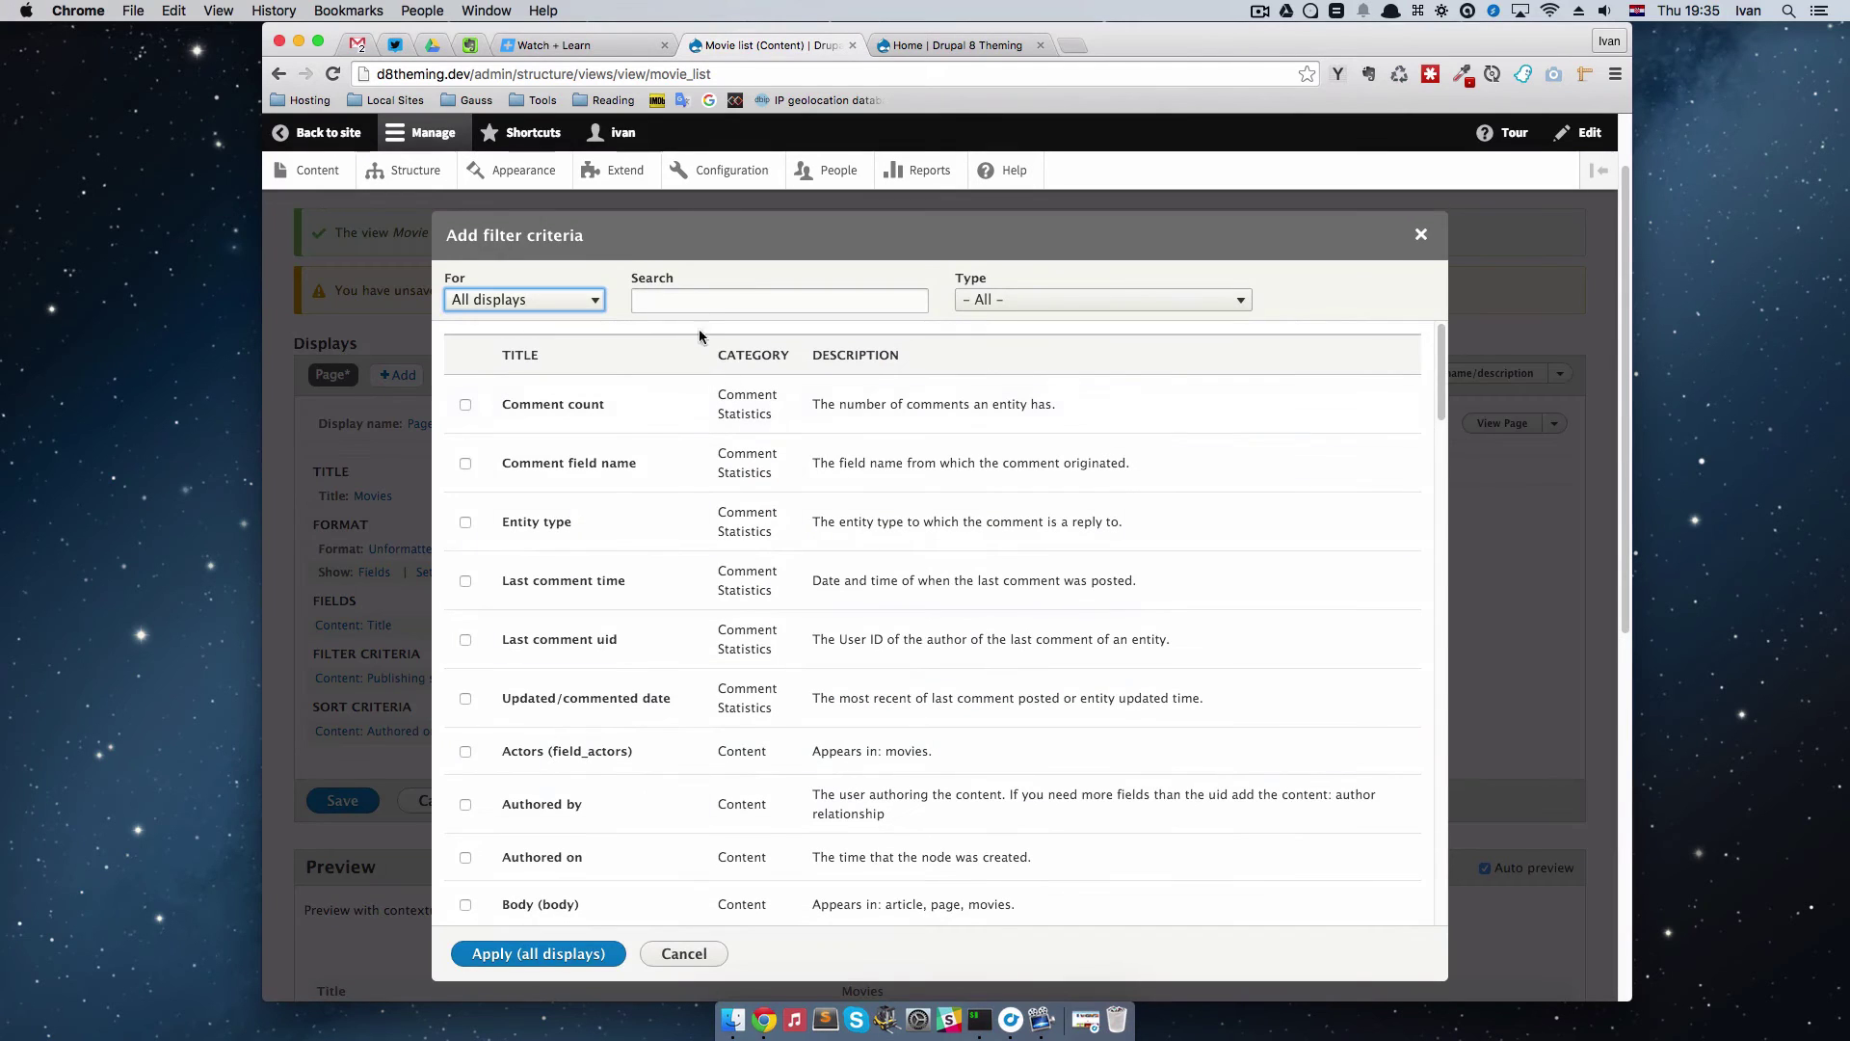
pyautogui.write('m')
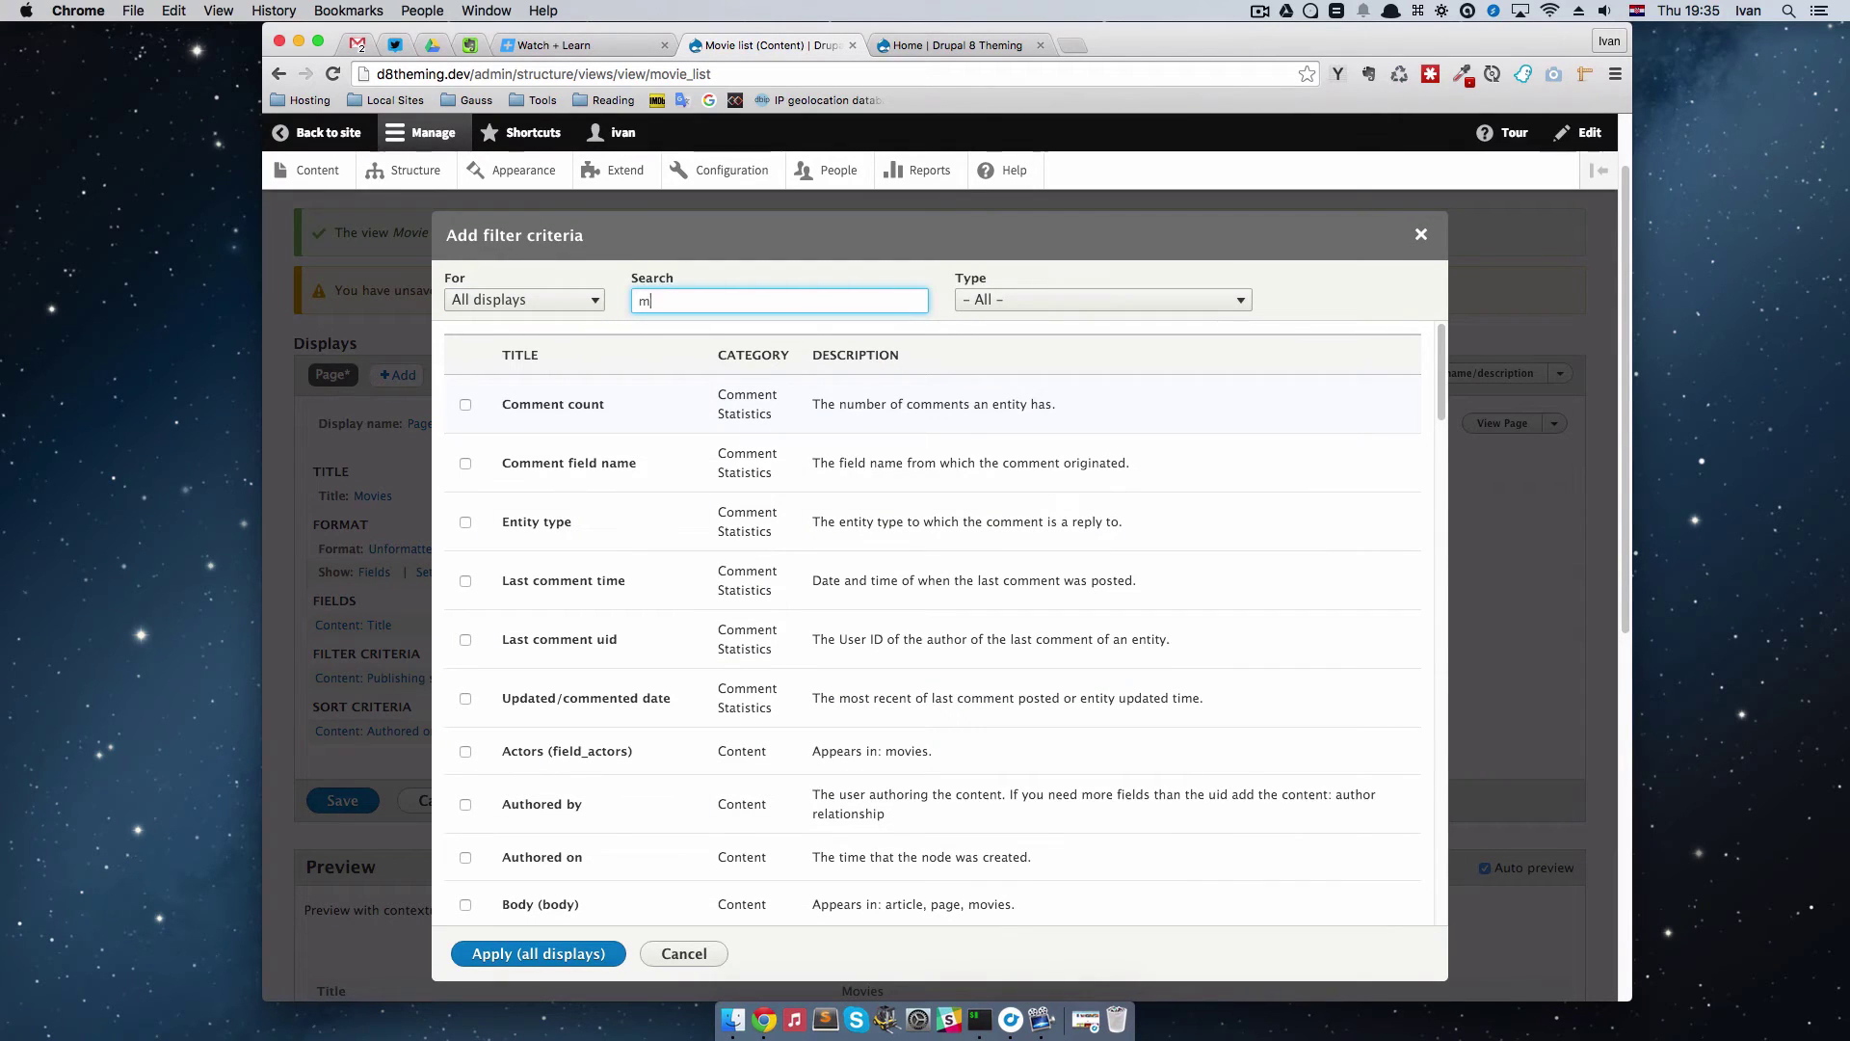
pyautogui.write('ovies')
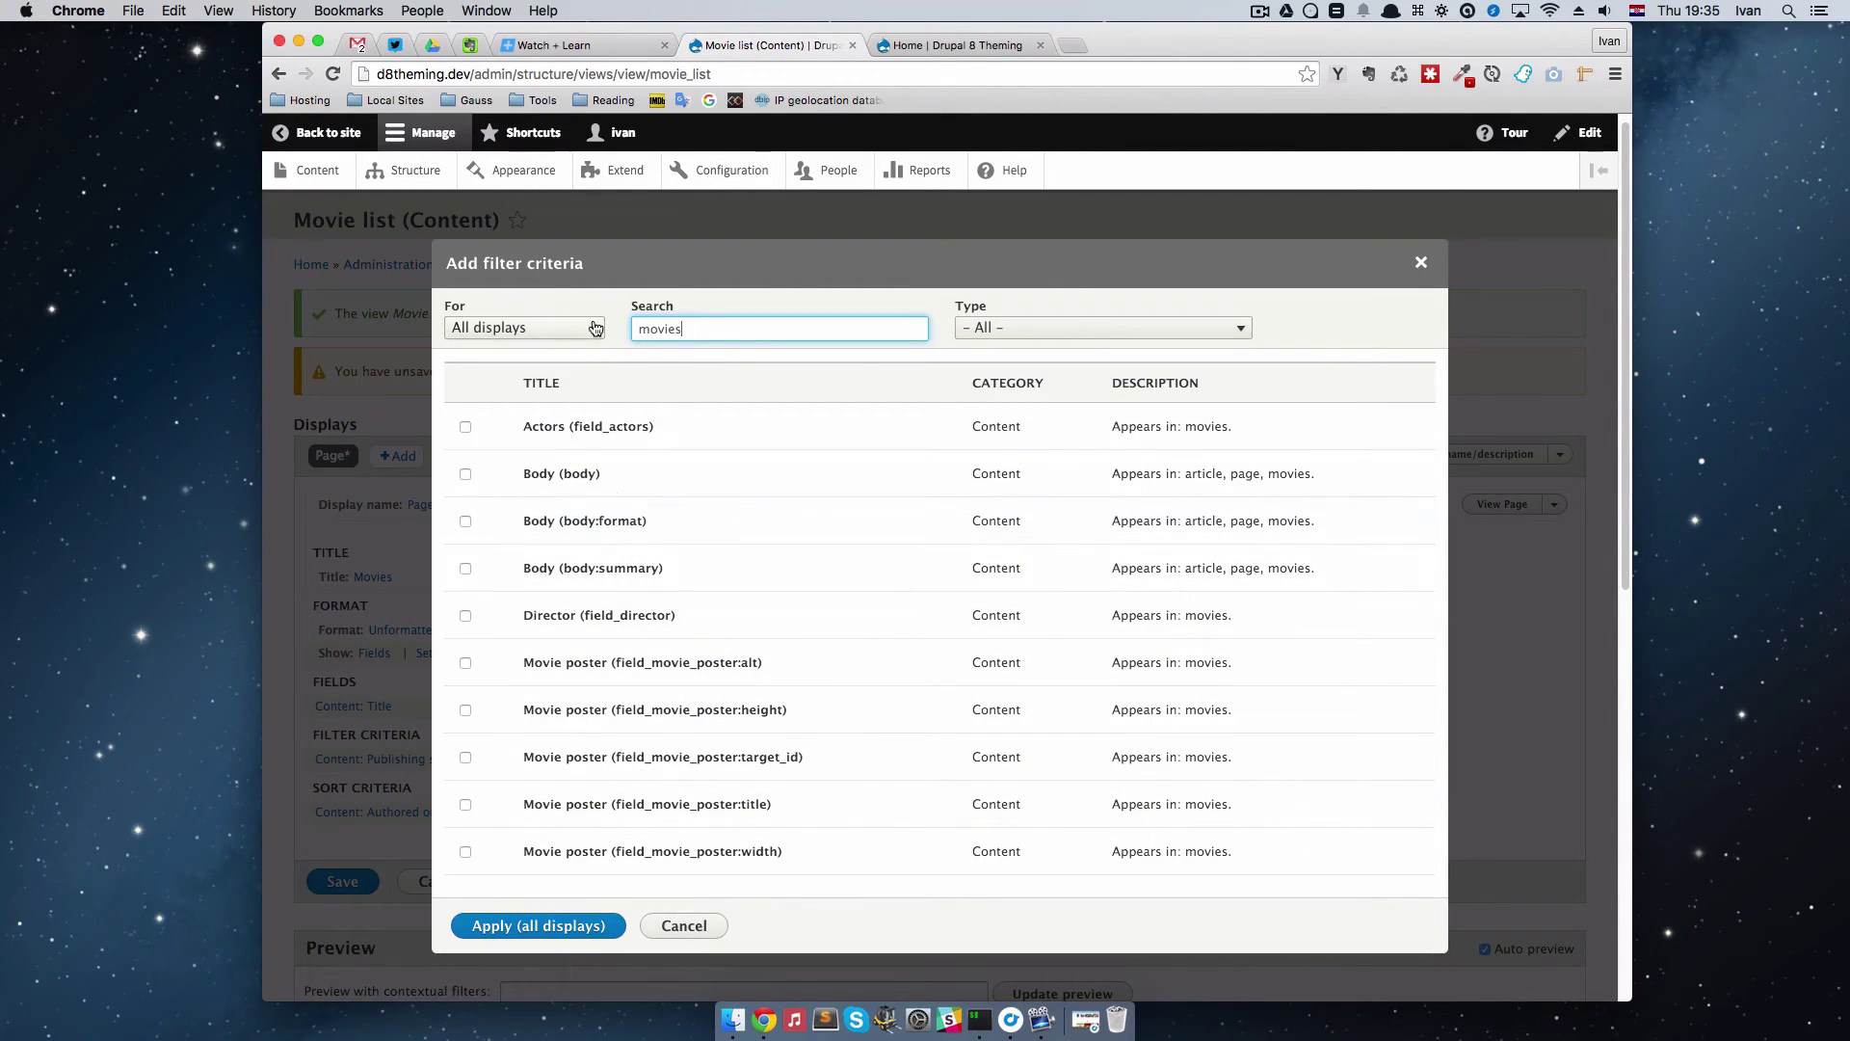
pyautogui.moveTo(748, 331); pyautogui.dragTo(525, 328)
pyautogui.write('contet')
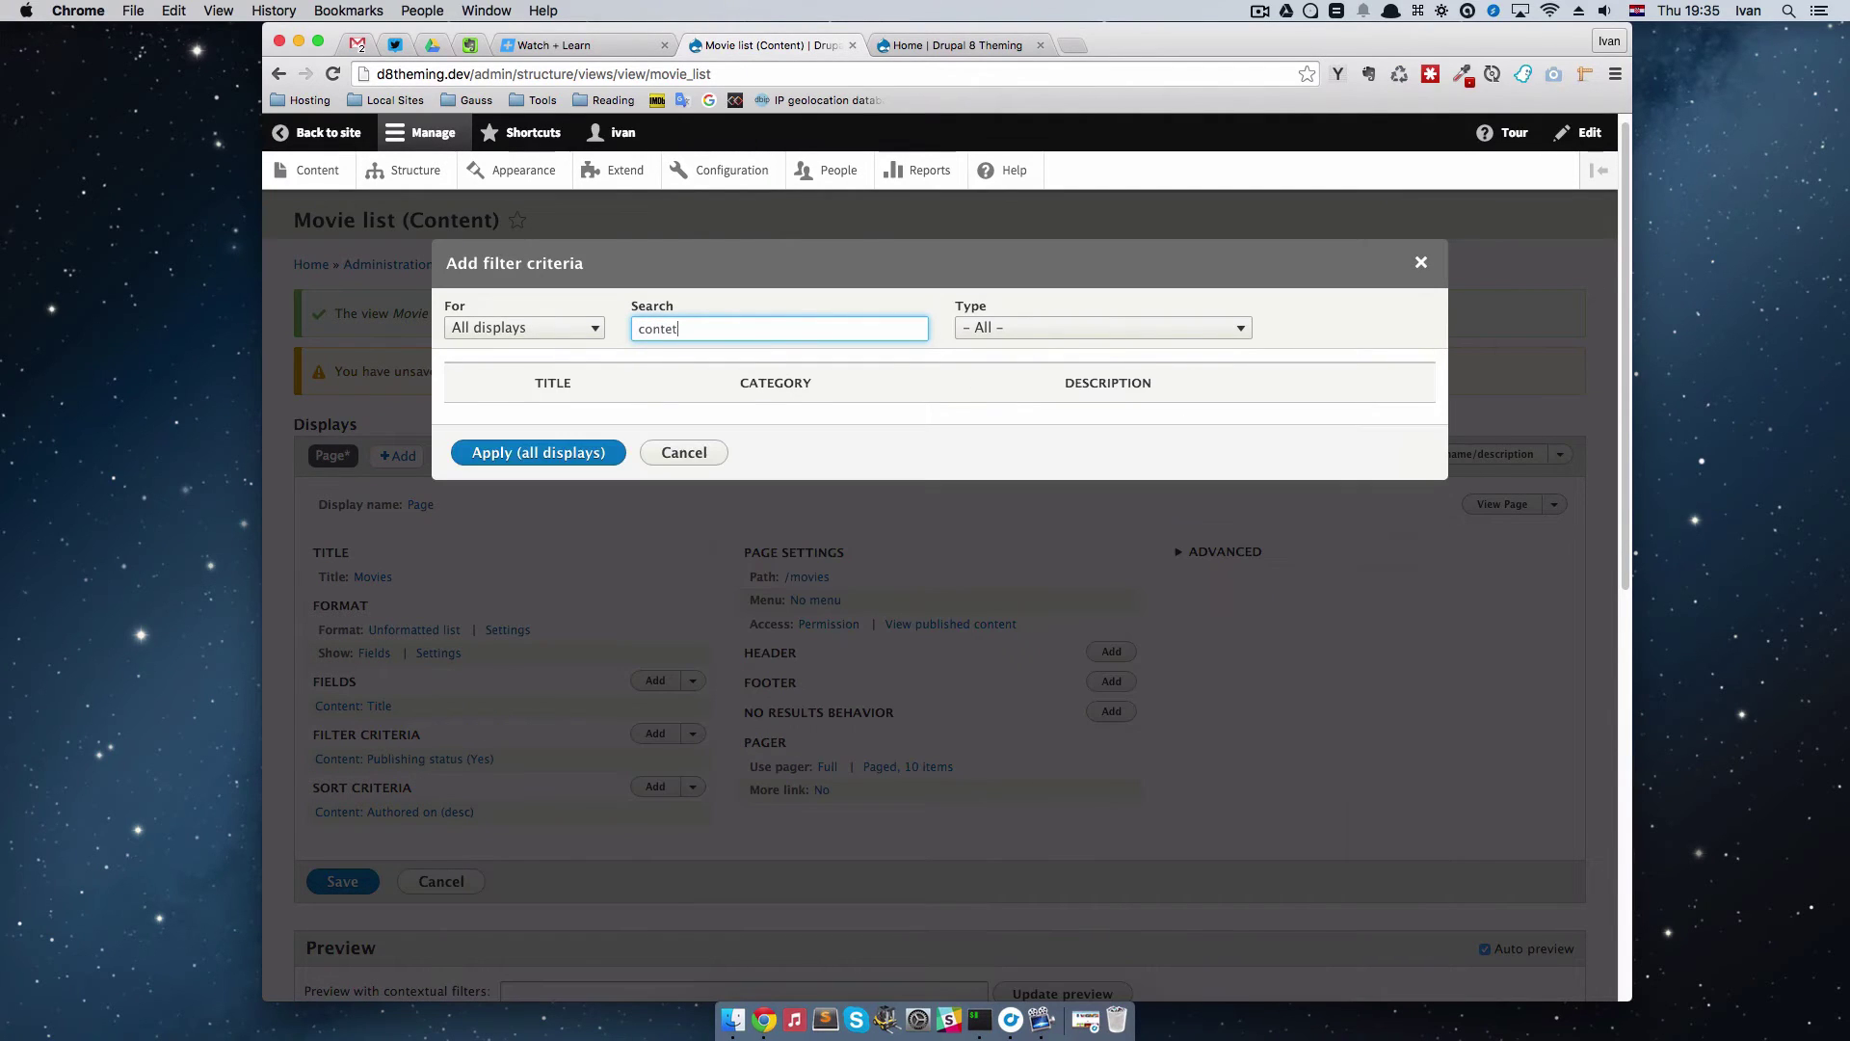
pyautogui.press('BackSpace')
pyautogui.press('BackSpace')
pyautogui.press('BackSpace')
pyautogui.press('BackSpace')
pyautogui.press('BackSpace')
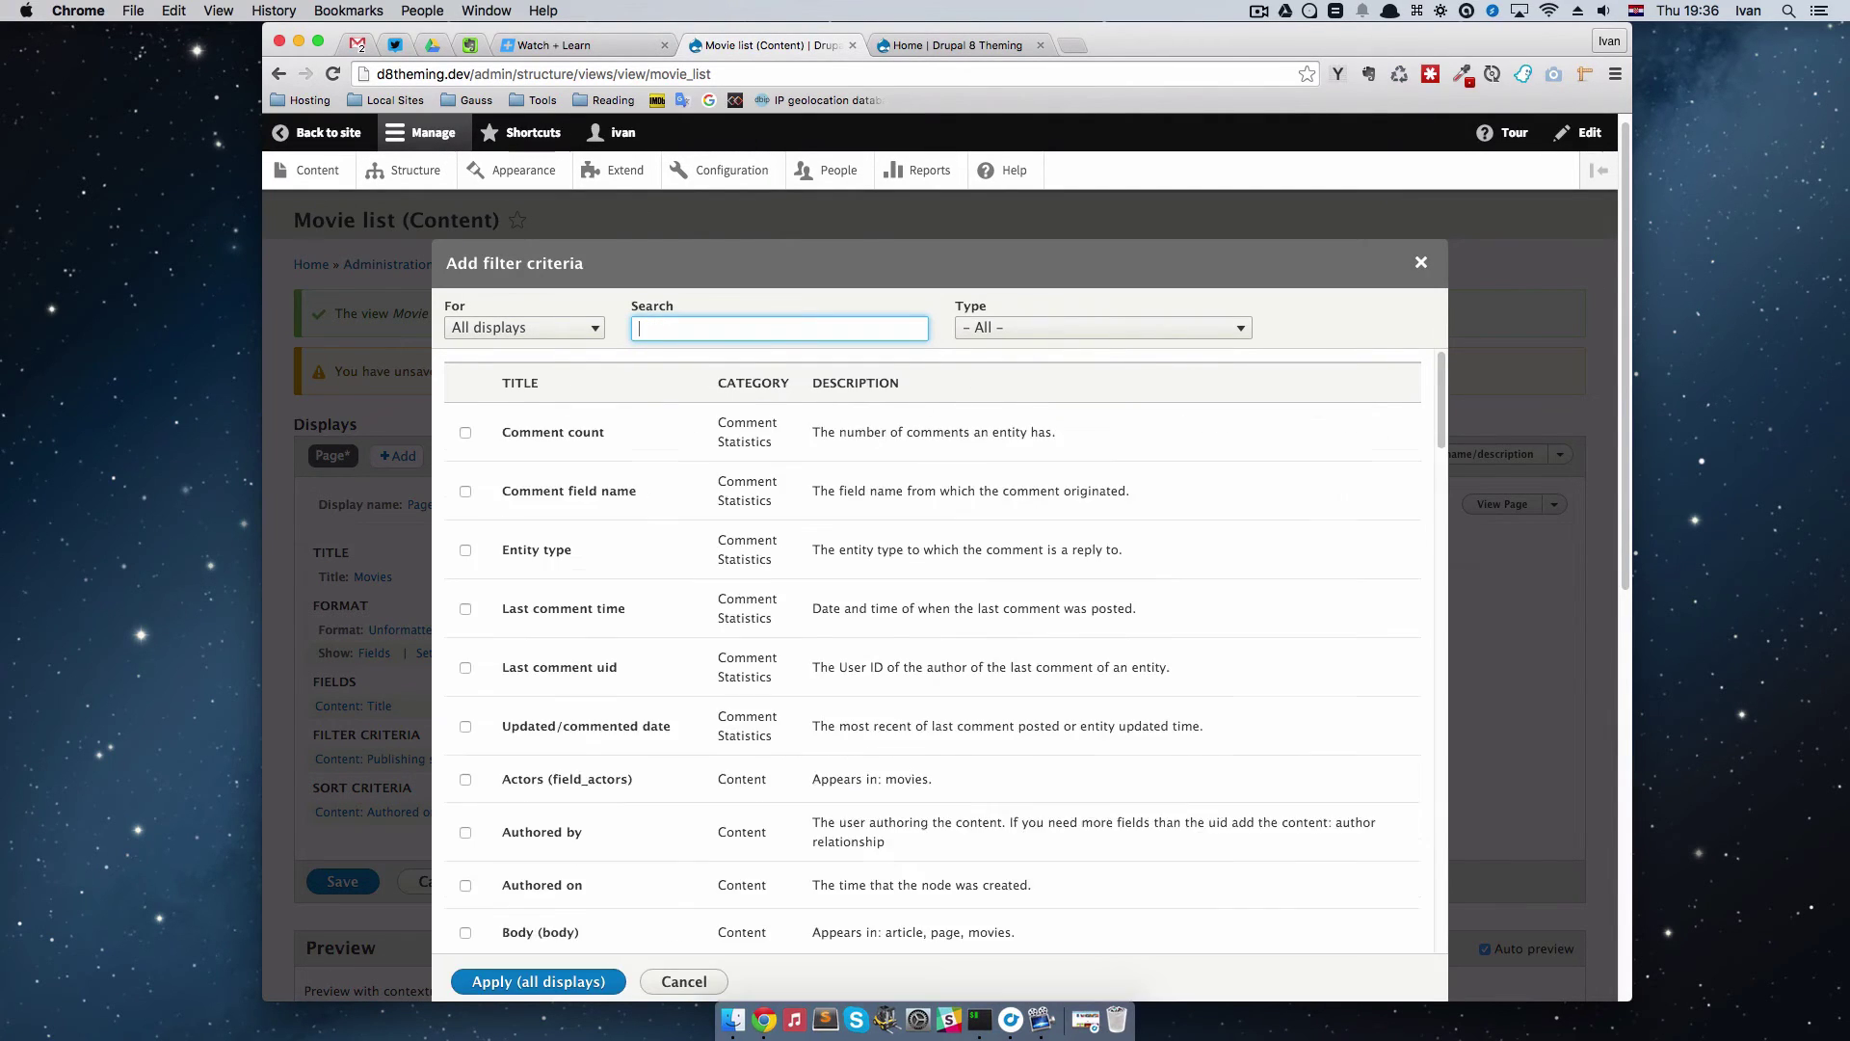
pyautogui.write('type')
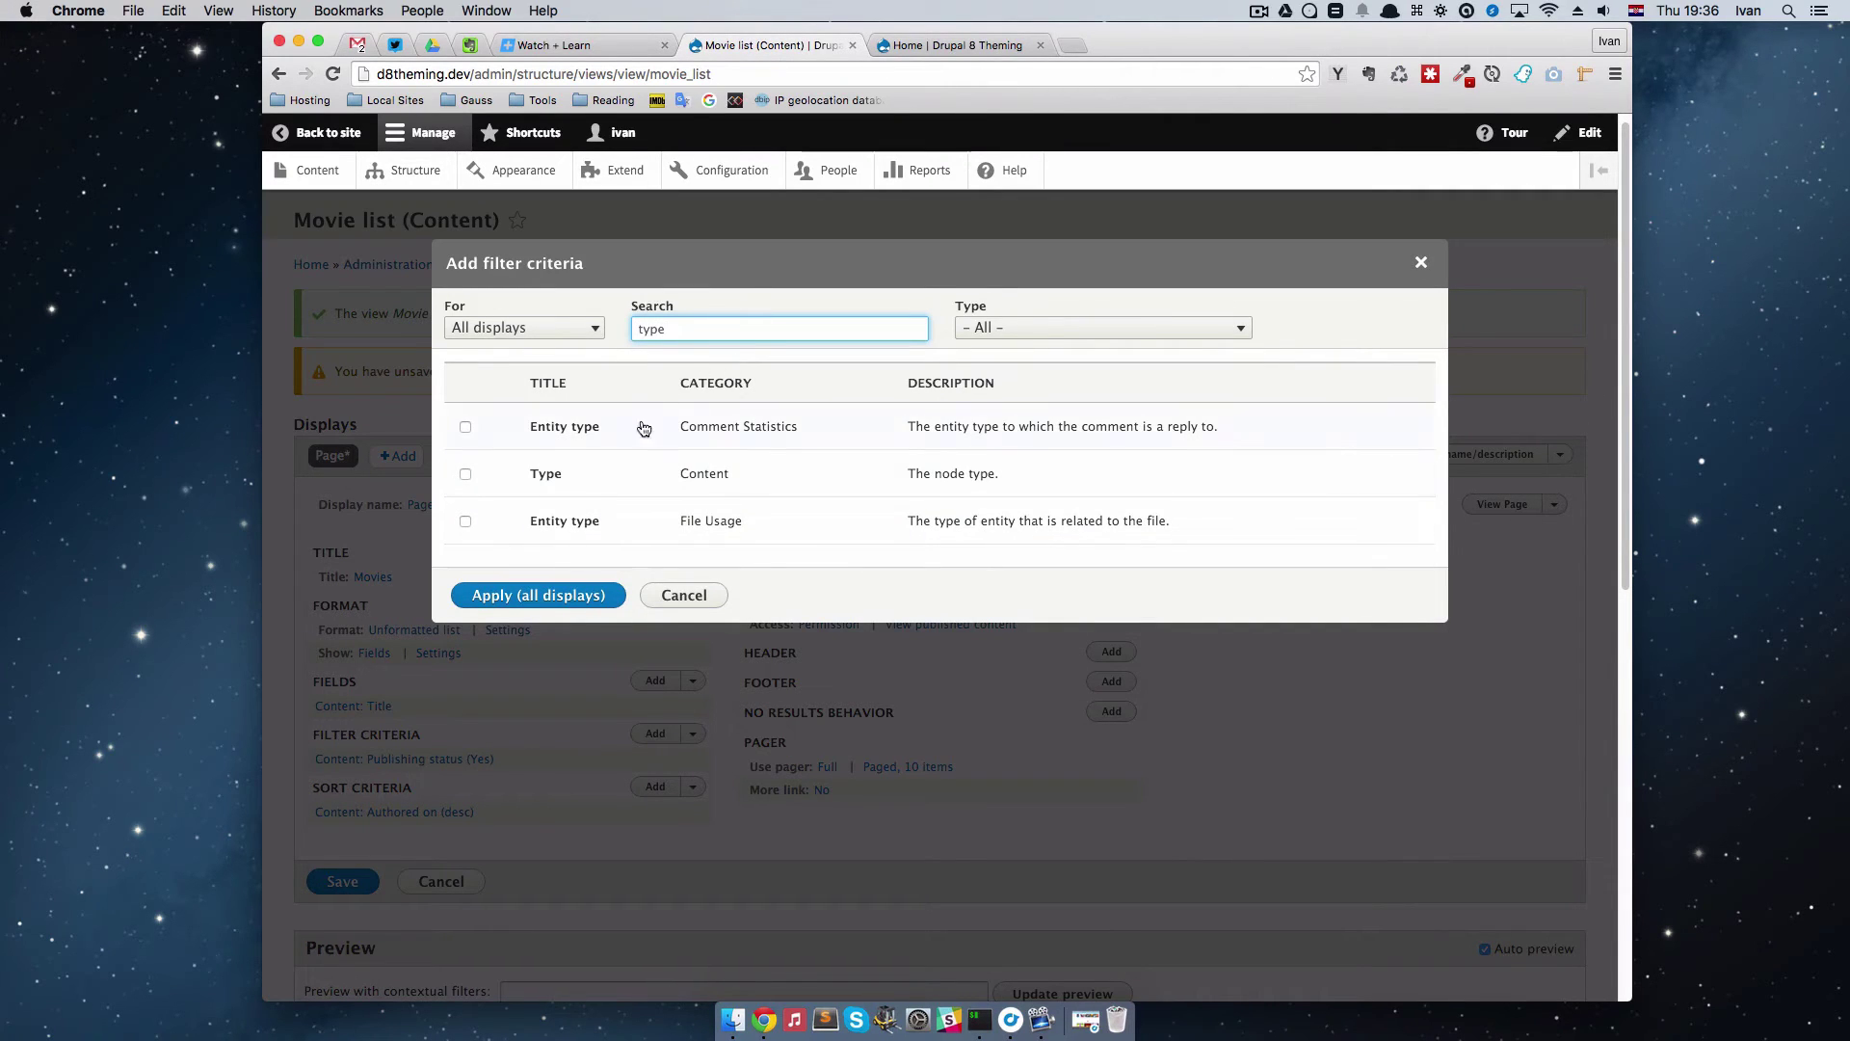
pyautogui.click(466, 475)
pyautogui.click(569, 628)
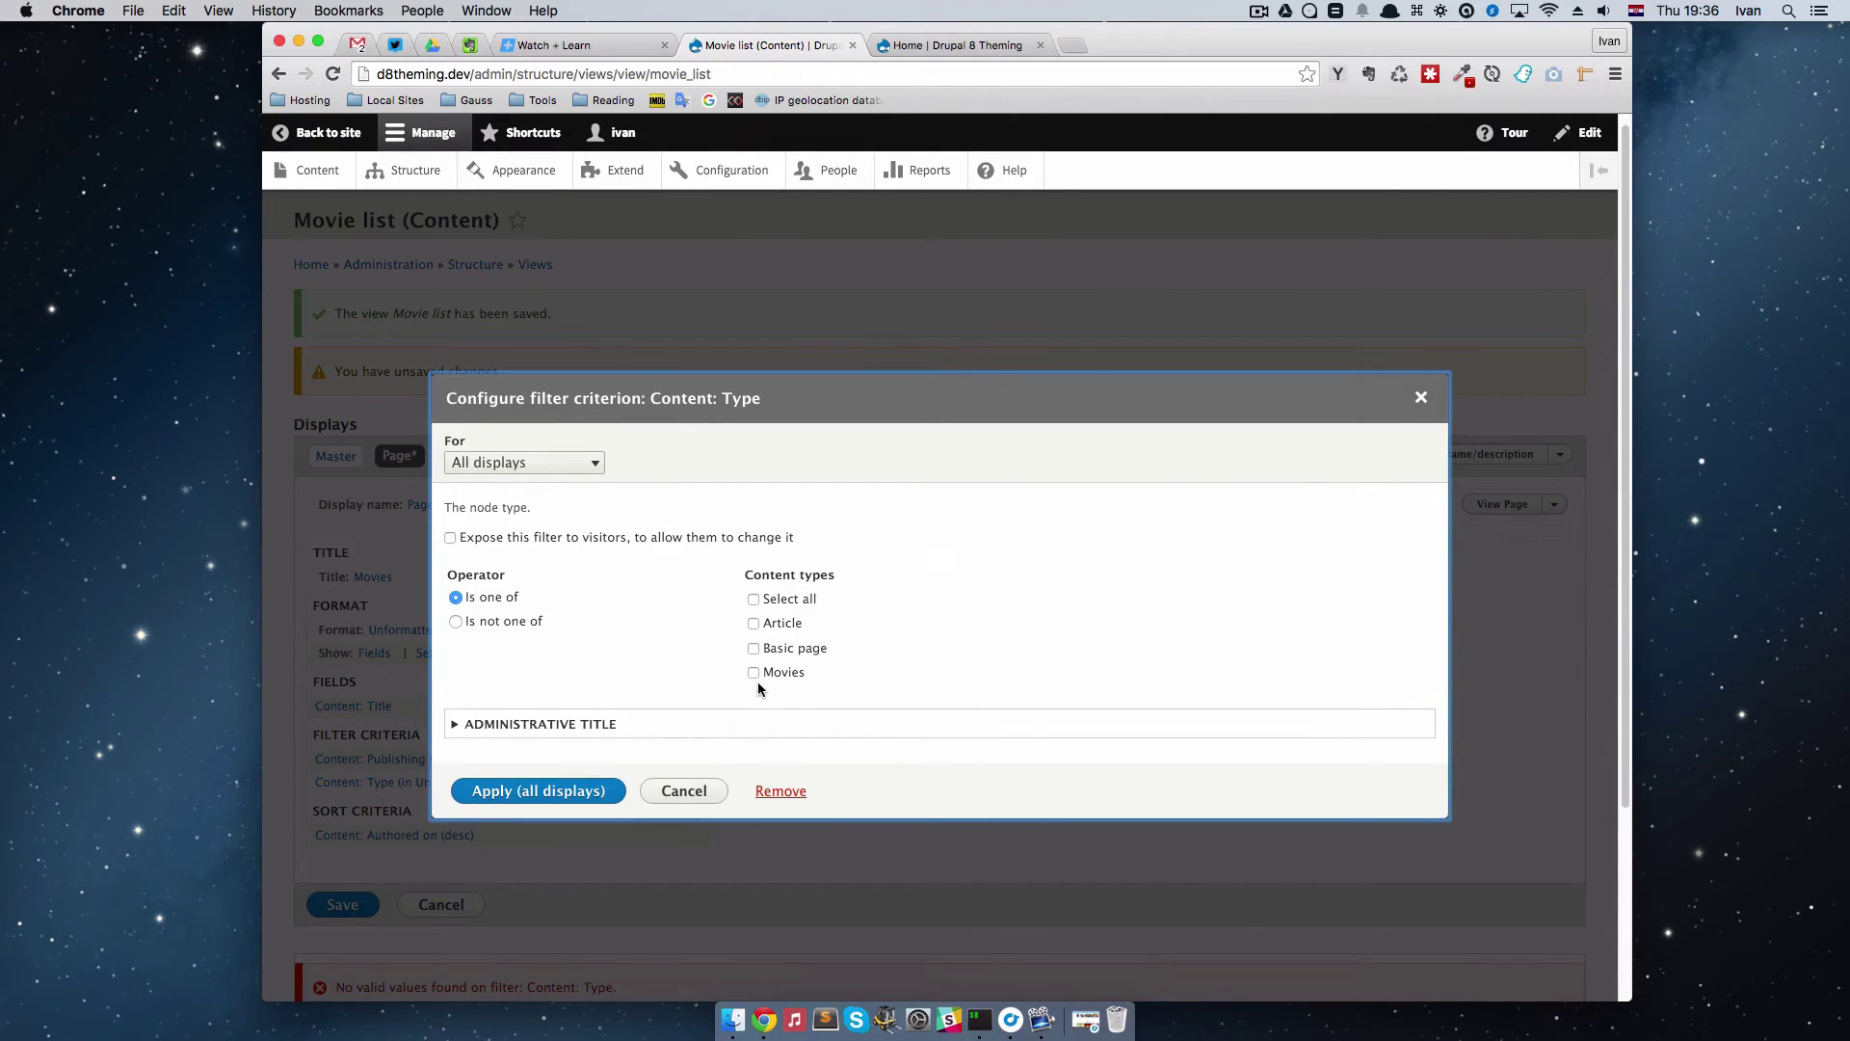
# Step: Restrict the Type filter to the Movies content type for all displays and check the view's preview
pyautogui.click(755, 674)
pyautogui.click(583, 786)
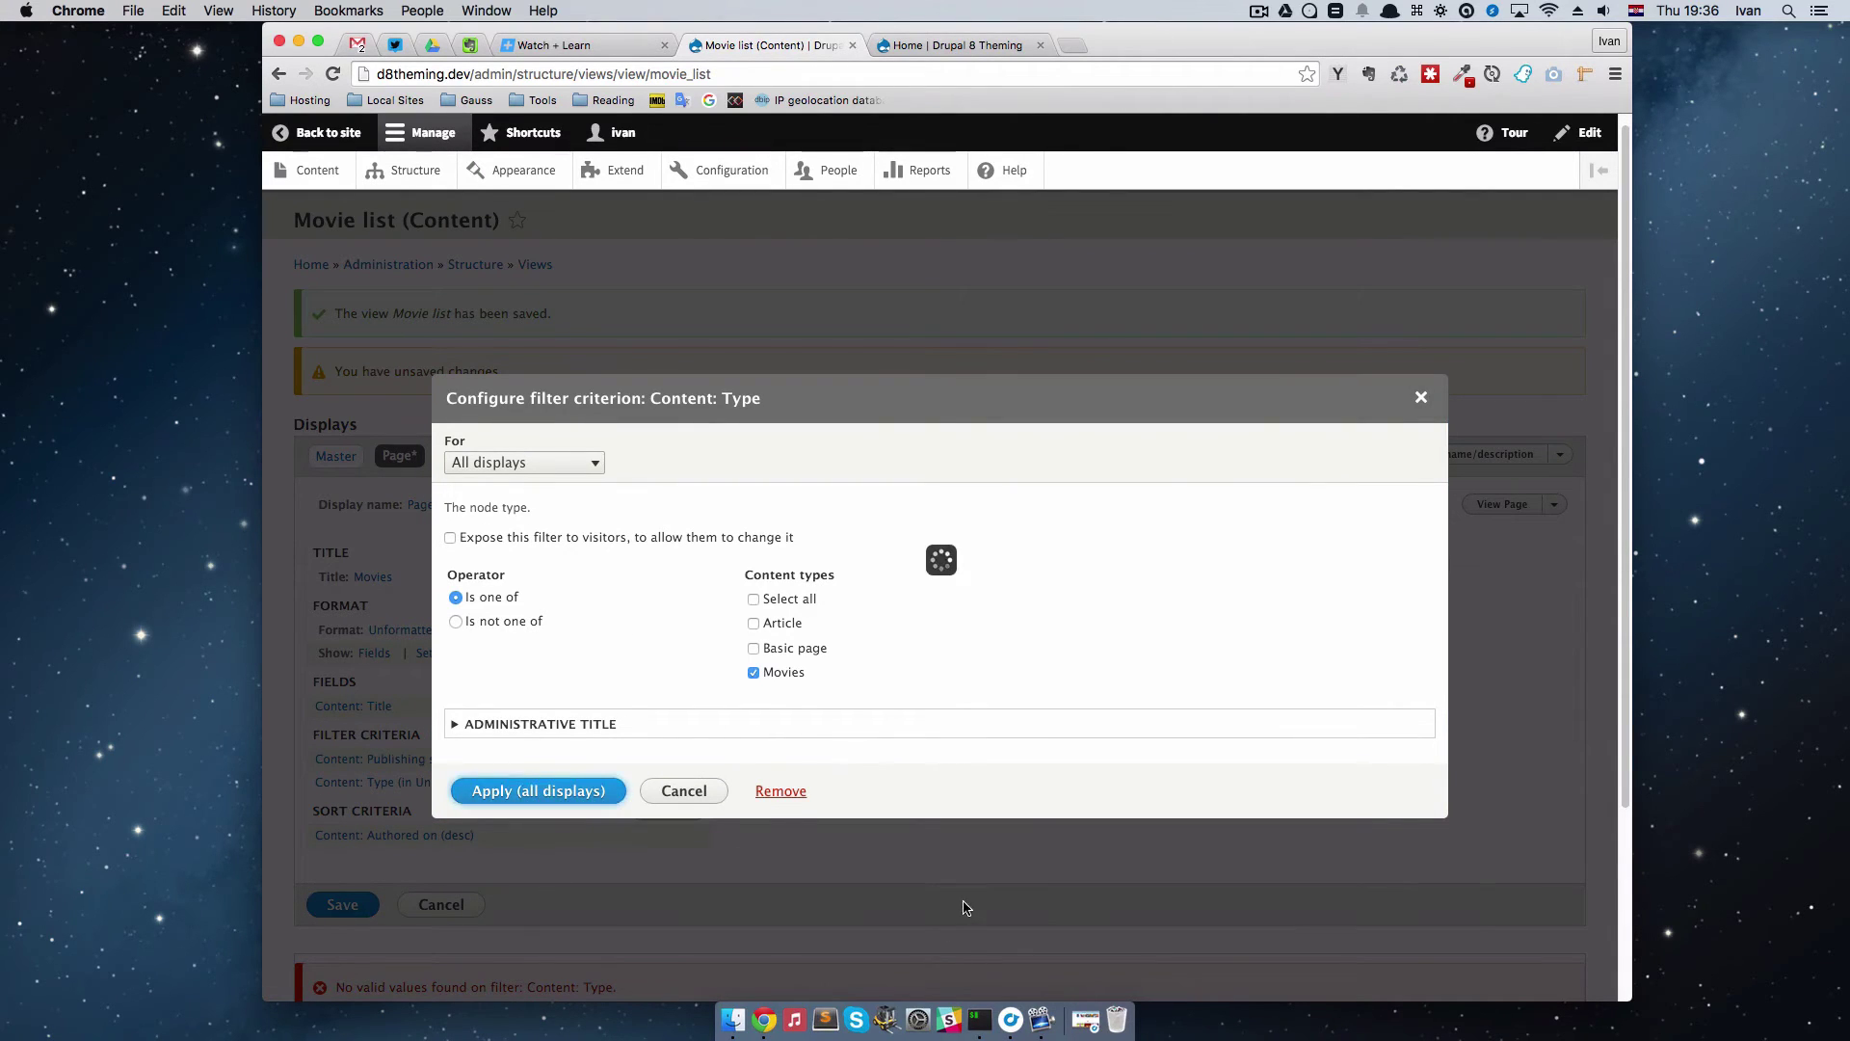
pyautogui.scroll(-5, 842, 789)
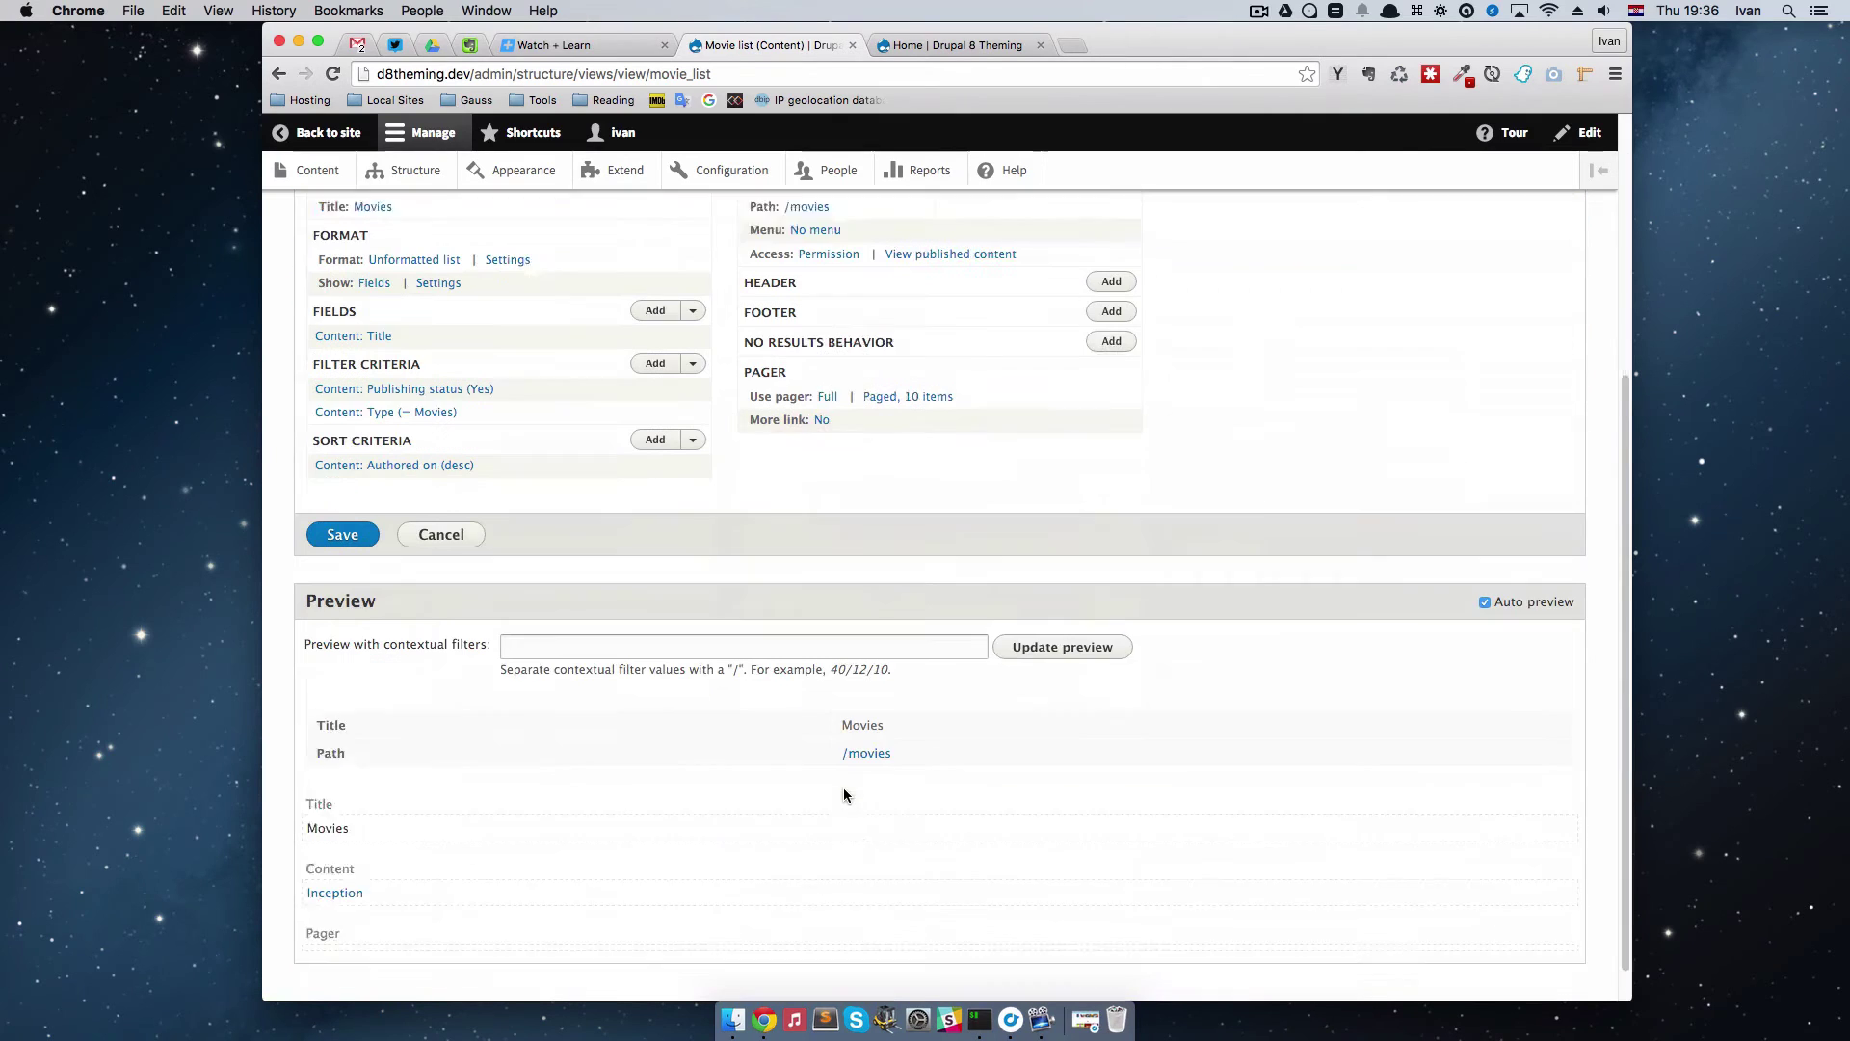
pyautogui.scroll(-1, 641, 864)
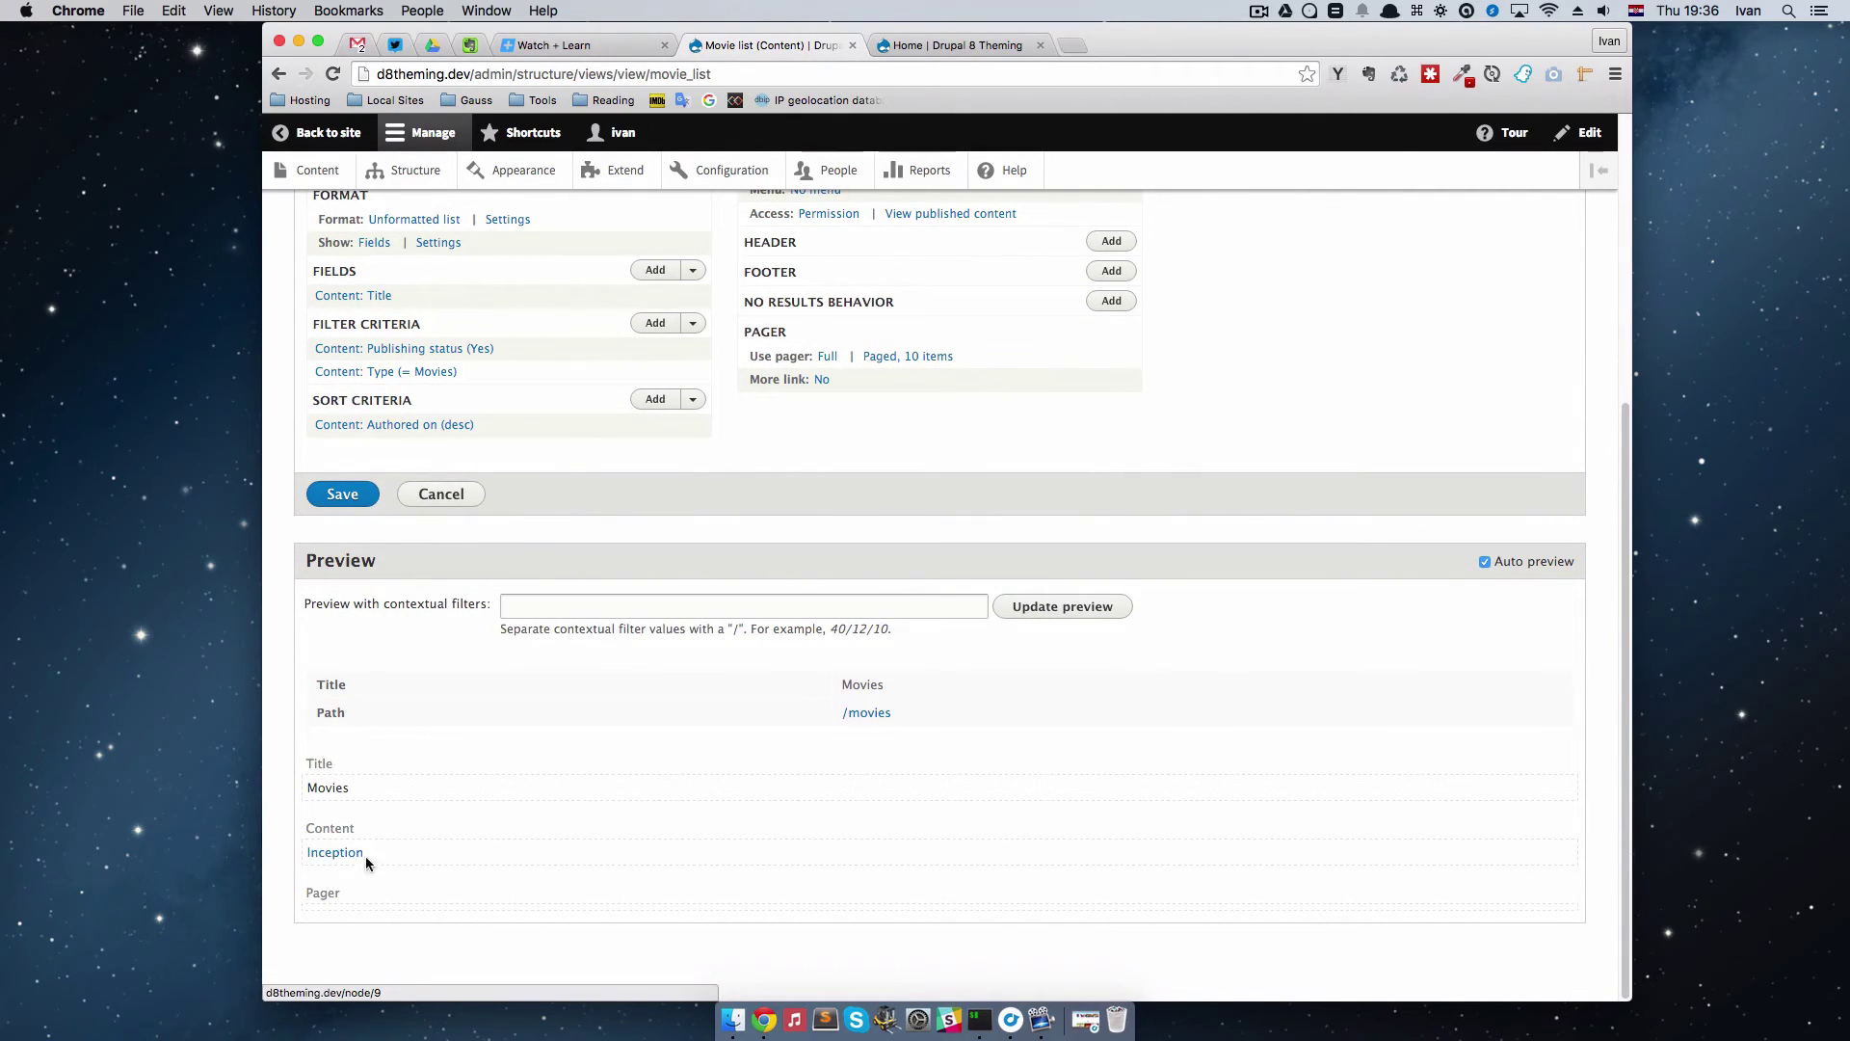
pyautogui.scroll(5, 642, 611)
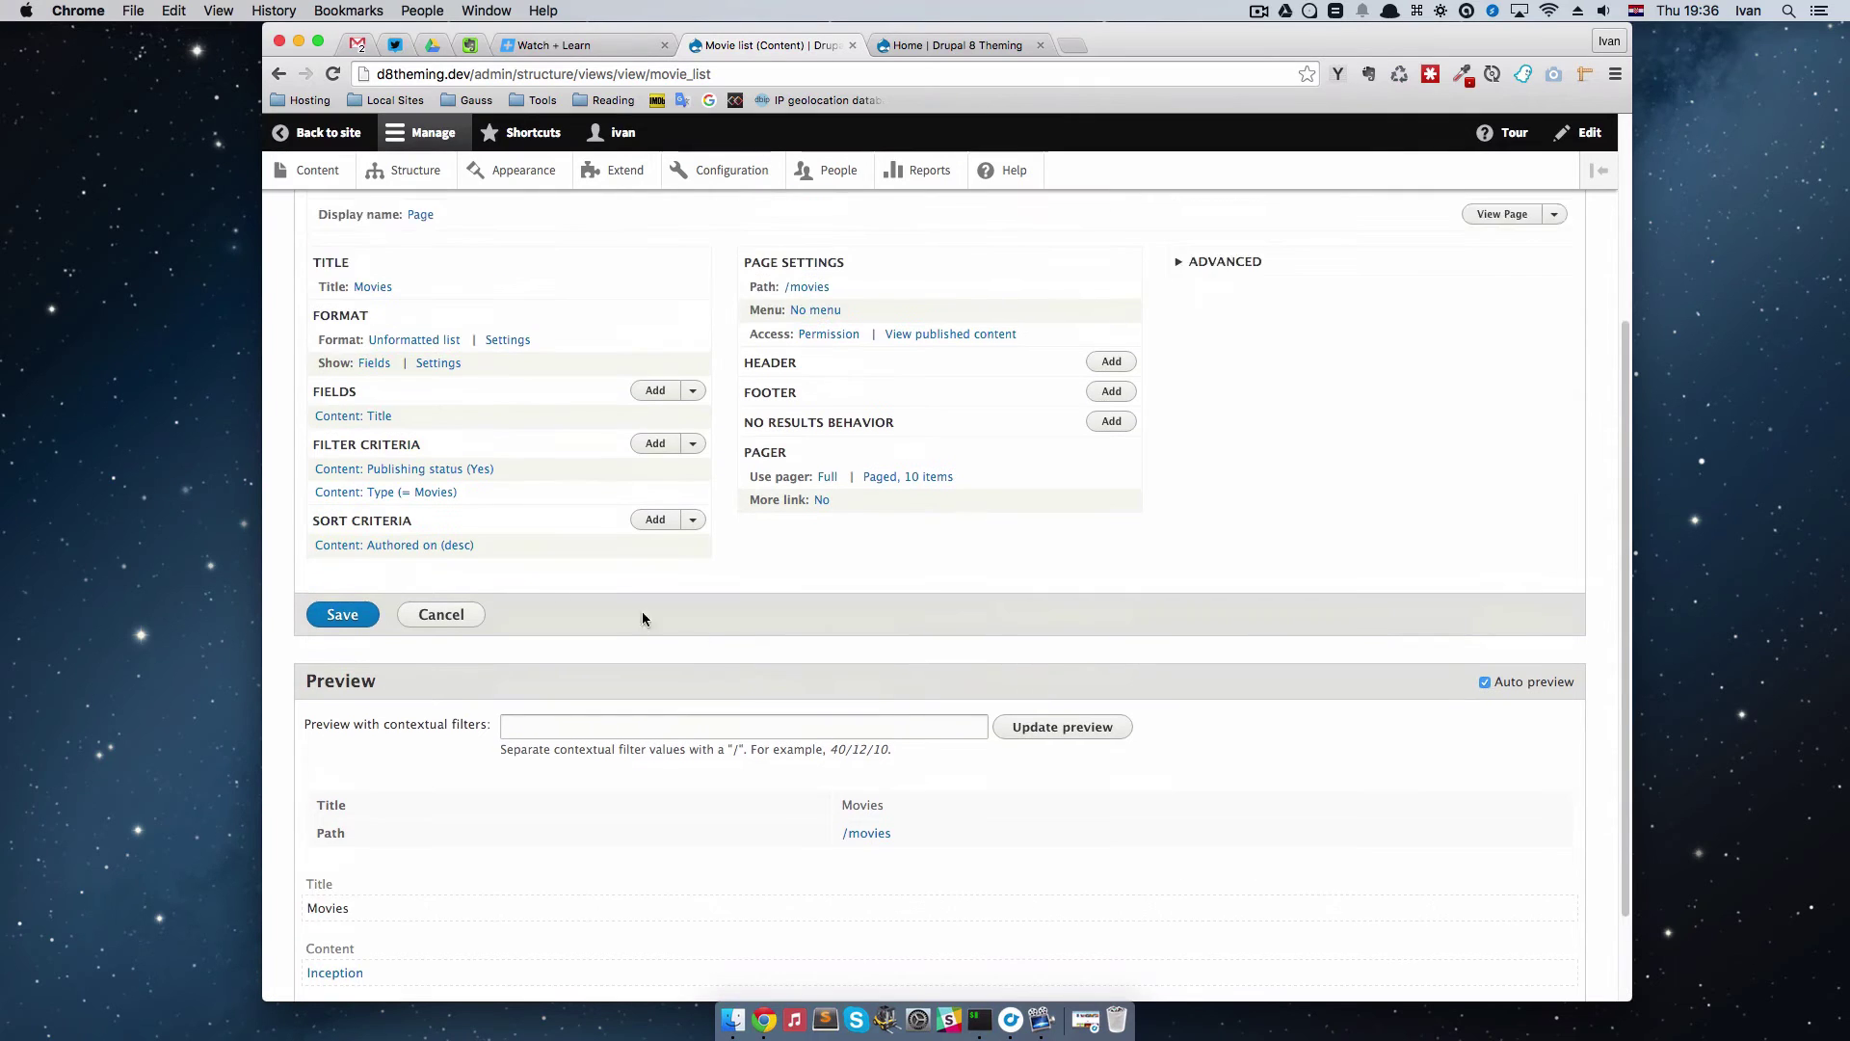
pyautogui.scroll(-3, 581, 677)
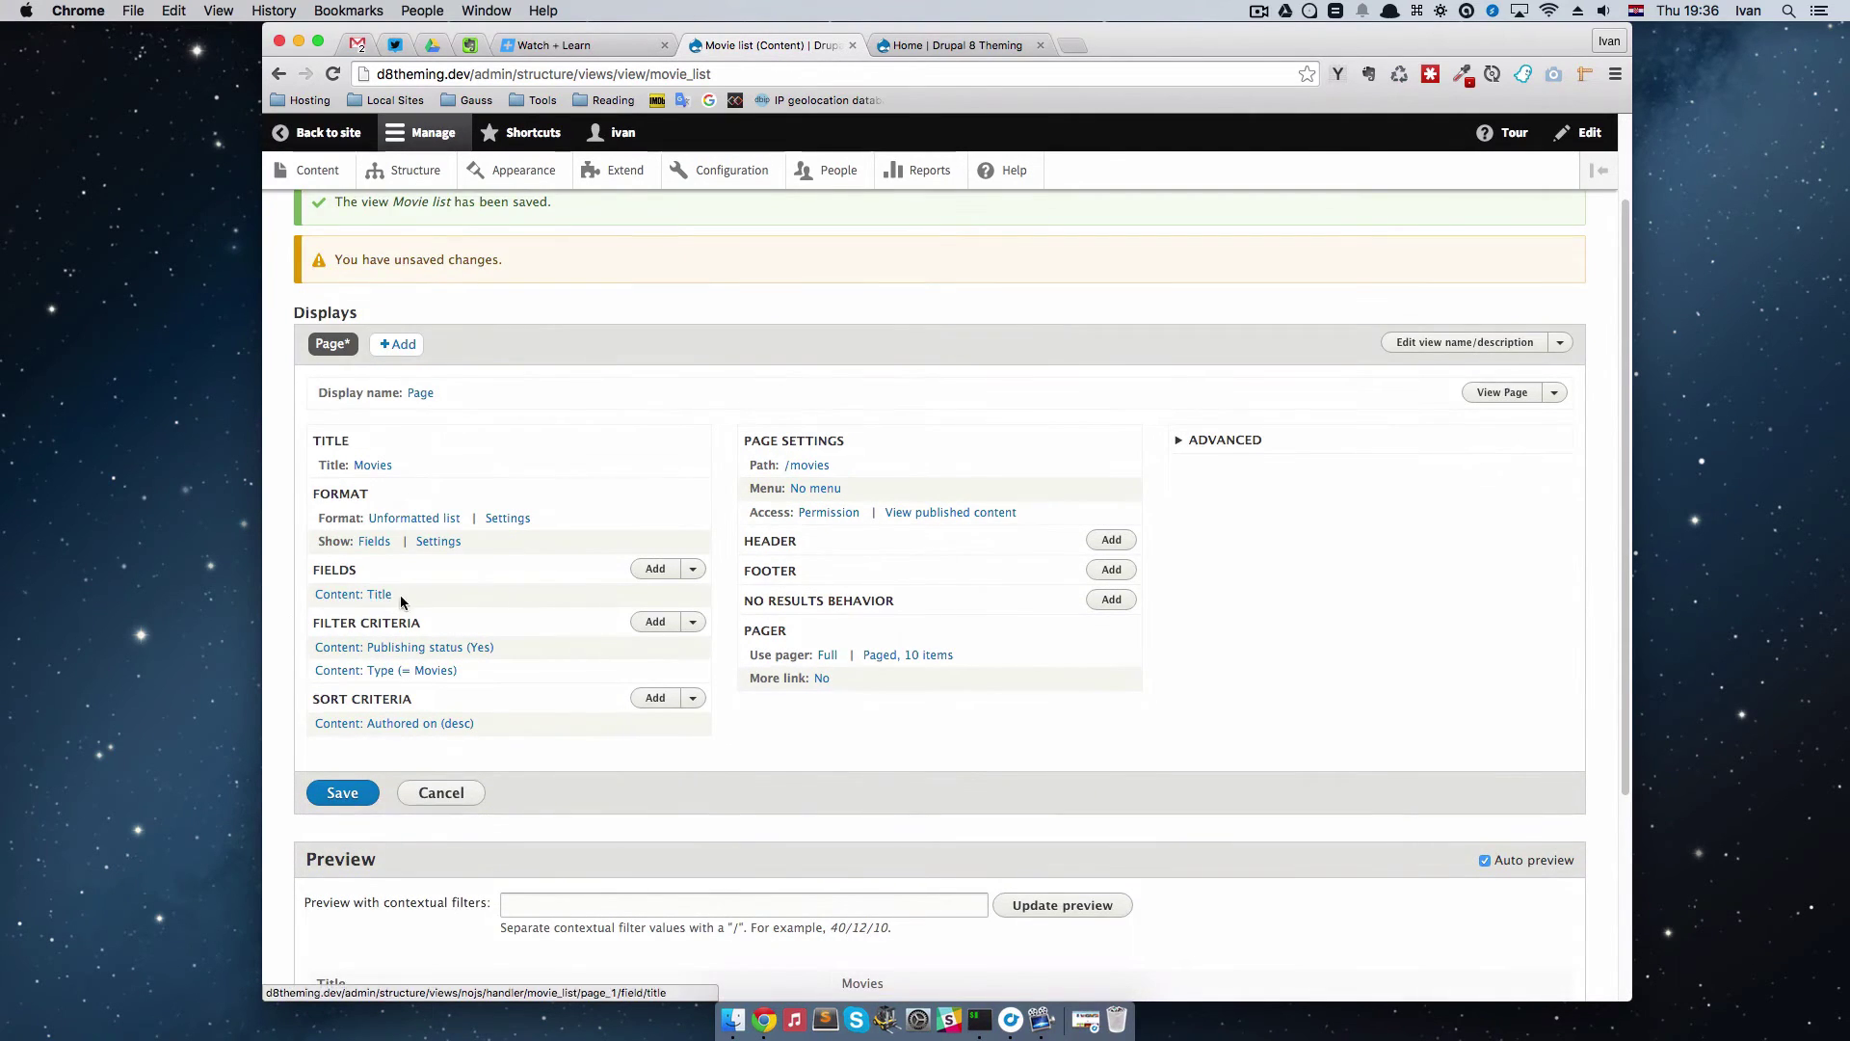
# Step: Add the Director field to all displays of the view, keeping its plain text formatter and no label
pyautogui.click(655, 569)
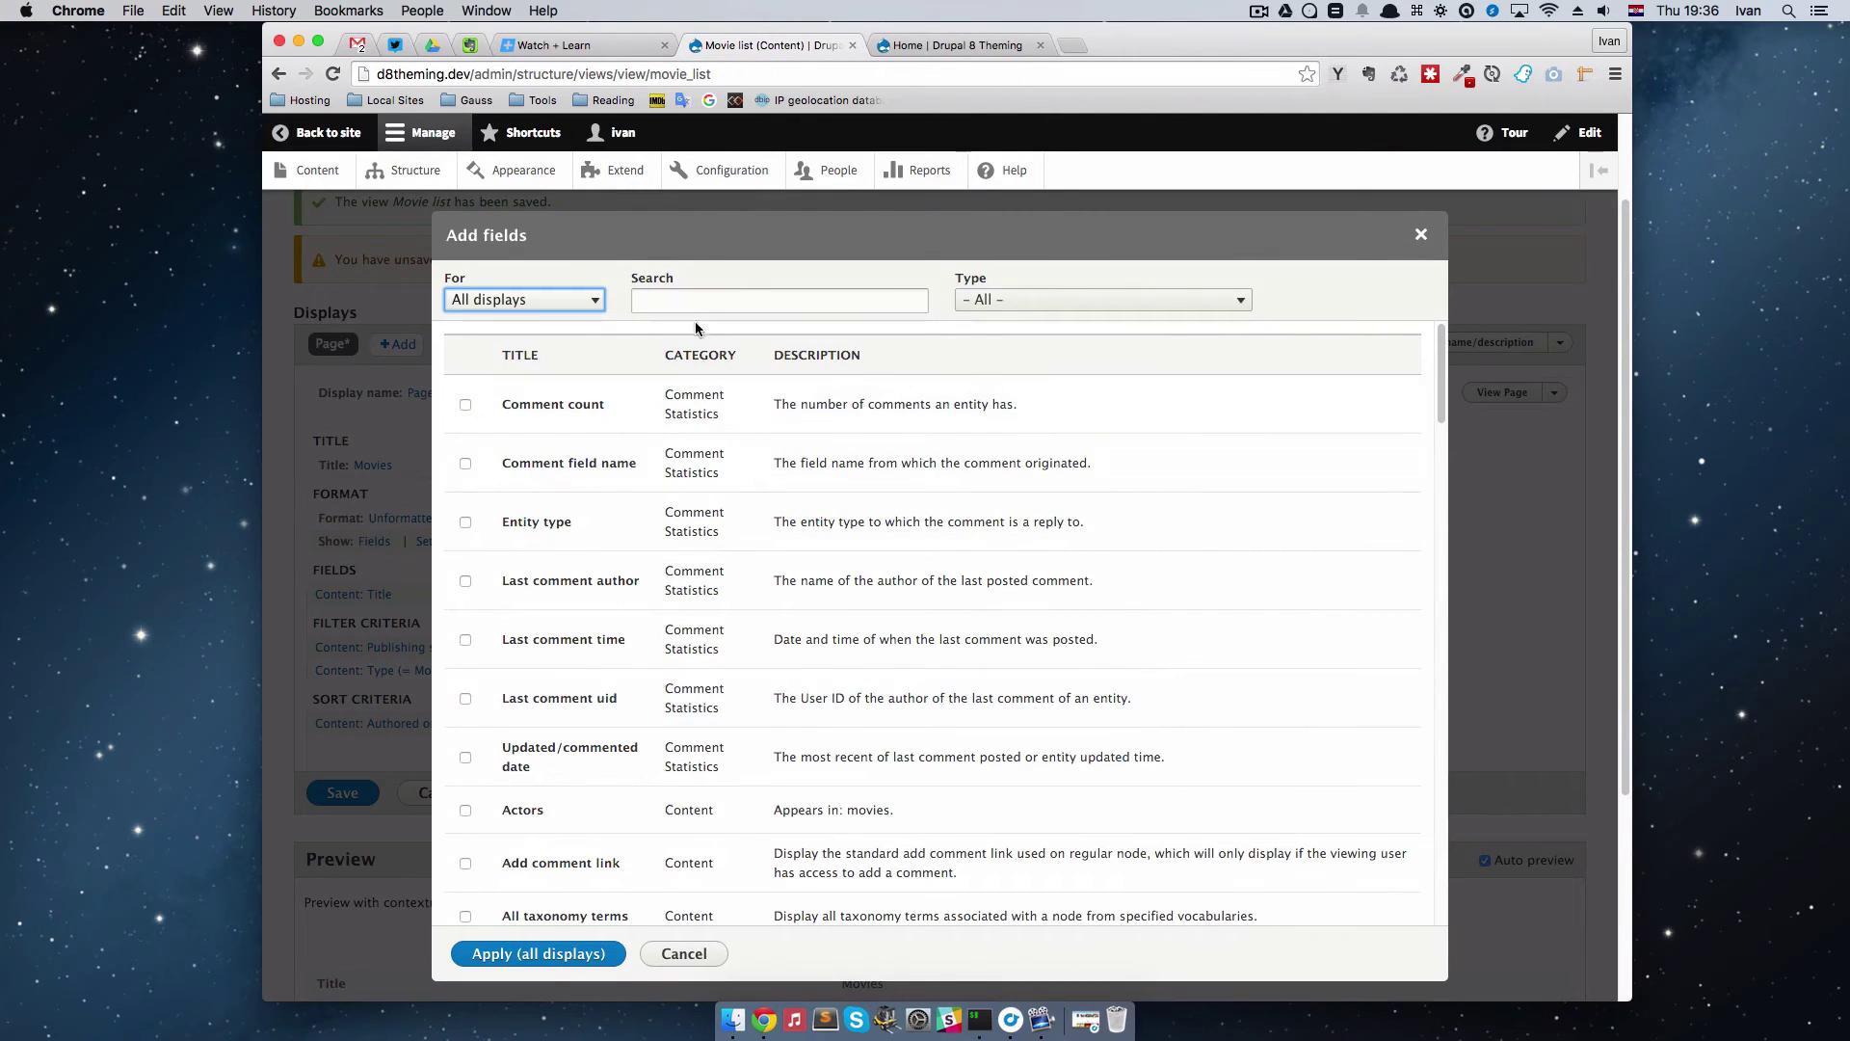
pyautogui.click(694, 297)
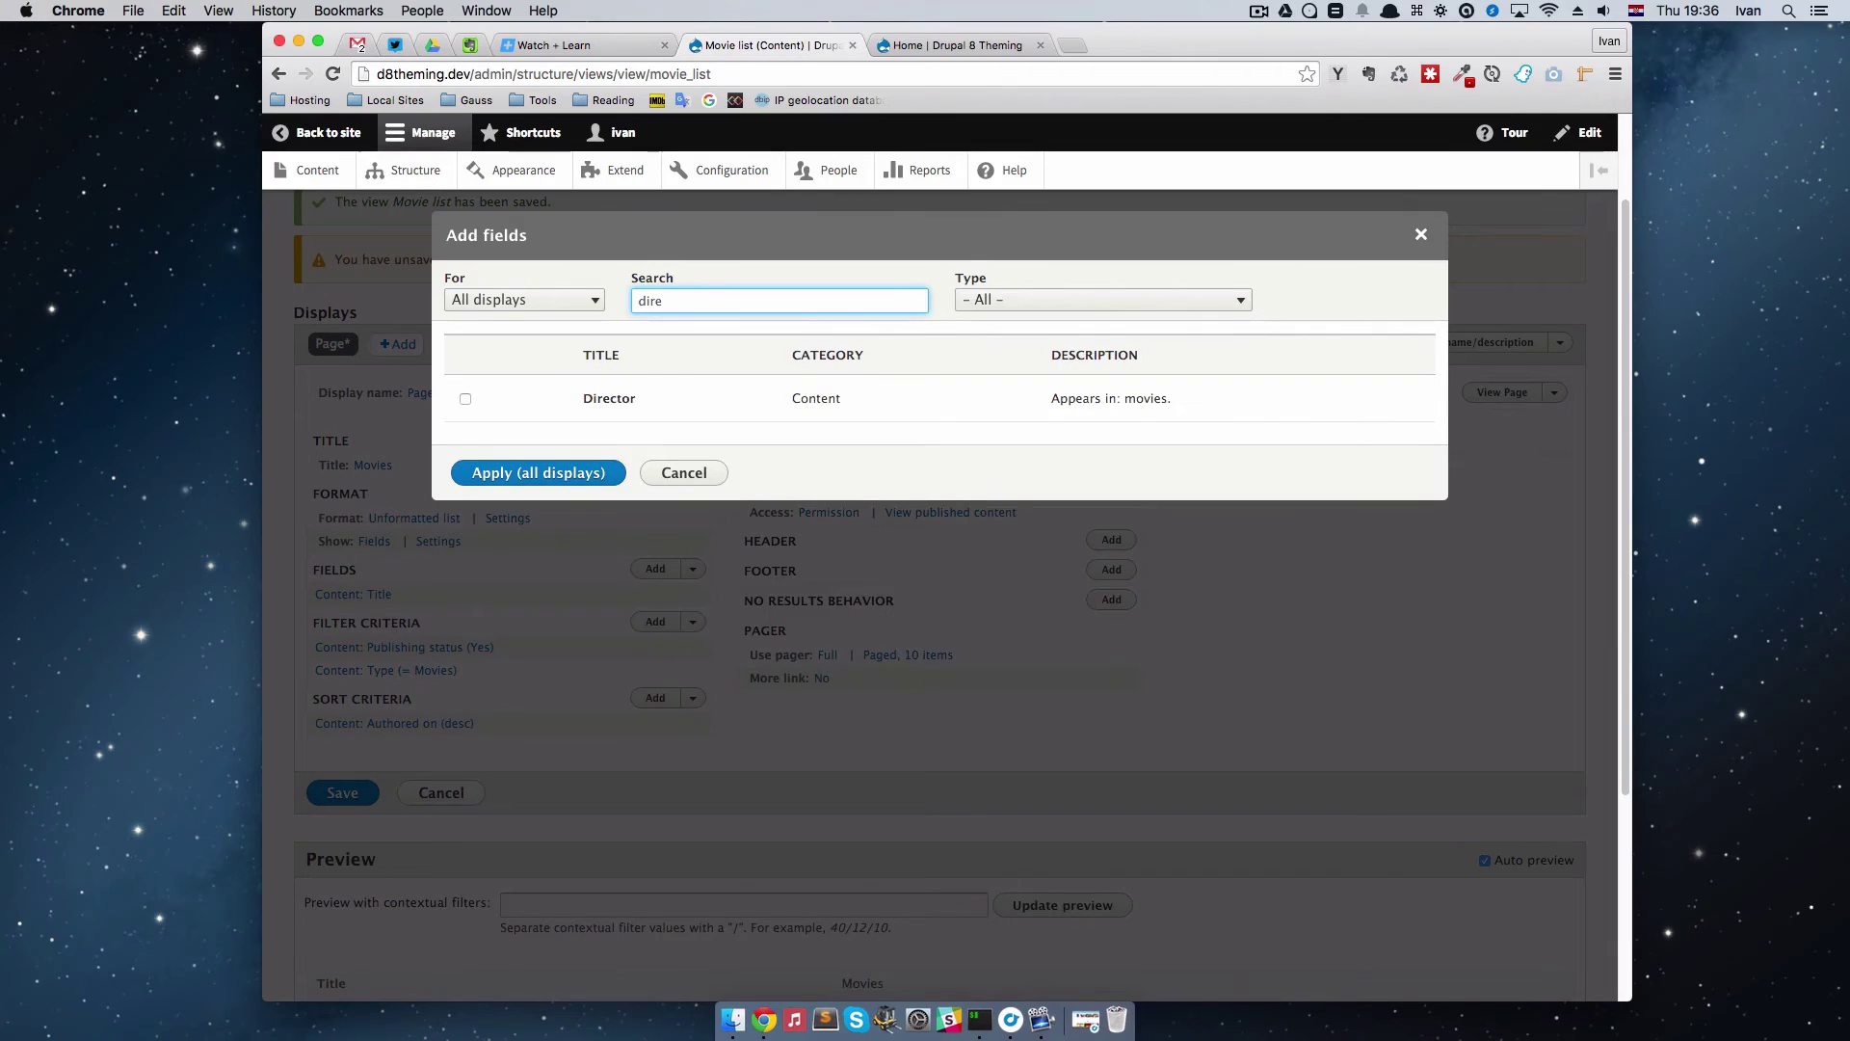
pyautogui.click(465, 398)
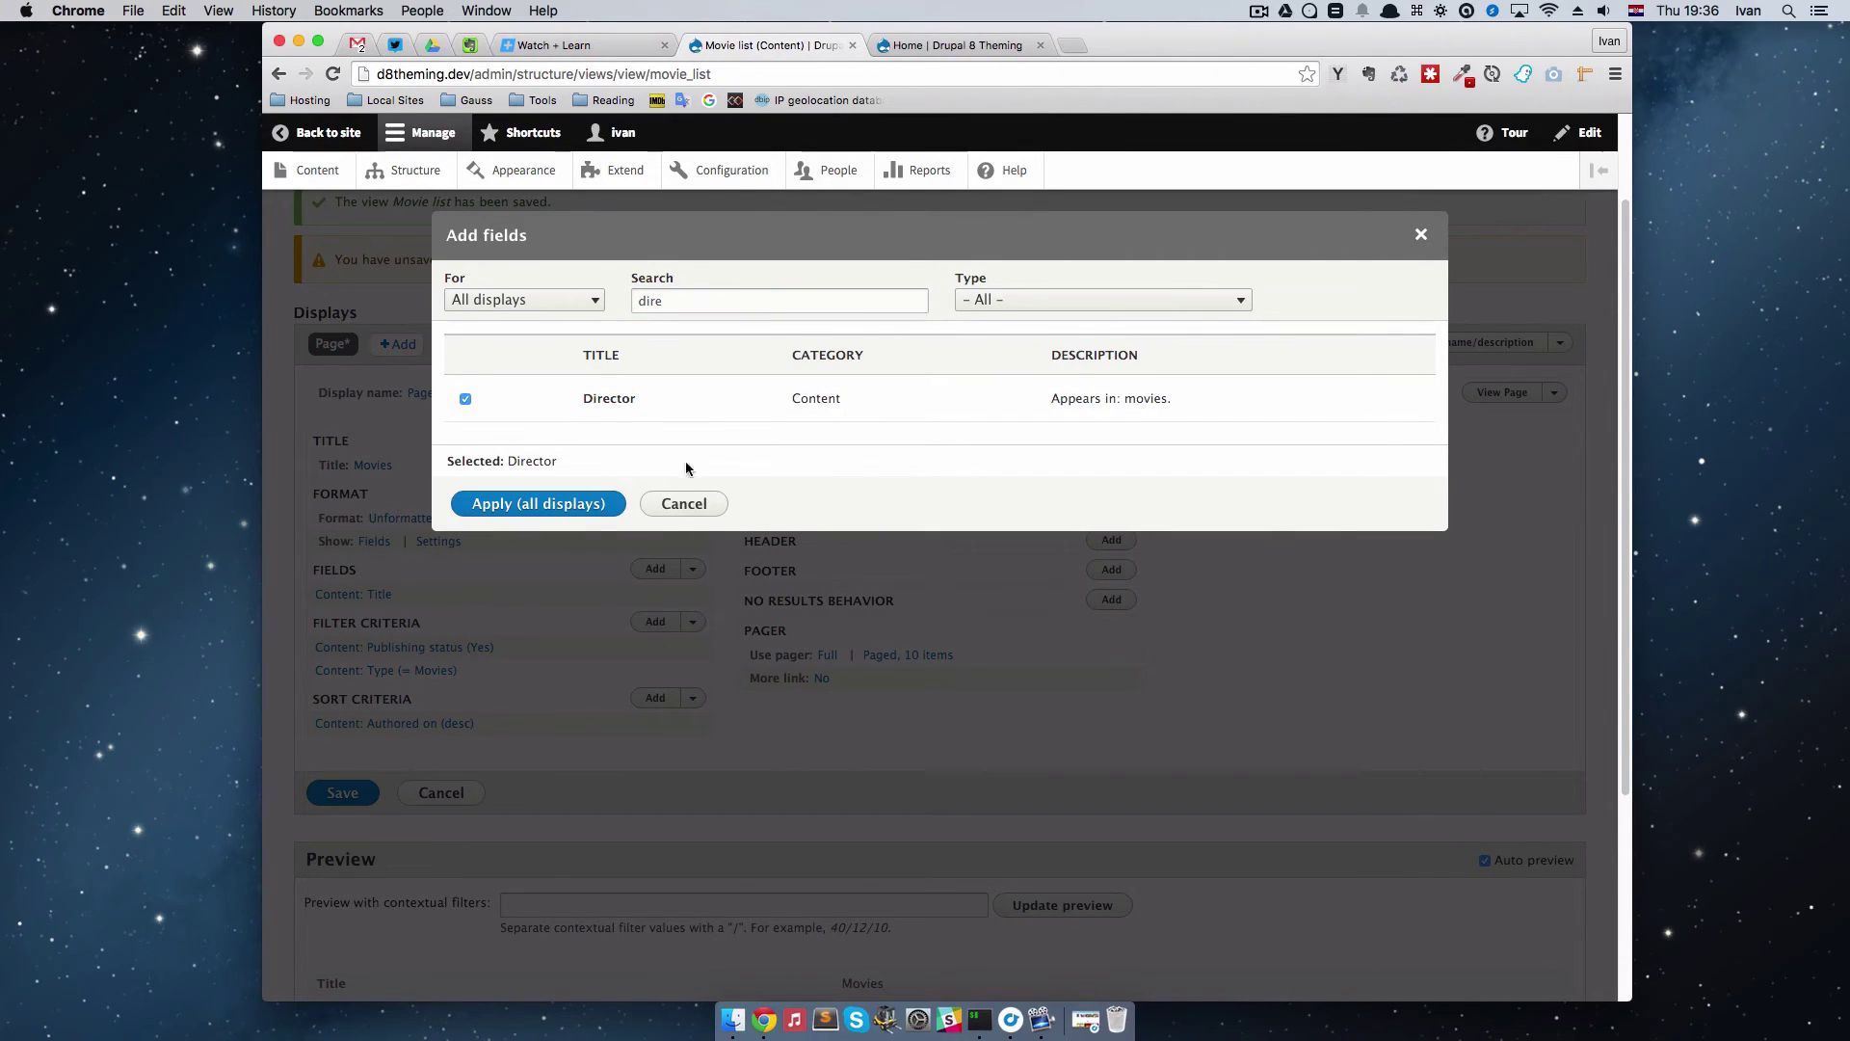
pyautogui.click(567, 509)
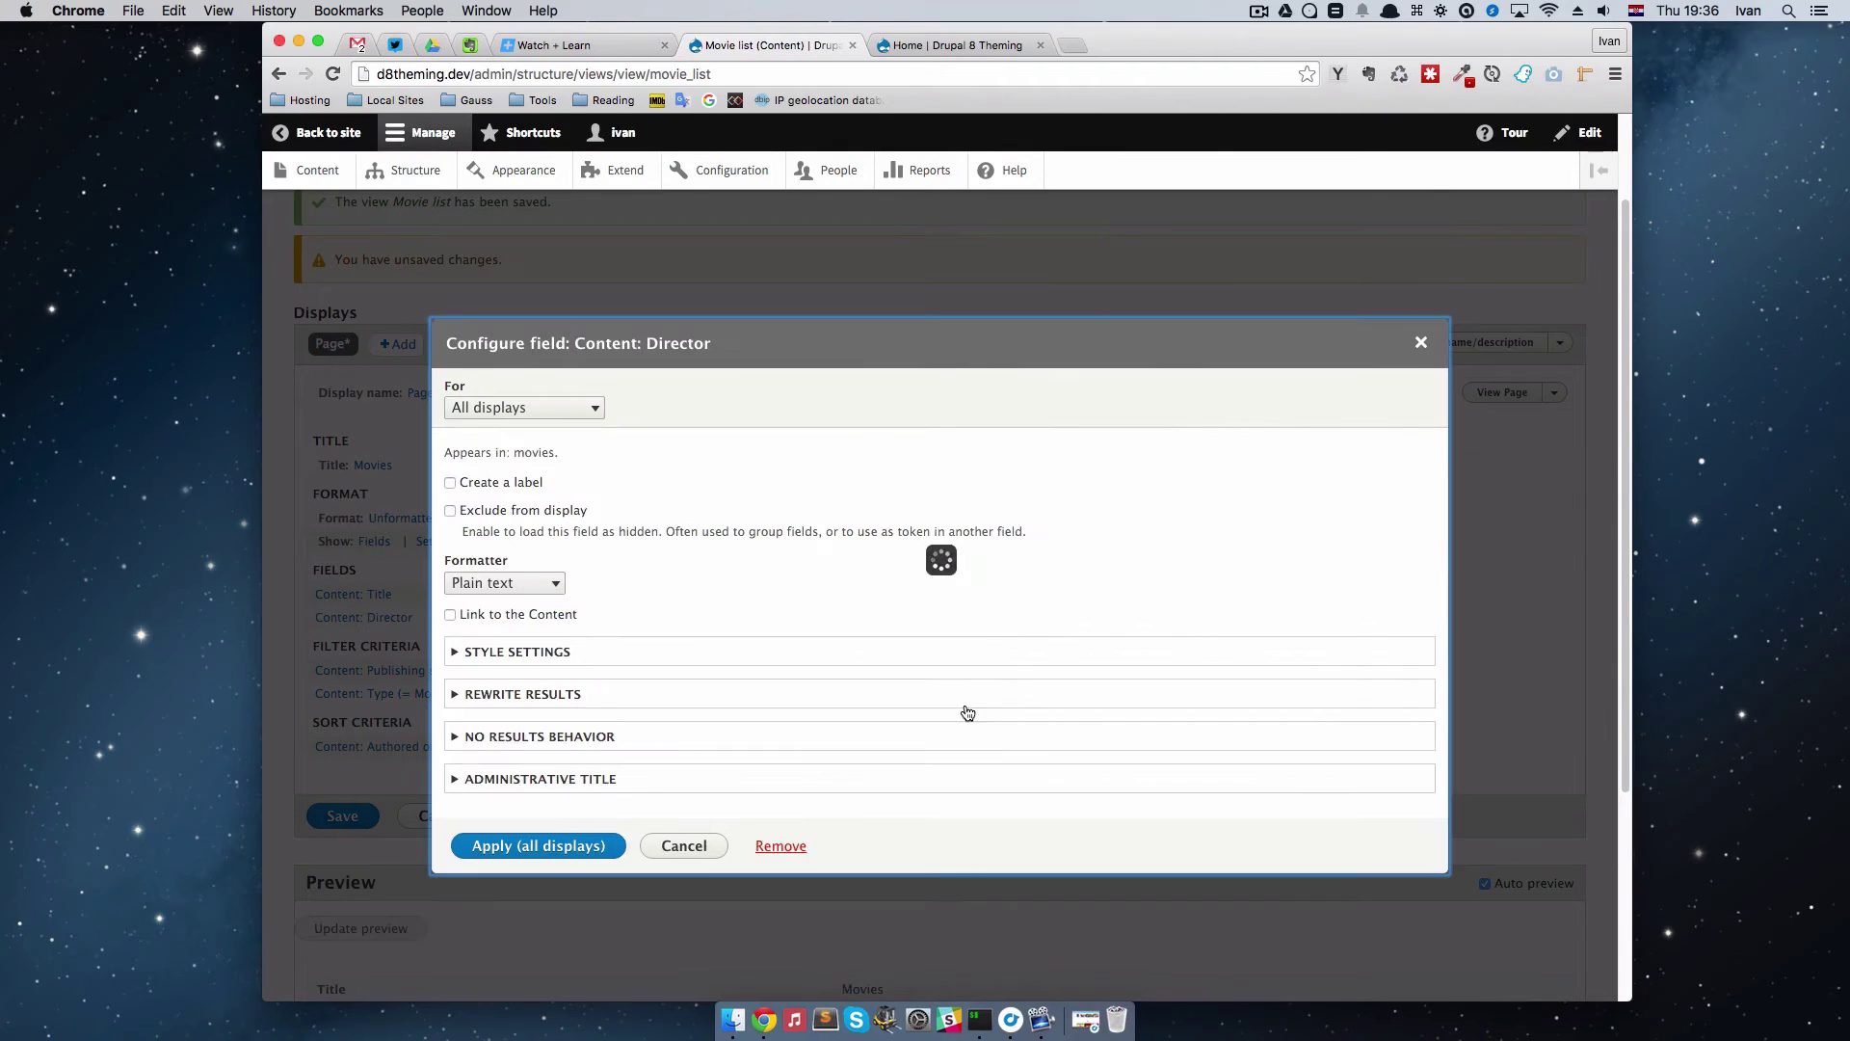
pyautogui.click(567, 849)
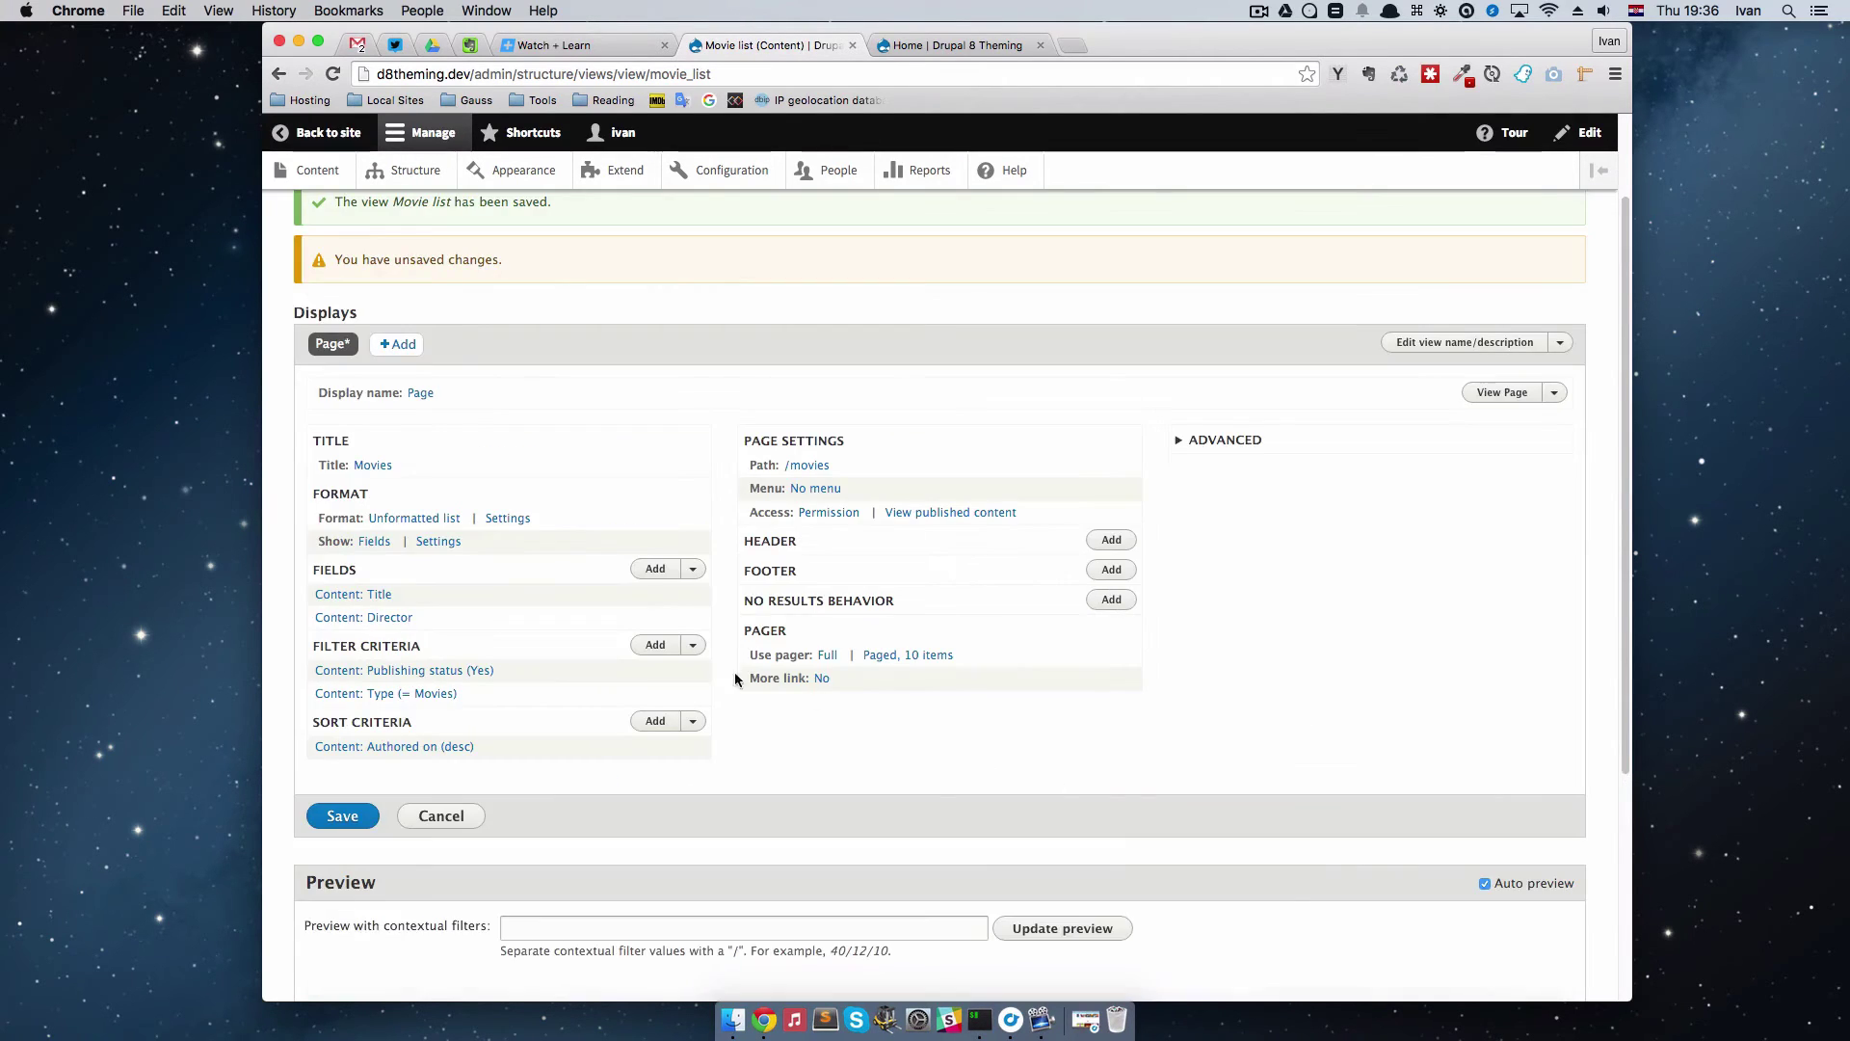
pyautogui.scroll(-2, 858, 714)
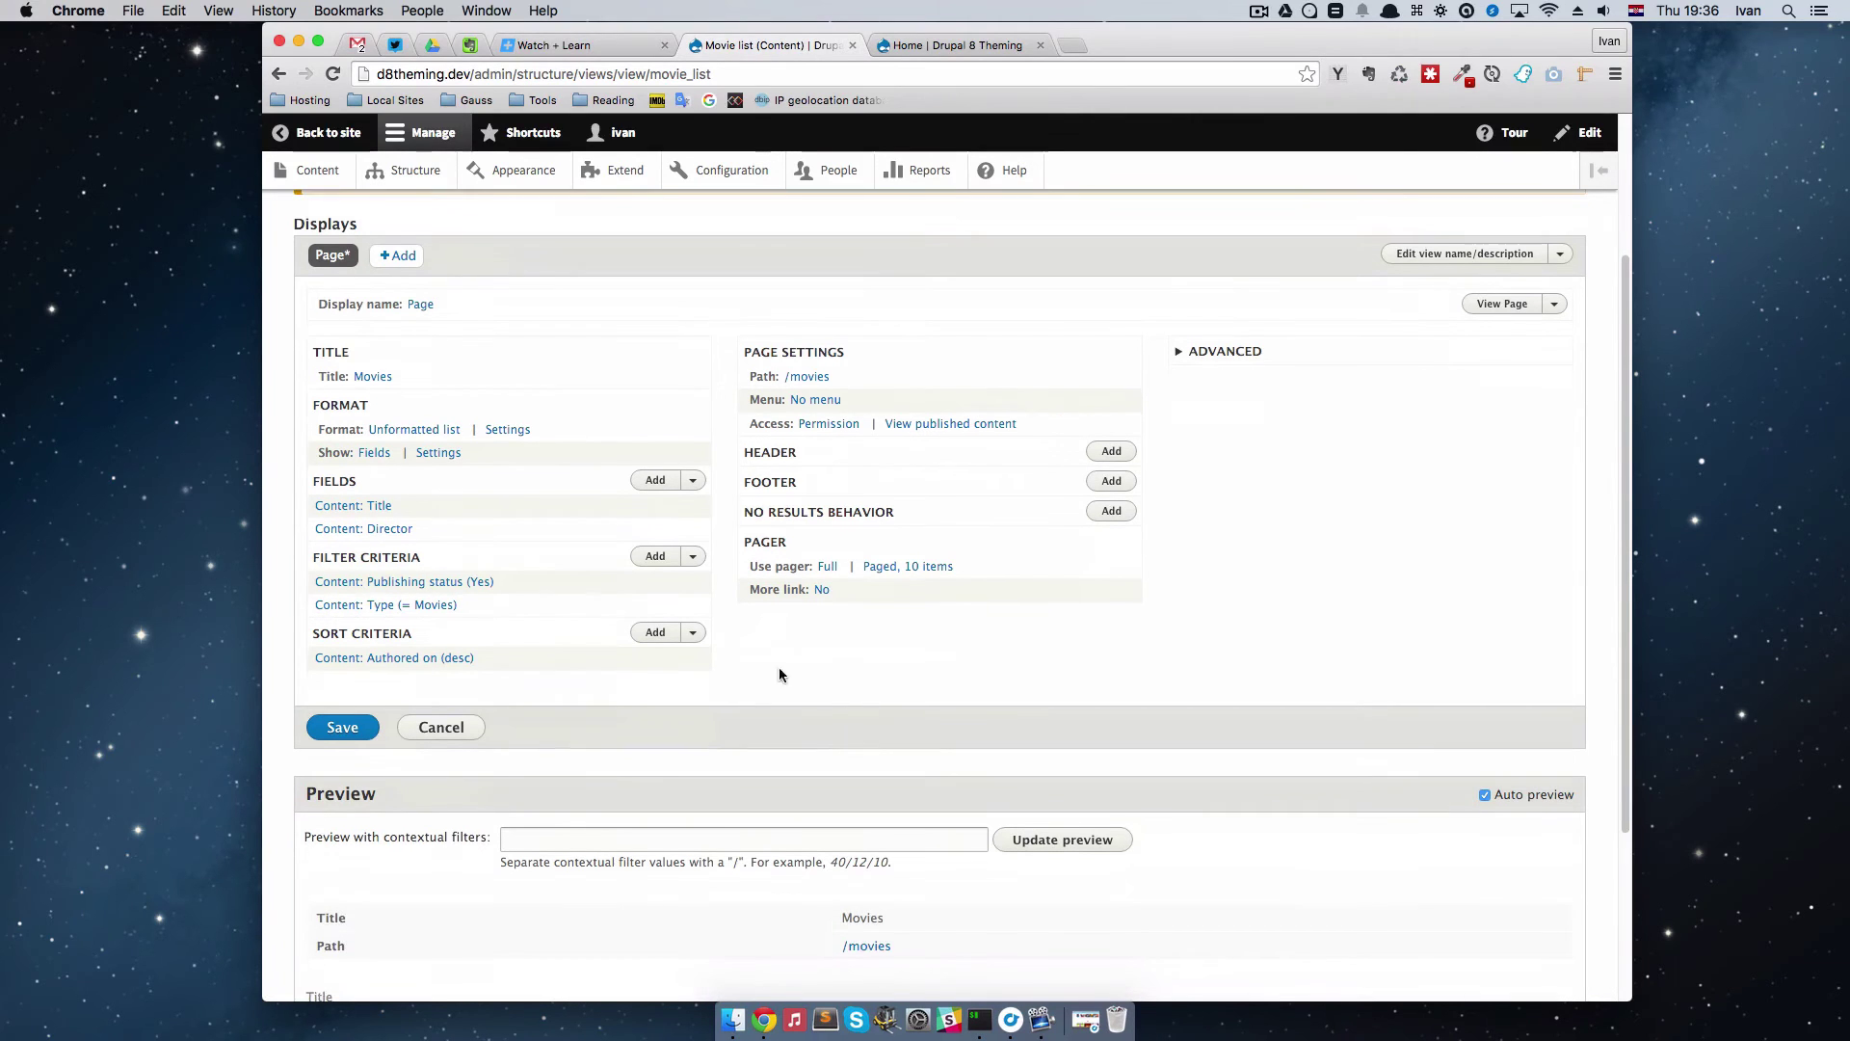
# Step: Add the Actors field to all displays of the view, keeping its plain text formatter and no label
pyautogui.click(656, 480)
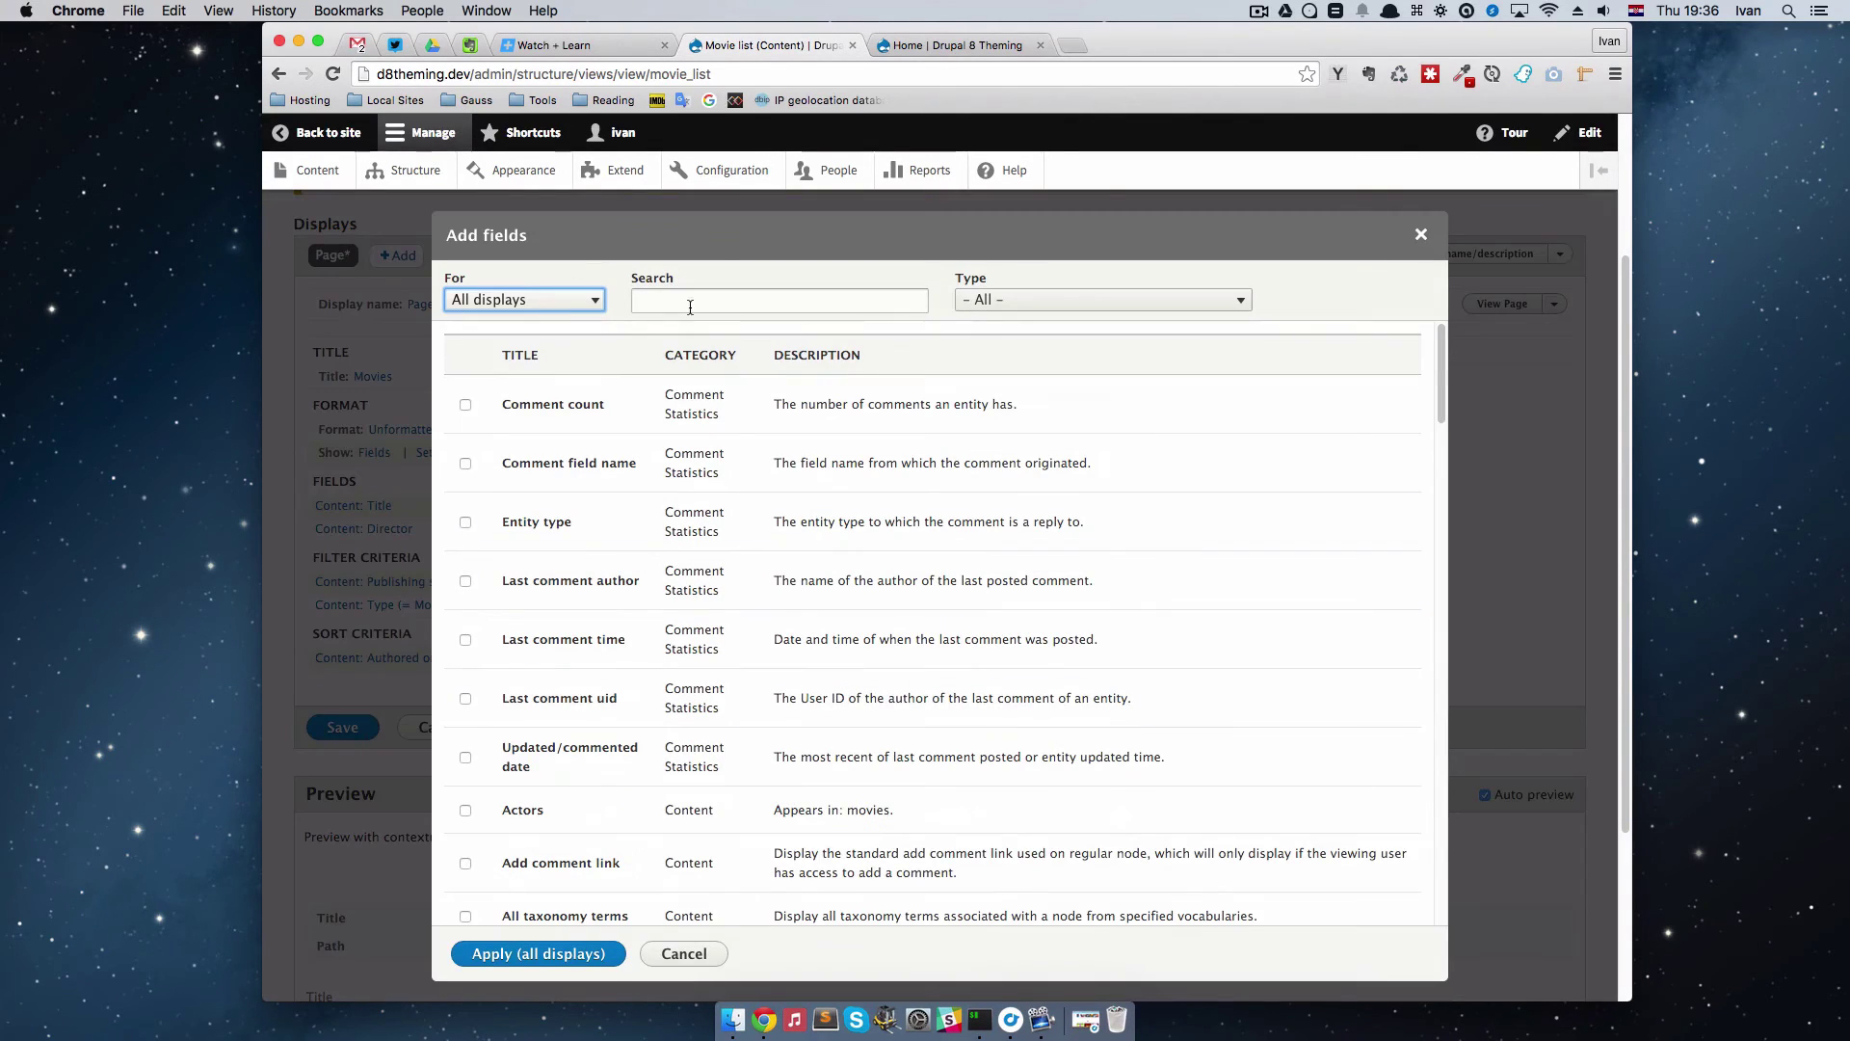
pyautogui.click(690, 304)
pyautogui.write('actor')
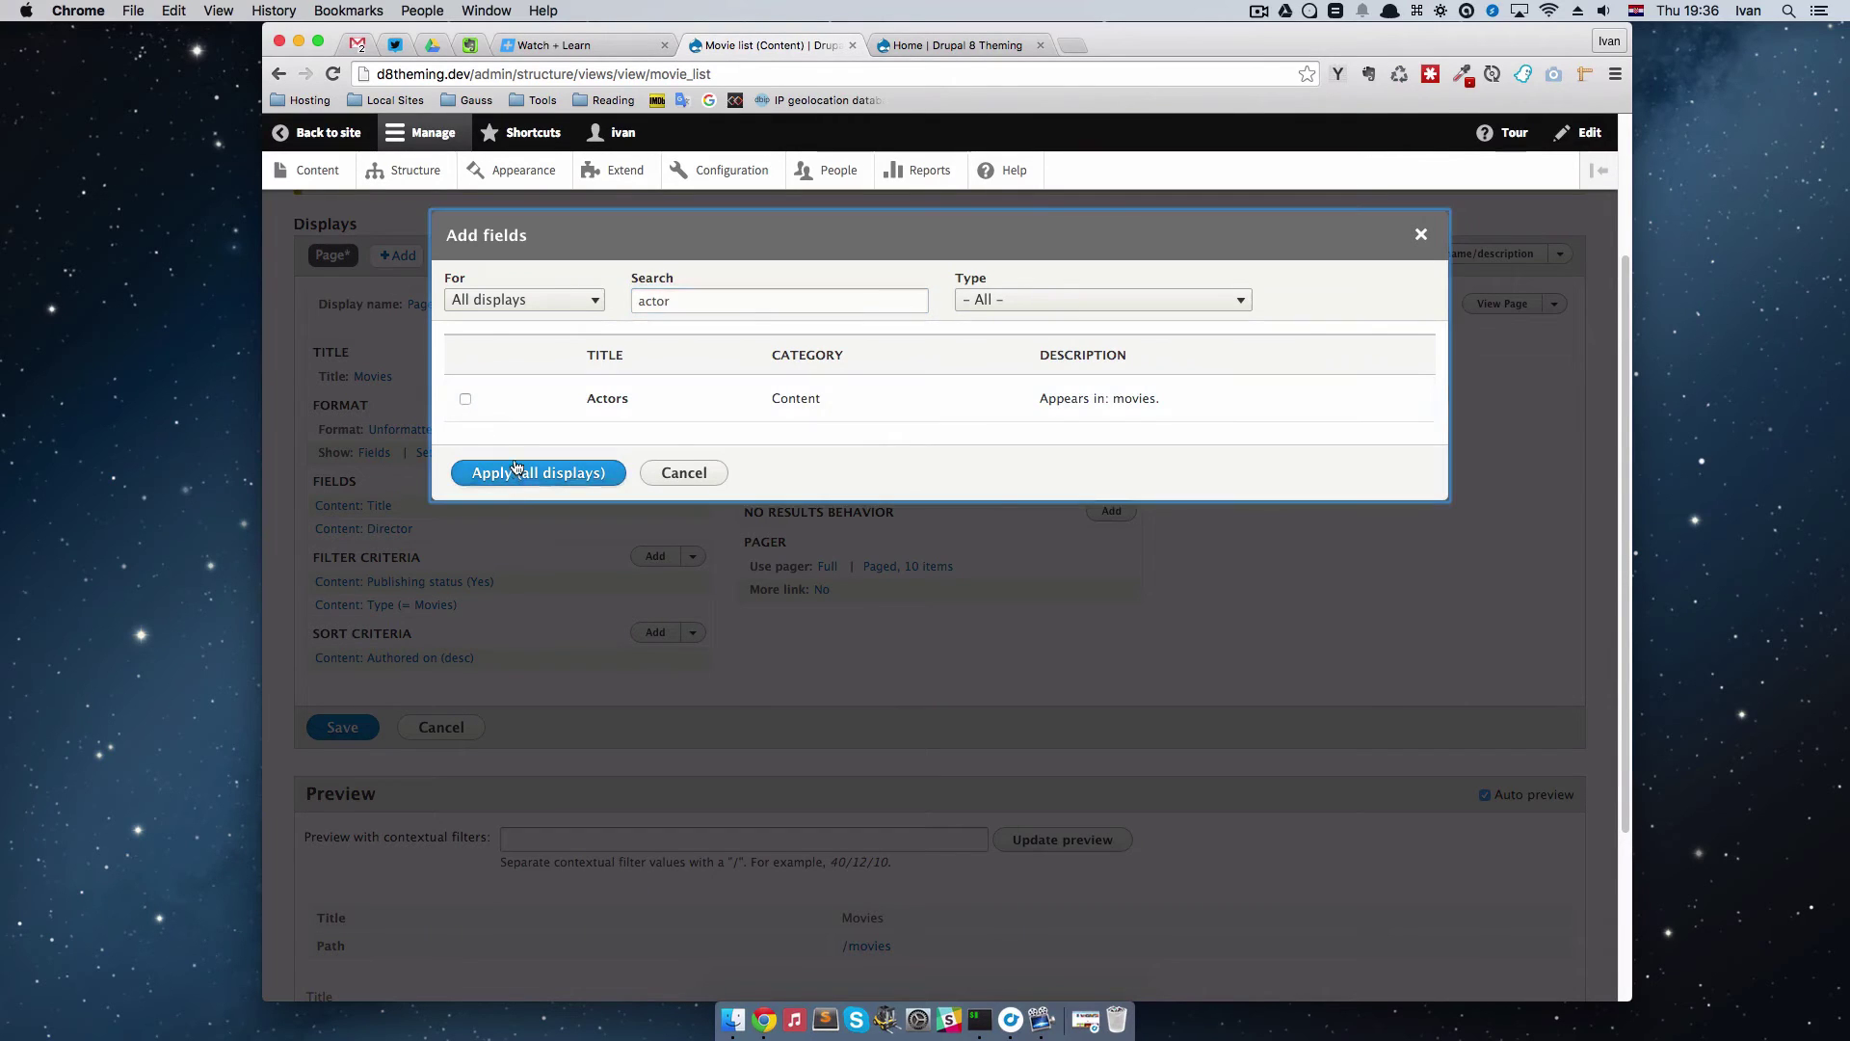
pyautogui.click(466, 398)
pyautogui.click(531, 511)
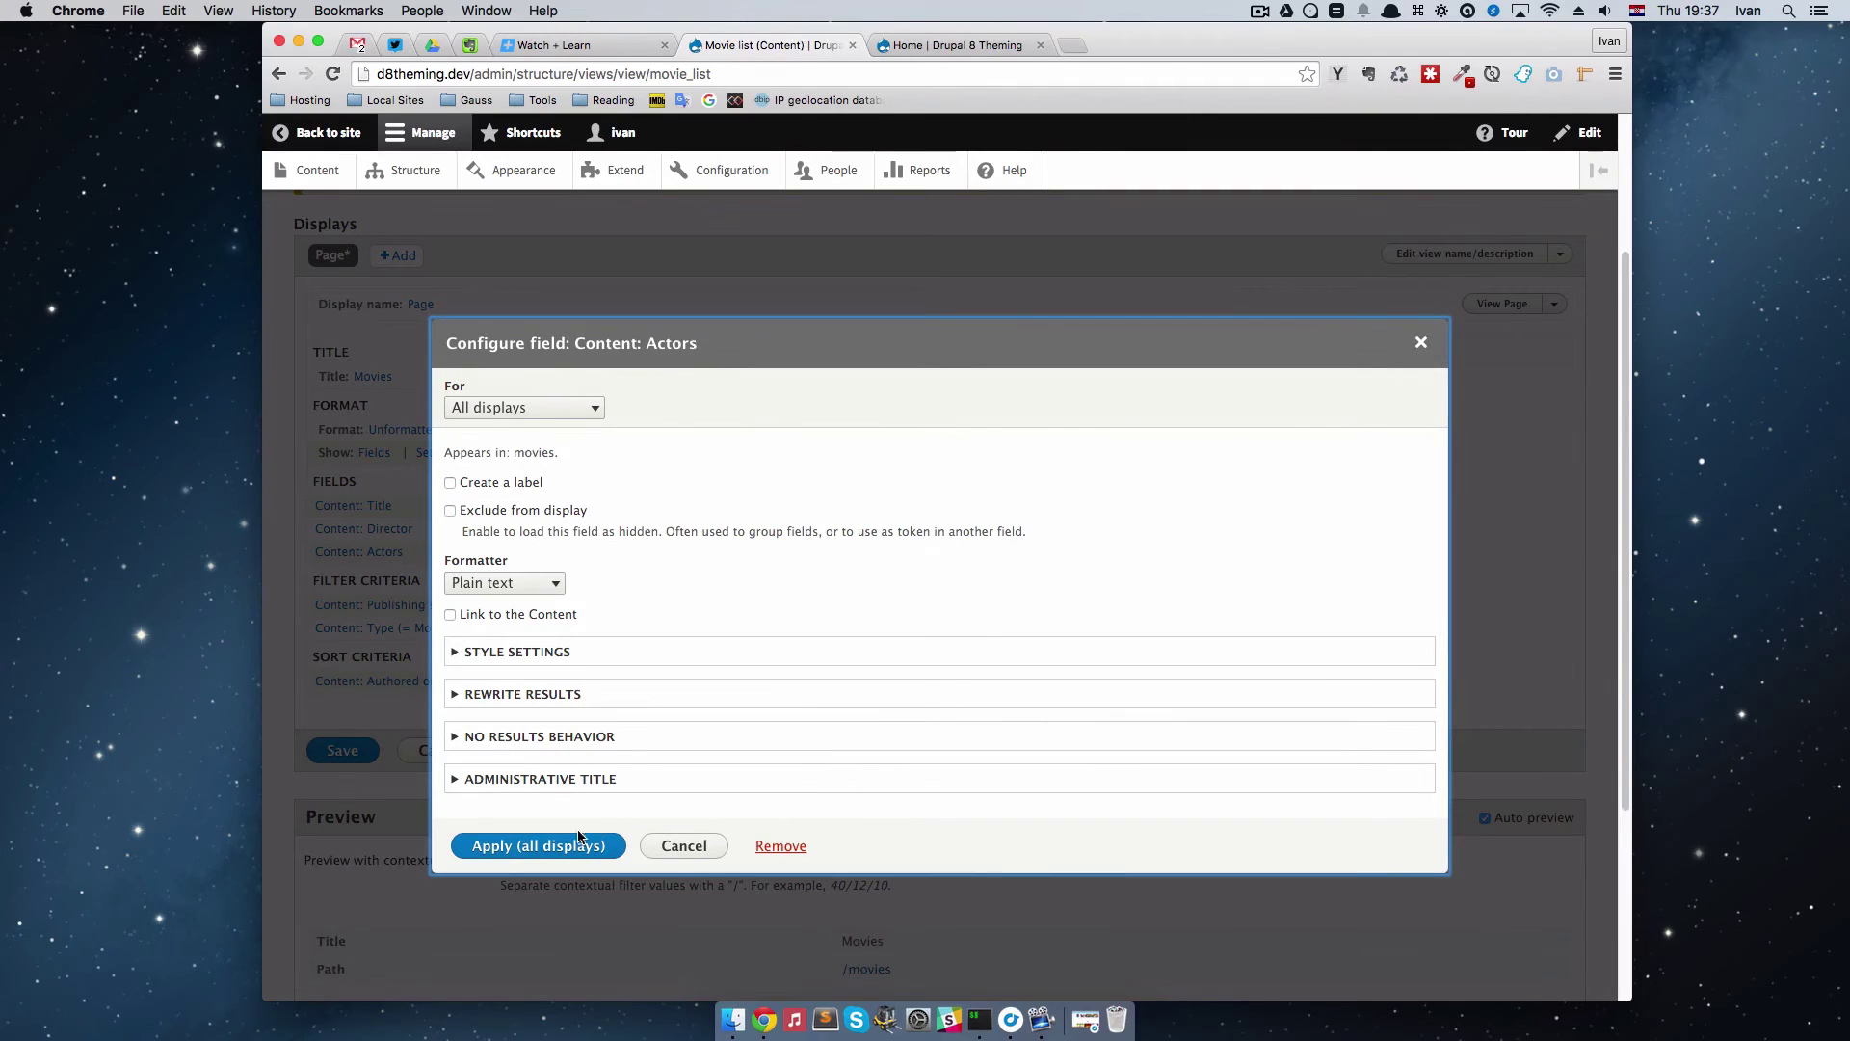
pyautogui.click(574, 845)
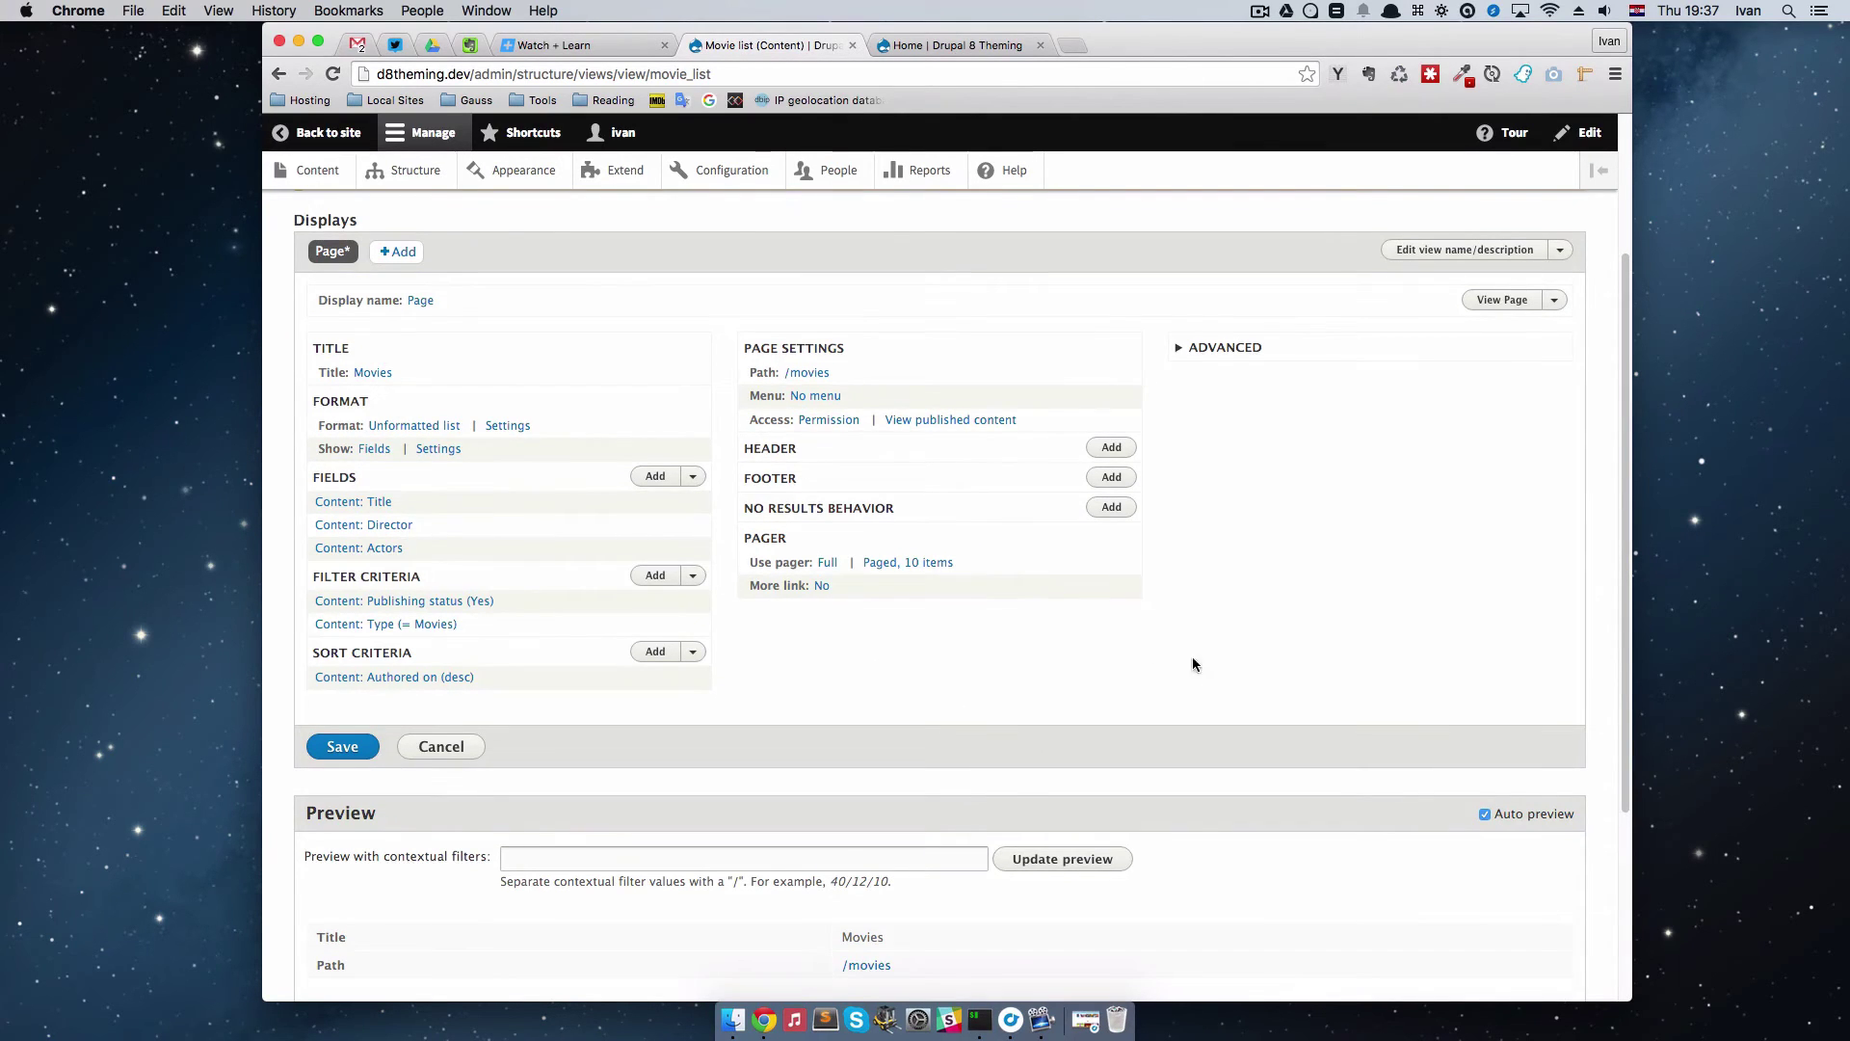
# Step: Check the view's preview, save the Movie list view, and reload the site's front end
pyautogui.scroll(-3, 1193, 663)
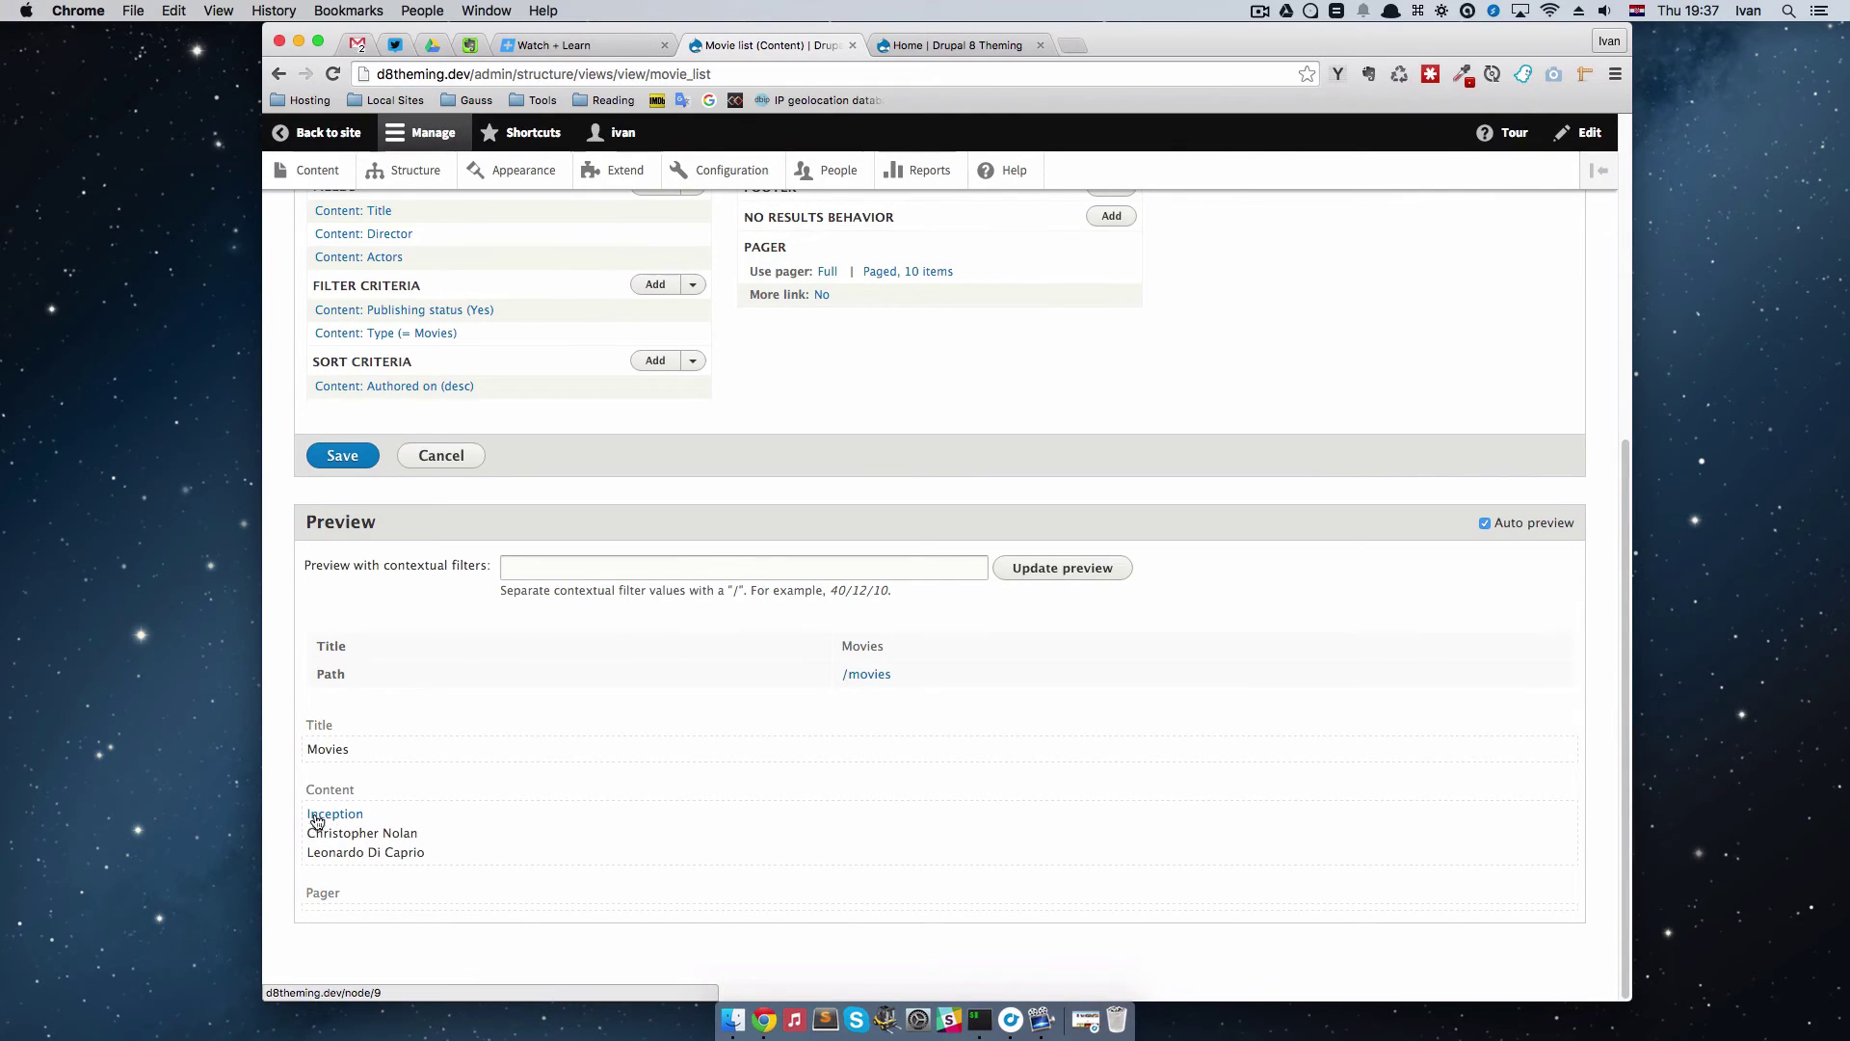
pyautogui.scroll(5, 817, 791)
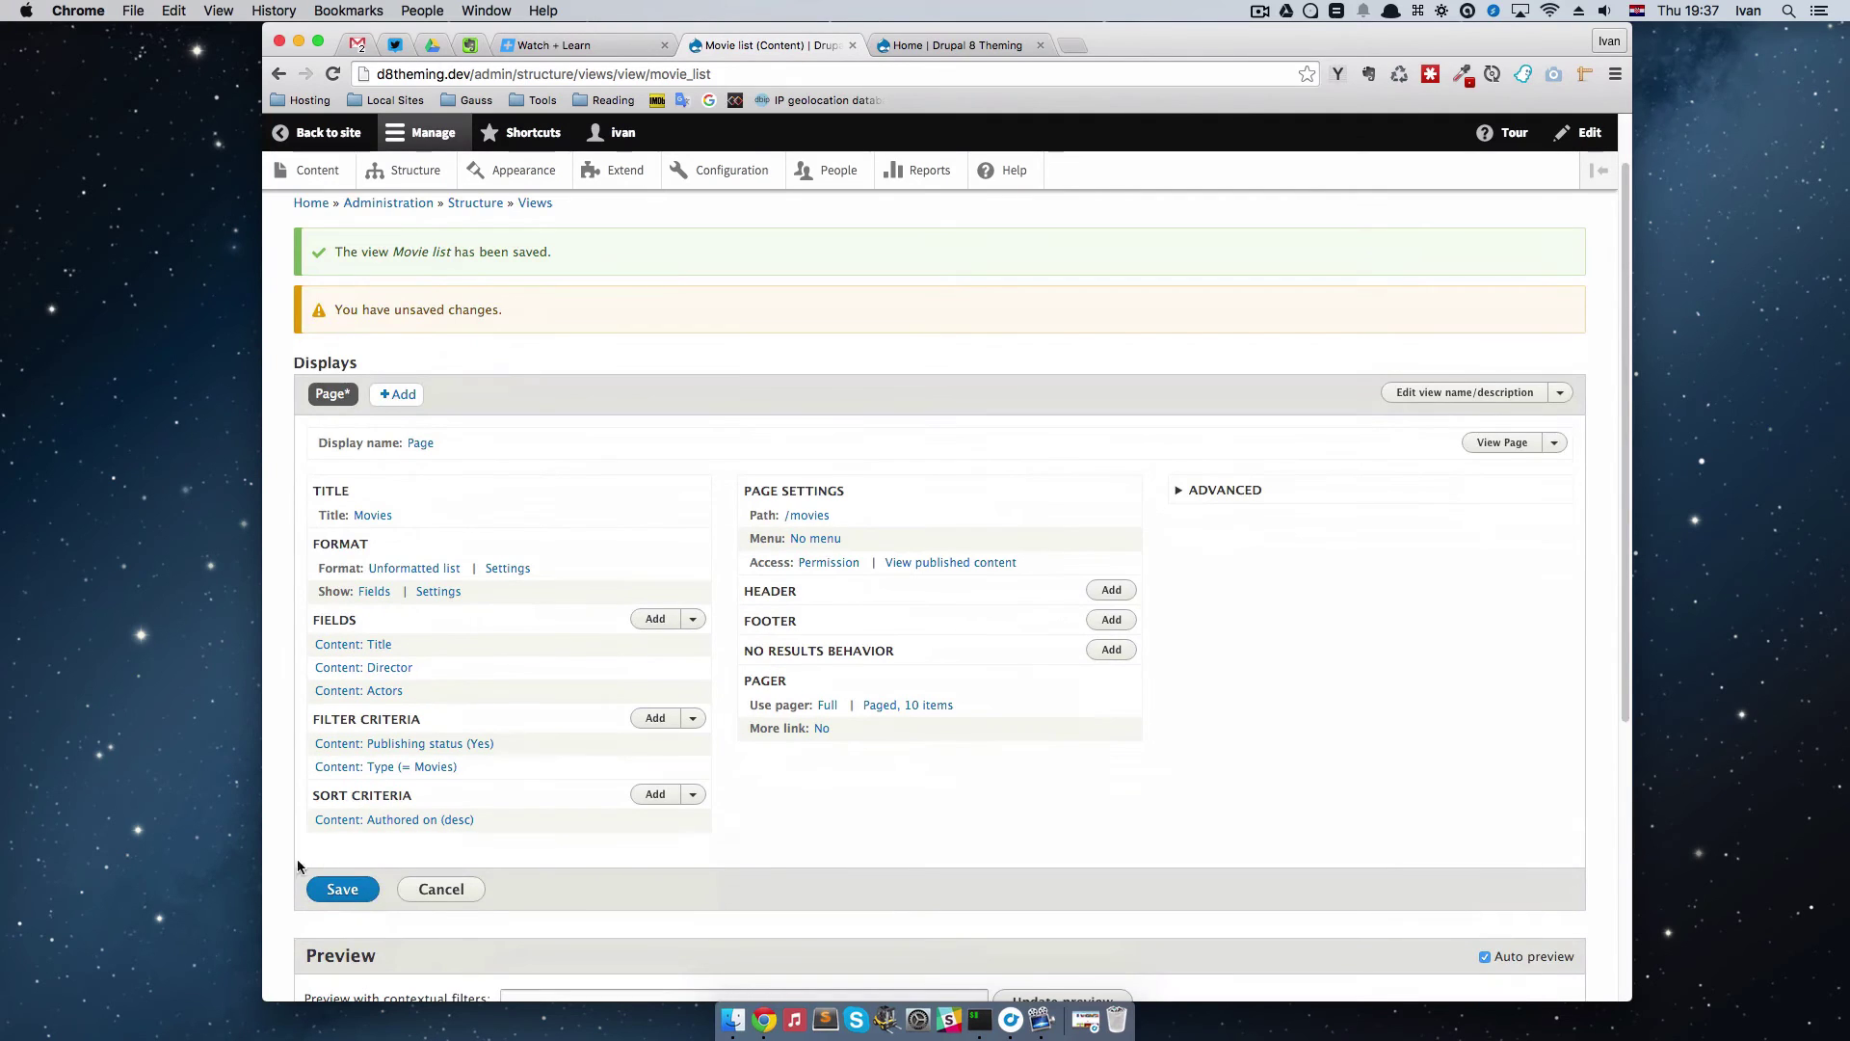
pyautogui.click(342, 889)
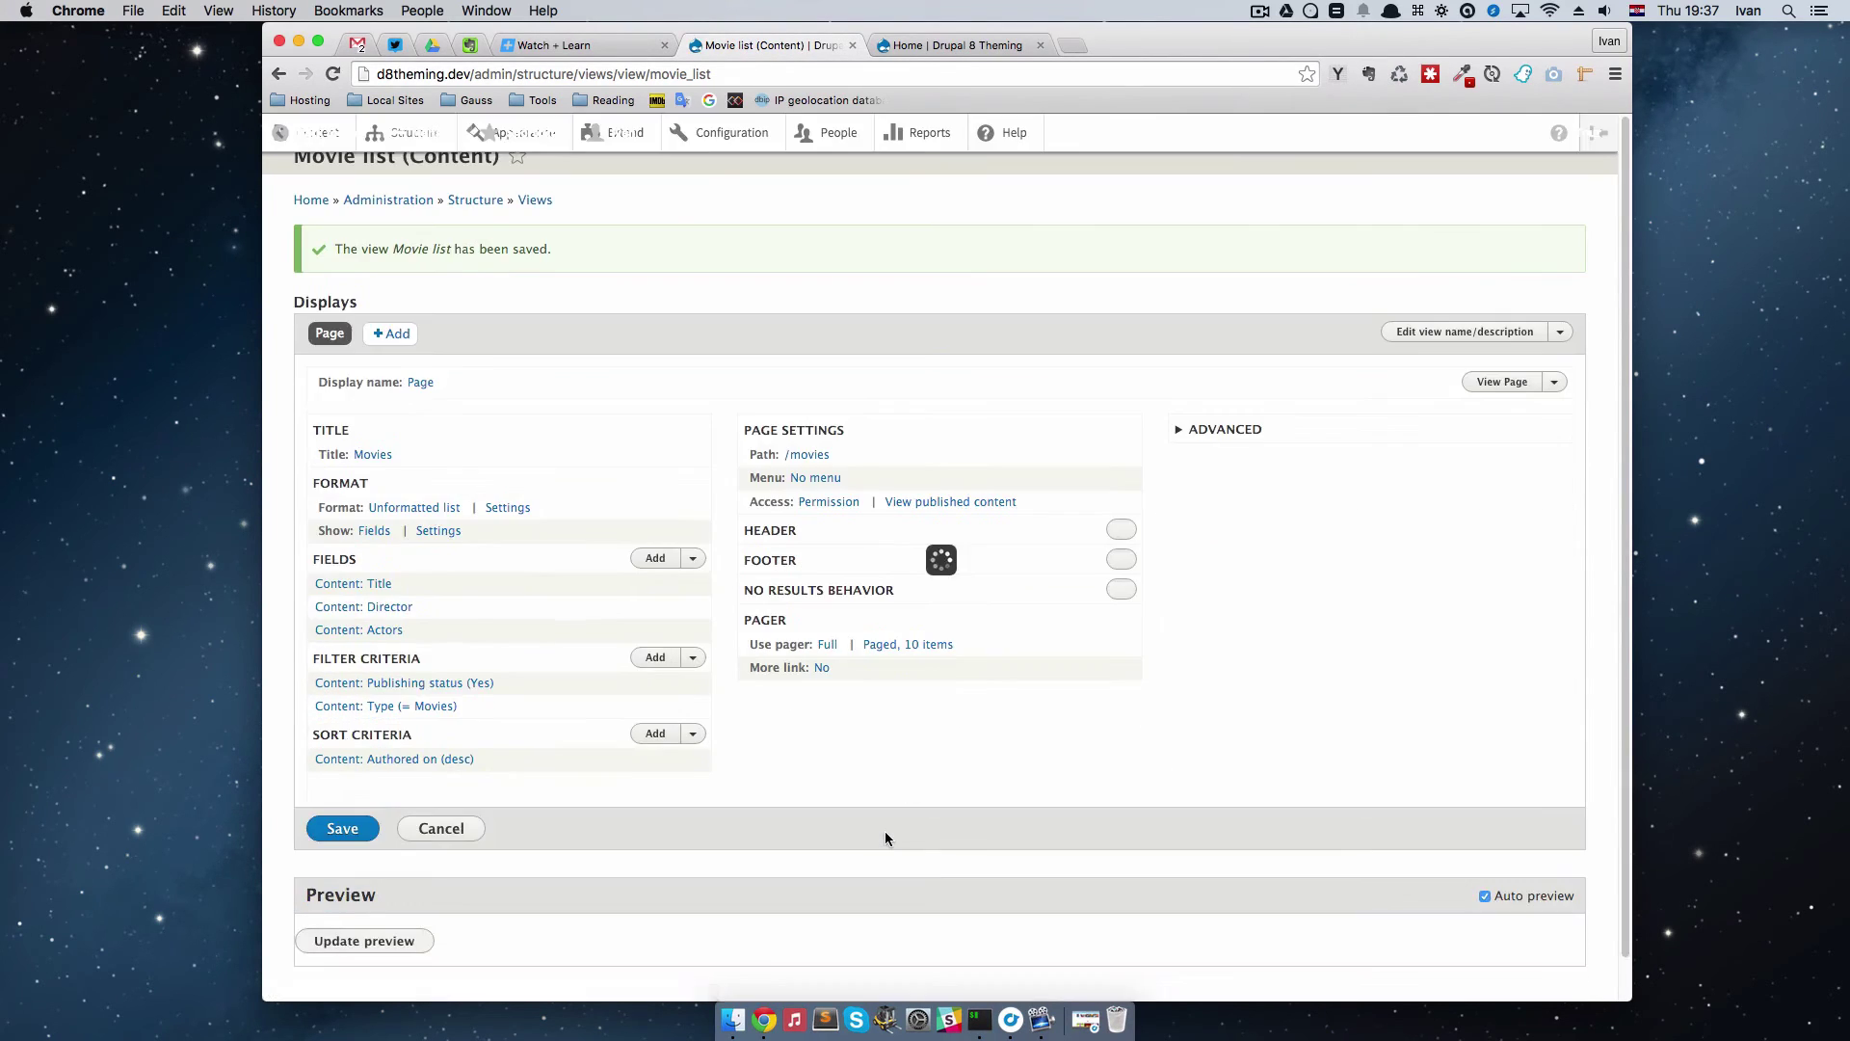
pyautogui.click(943, 45)
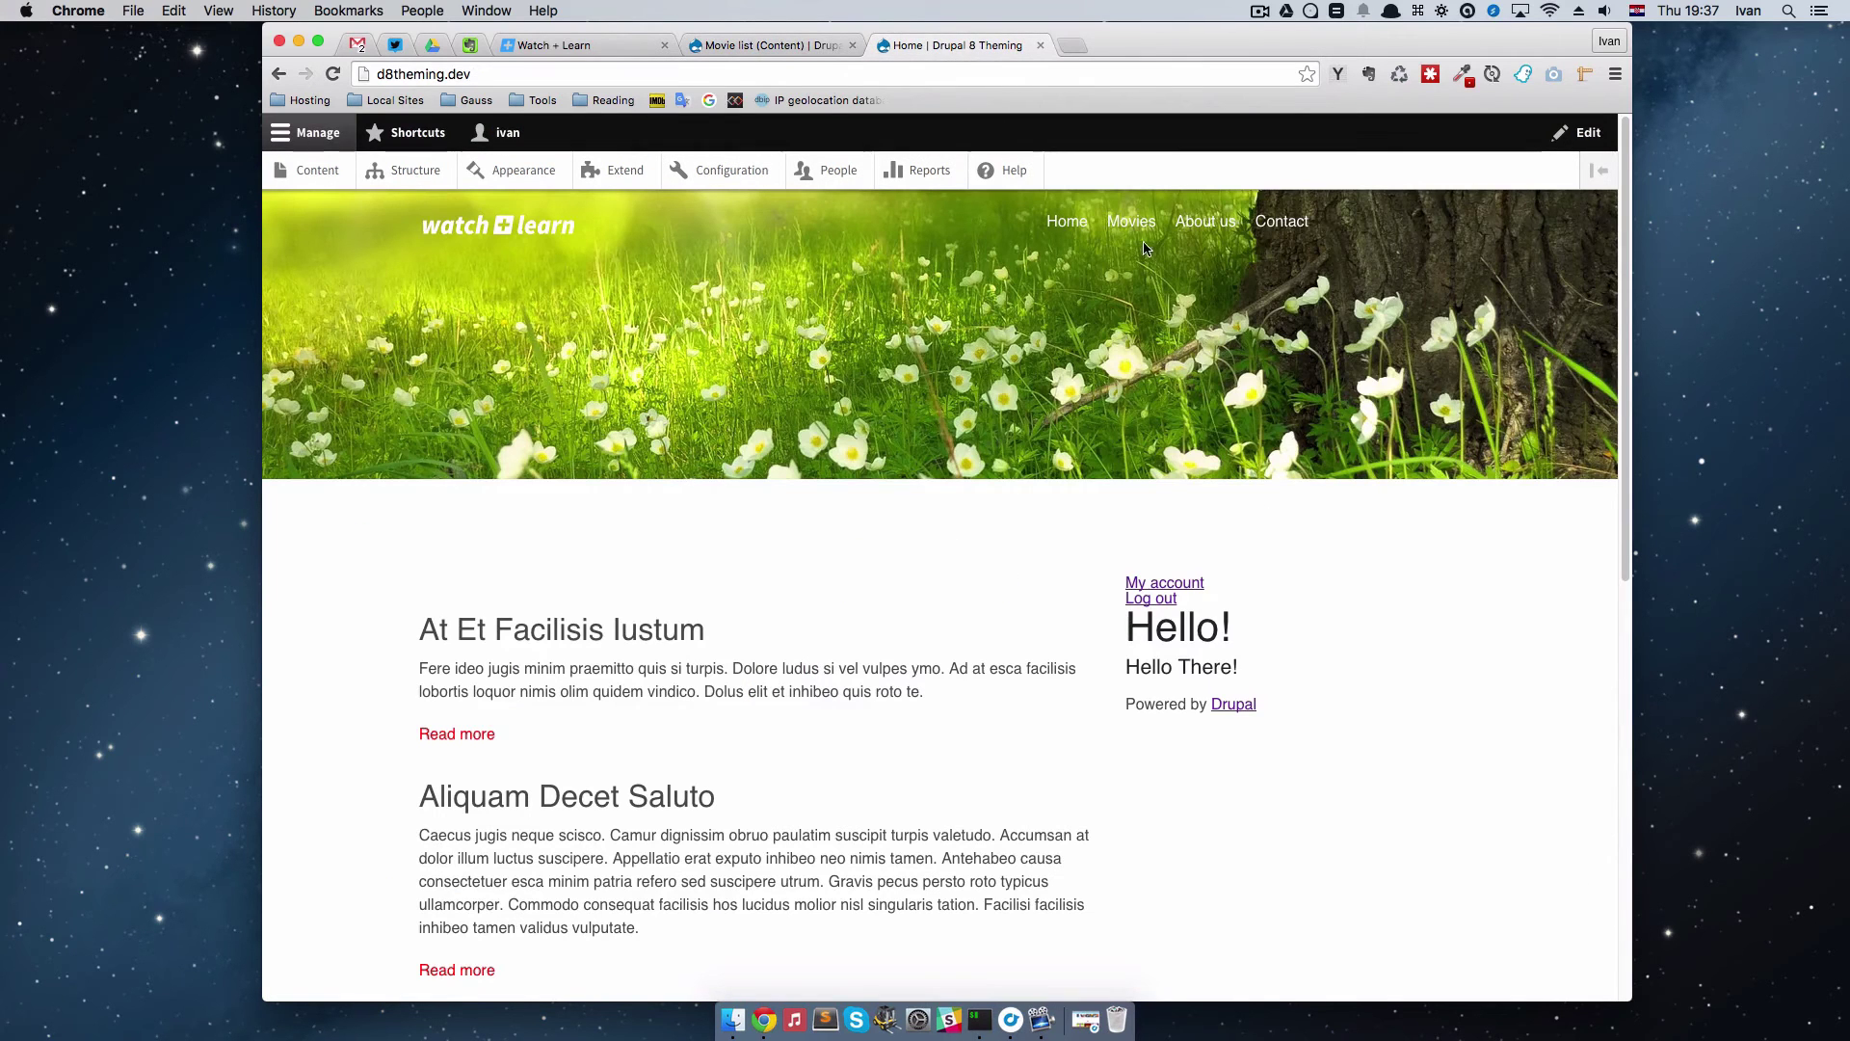
pyautogui.press('super+r')
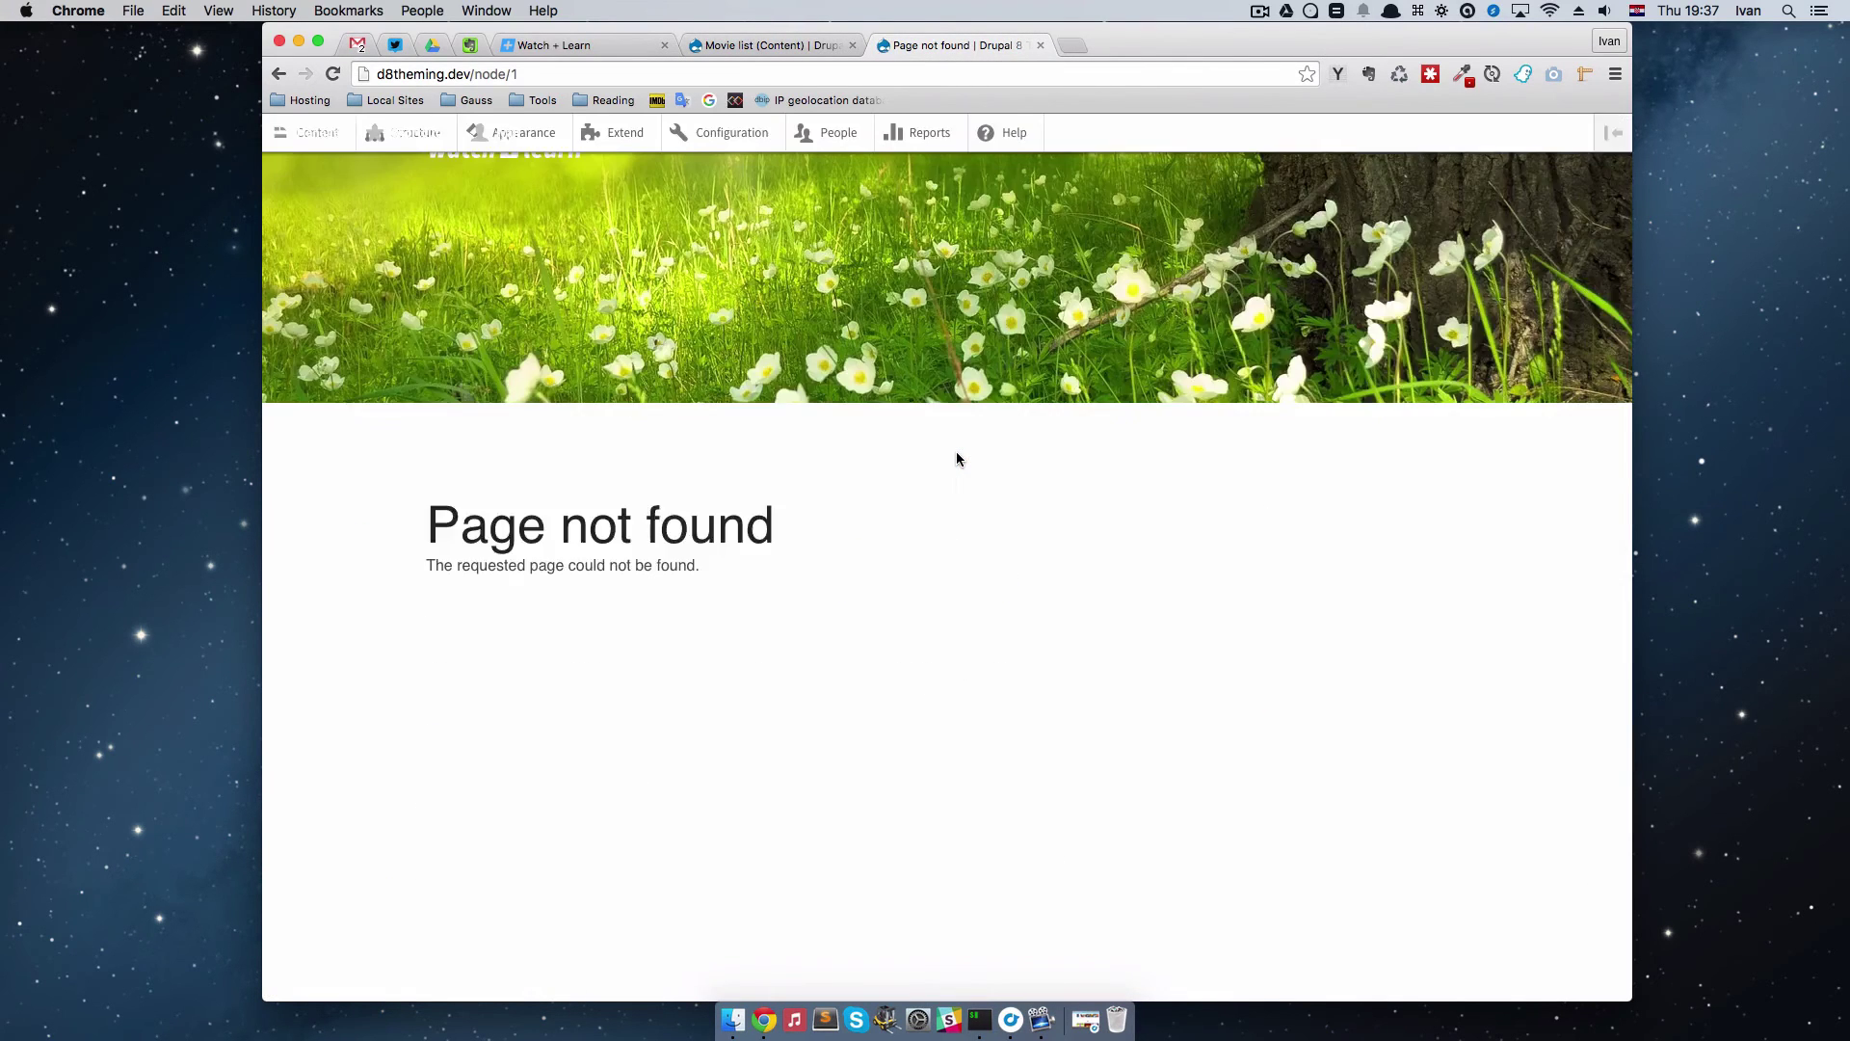
# Step: Open the Main navigation menu for editing from the site's menu administration
pyautogui.click(798, 46)
pyautogui.click(415, 170)
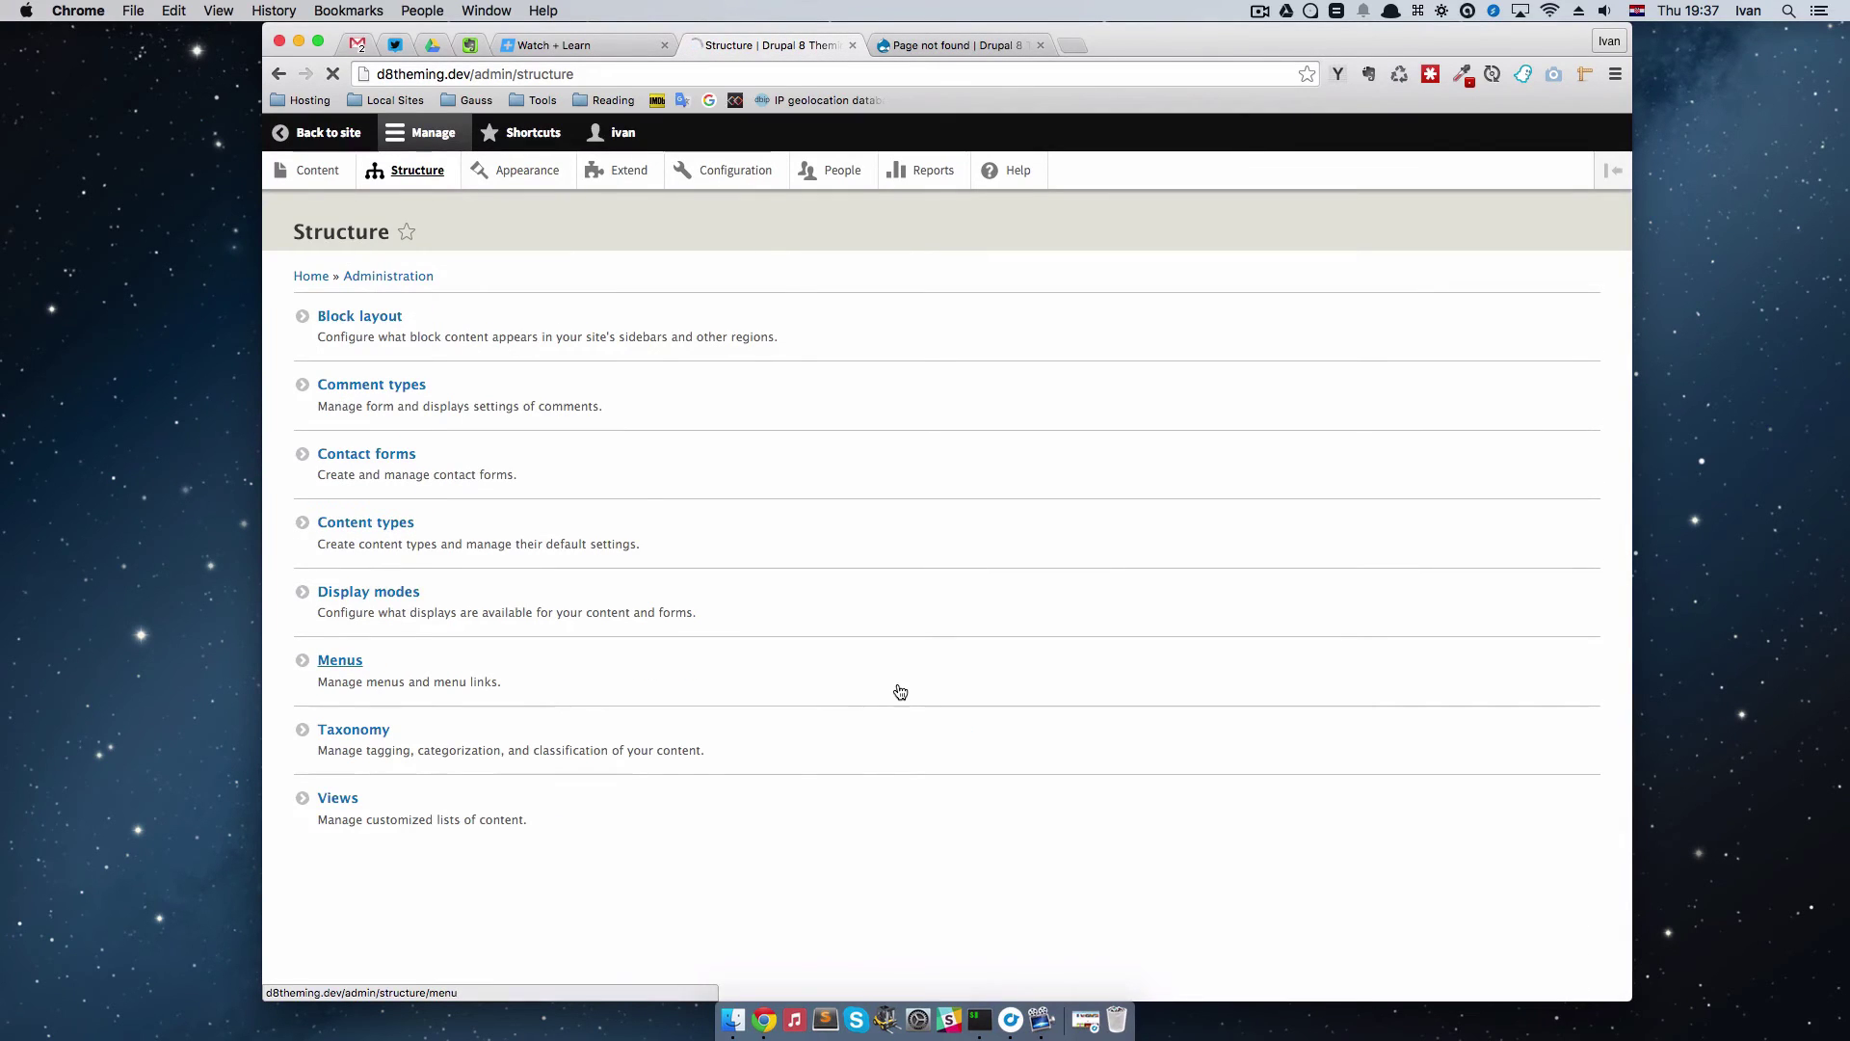
pyautogui.click(900, 692)
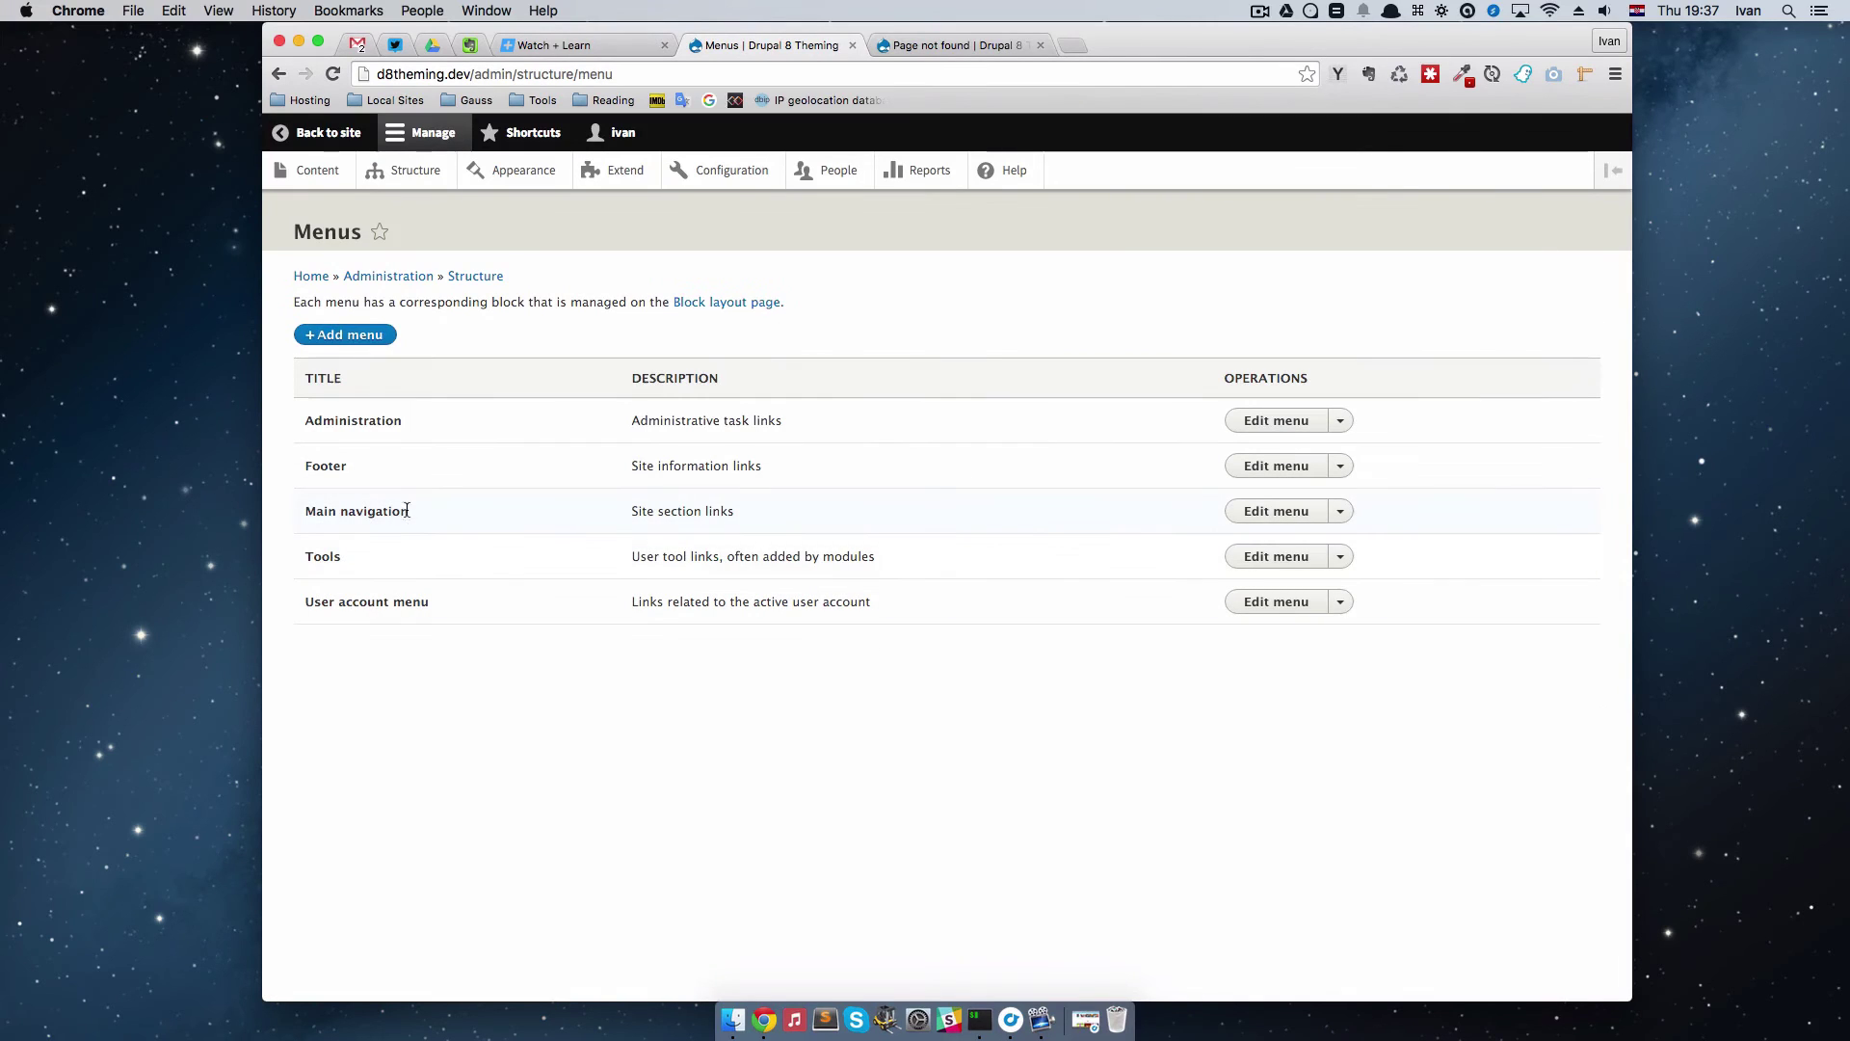
pyautogui.click(1302, 512)
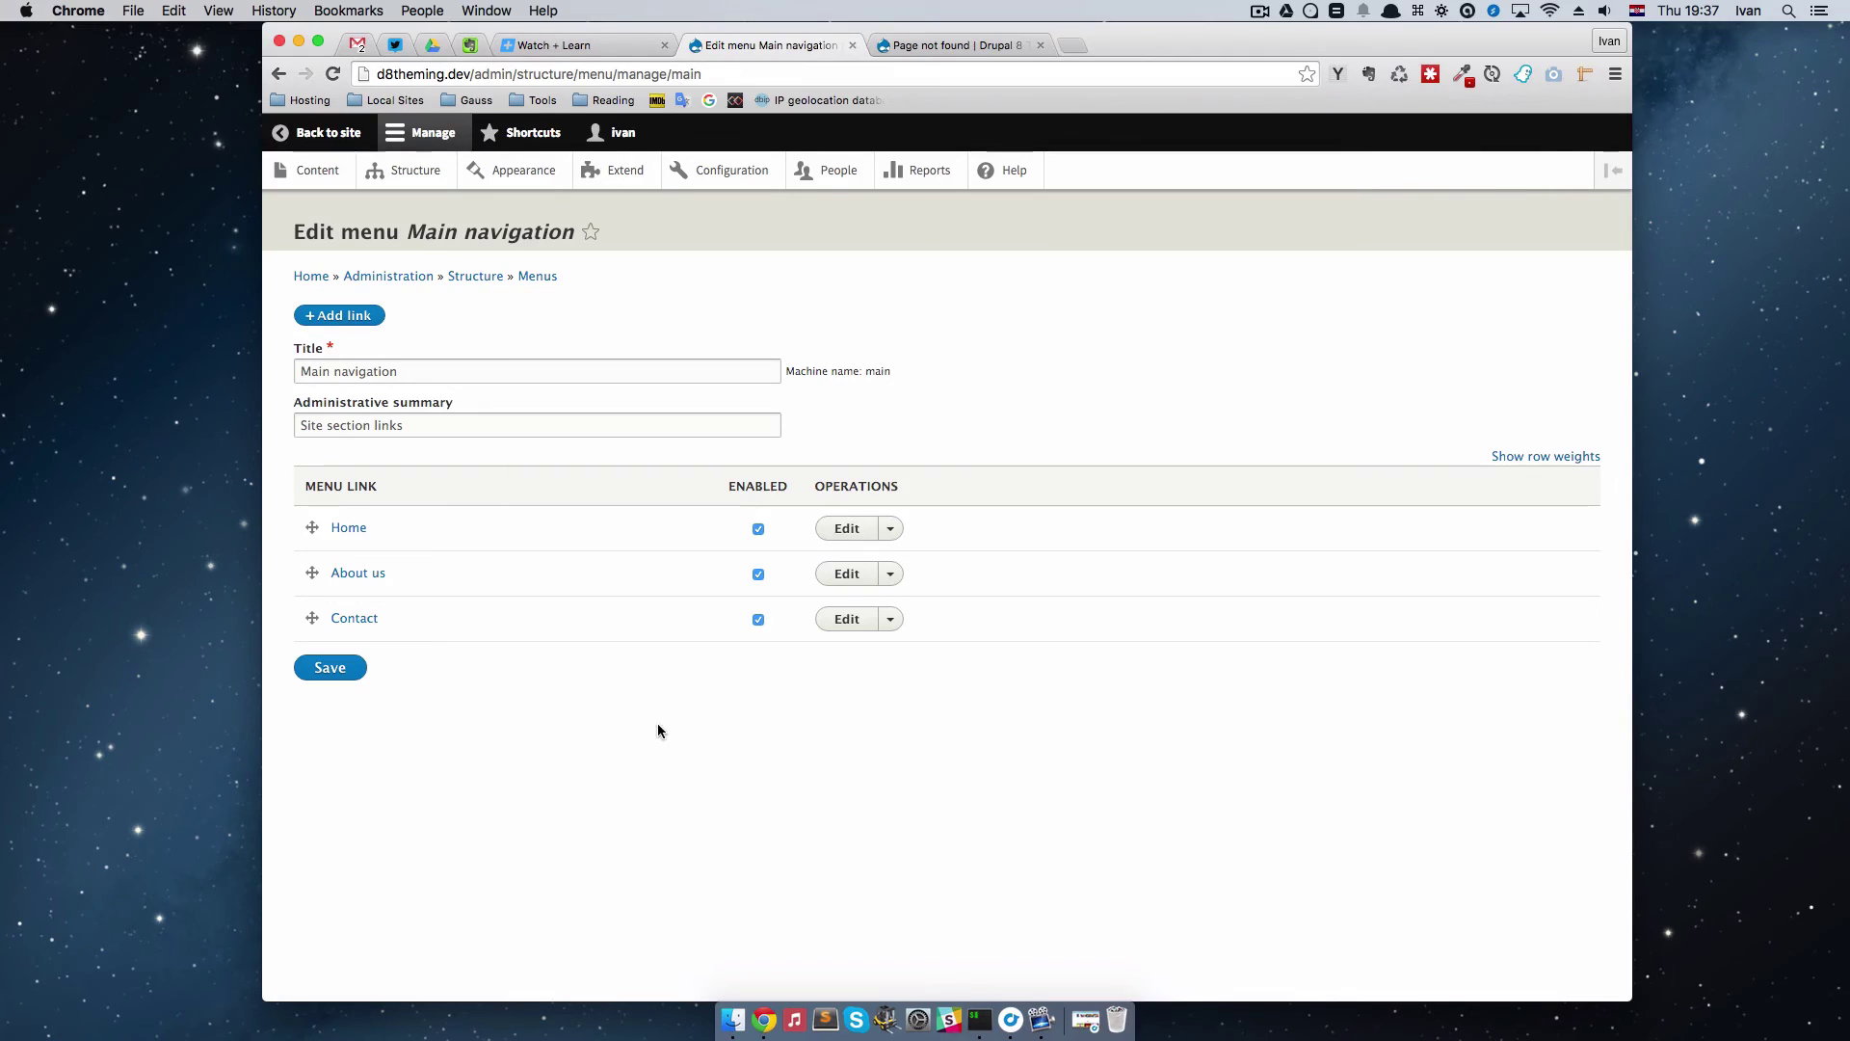
# Step: Try to save a new Main navigation link titled Movies with the link path movies
pyautogui.click(362, 325)
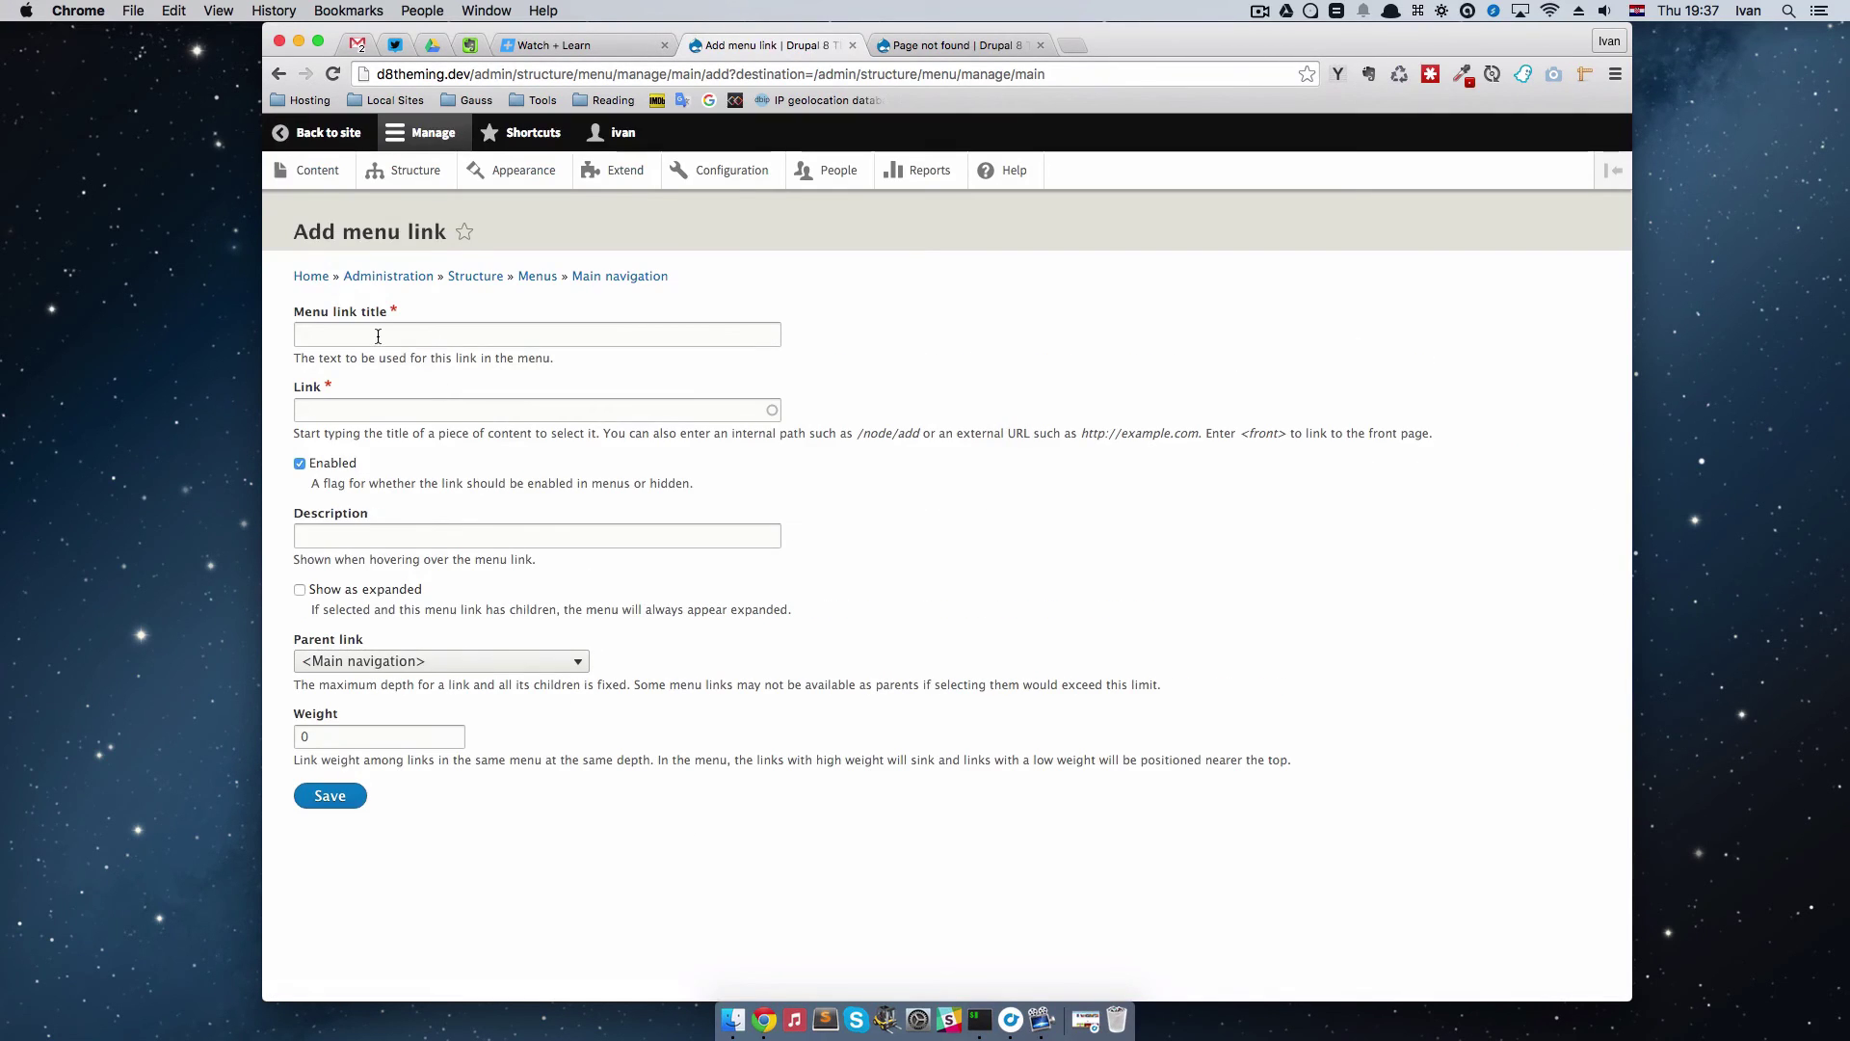
pyautogui.click(439, 338)
pyautogui.write('Movies')
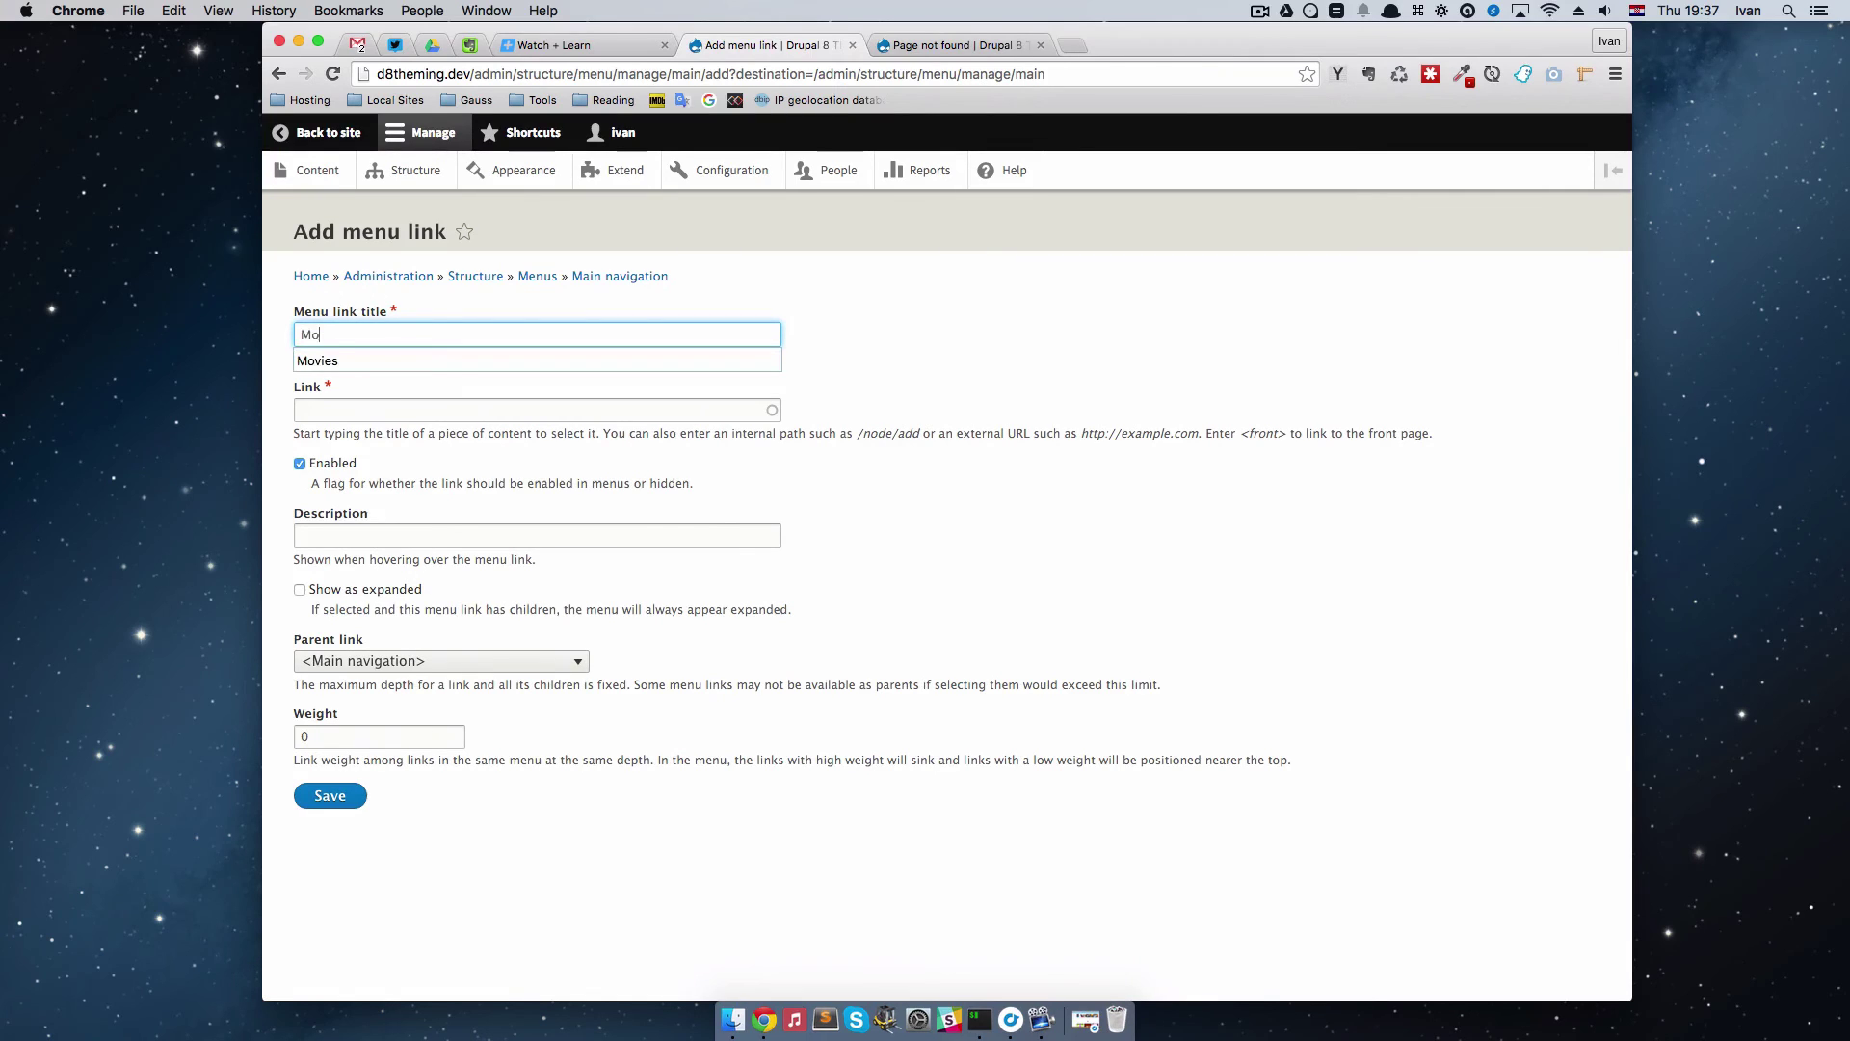
pyautogui.click(538, 414)
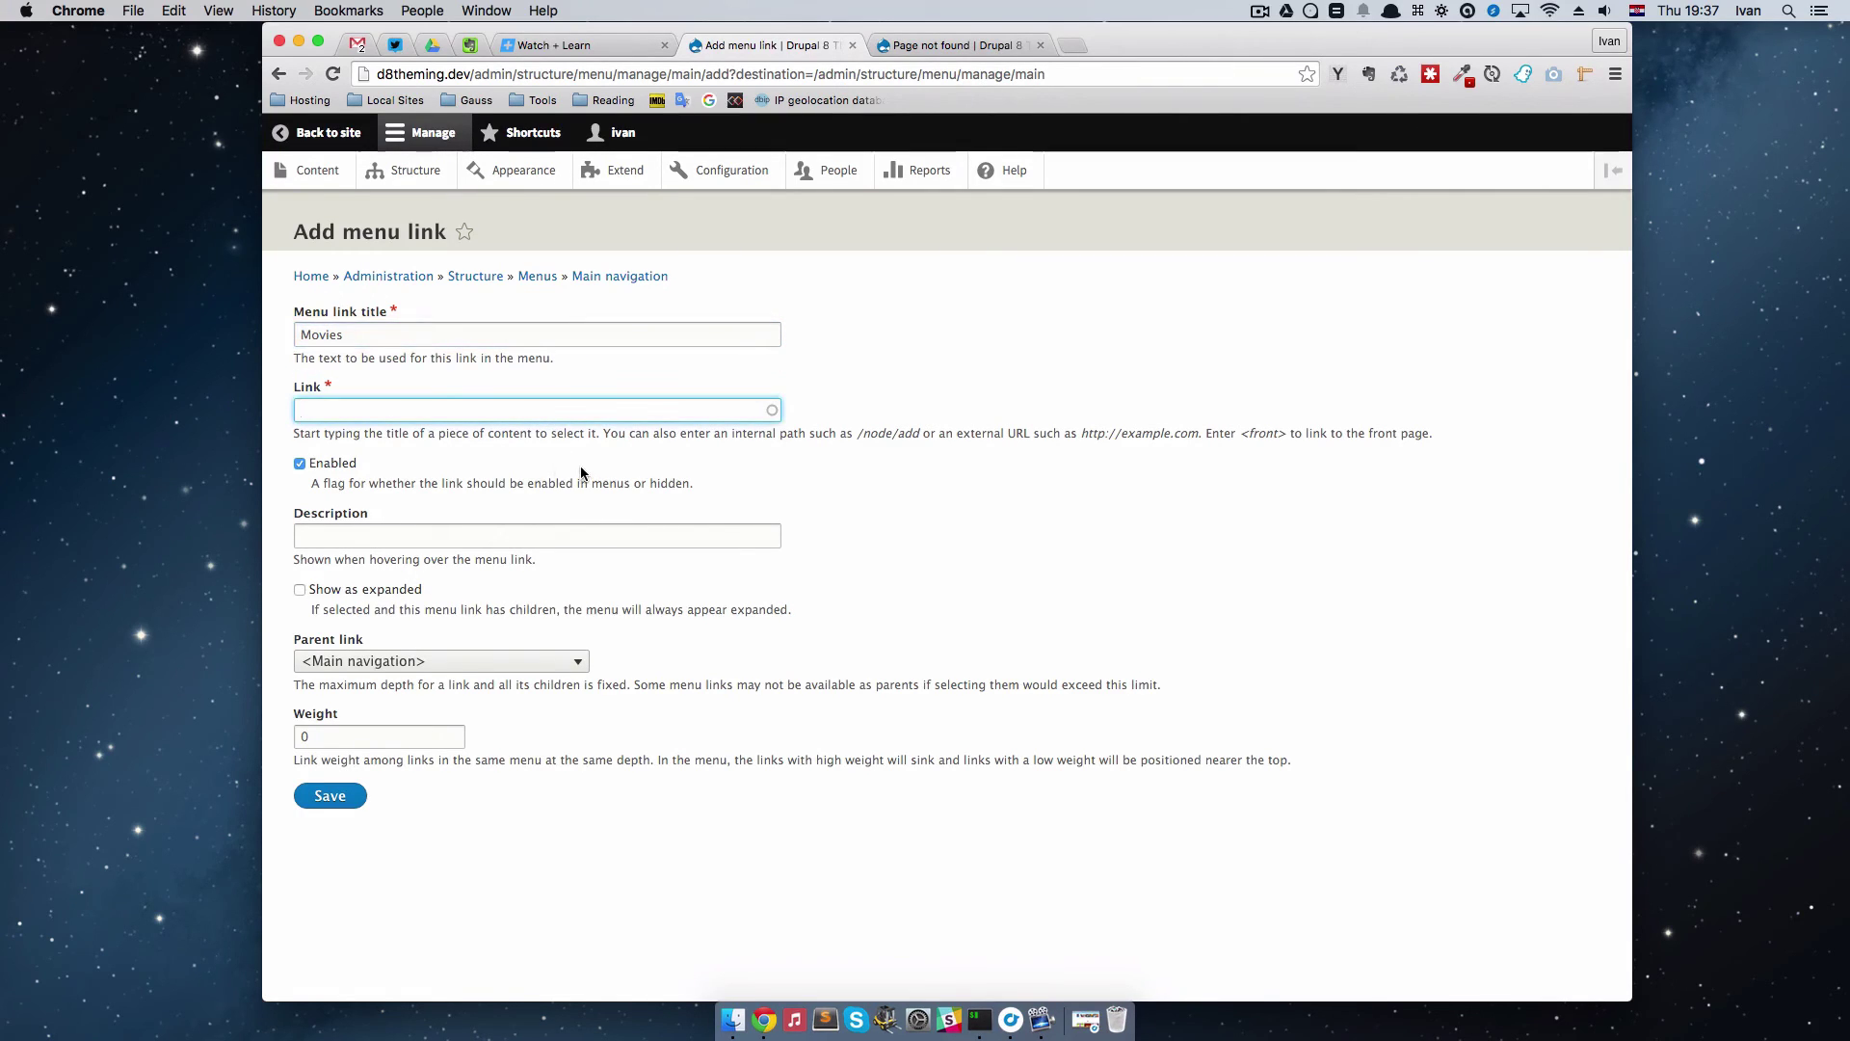
pyautogui.write('movies')
pyautogui.click(301, 410)
pyautogui.press('BackSpace')
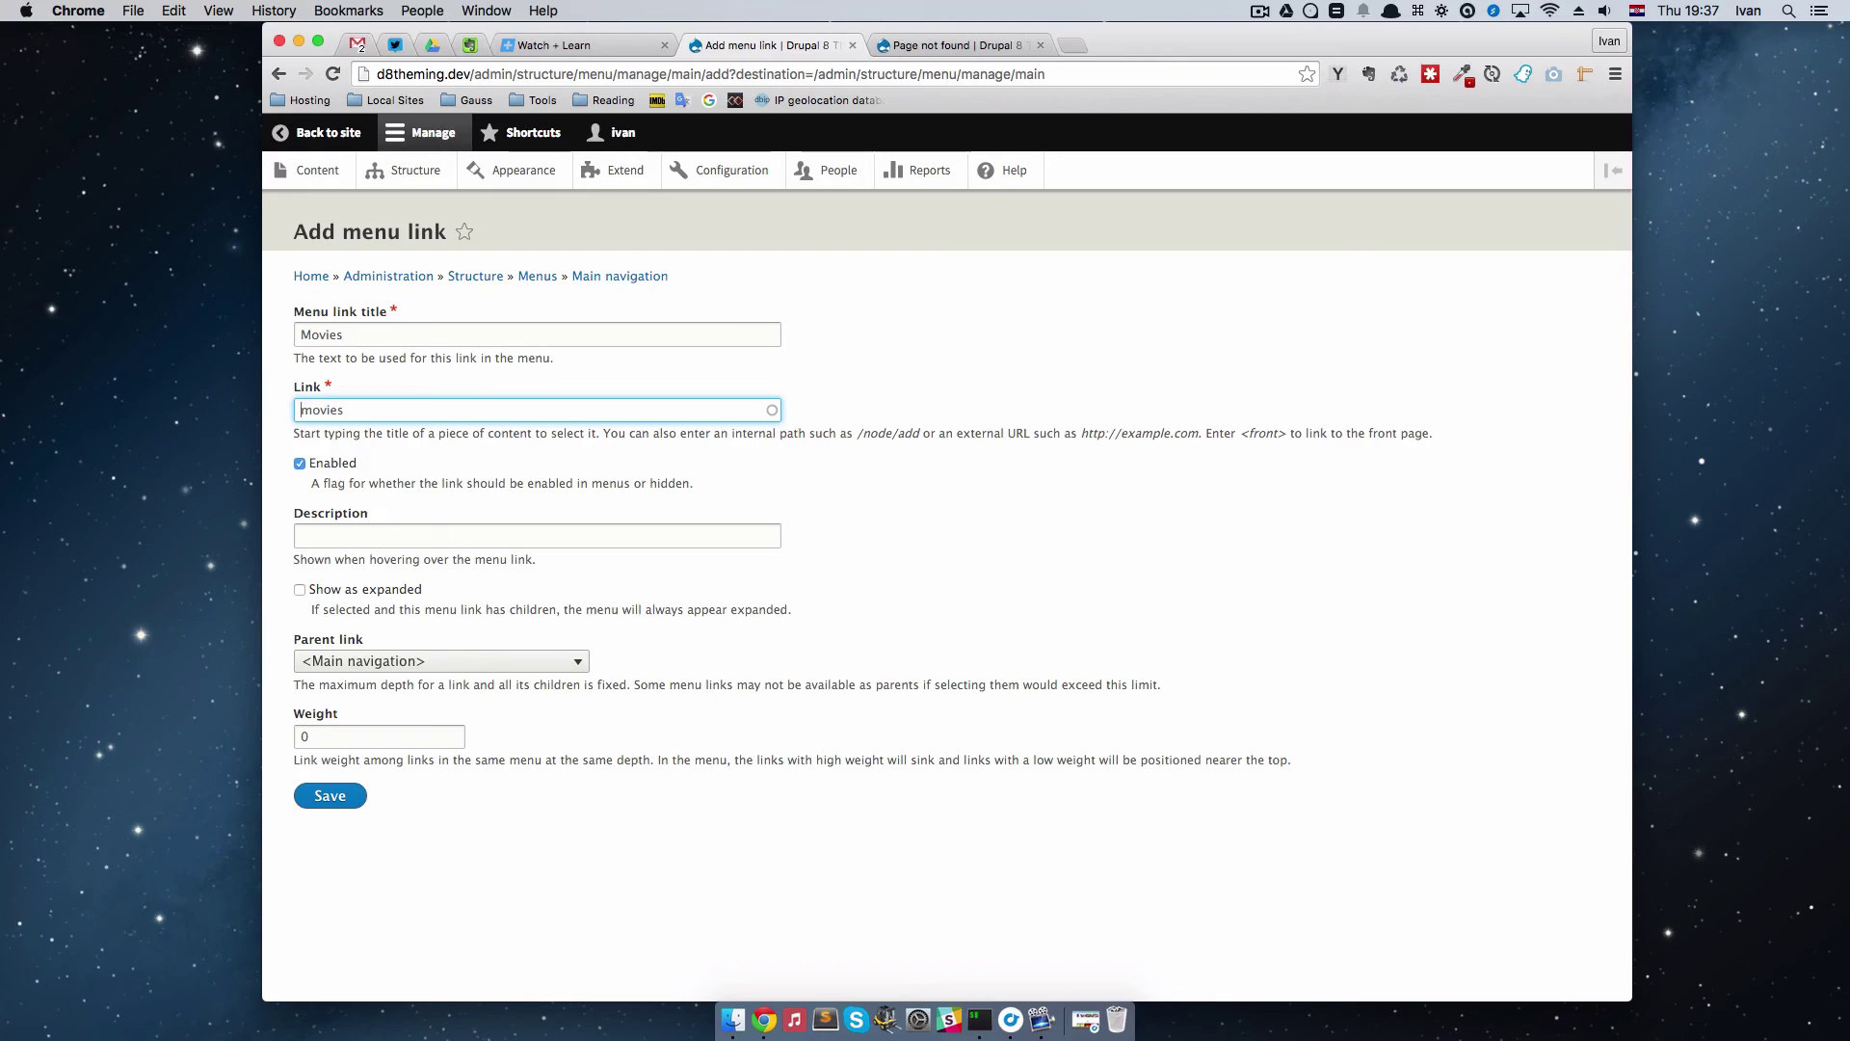
pyautogui.click(687, 466)
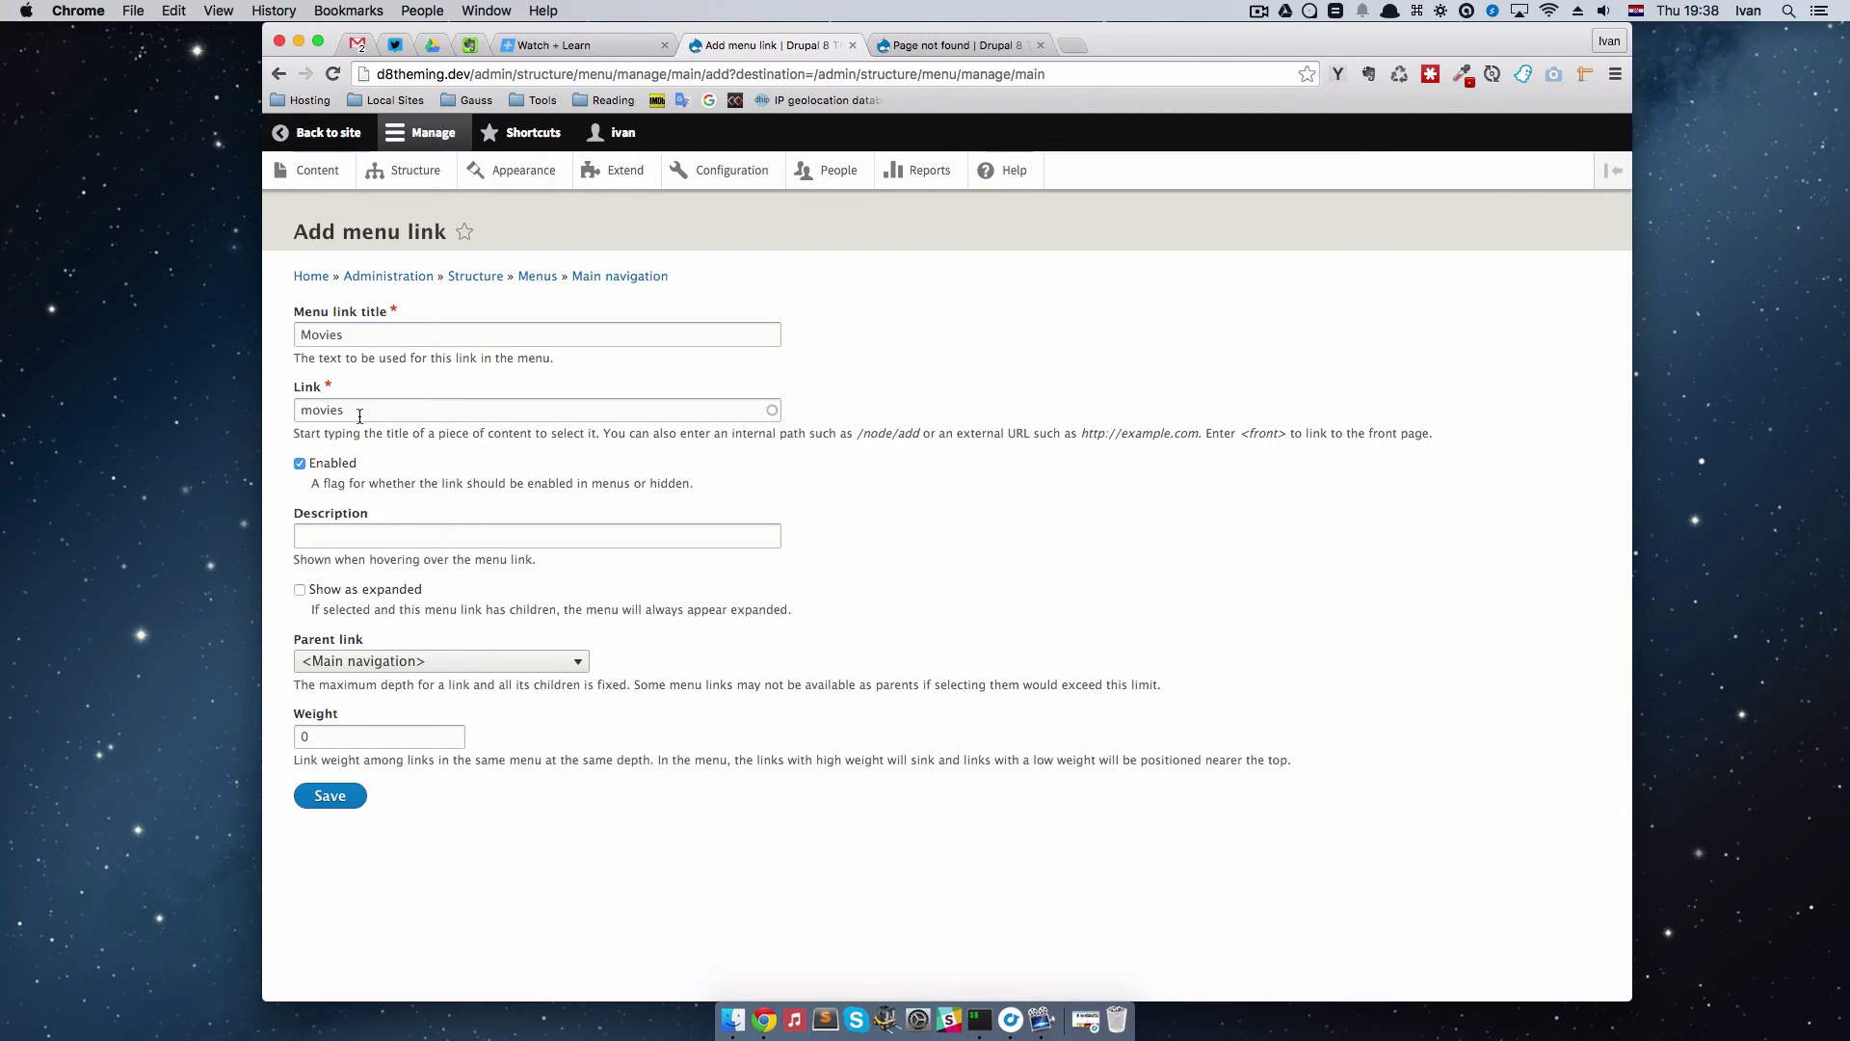
pyautogui.moveTo(360, 415); pyautogui.dragTo(258, 407)
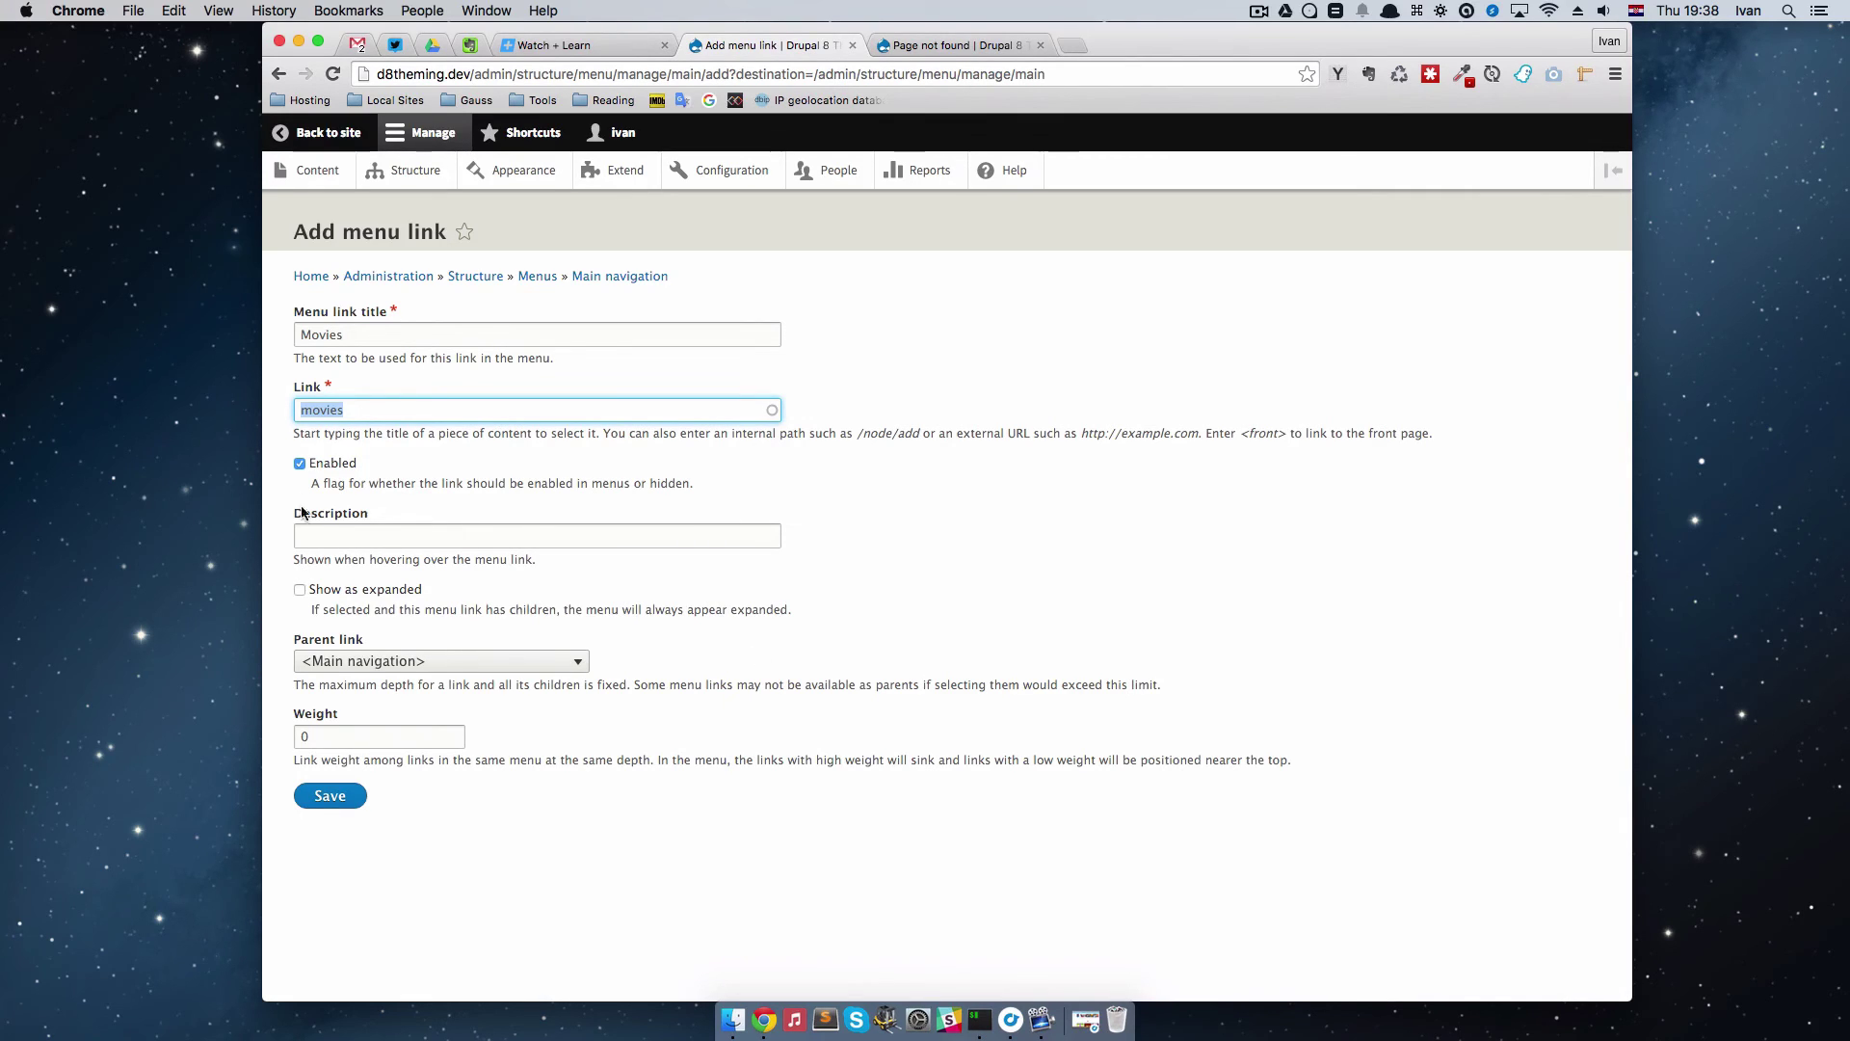
pyautogui.click(330, 796)
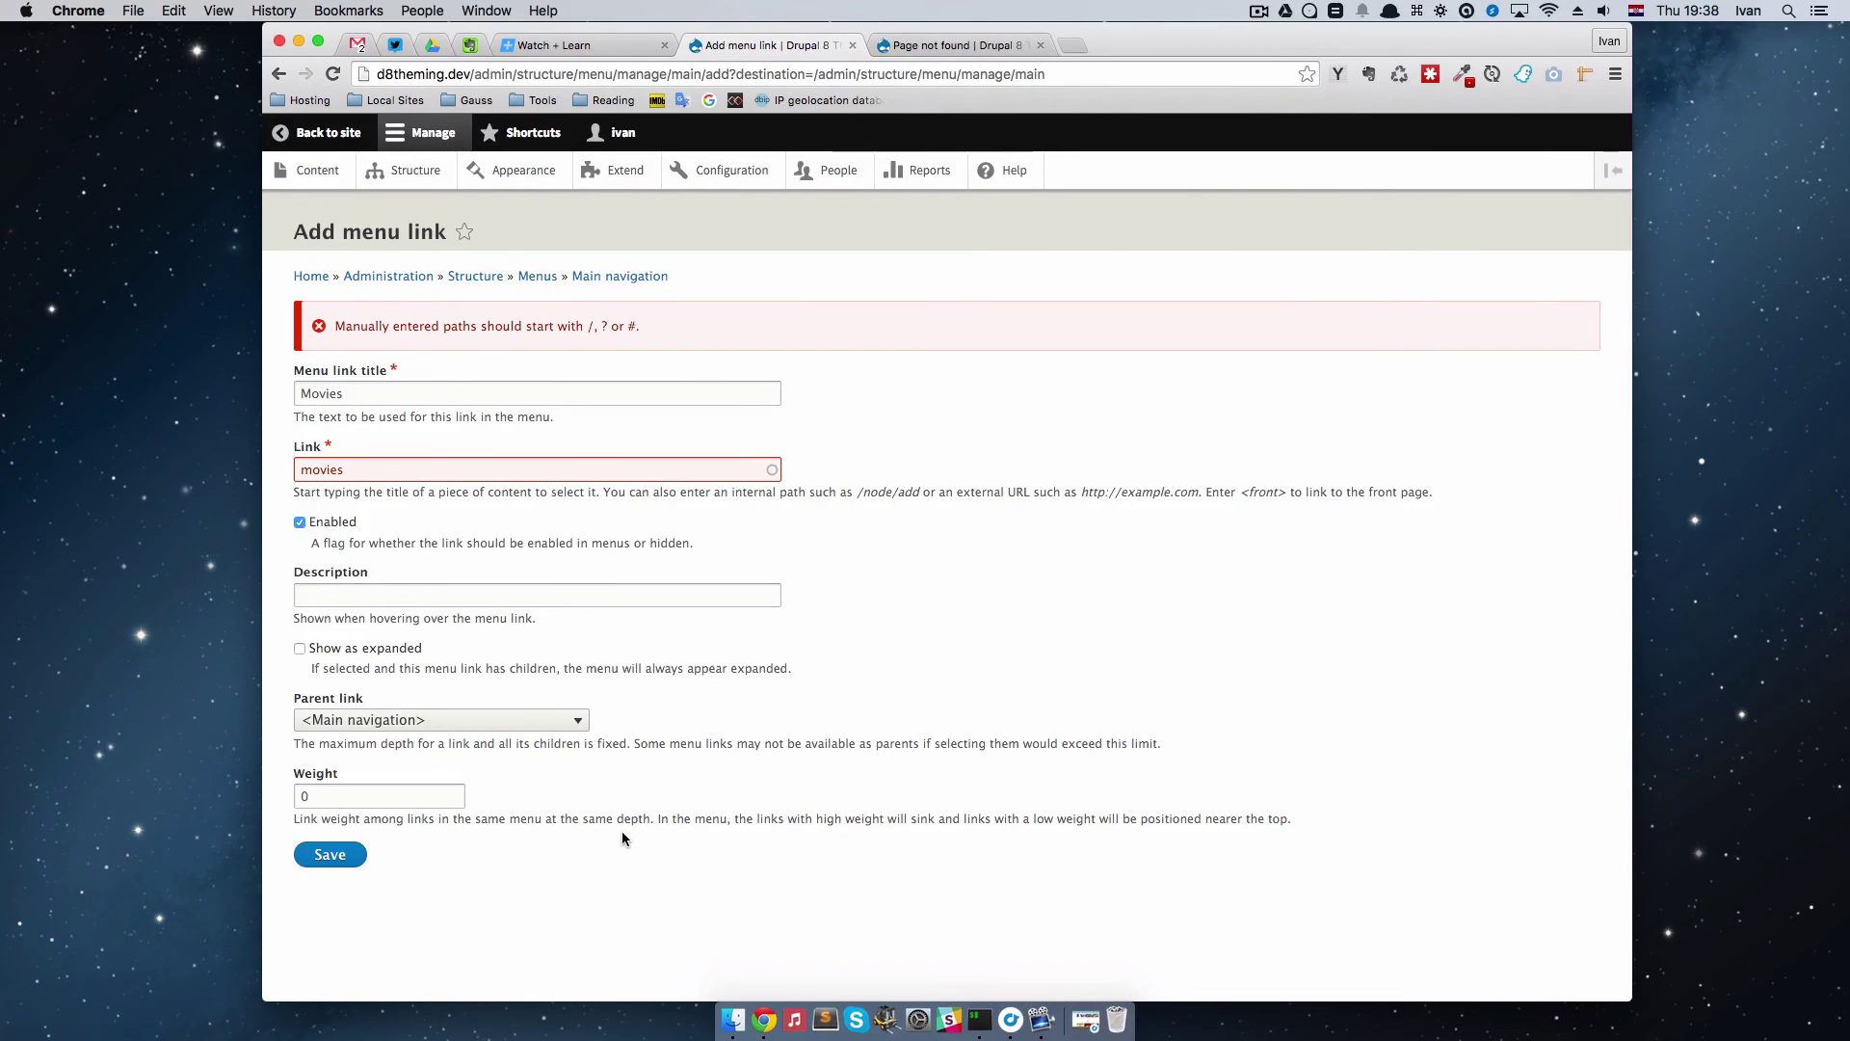
# Step: Change the Movies link's path to /movies, and place the saved link directly after Home in the Main navigation menu
pyautogui.click(299, 468)
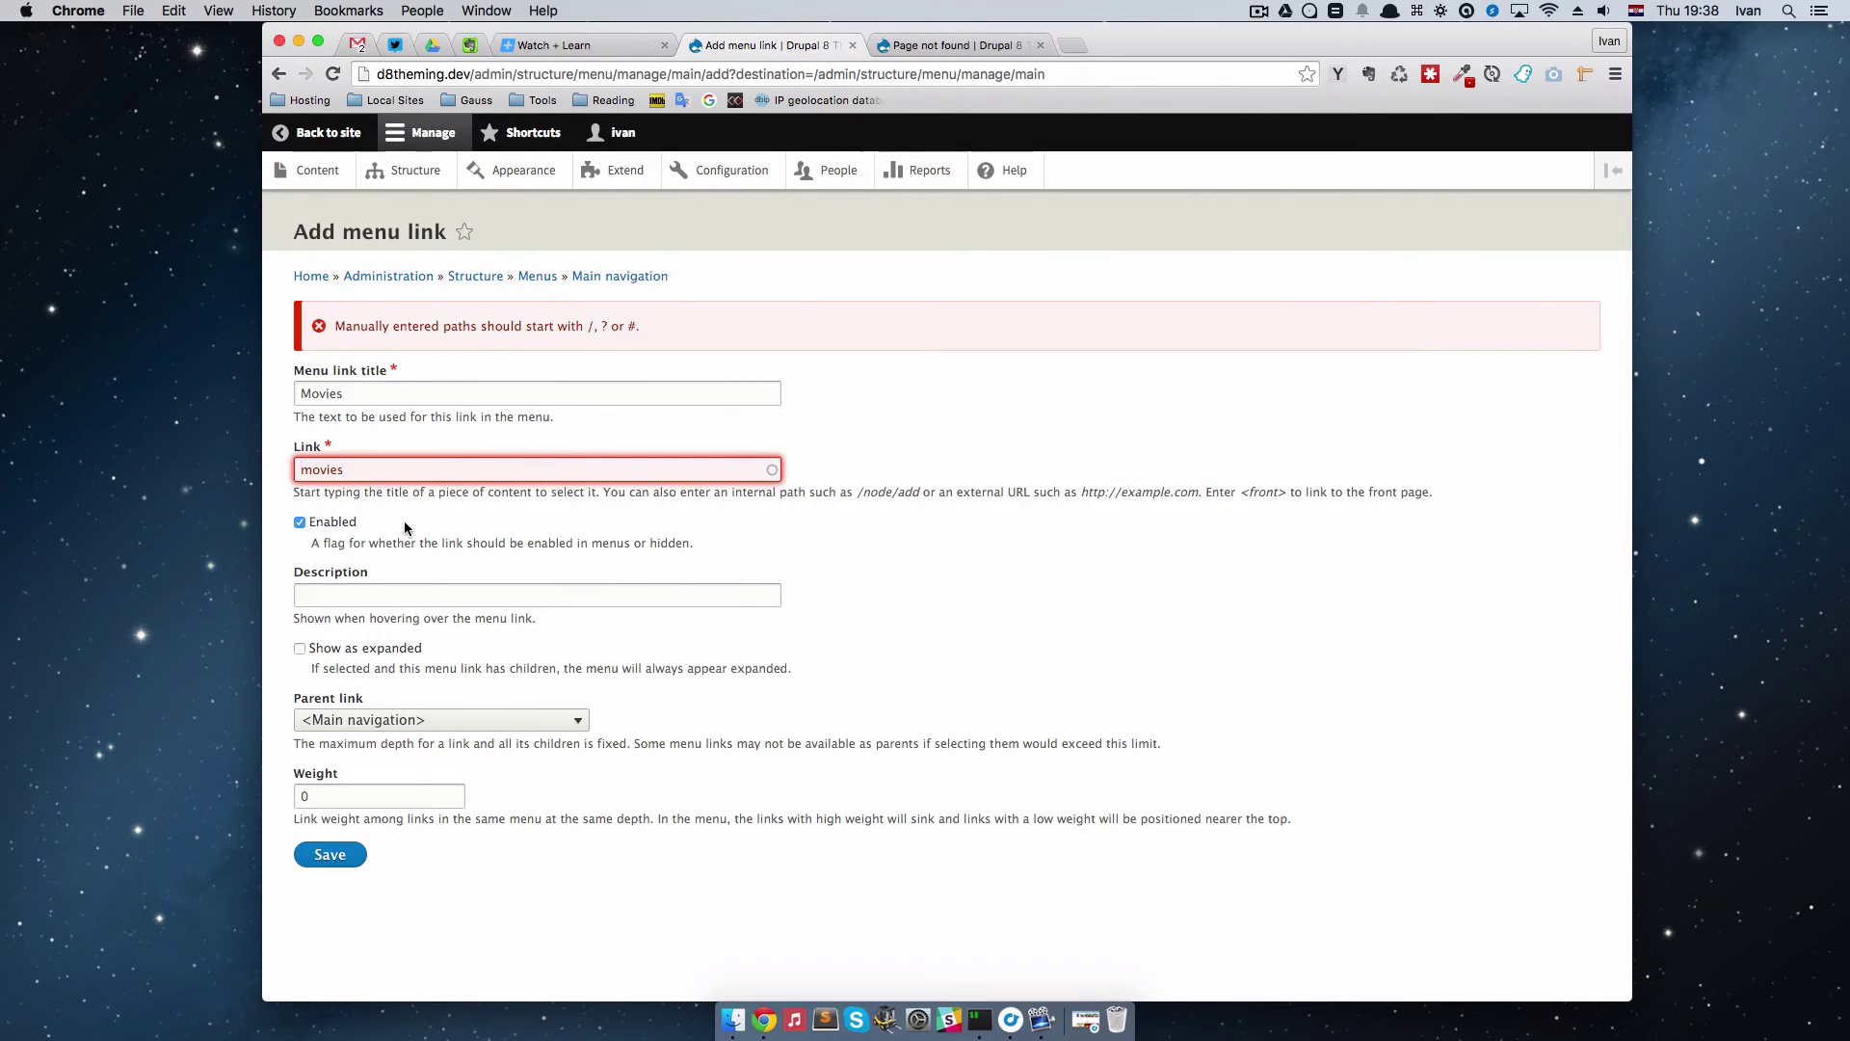
pyautogui.write('/')
pyautogui.click(347, 848)
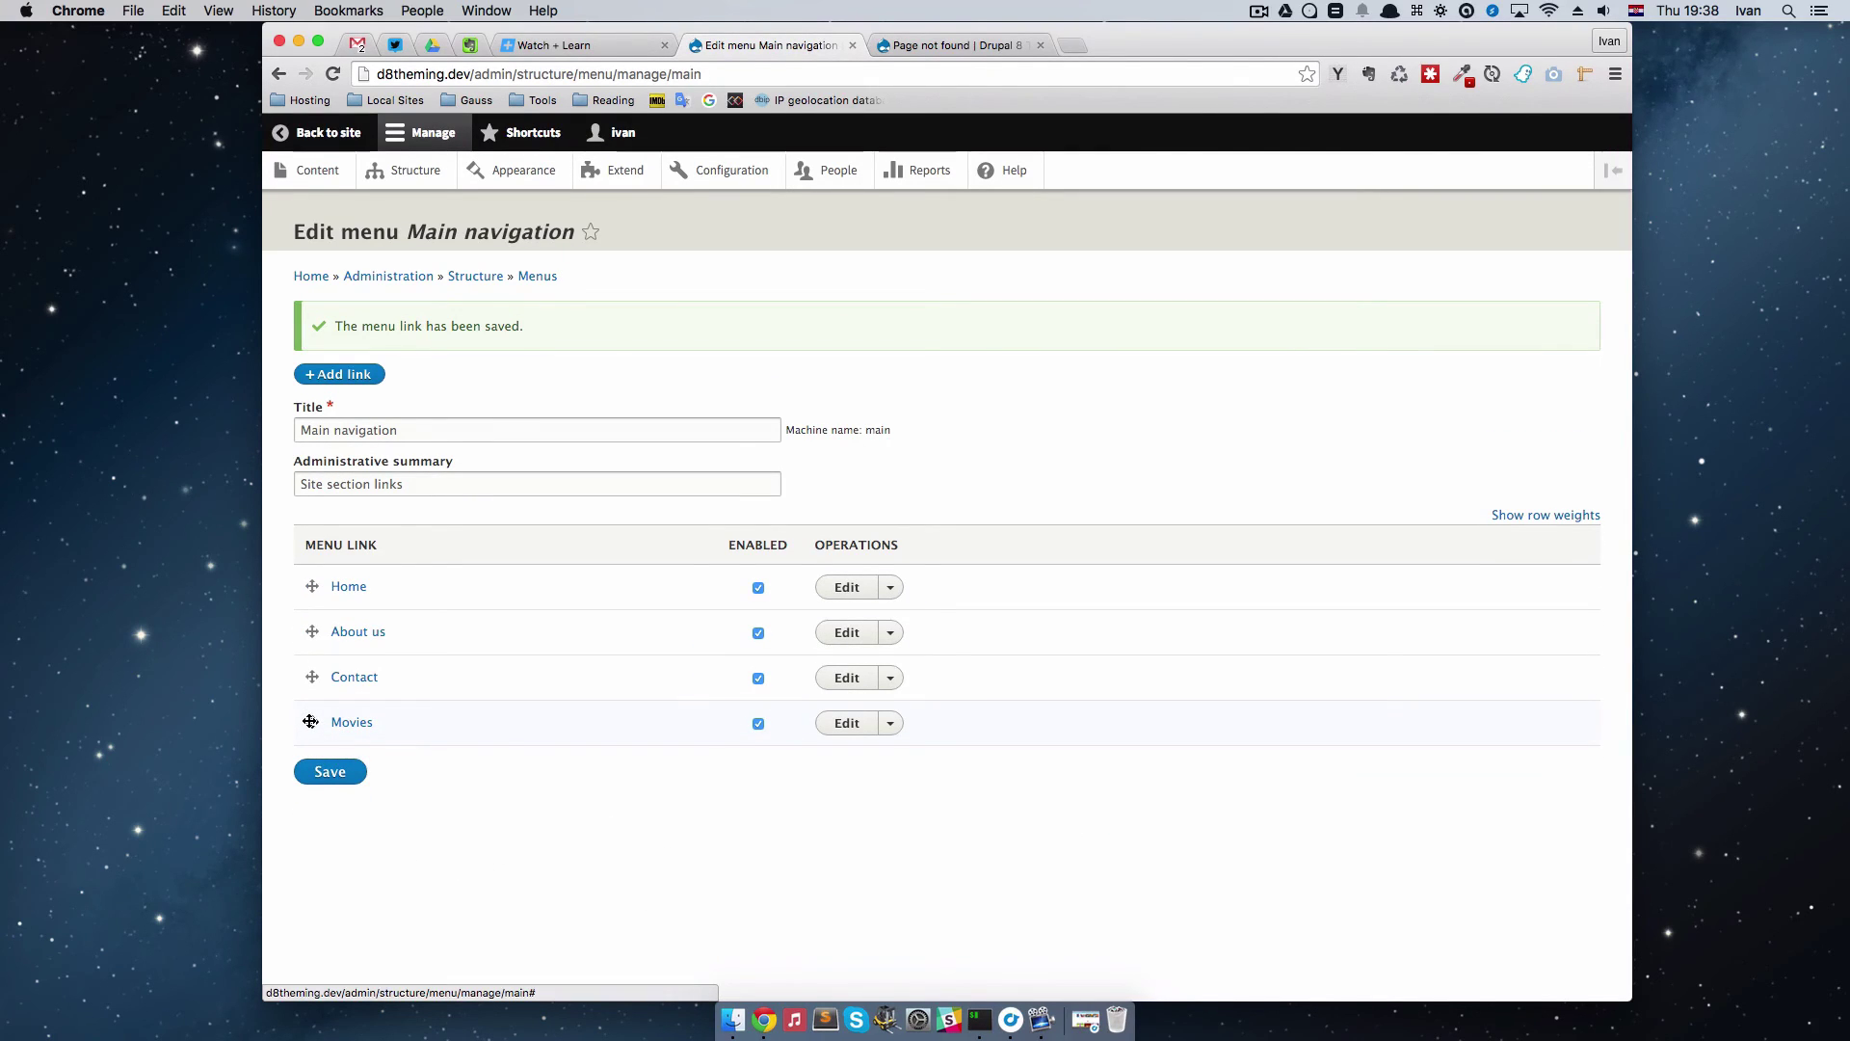
pyautogui.moveTo(312, 722); pyautogui.dragTo(312, 631)
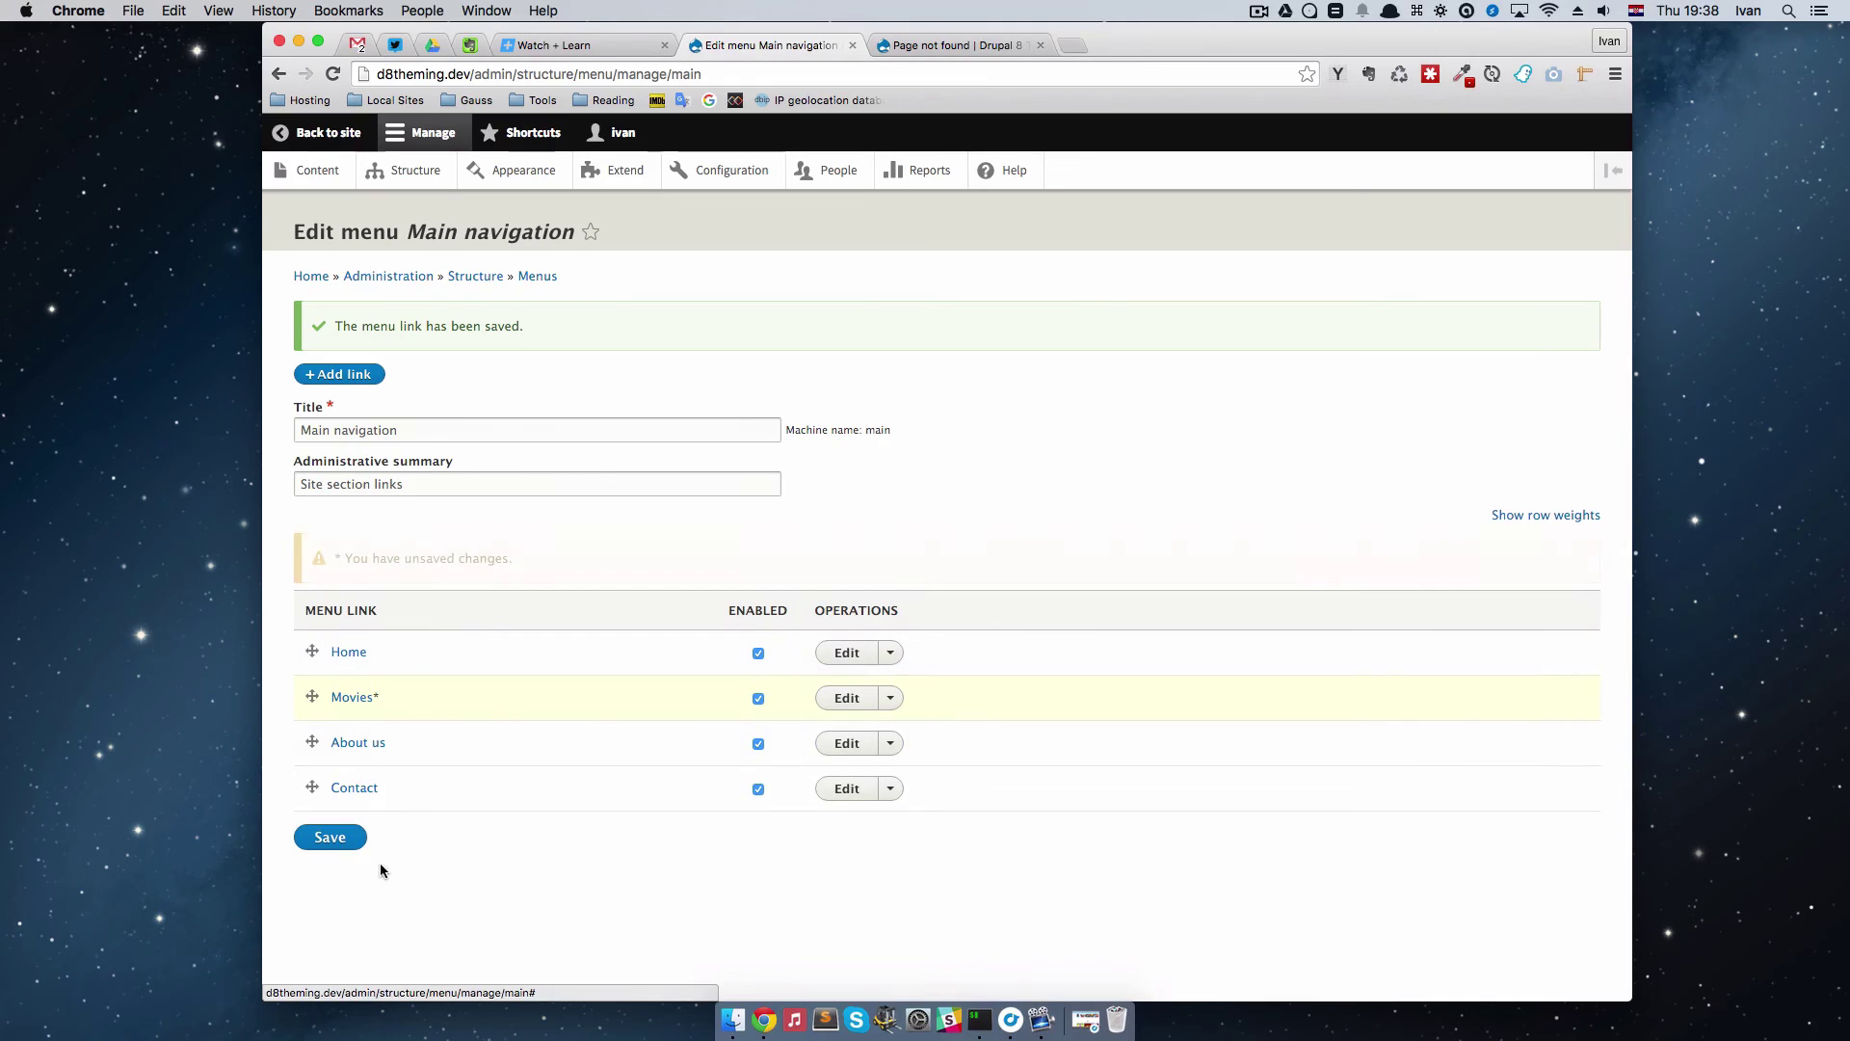
pyautogui.click(338, 838)
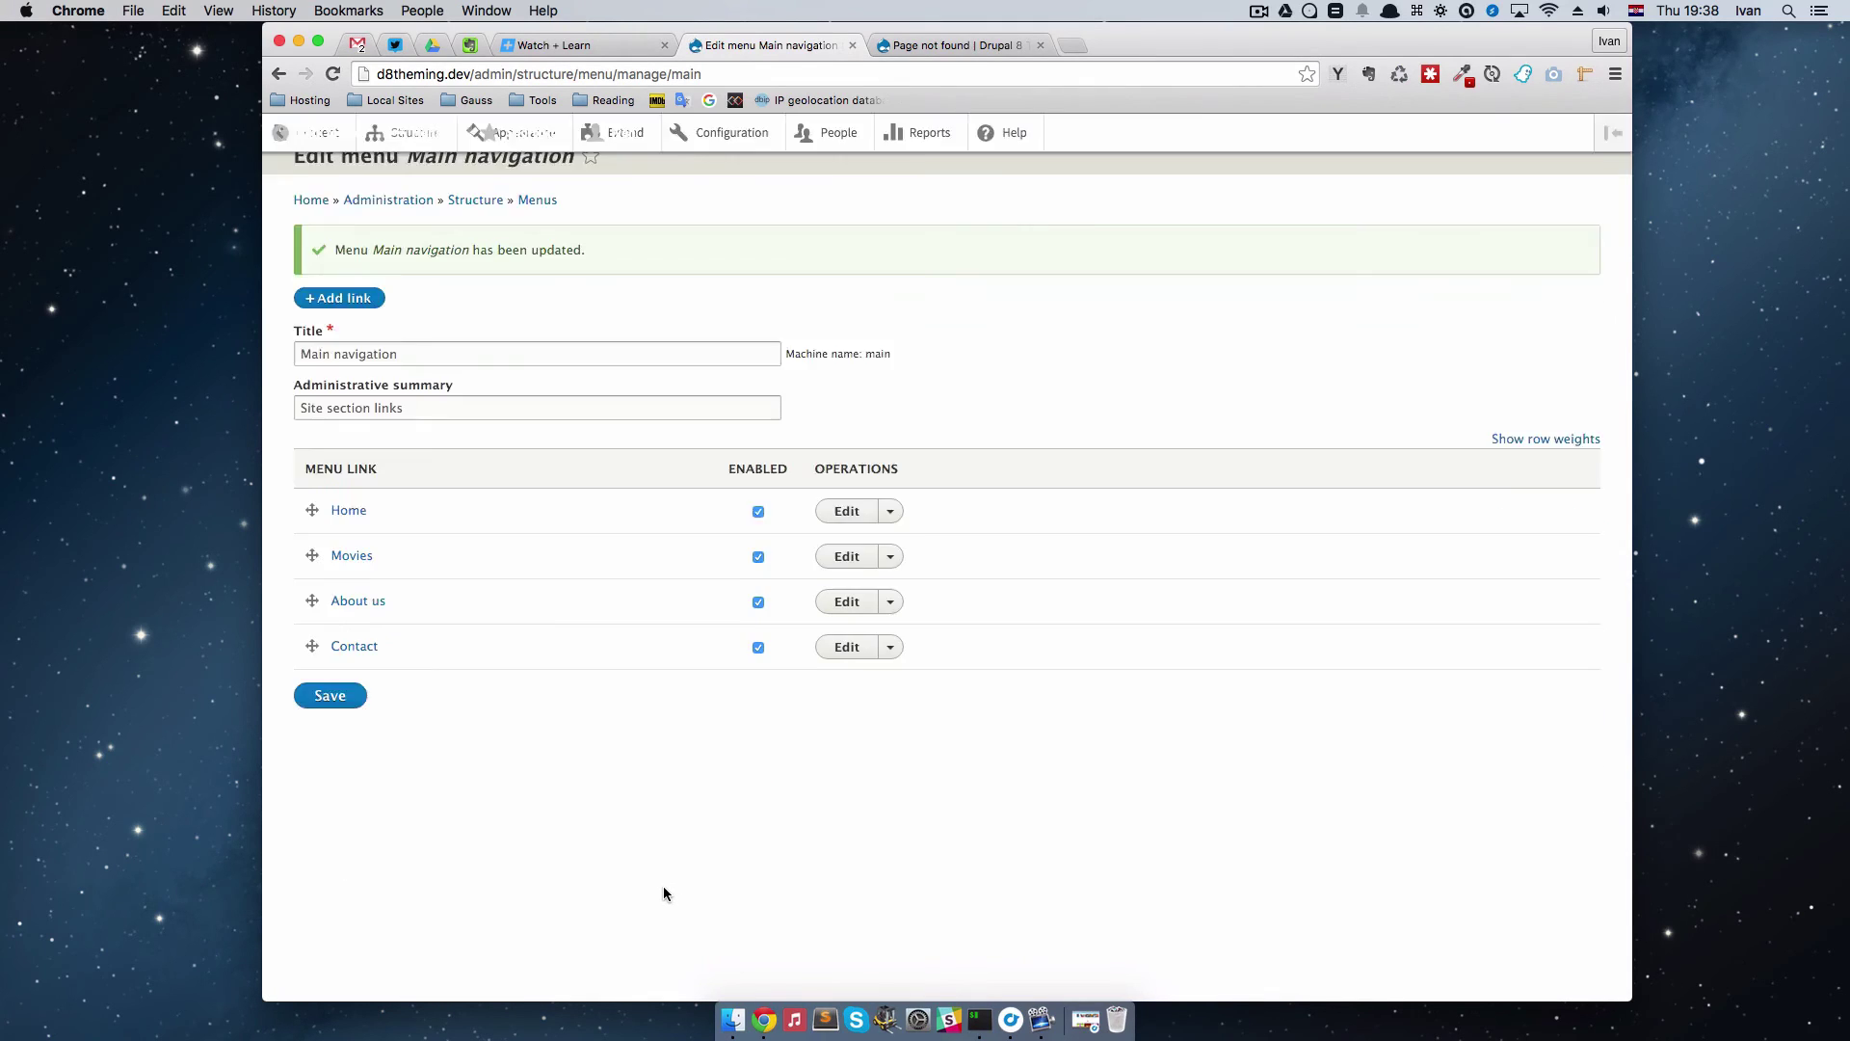
# Step: Reload the site's front end and open the Movies page from its main navigation
pyautogui.click(933, 46)
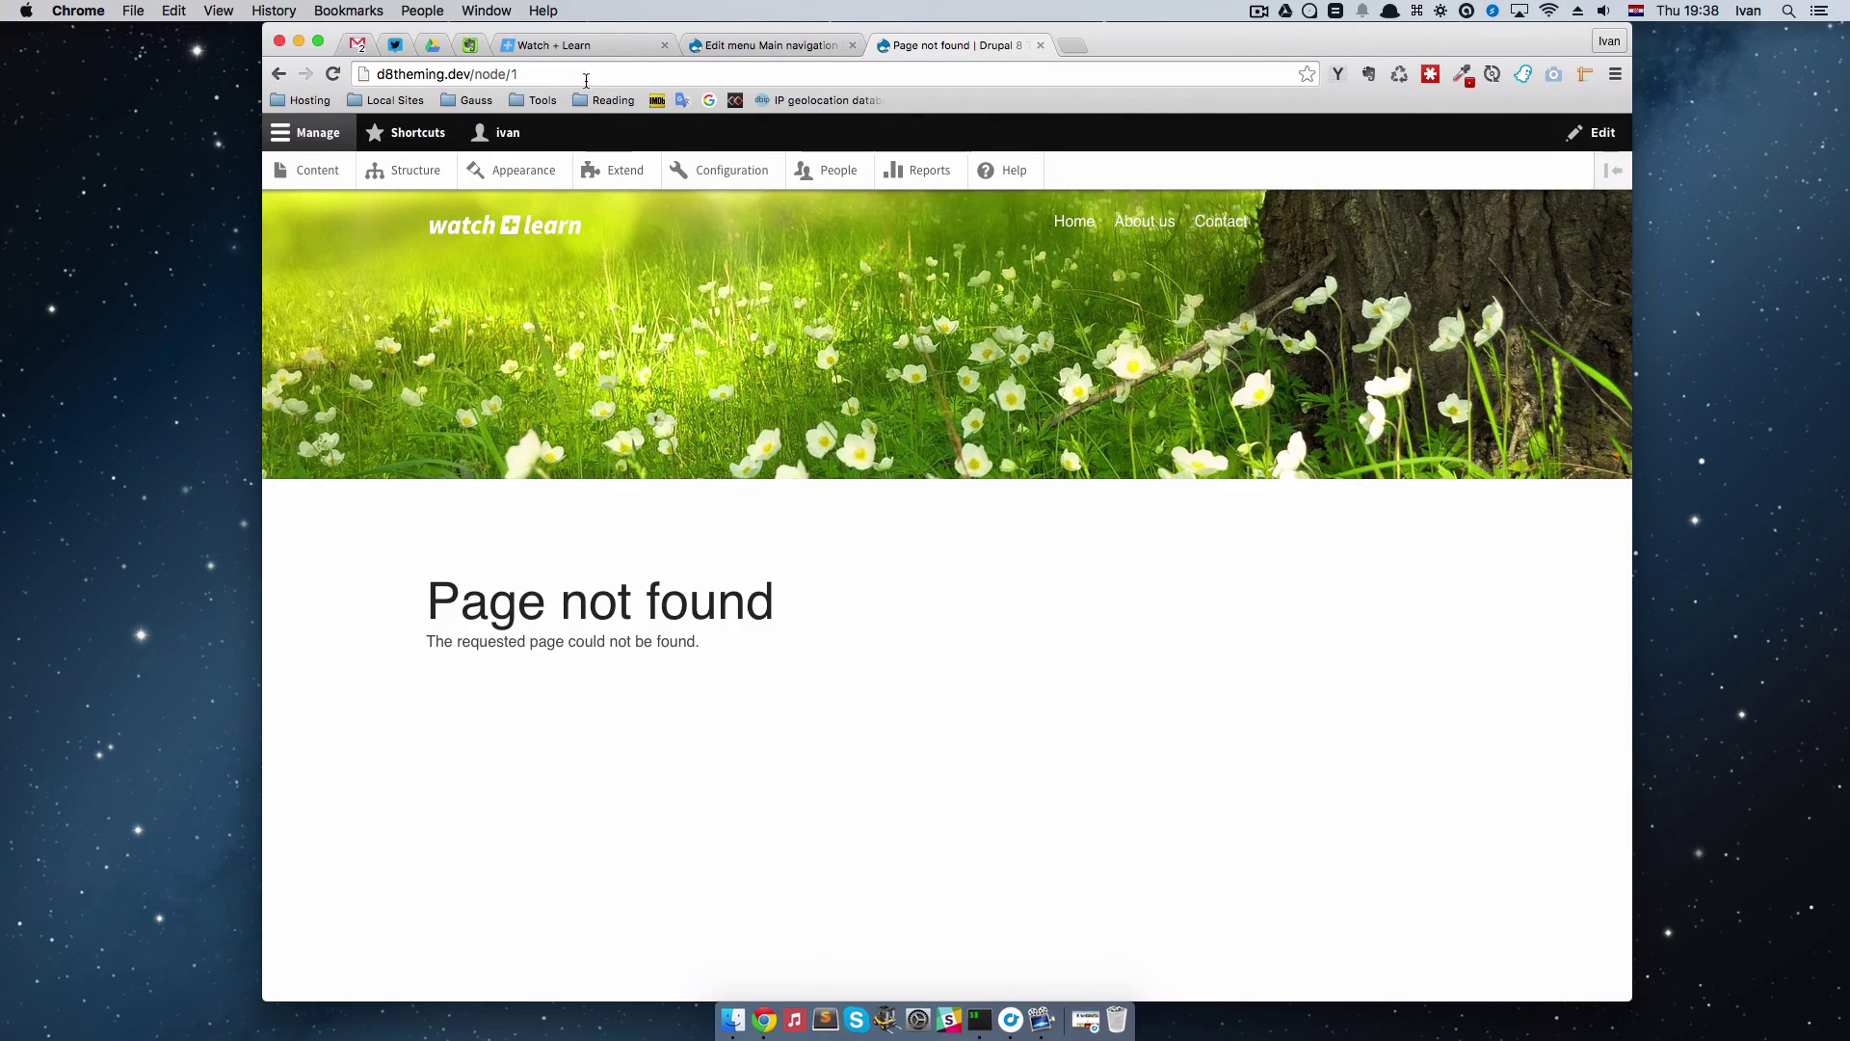
pyautogui.moveTo(522, 74); pyautogui.dragTo(491, 77)
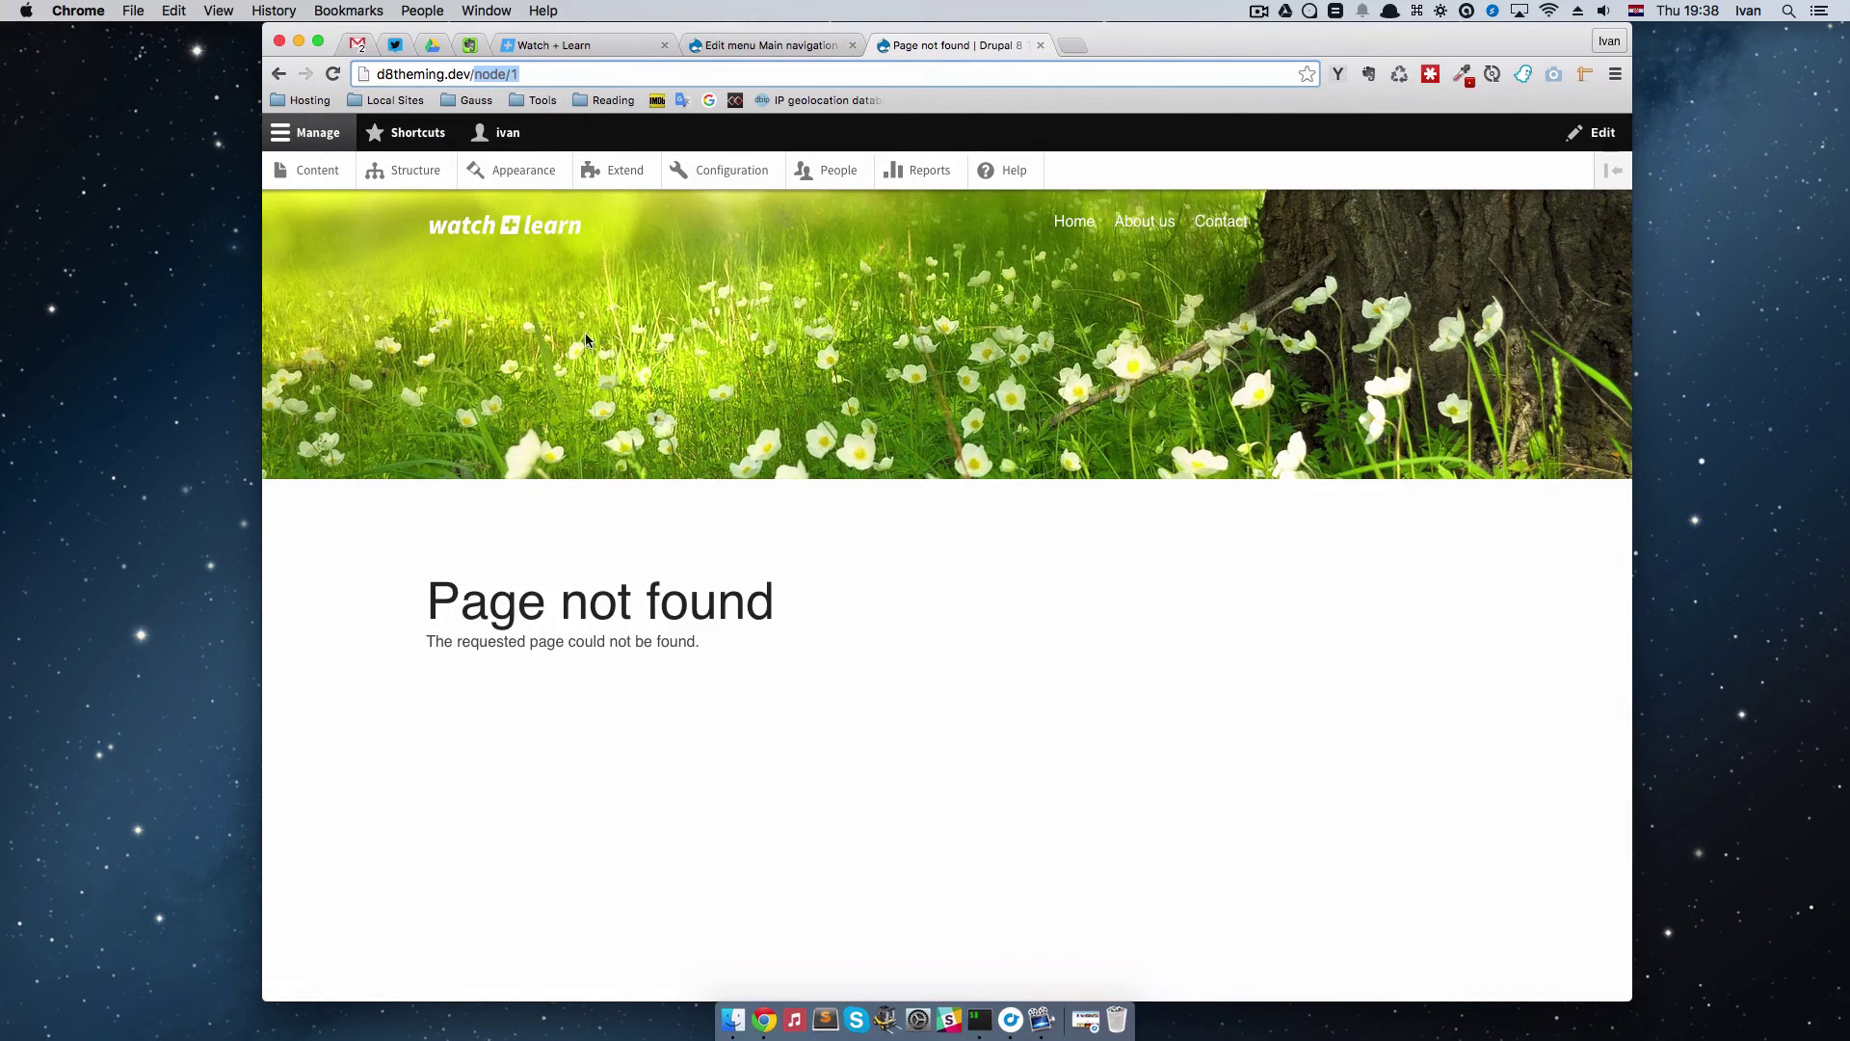
pyautogui.click(332, 74)
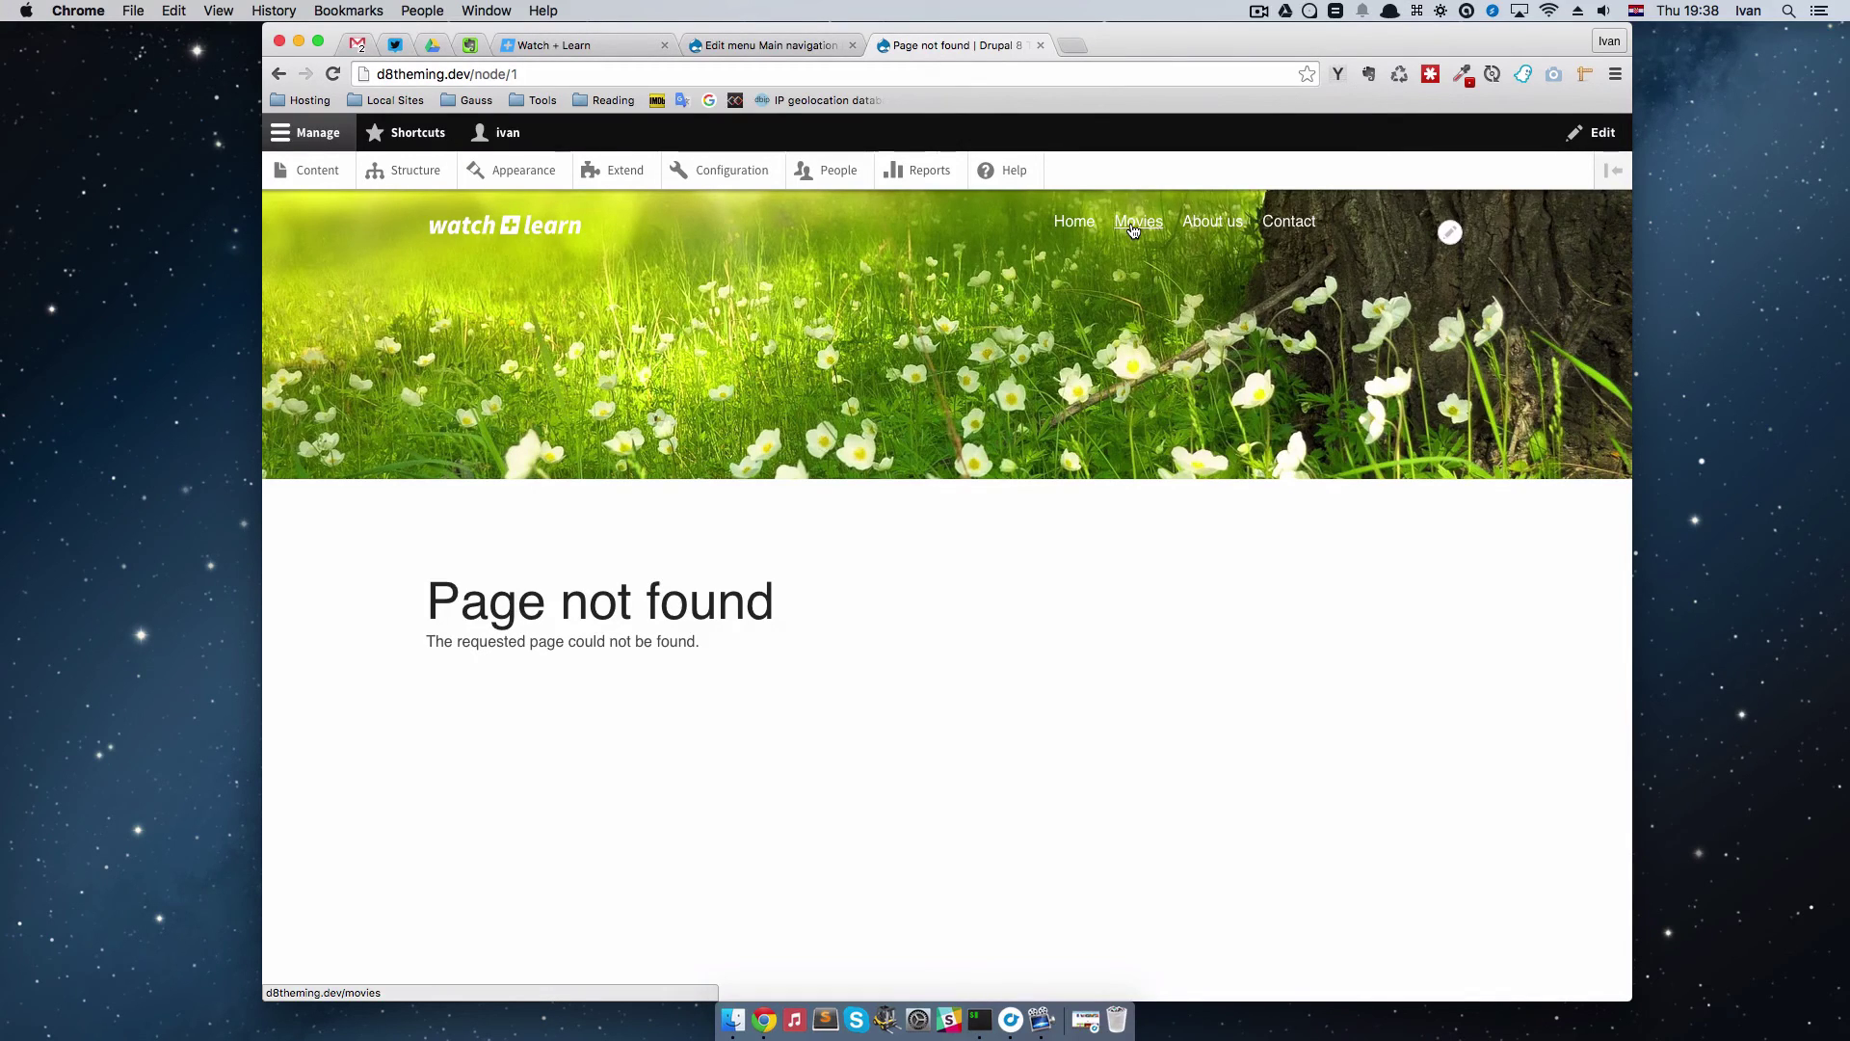
pyautogui.click(1133, 230)
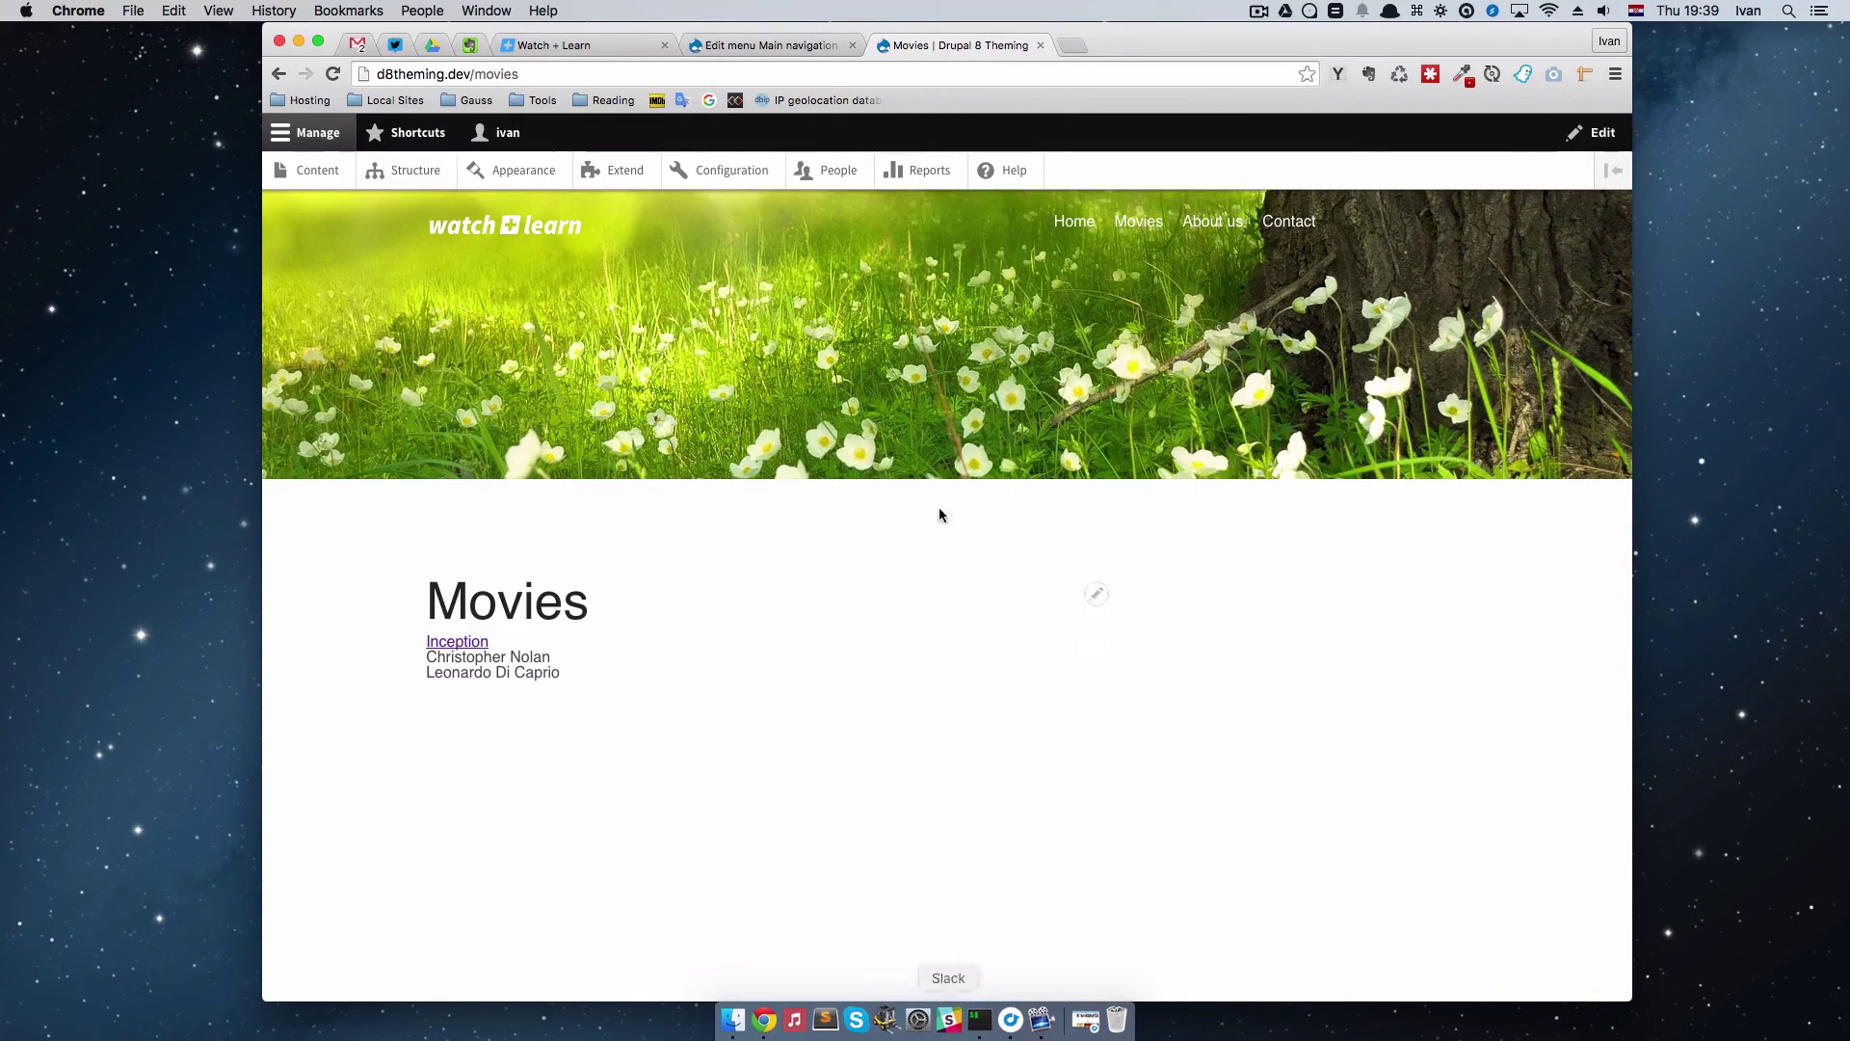
# Step: Open the Generate content page in the development configuration and select the Movies content type
pyautogui.click(756, 50)
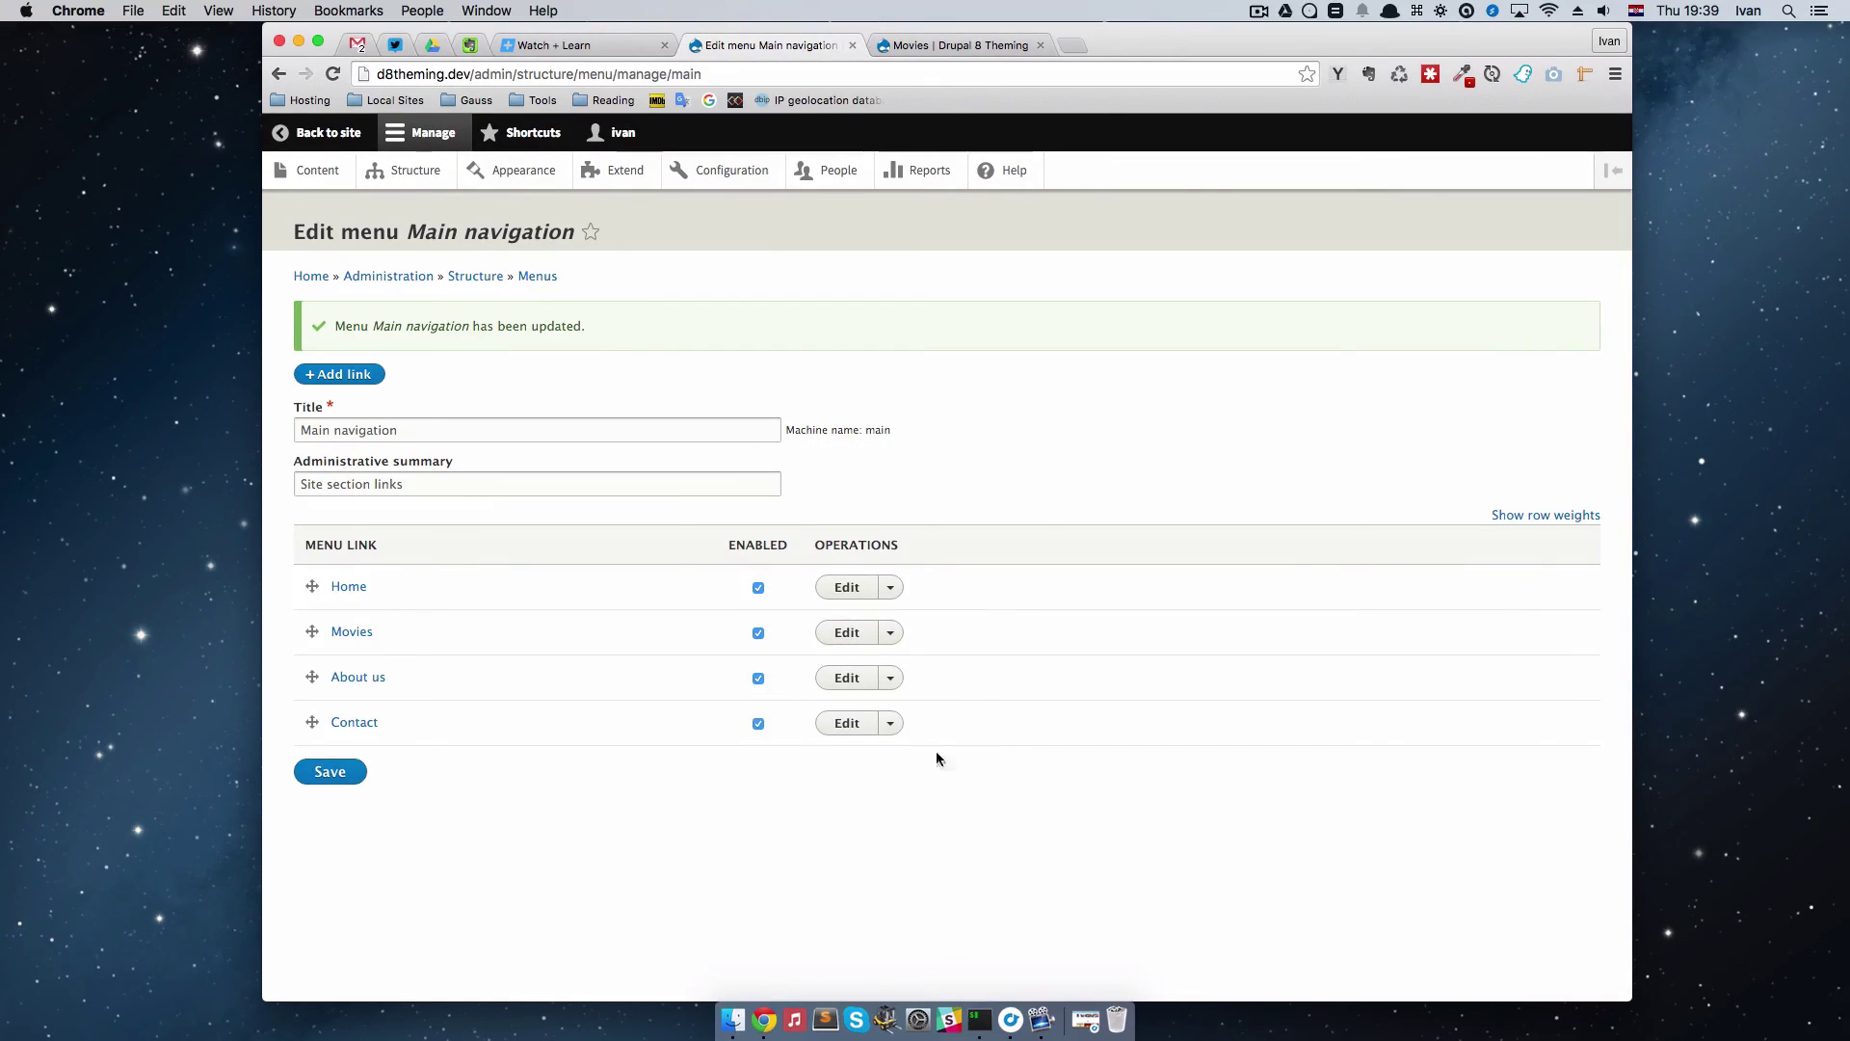
pyautogui.click(732, 170)
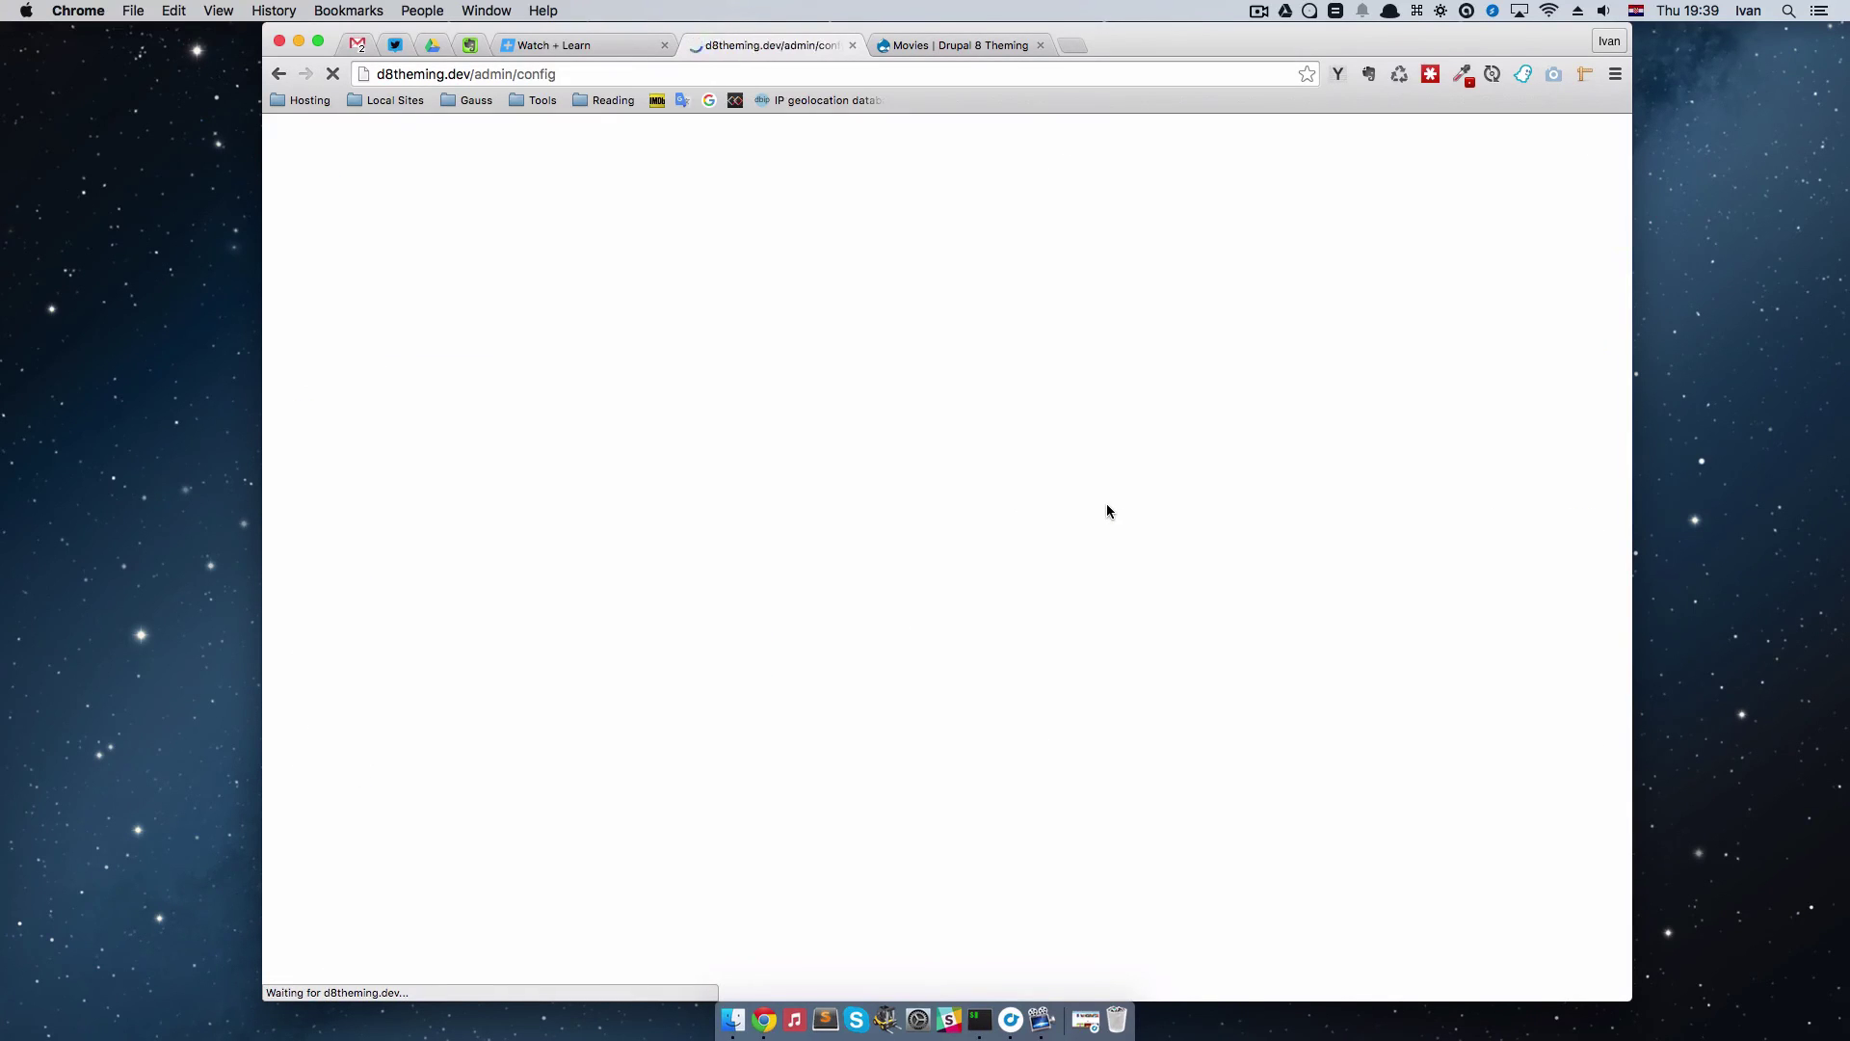
pyautogui.scroll(-5, 488, 732)
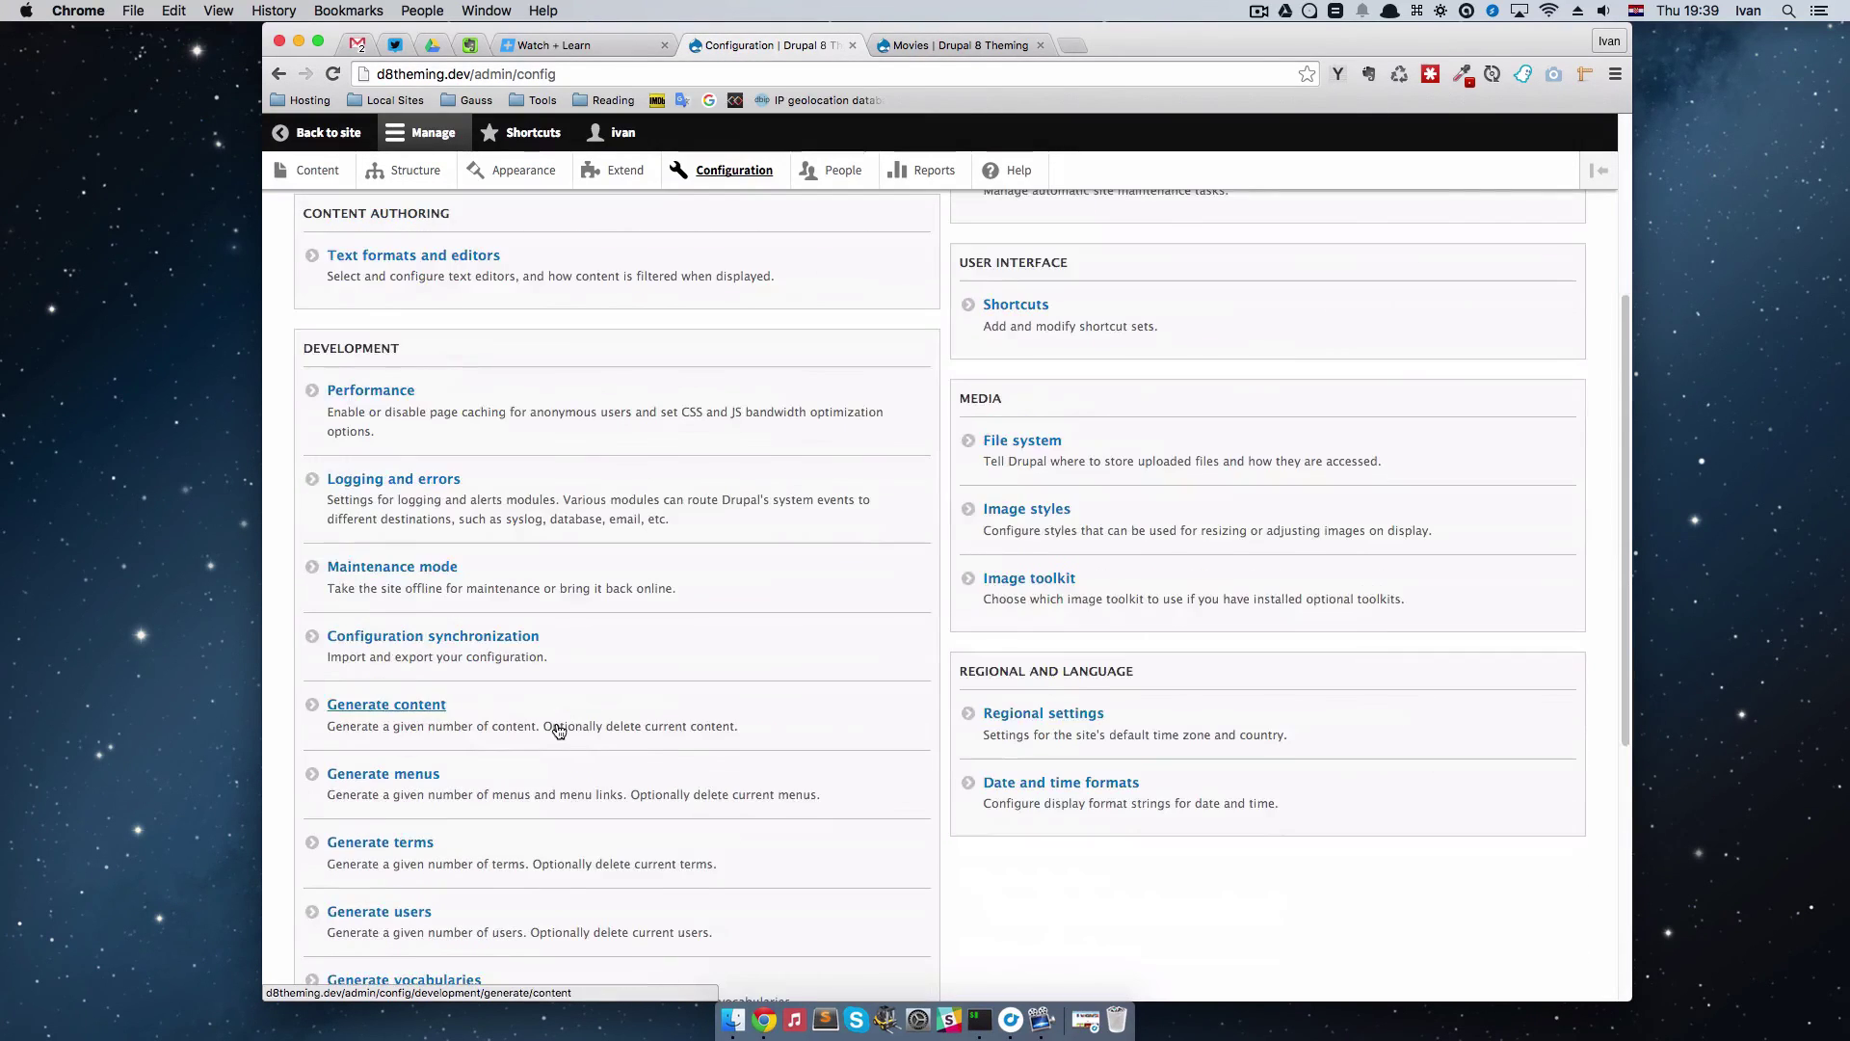
pyautogui.click(394, 708)
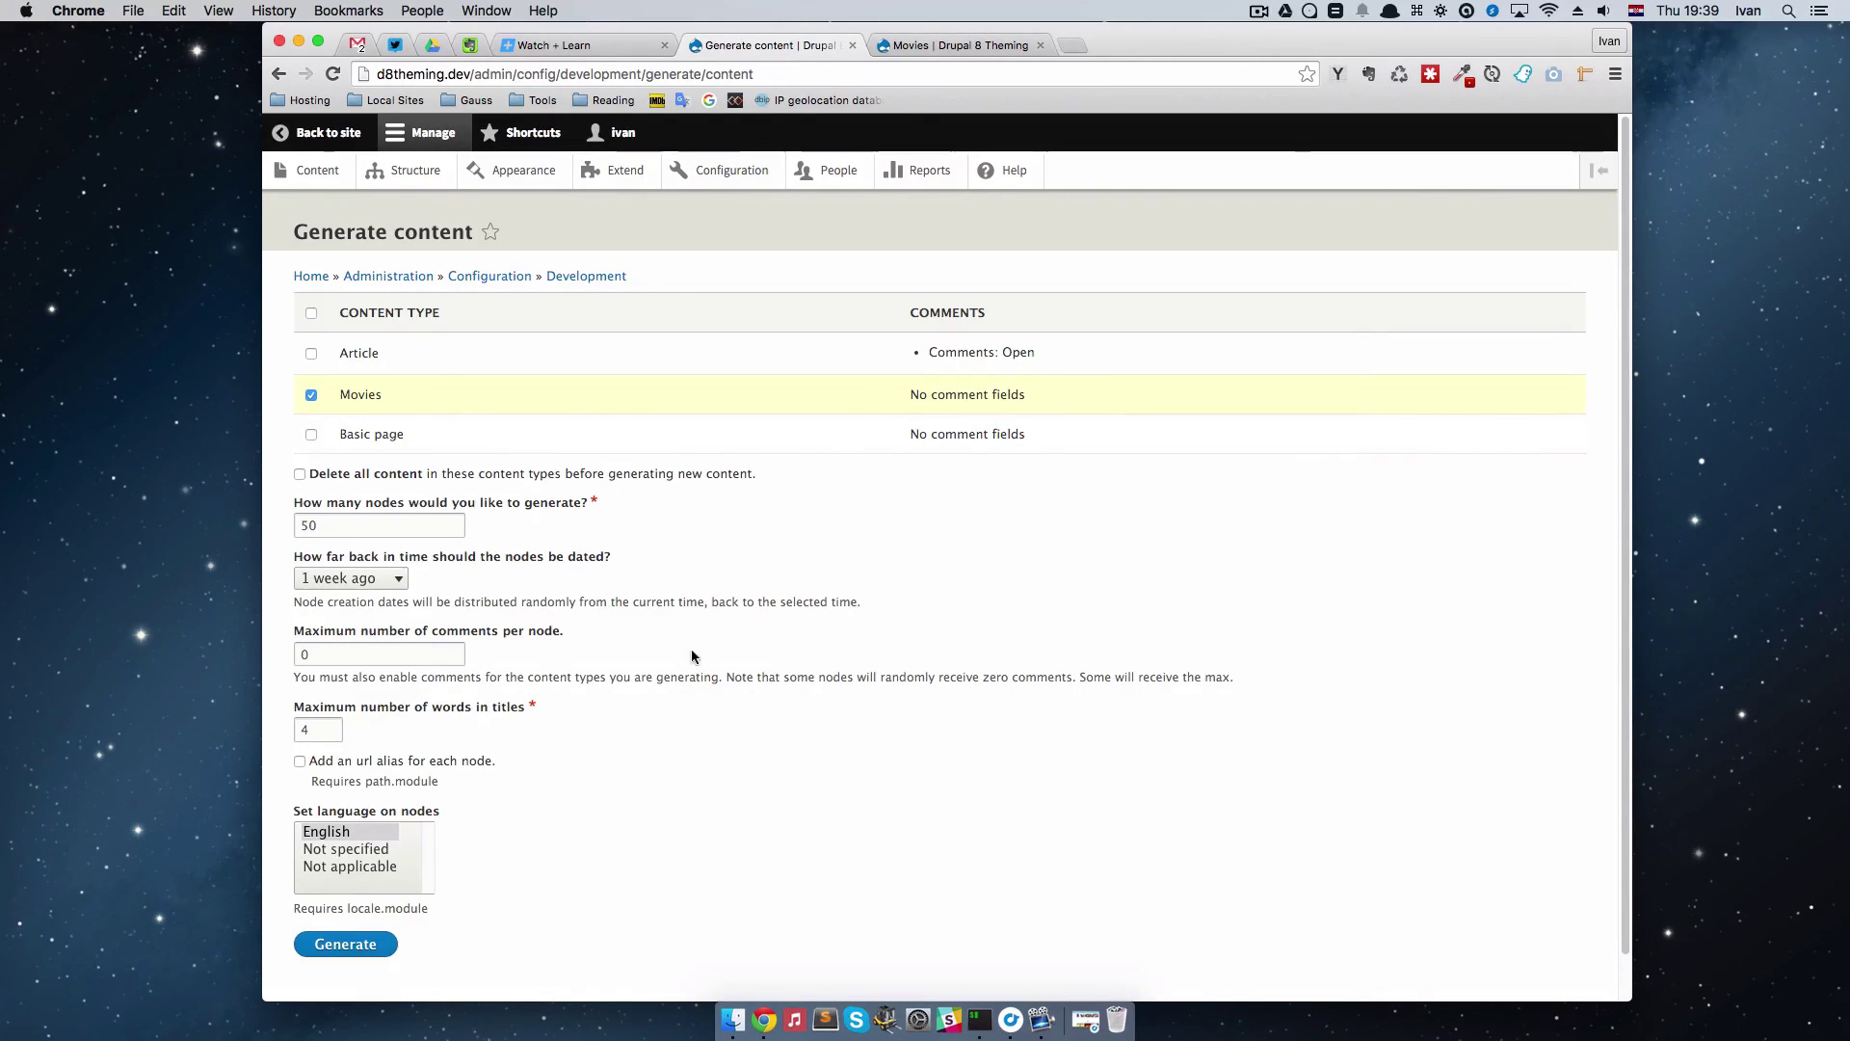
# Step: Generate 10 Movies nodes with a maximum of 2 words in their titles
pyautogui.scroll(-1, 362, 554)
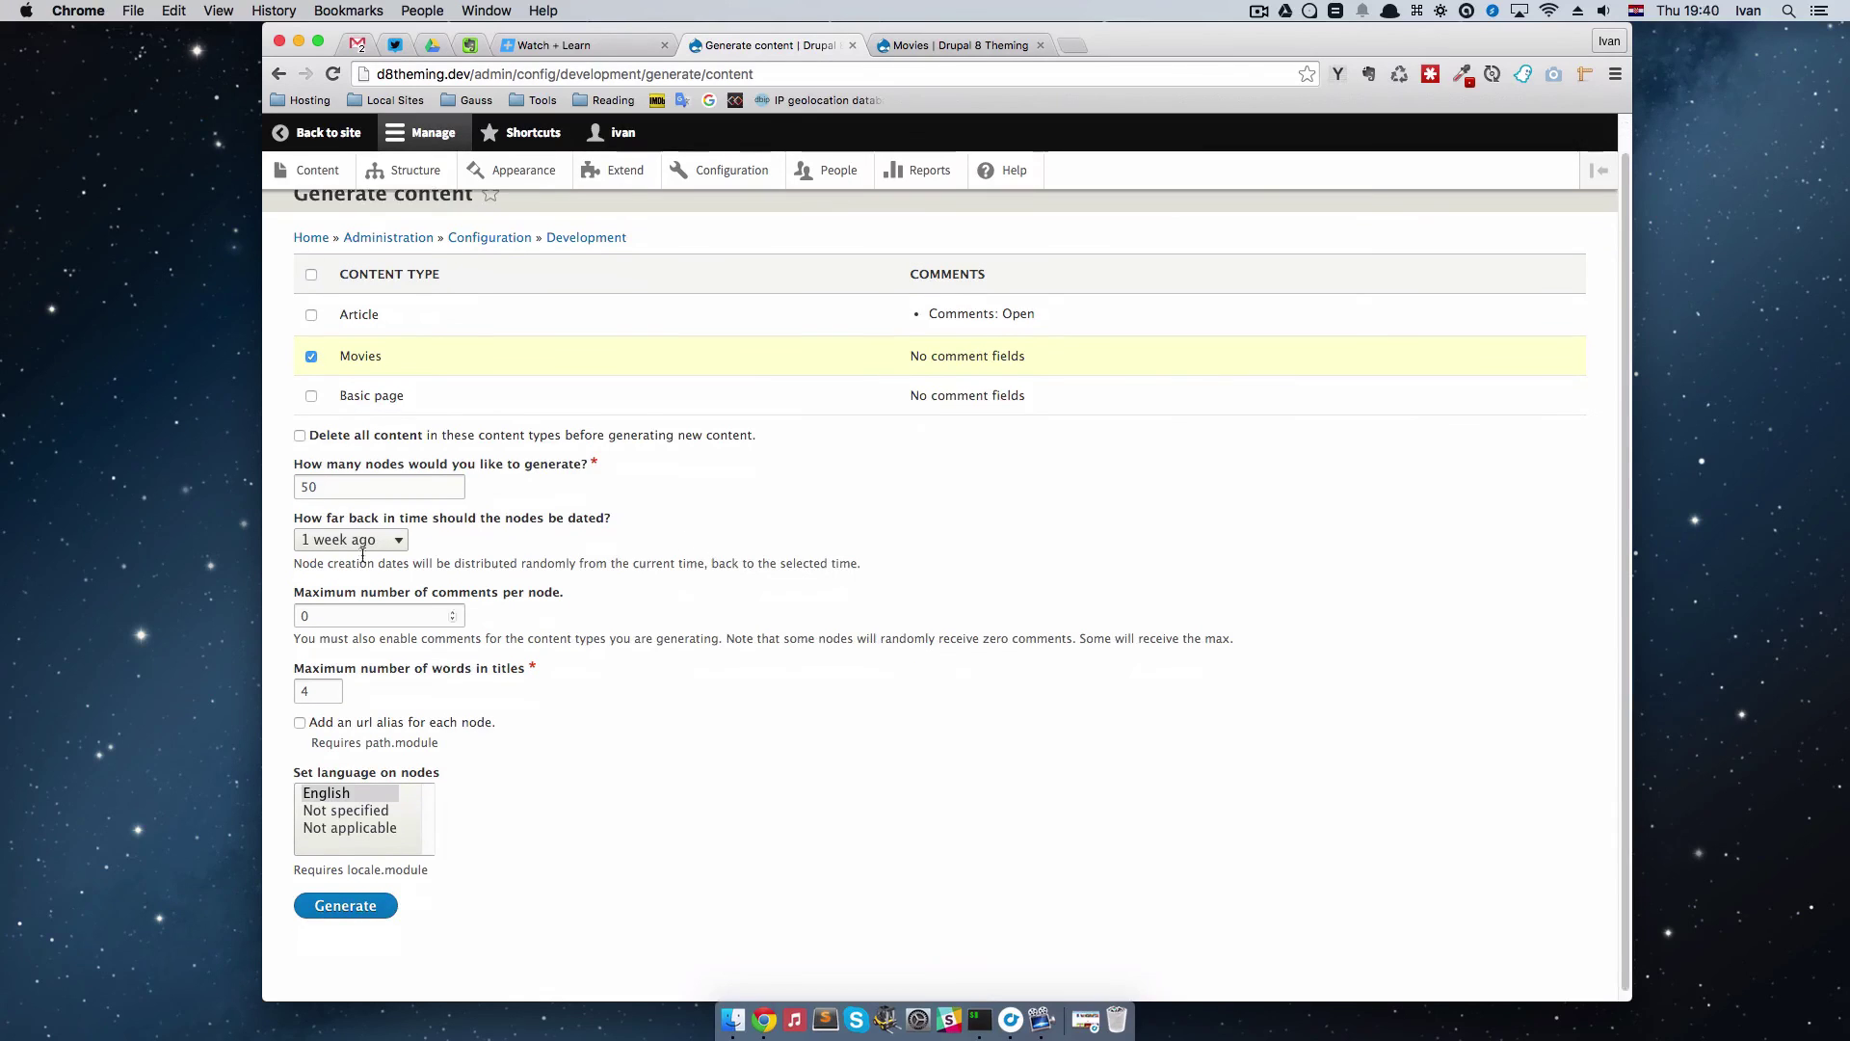
pyautogui.doubleClick(331, 480)
pyautogui.write('10')
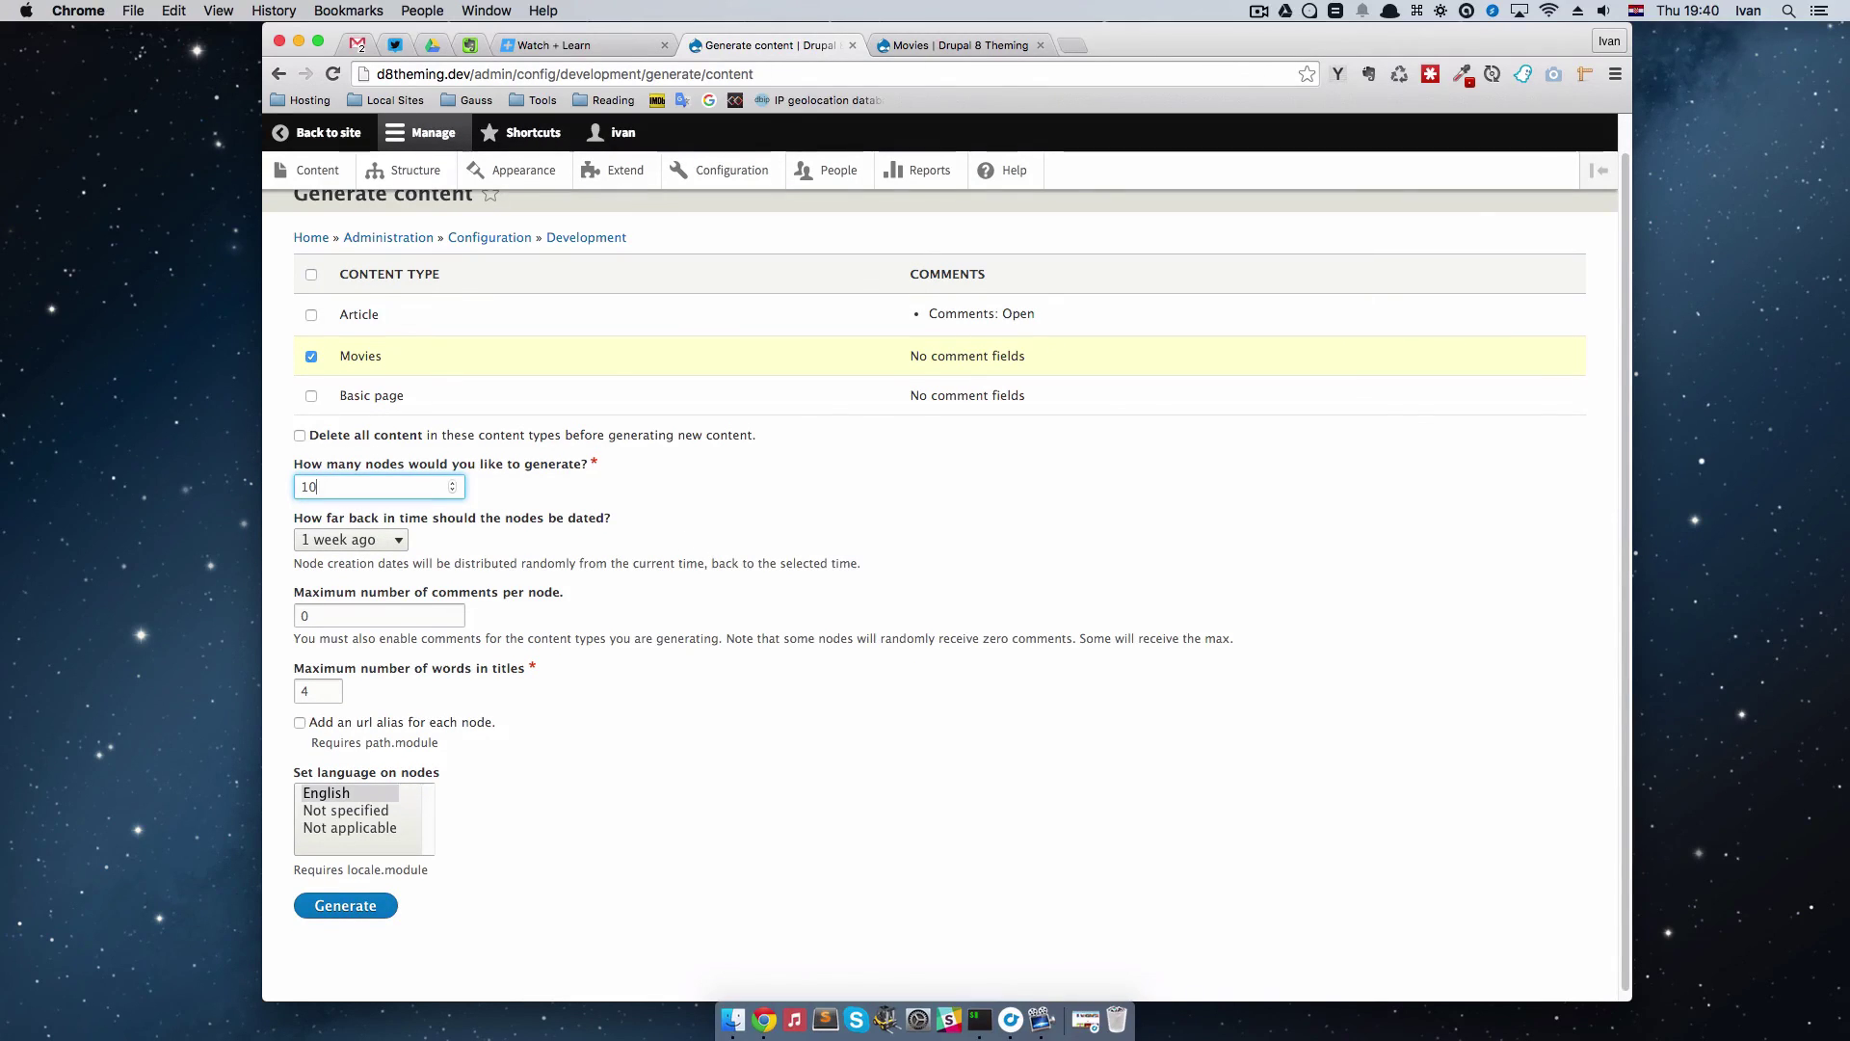
pyautogui.click(694, 528)
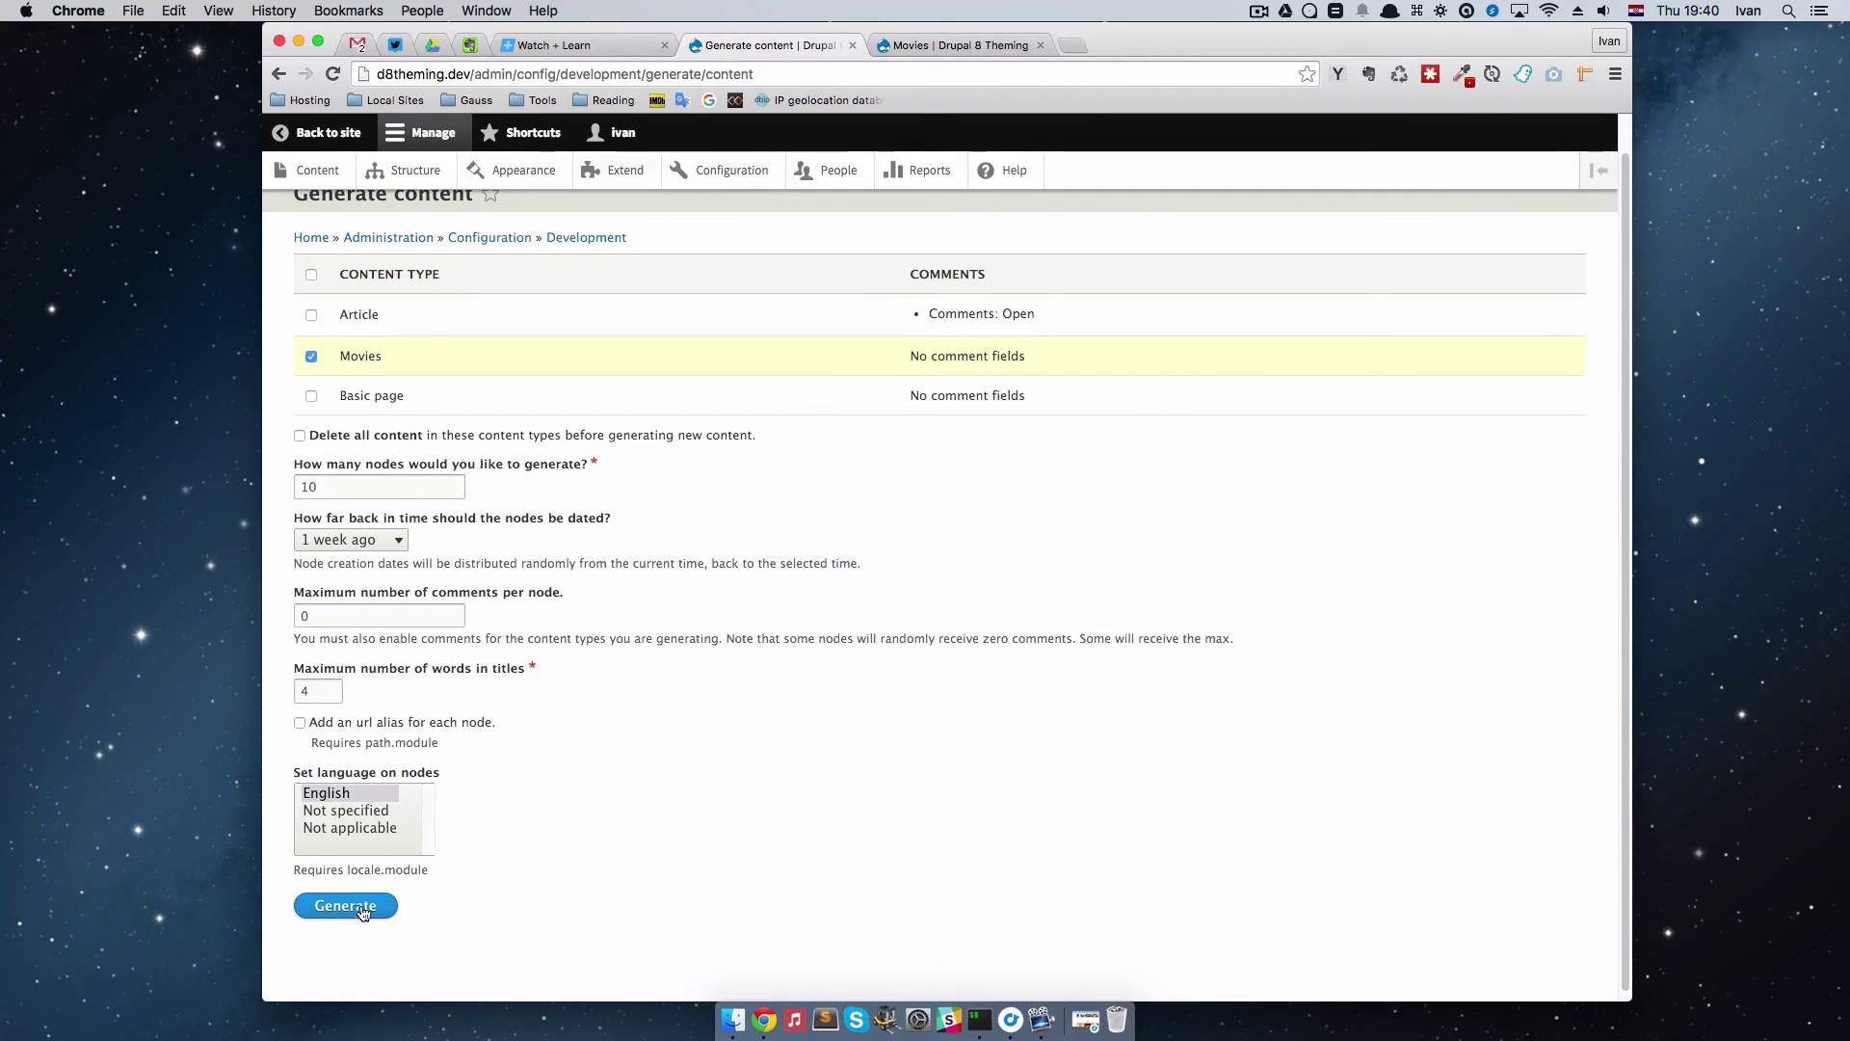
pyautogui.doubleClick(307, 691)
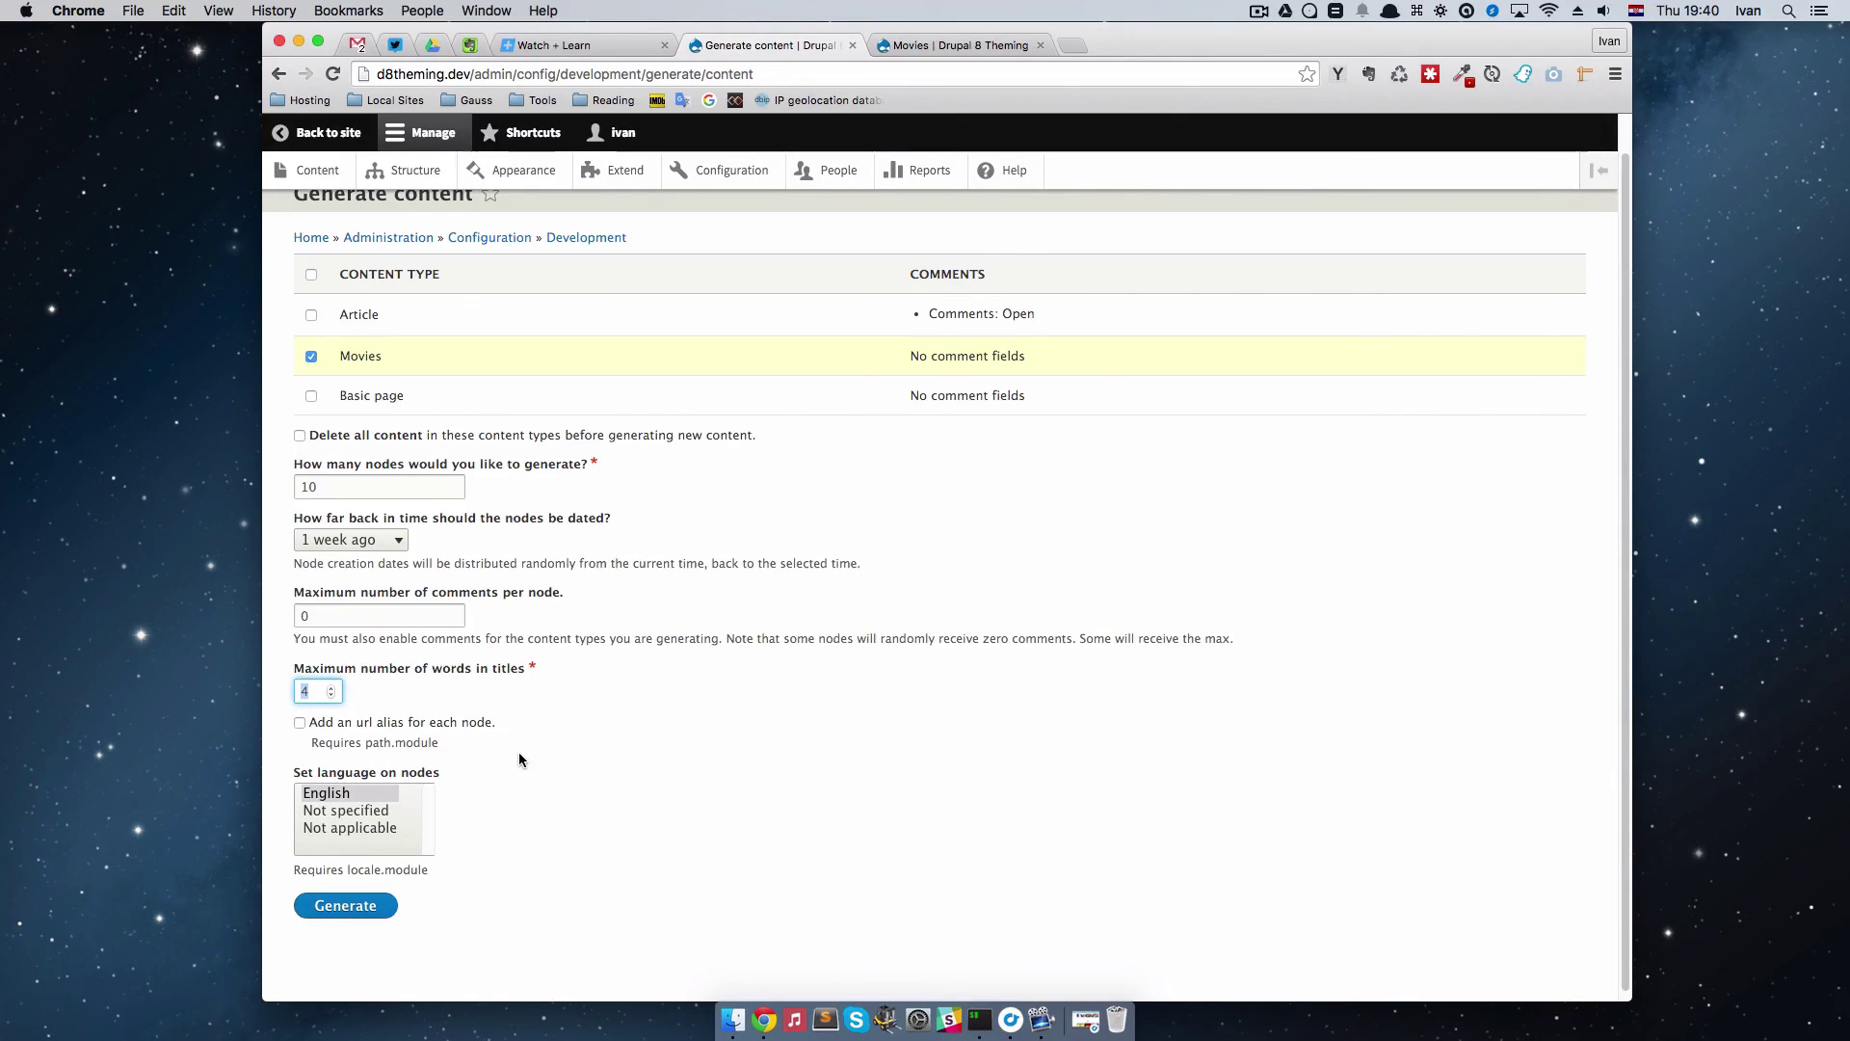
pyautogui.write('2')
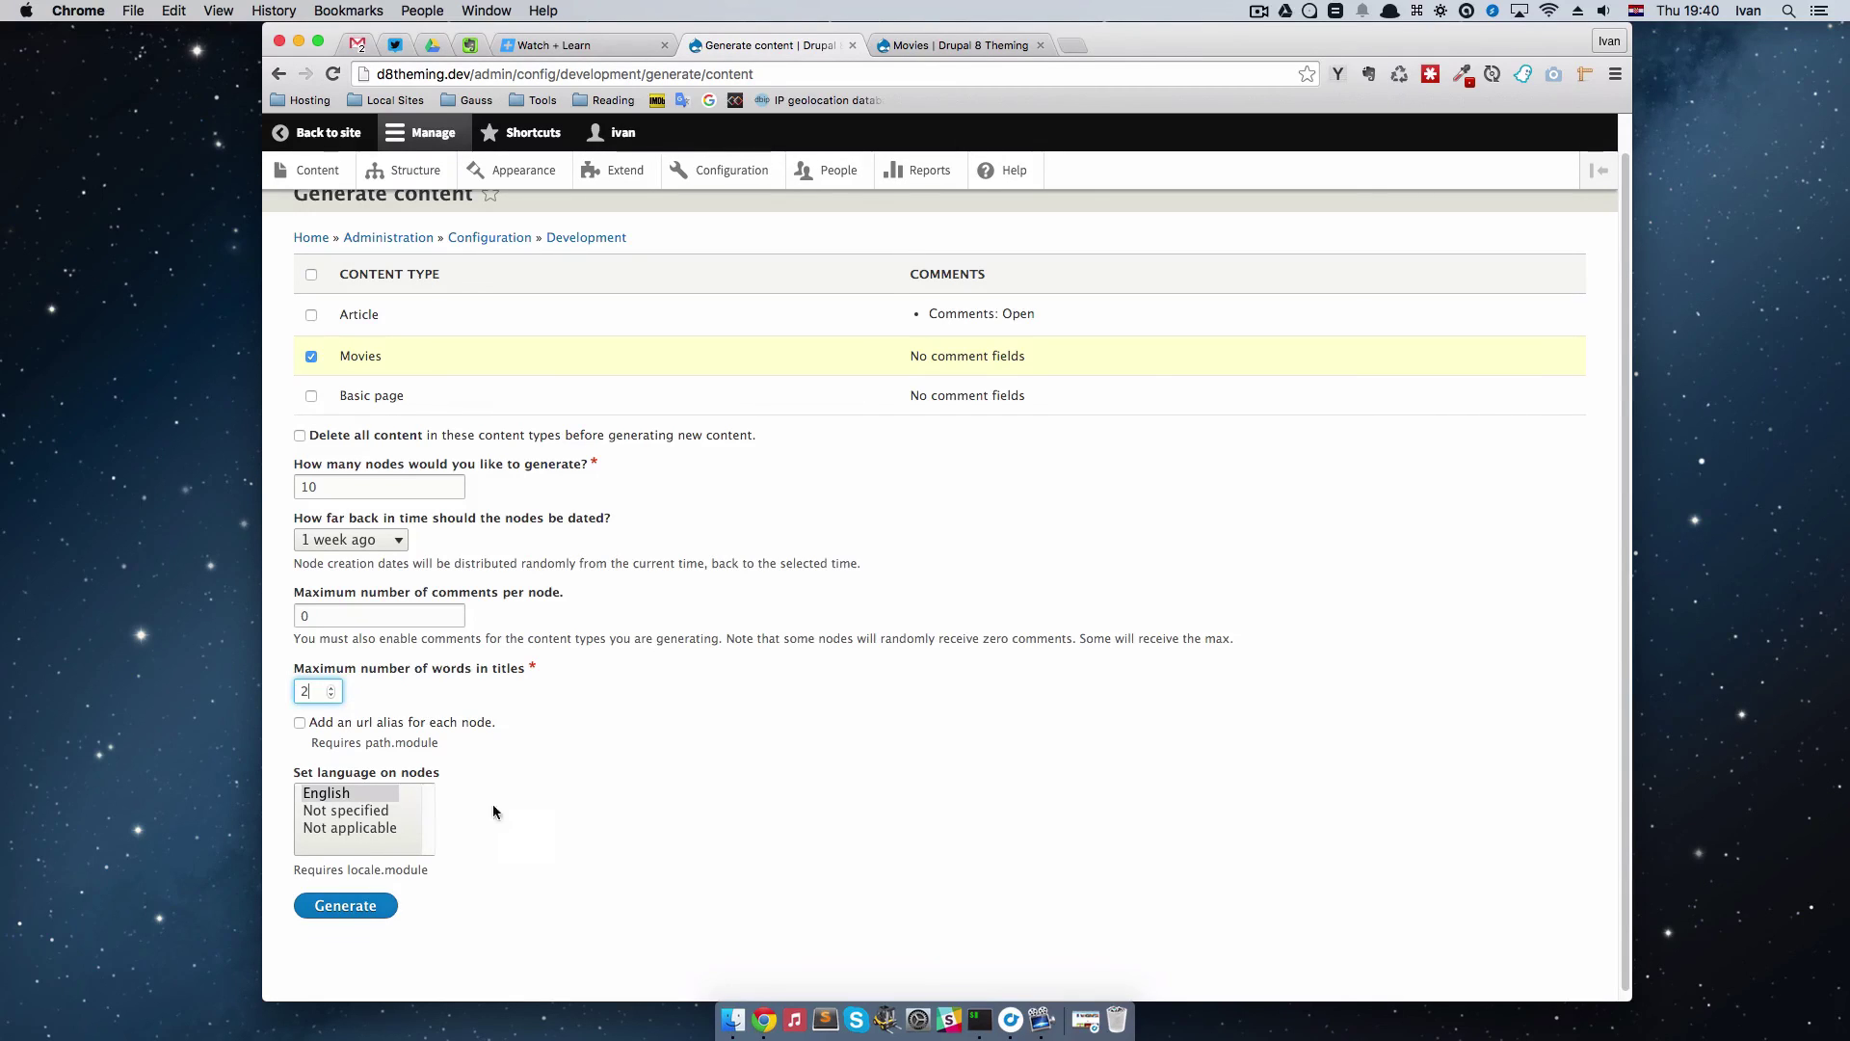
pyautogui.click(365, 904)
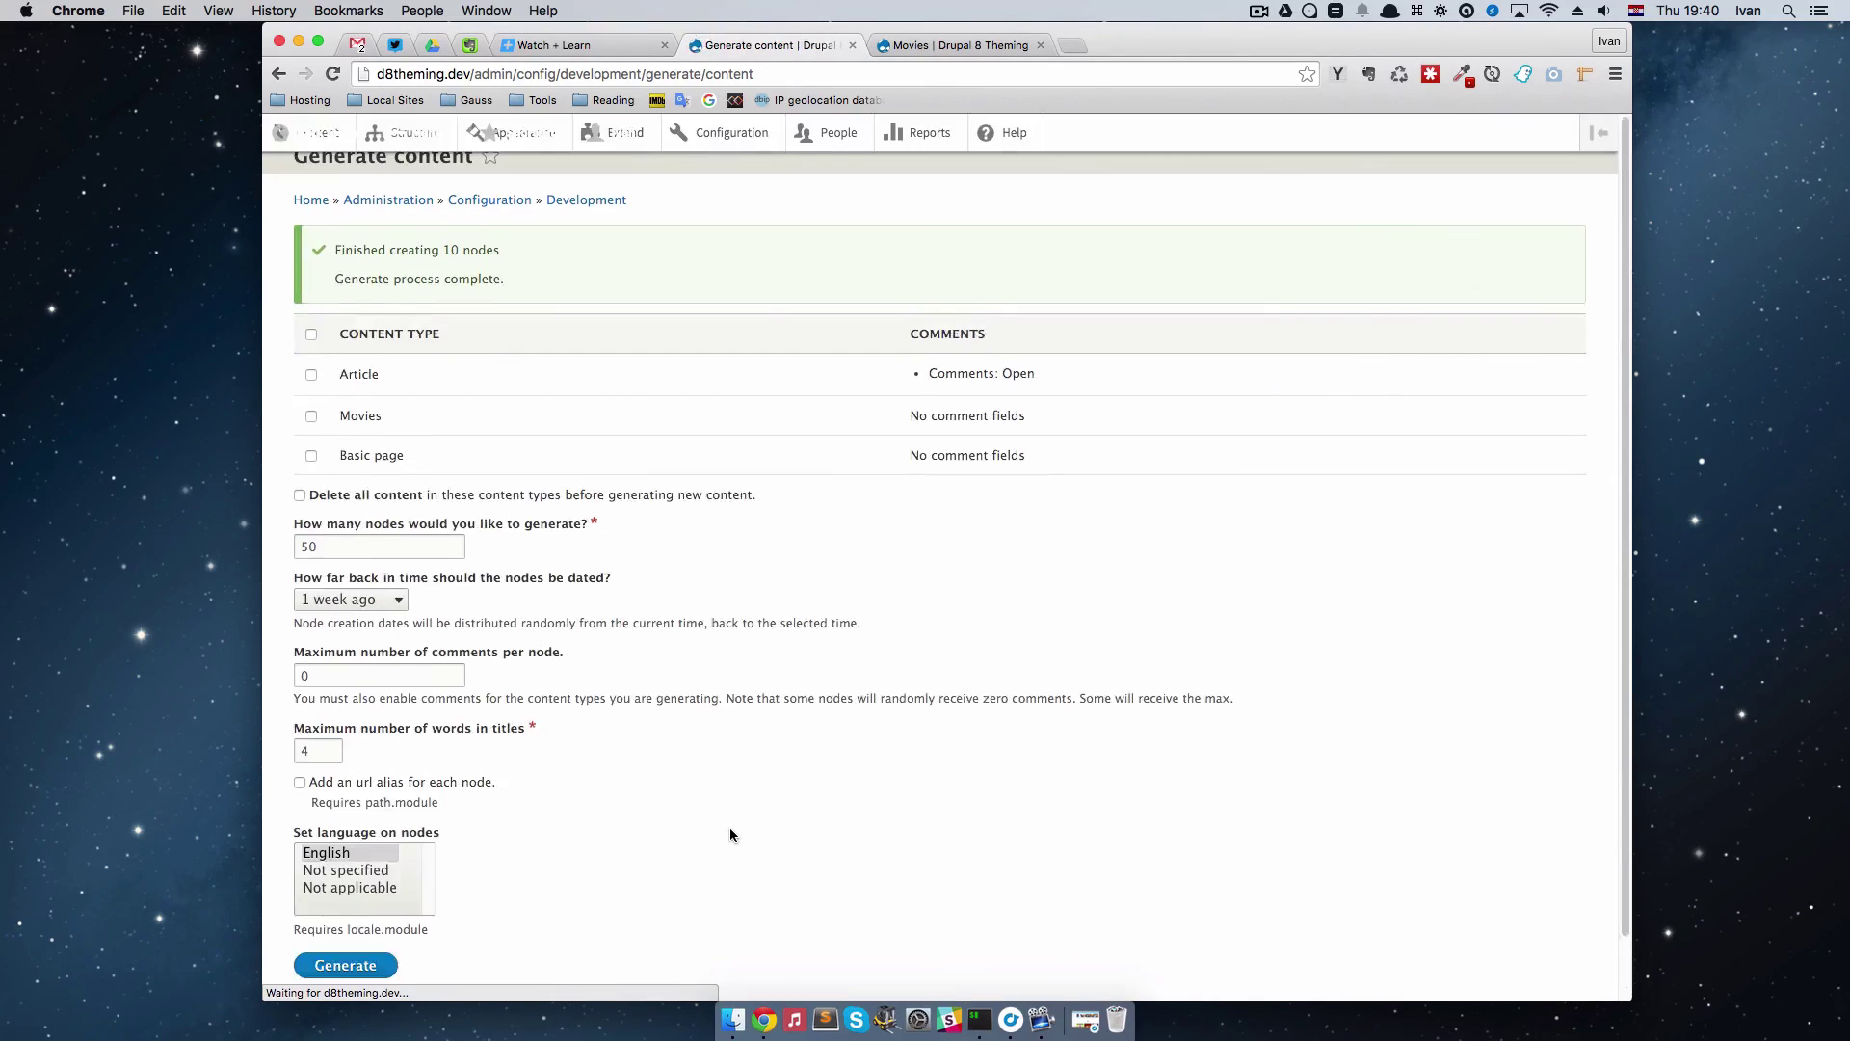
# Step: Reload the front-end Movies page and examine the generated entries, highlighting the director and actors text of the Hos movie
pyautogui.click(988, 49)
pyautogui.press('super+r')
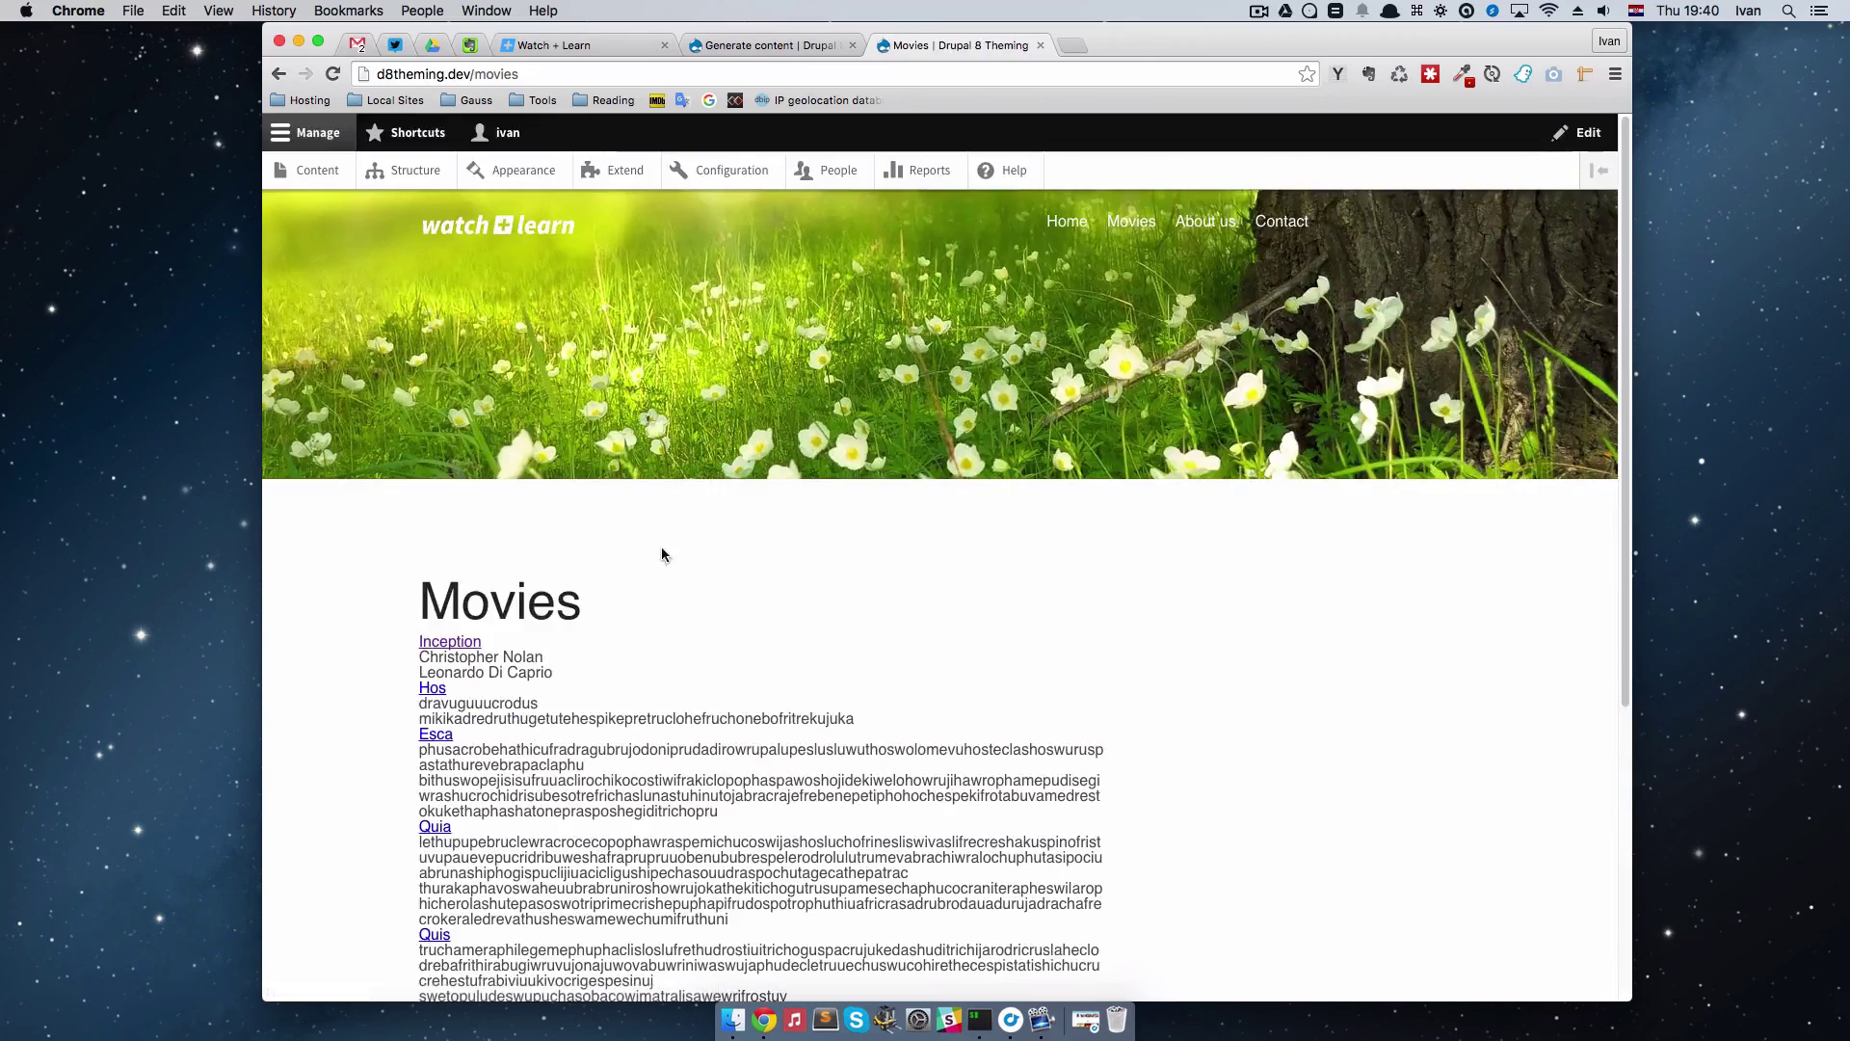
pyautogui.scroll(-3, 742, 599)
pyautogui.scroll(-2, 742, 600)
pyautogui.scroll(3, 761, 583)
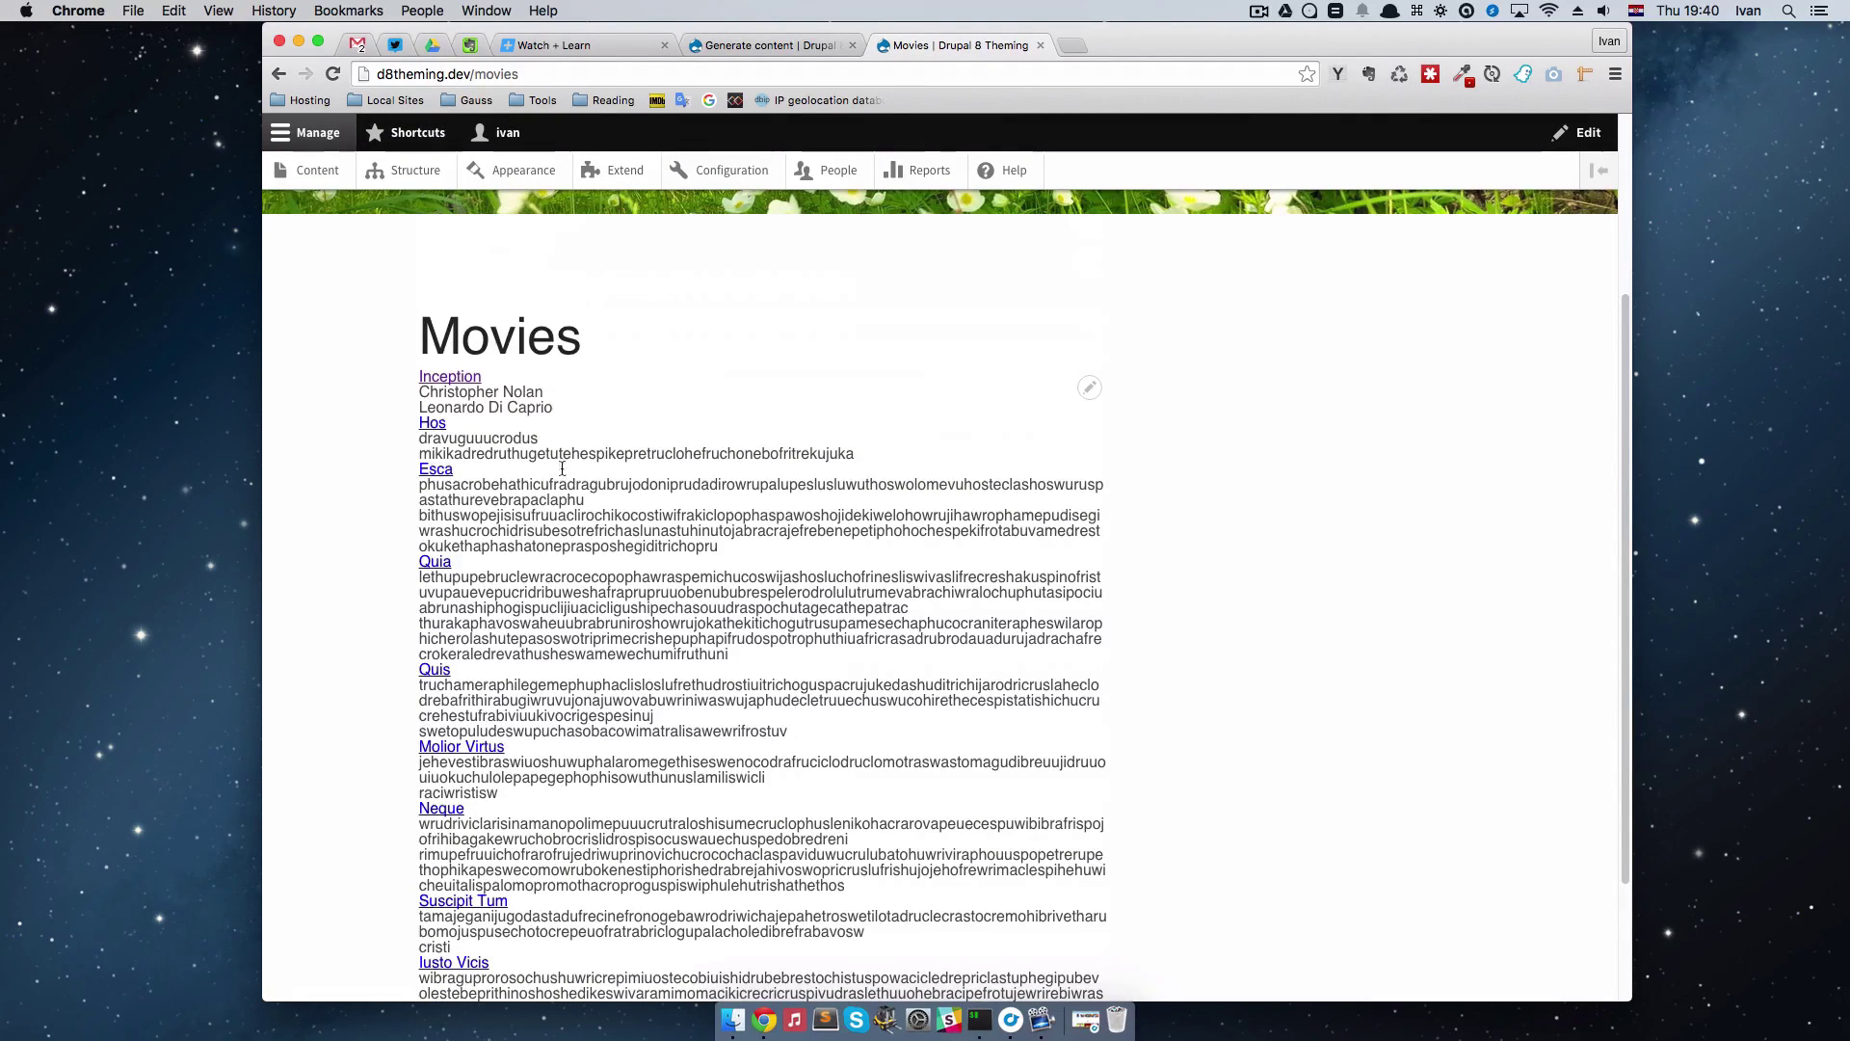
pyautogui.moveTo(420, 439); pyautogui.dragTo(558, 431)
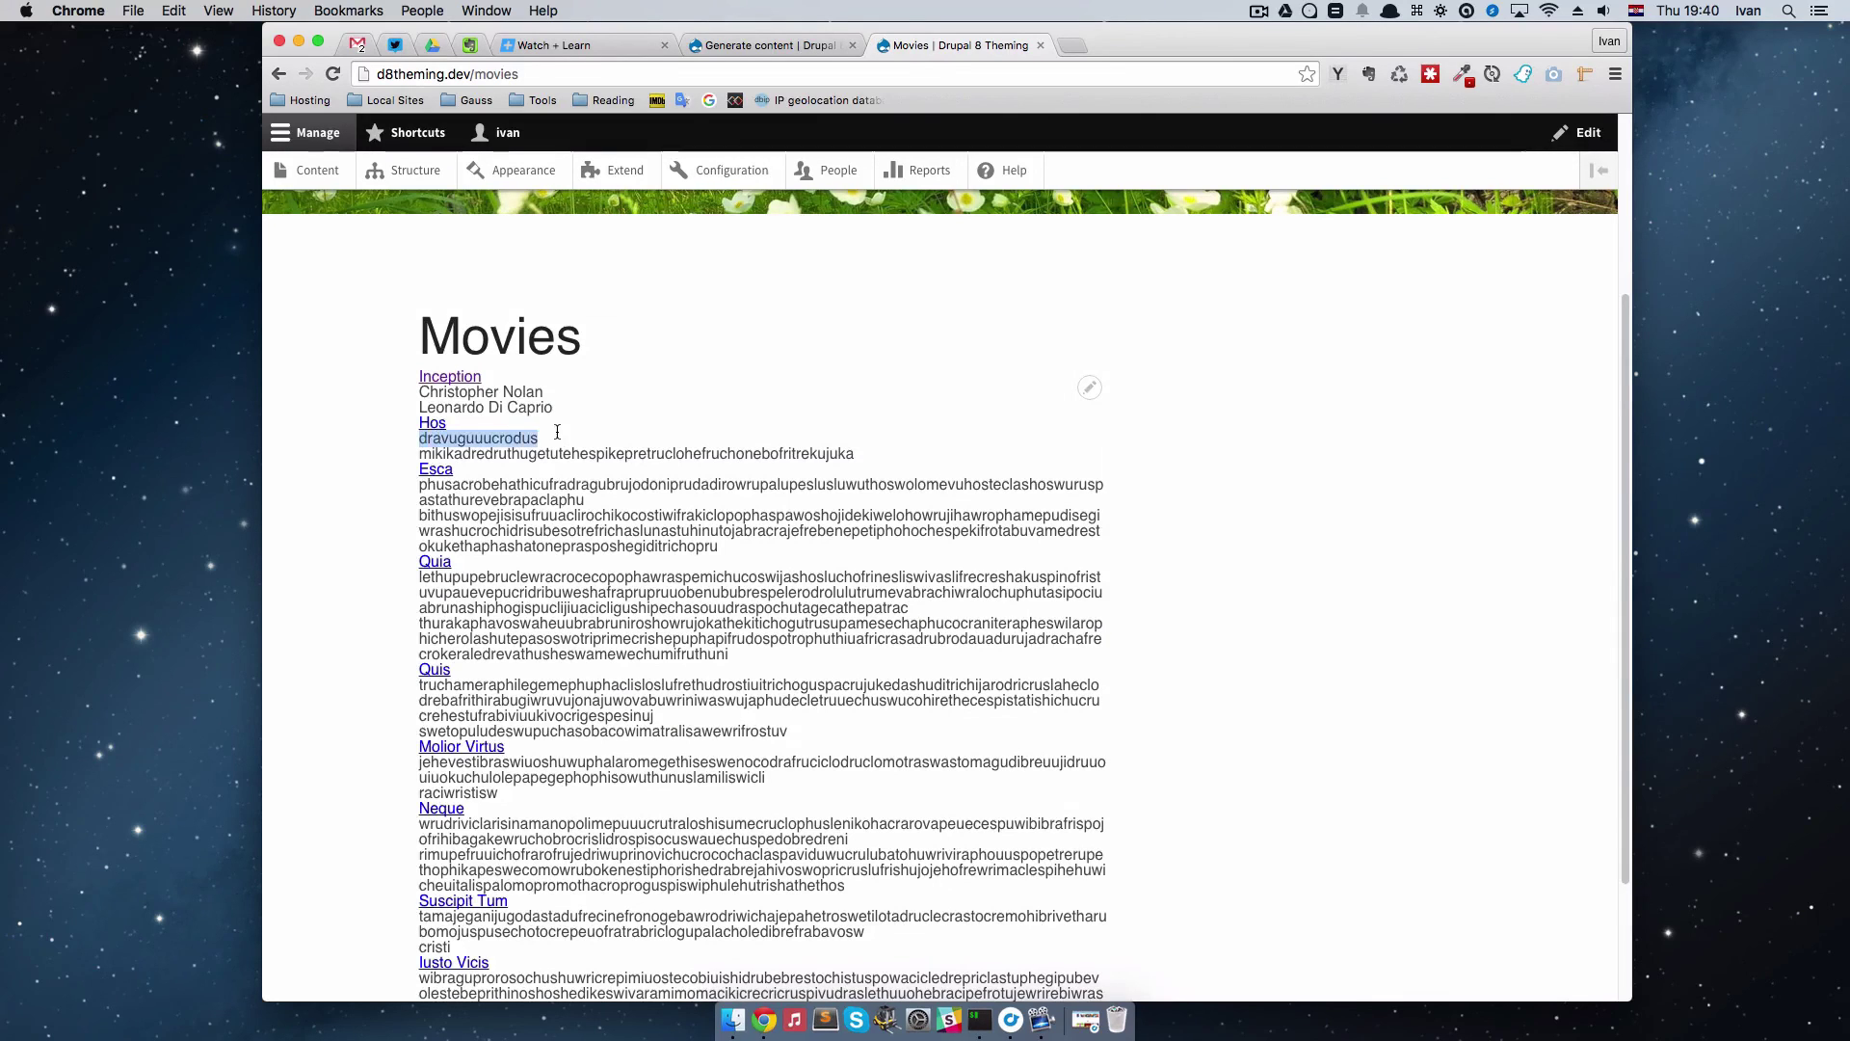
pyautogui.moveTo(860, 459); pyautogui.dragTo(417, 454)
pyautogui.scroll(-4, 696, 496)
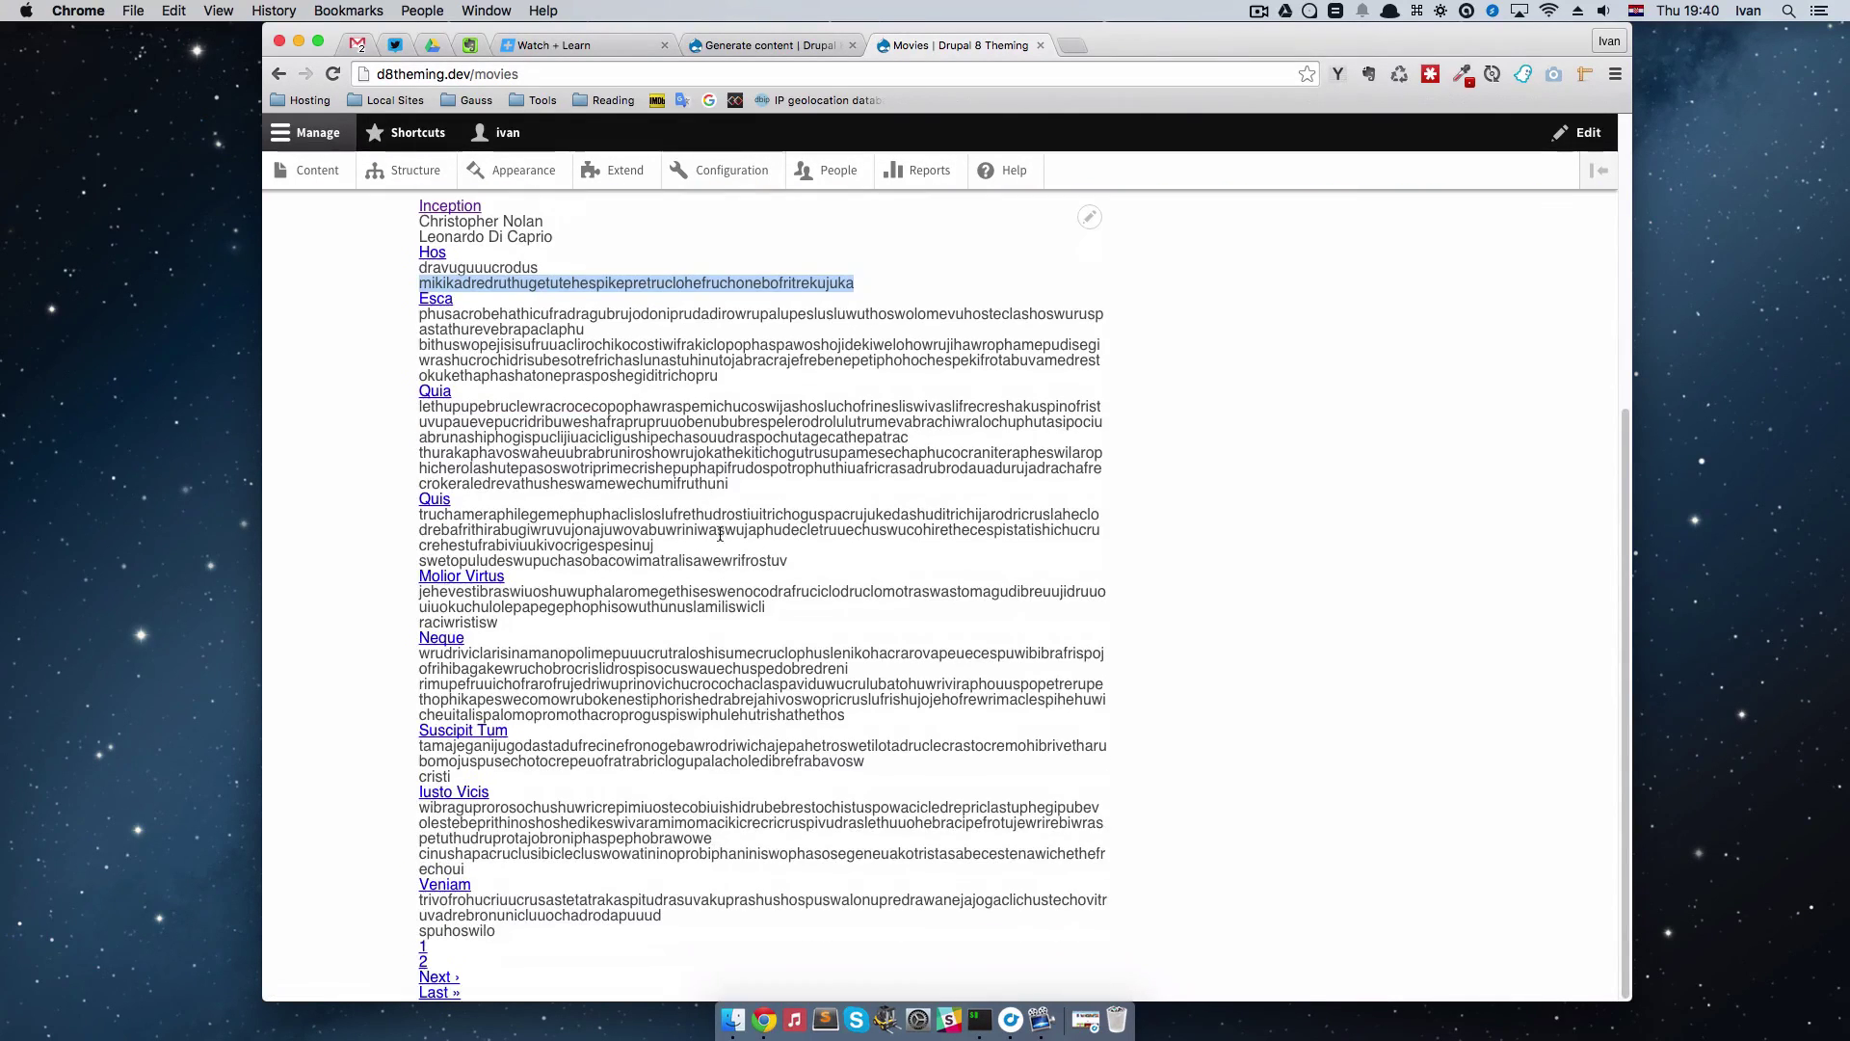
# Step: Check the Movies list's pager by opening its next page of results, and return to the first page
pyautogui.scroll(2, 645, 592)
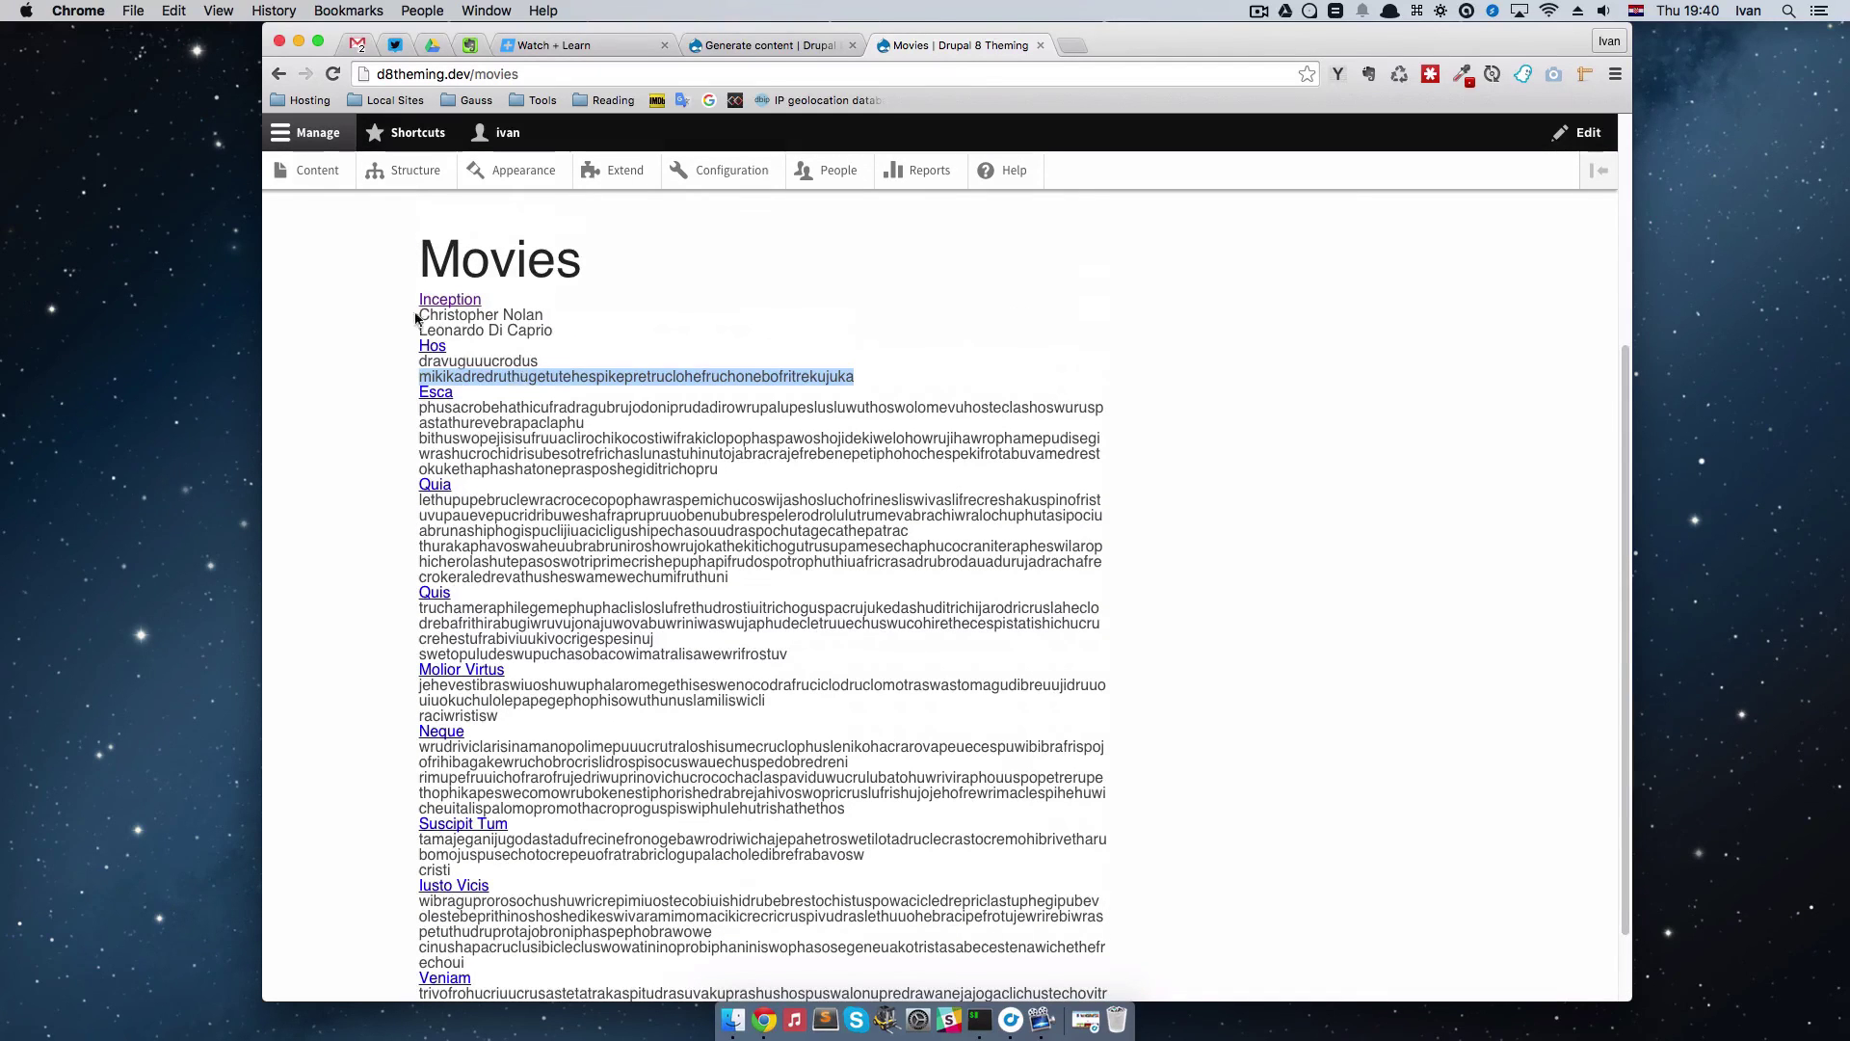
pyautogui.scroll(-2, 694, 732)
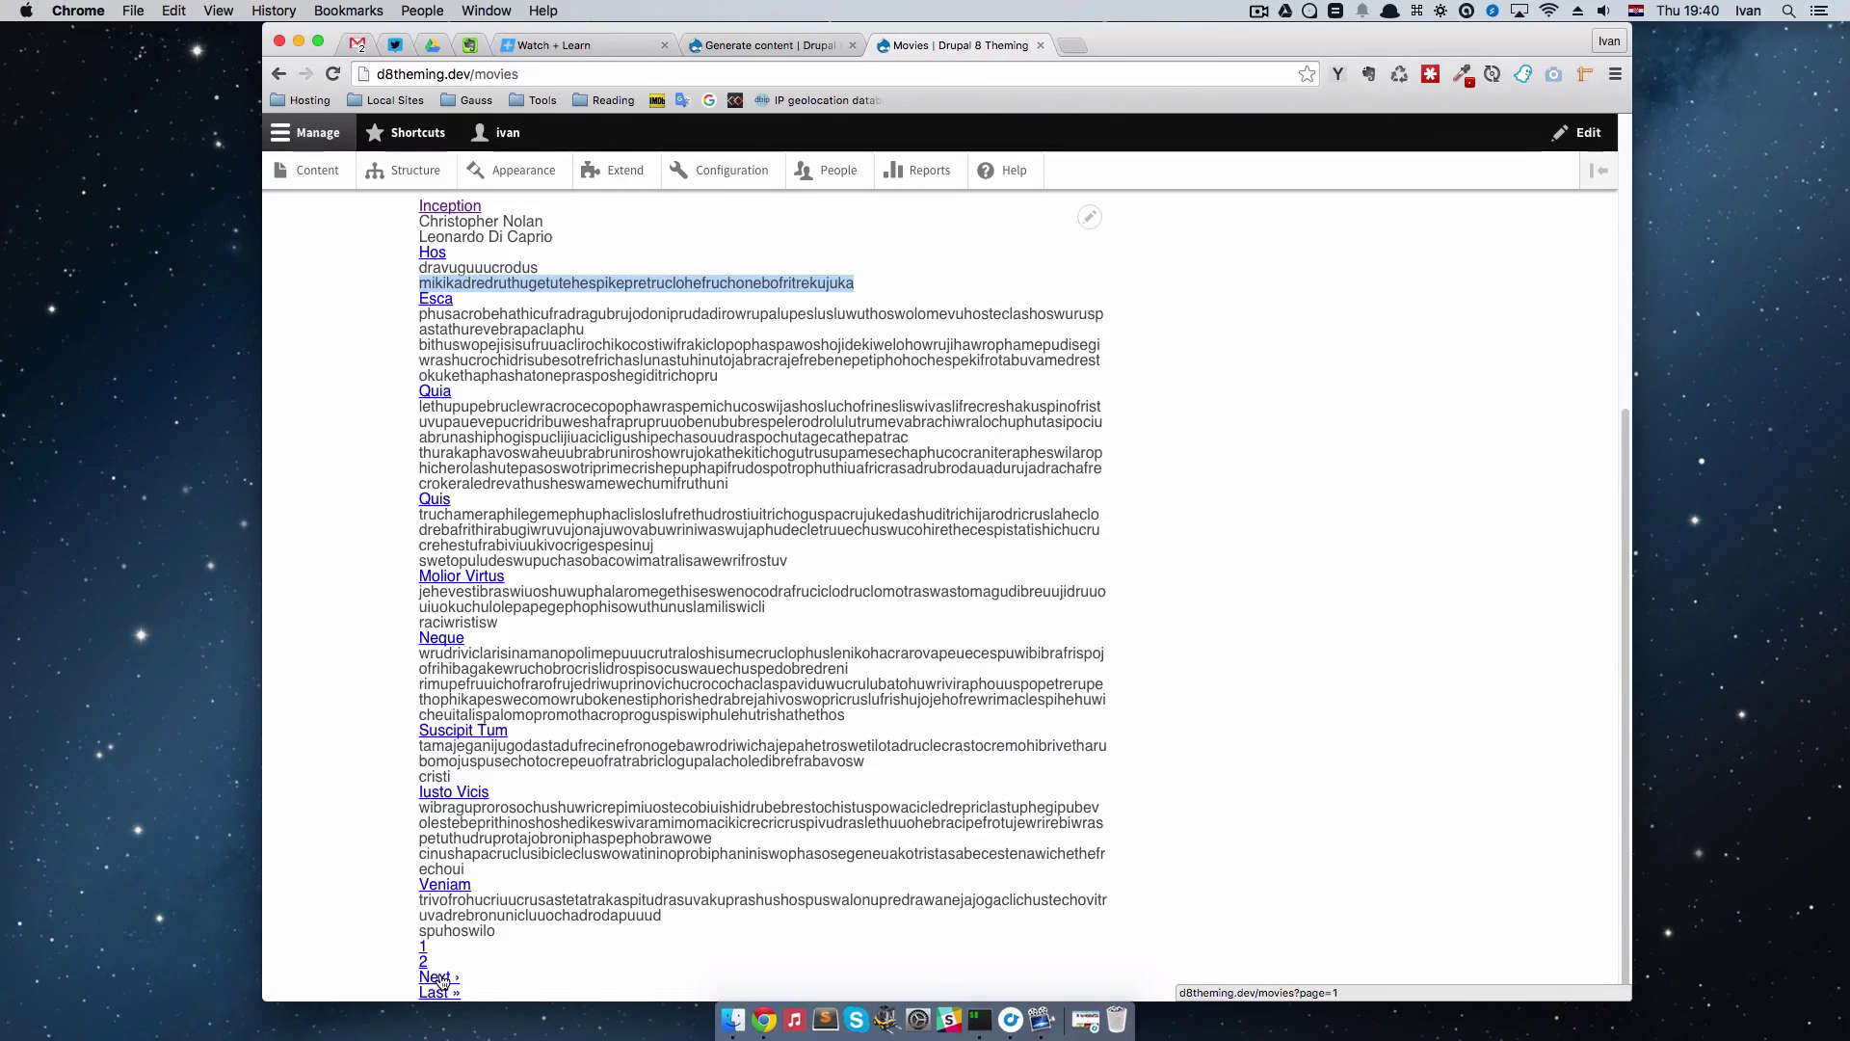
pyautogui.click(439, 978)
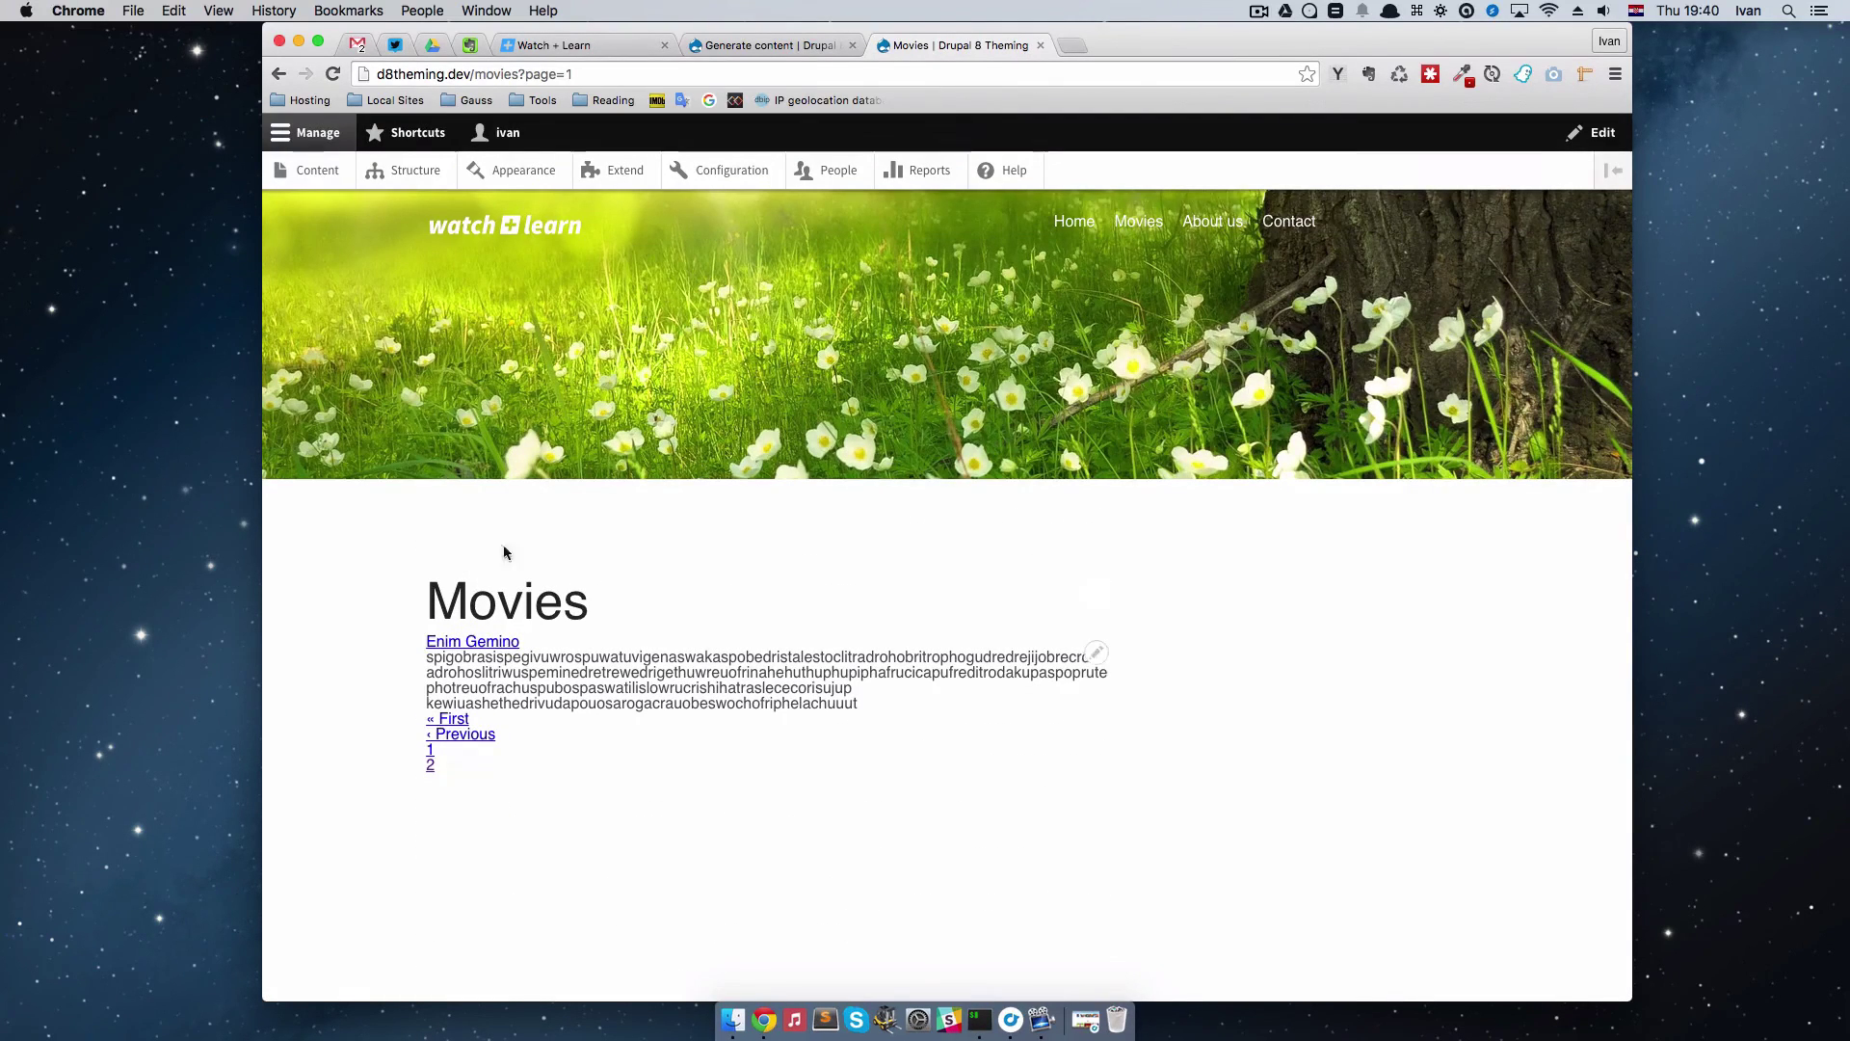
pyautogui.press('super+bracketleft')
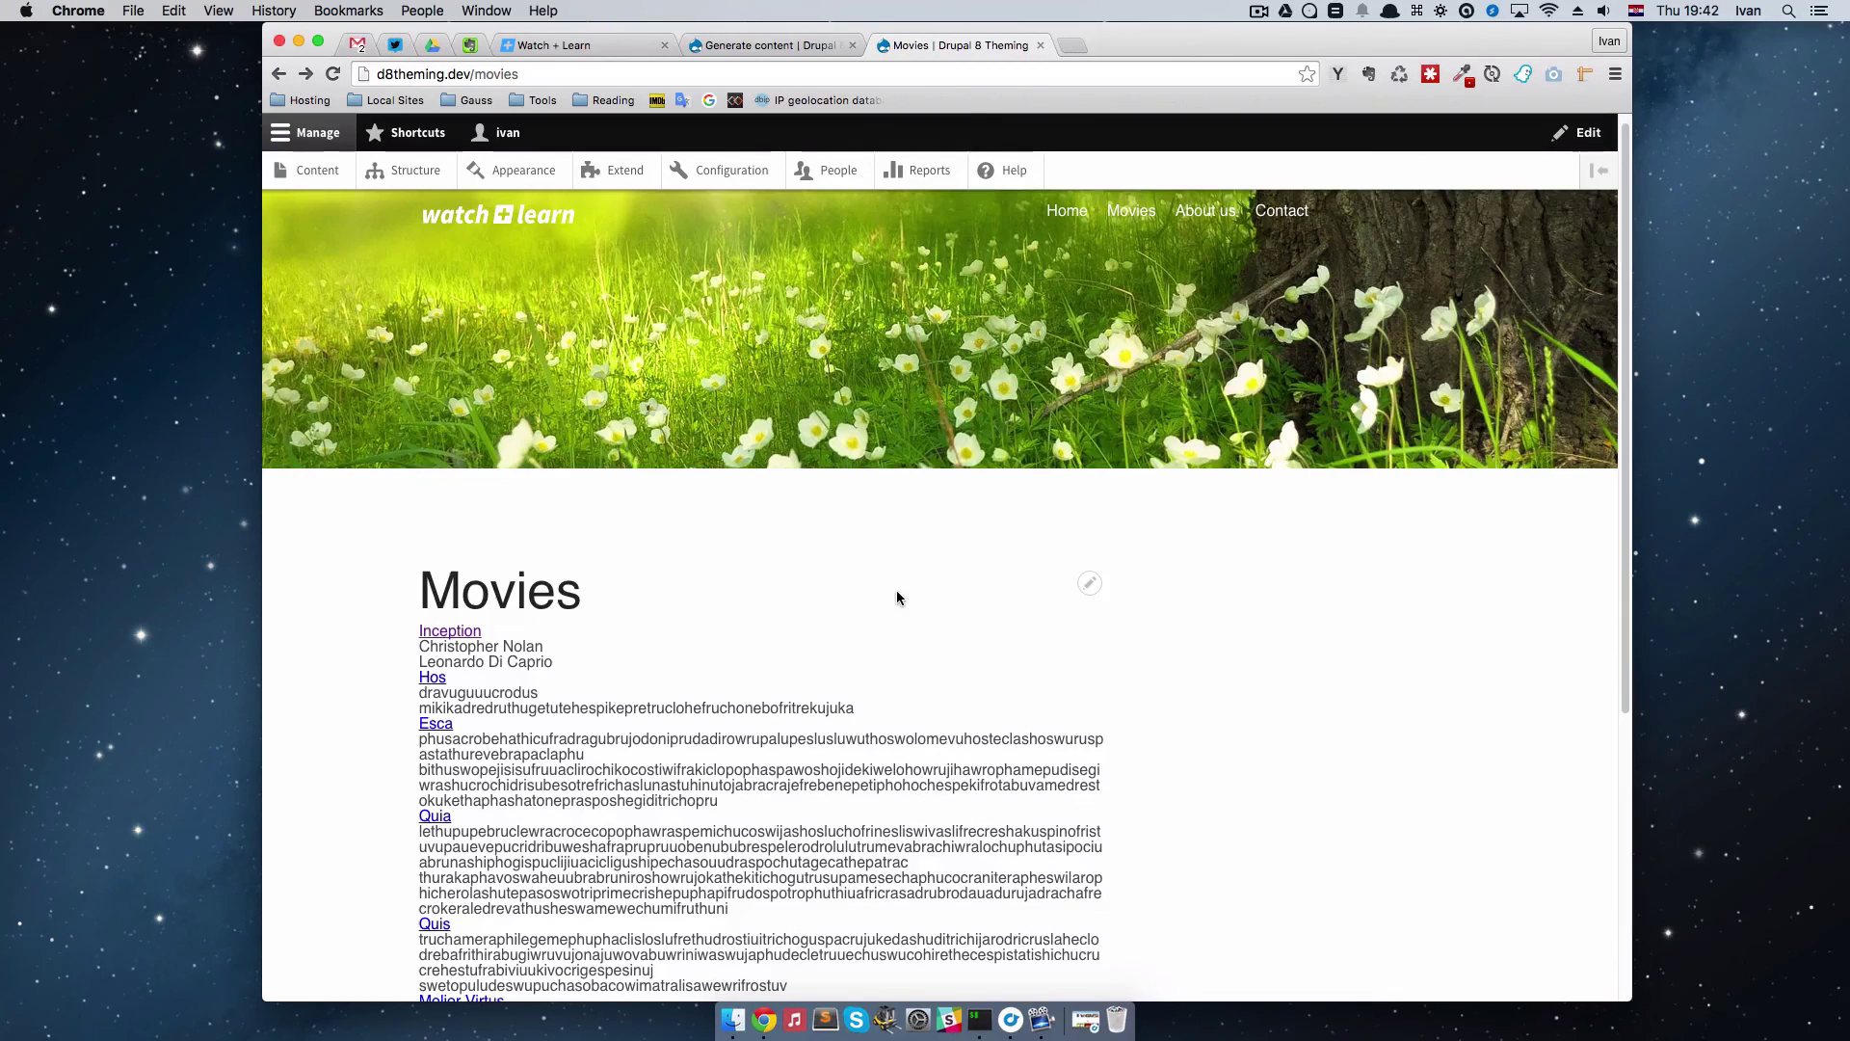